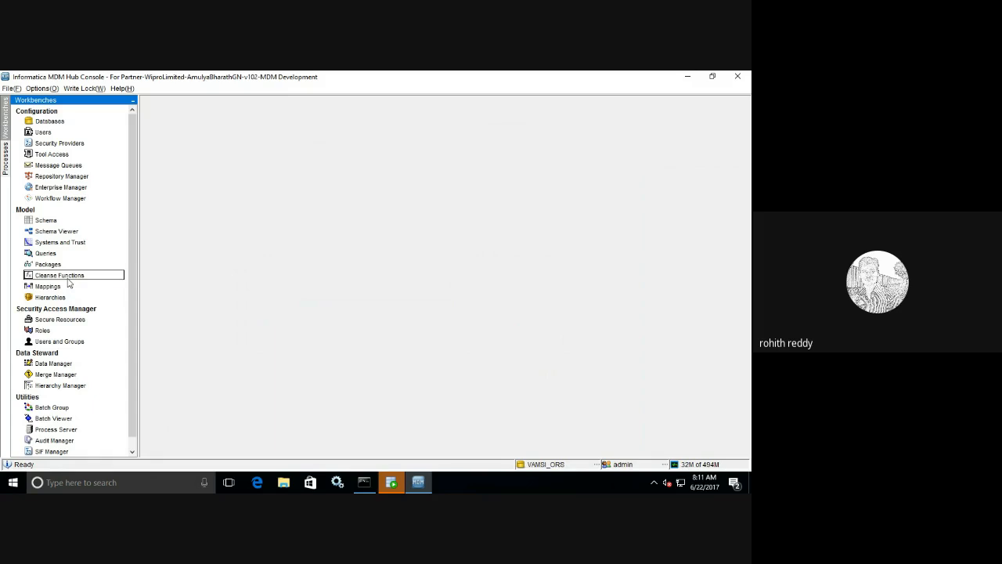
- Open the Cleanse Functions workbench and expand the String Functions folder
{"action": "left_click", "coordinate": [67, 277]}
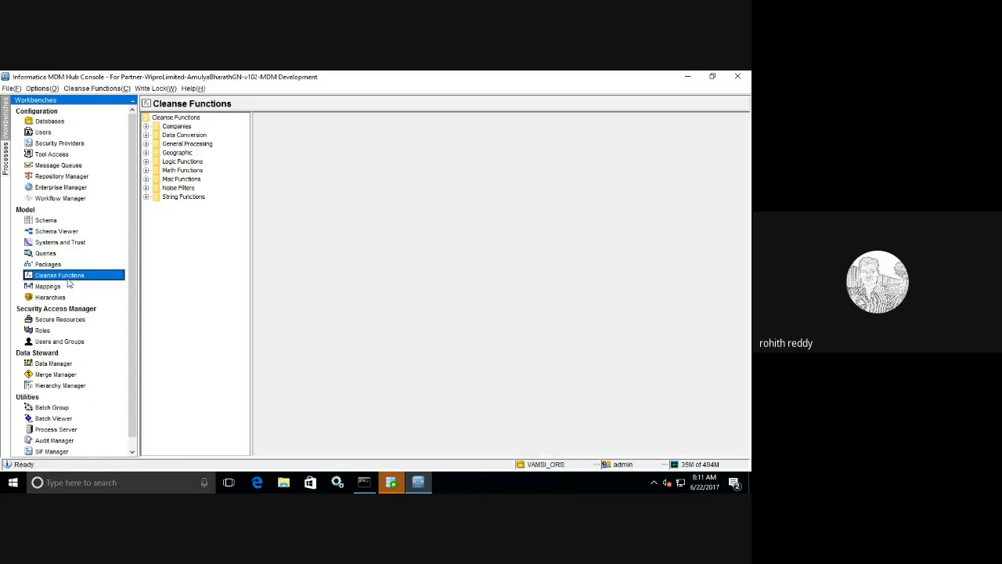
{"action": "left_click", "coordinate": [146, 197]}
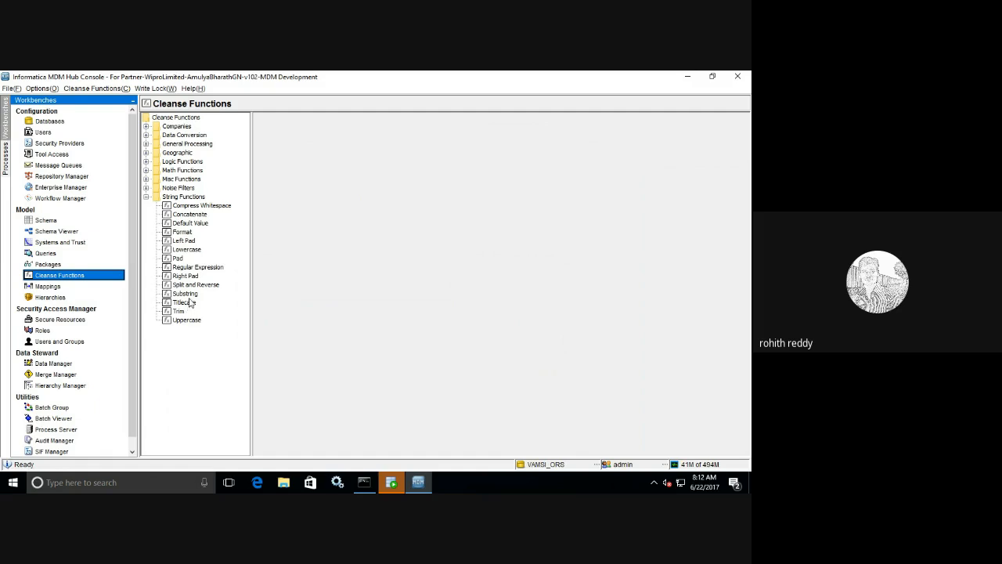
- Review the Pad, Lowercase, Format, Default Value, Concatenate and Compress Whitespace function properties
{"action": "left_click", "coordinate": [183, 259]}
{"action": "left_click", "coordinate": [188, 251]}
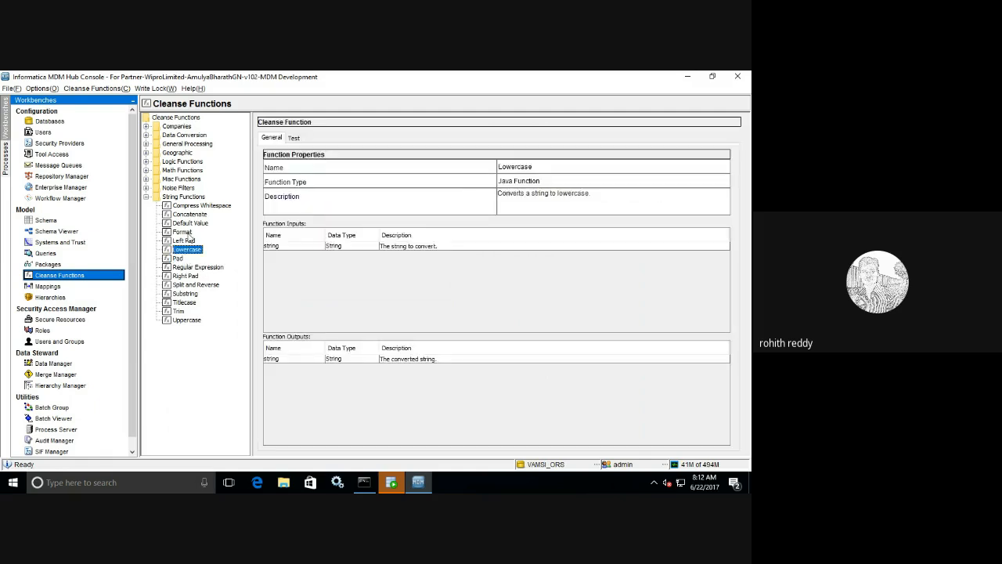
{"action": "left_click", "coordinate": [186, 233]}
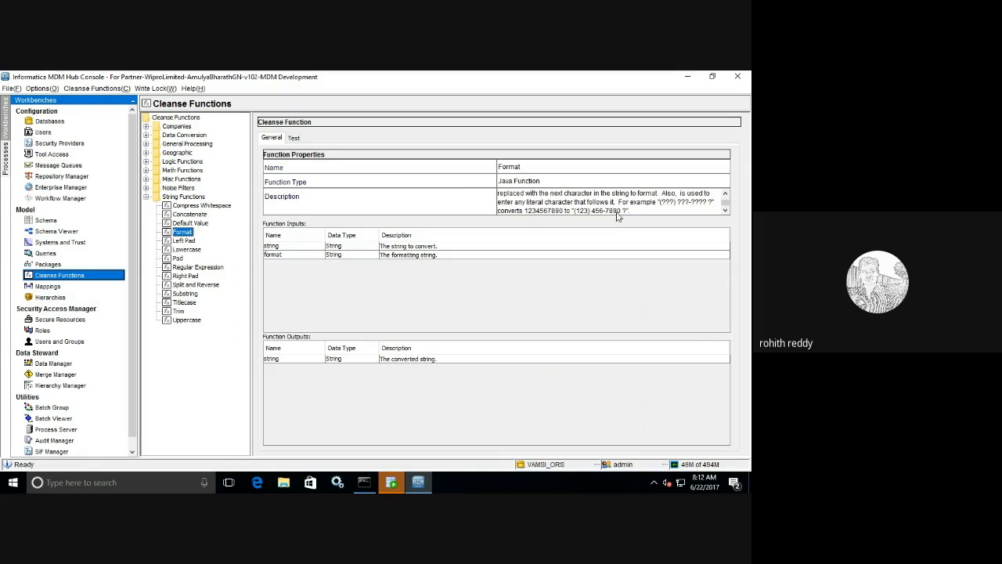
{"action": "left_click", "coordinate": [197, 224]}
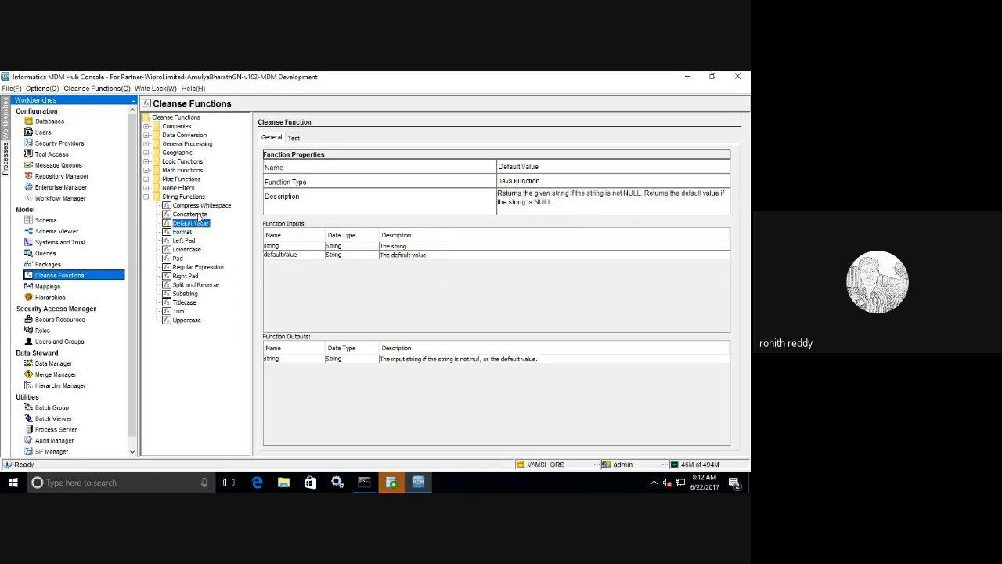
{"action": "left_click", "coordinate": [199, 215]}
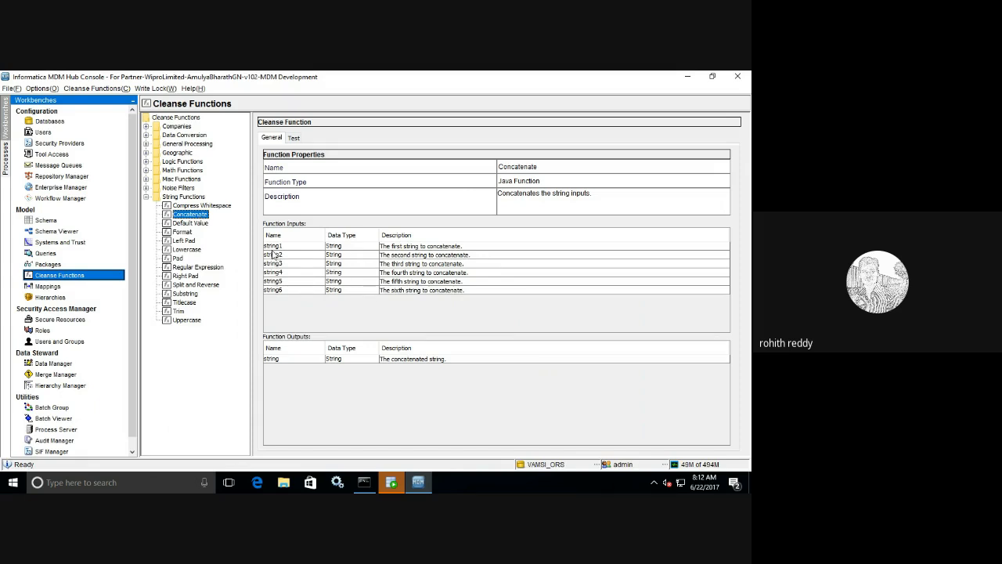
{"action": "left_click", "coordinate": [224, 206]}
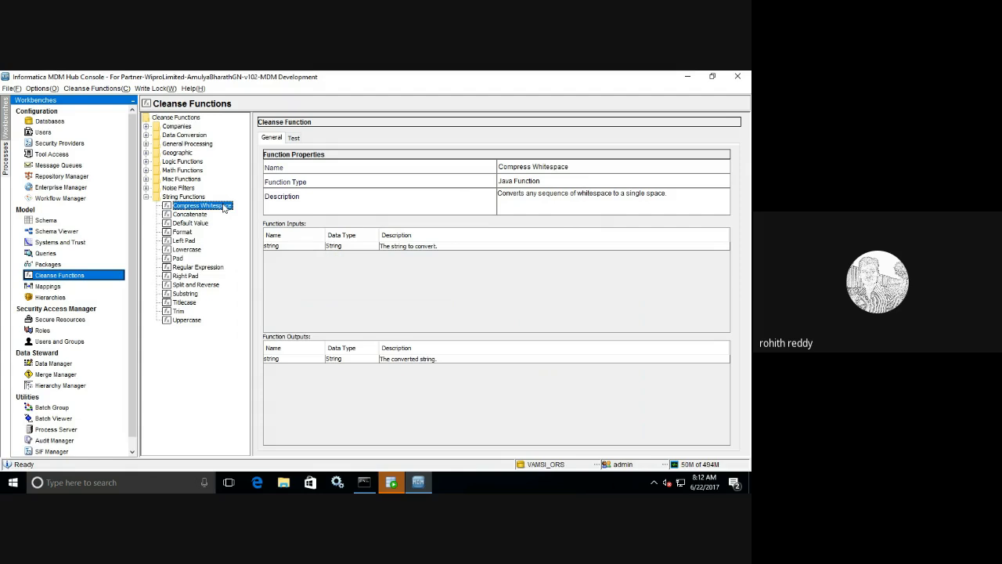
- Test Compress Whitespace on 'this is compress', then bring up Concatenate's test inputs
{"action": "left_click", "coordinate": [294, 138]}
{"action": "left_click", "coordinate": [529, 171]}
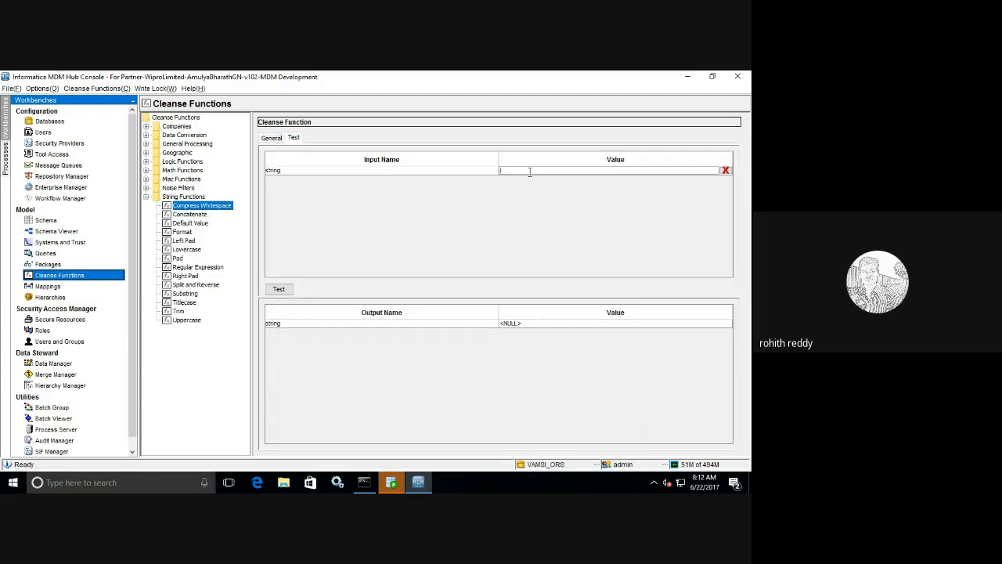
{"action": "type", "text": "tthis is  compress"}
{"action": "left_click", "coordinate": [276, 291]}
{"action": "left_click", "coordinate": [276, 291]}
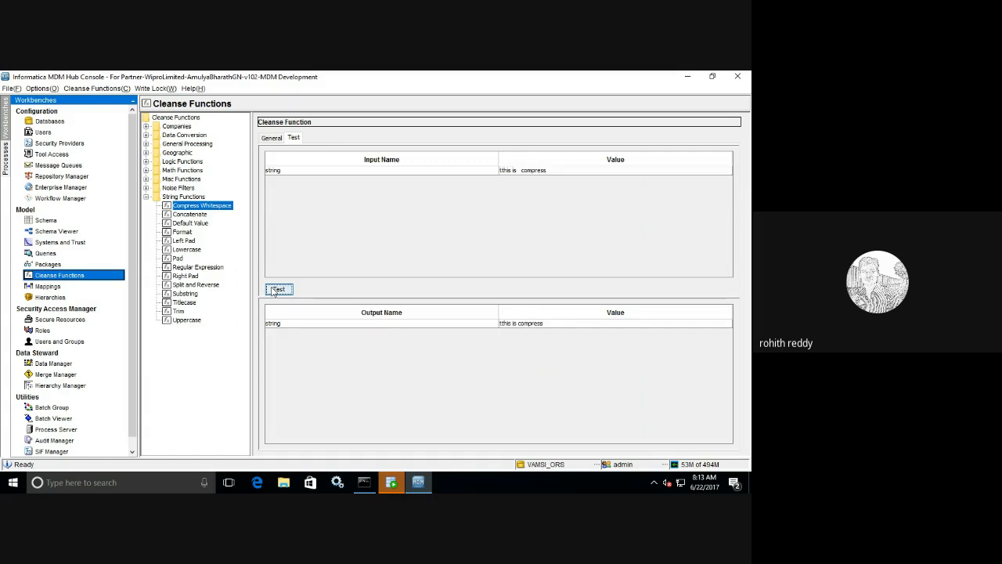
{"action": "left_click", "coordinate": [523, 171]}
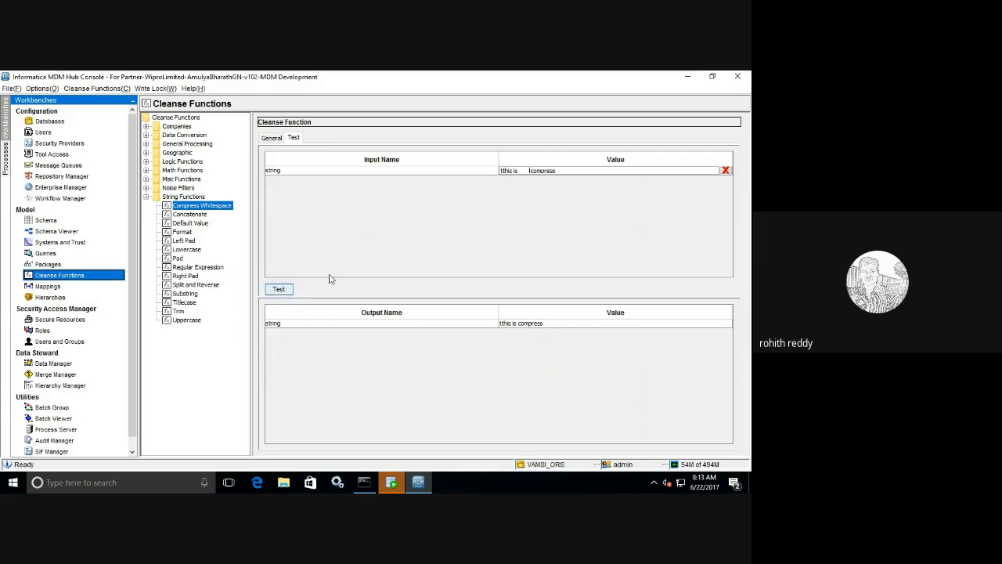
{"action": "left_click", "coordinate": [279, 290]}
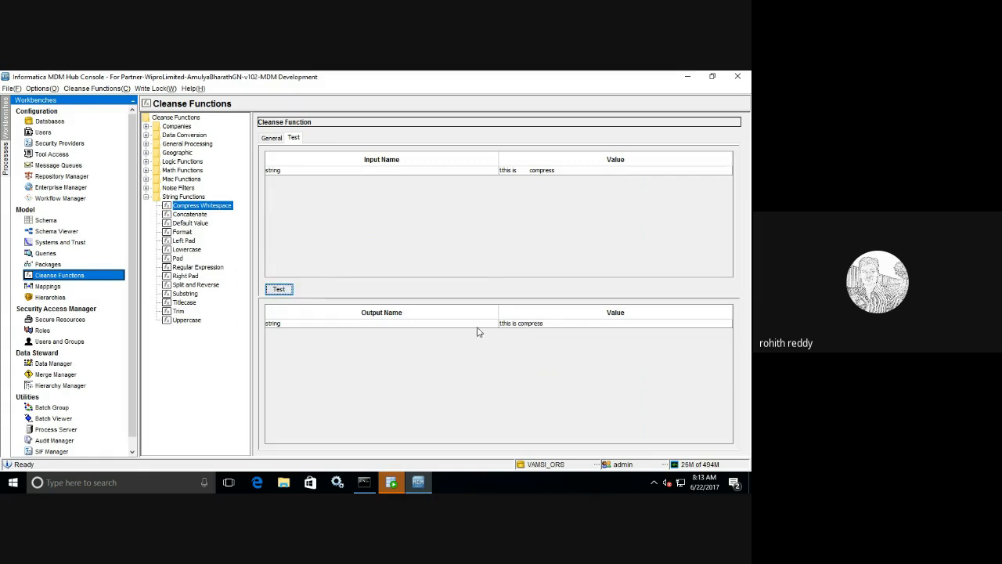
{"action": "left_click", "coordinate": [202, 214]}
{"action": "left_click", "coordinate": [293, 137]}
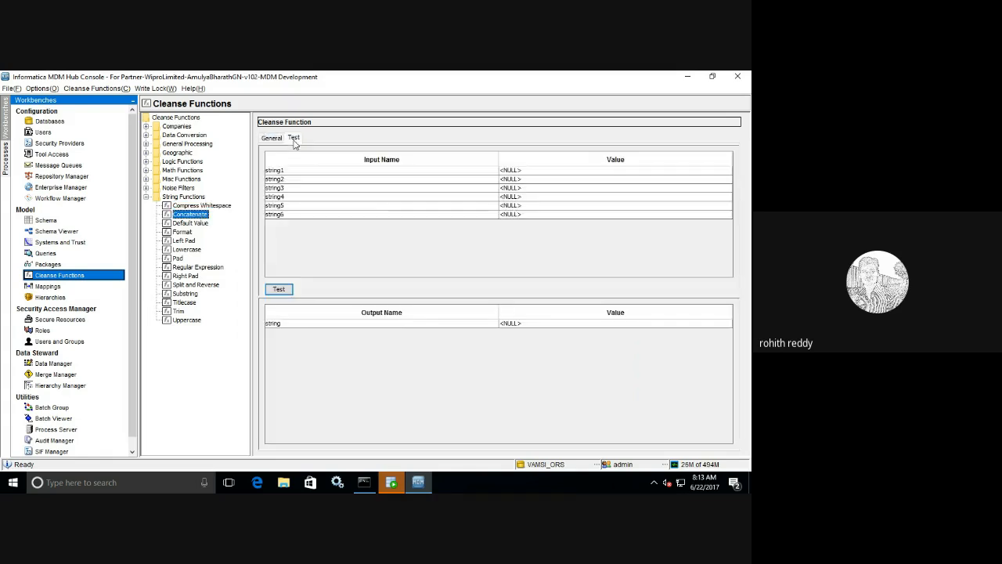
- Test Concatenate with a first name, a space separator and a last name
{"action": "left_click", "coordinate": [541, 169]}
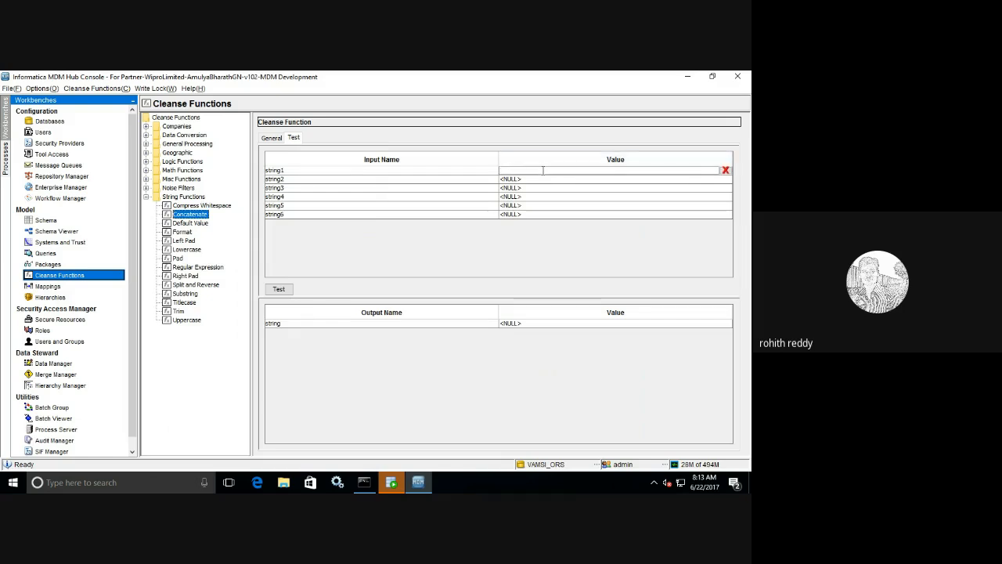
{"action": "left_click", "coordinate": [524, 188]}
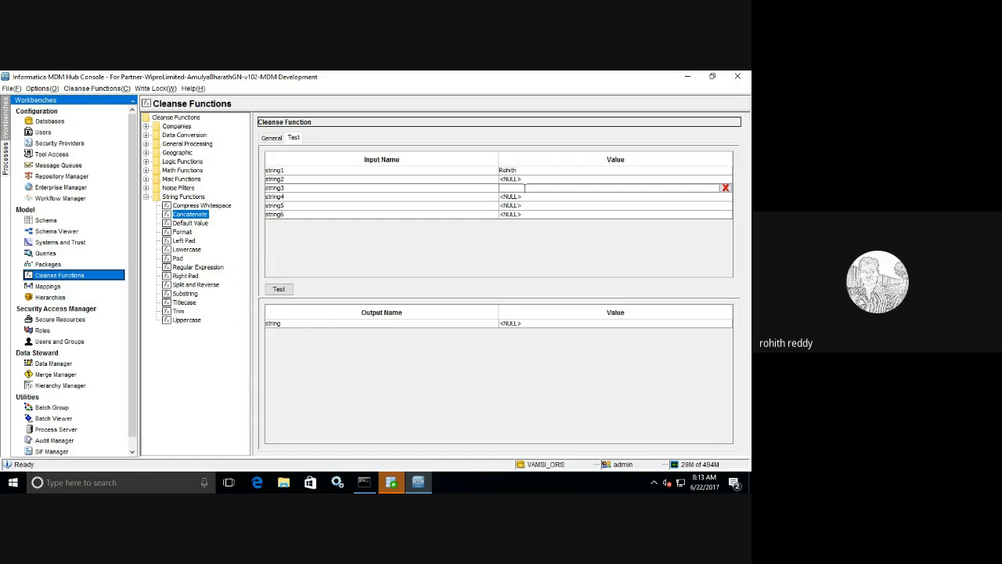
{"action": "left_click", "coordinate": [278, 291]}
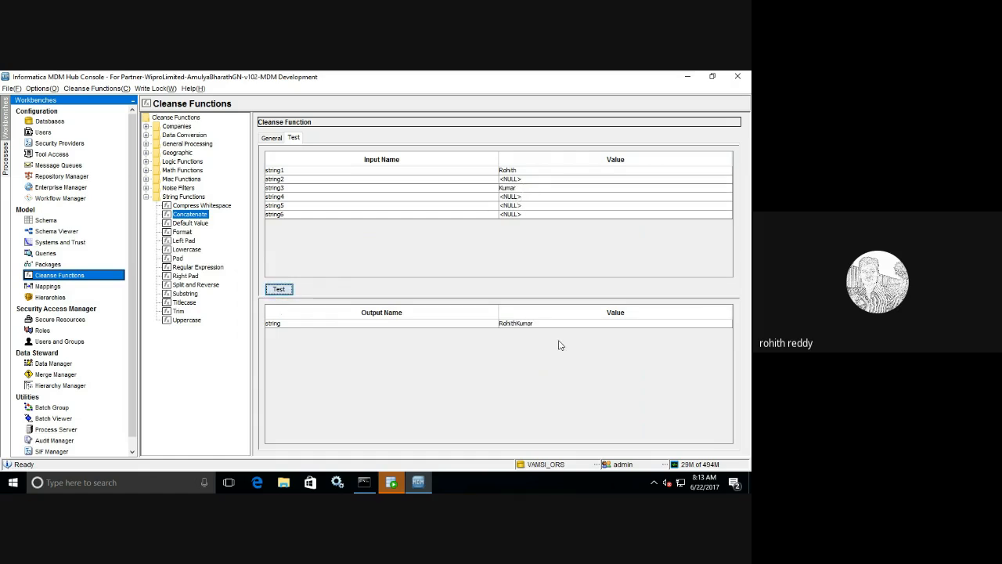
{"action": "left_click", "coordinate": [513, 179]}
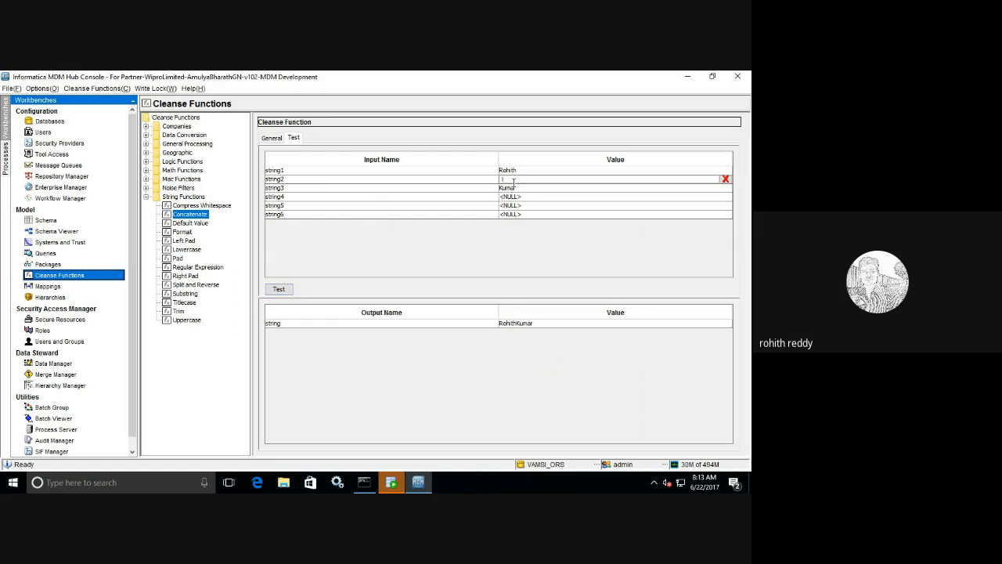
{"action": "left_click", "coordinate": [279, 289]}
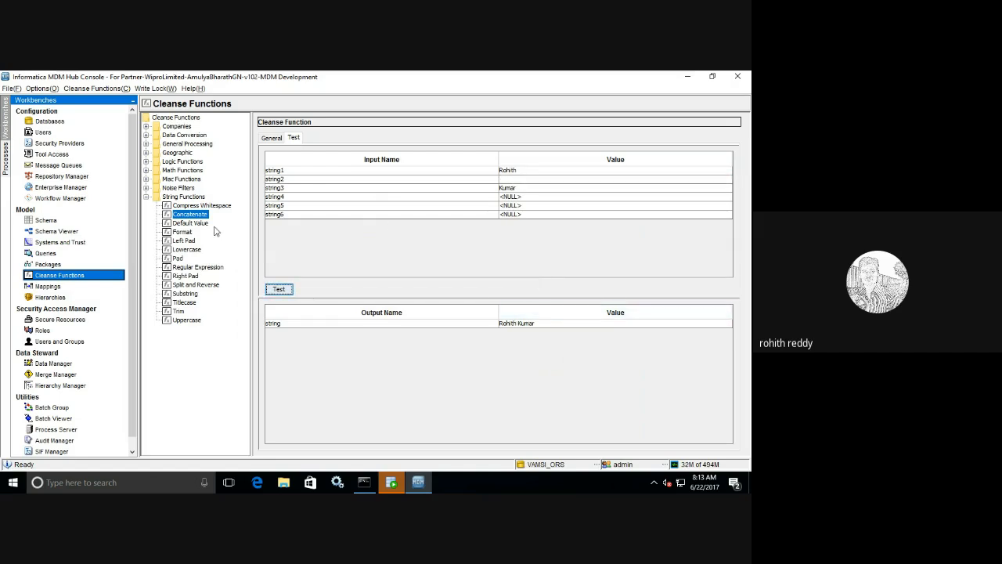
{"action": "left_click", "coordinate": [145, 188]}
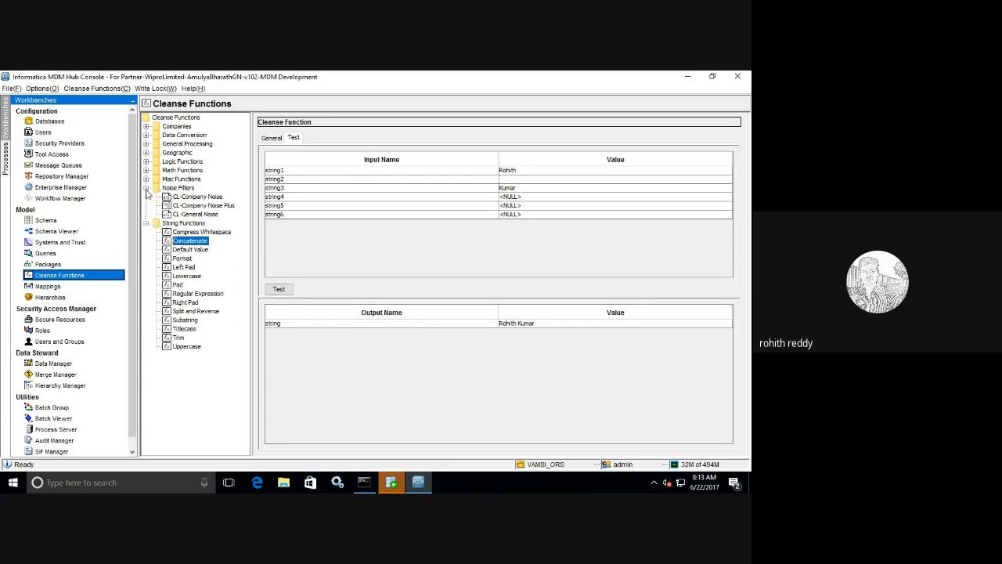
- View CL-Company Noise, then select Read Database under Misc Functions
{"action": "left_click", "coordinate": [198, 198]}
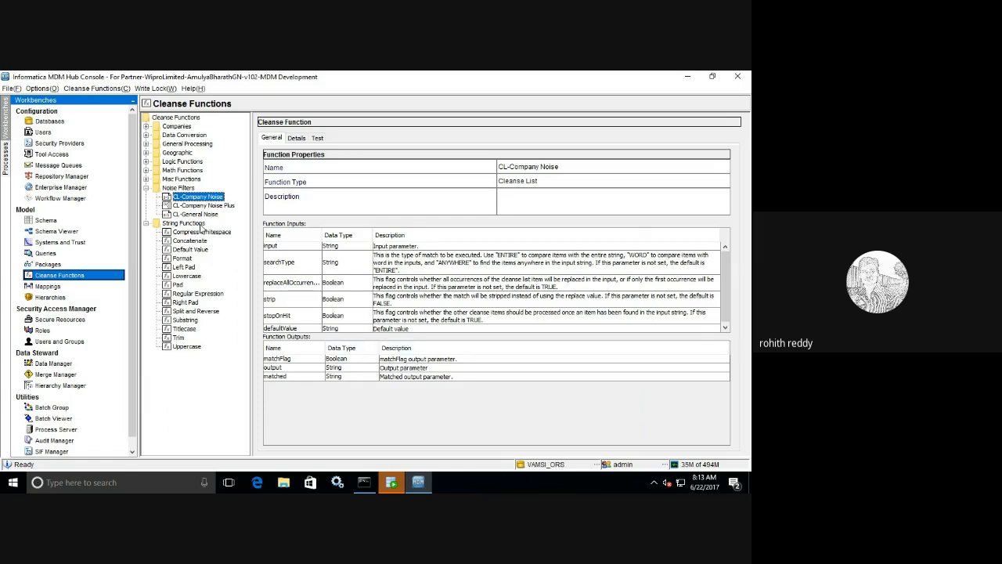
{"action": "left_click", "coordinate": [147, 188]}
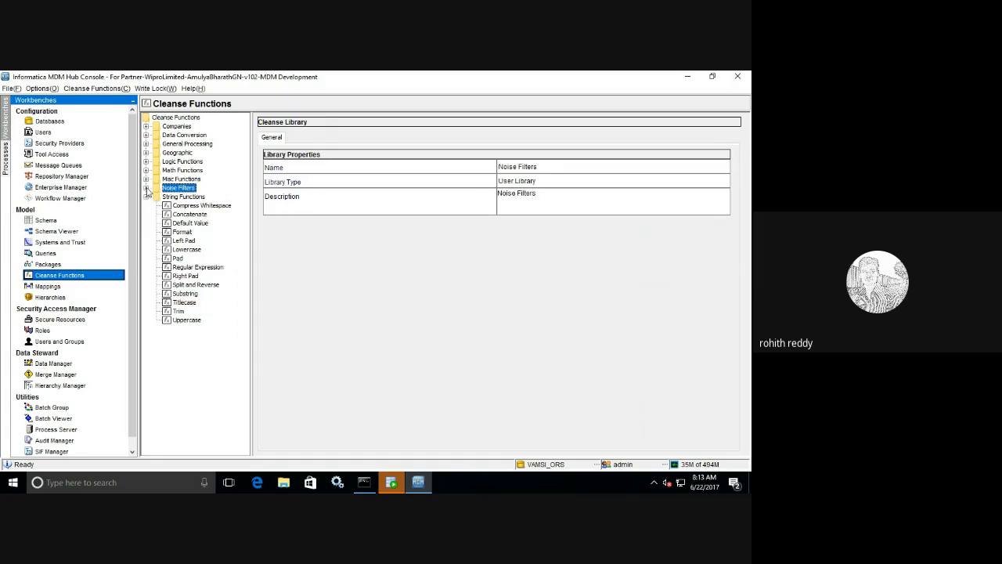
{"action": "left_click", "coordinate": [145, 179]}
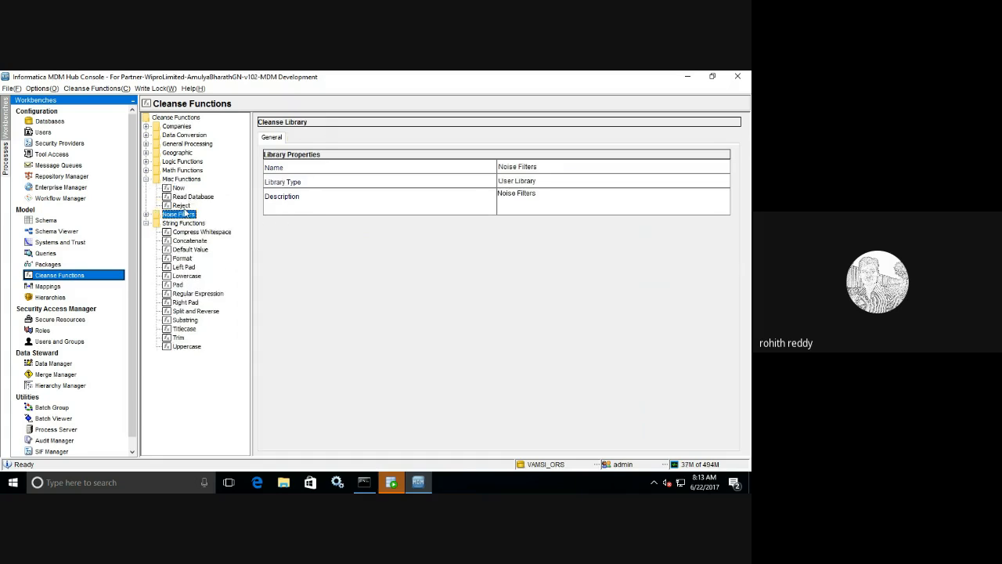
{"action": "left_click", "coordinate": [192, 197]}
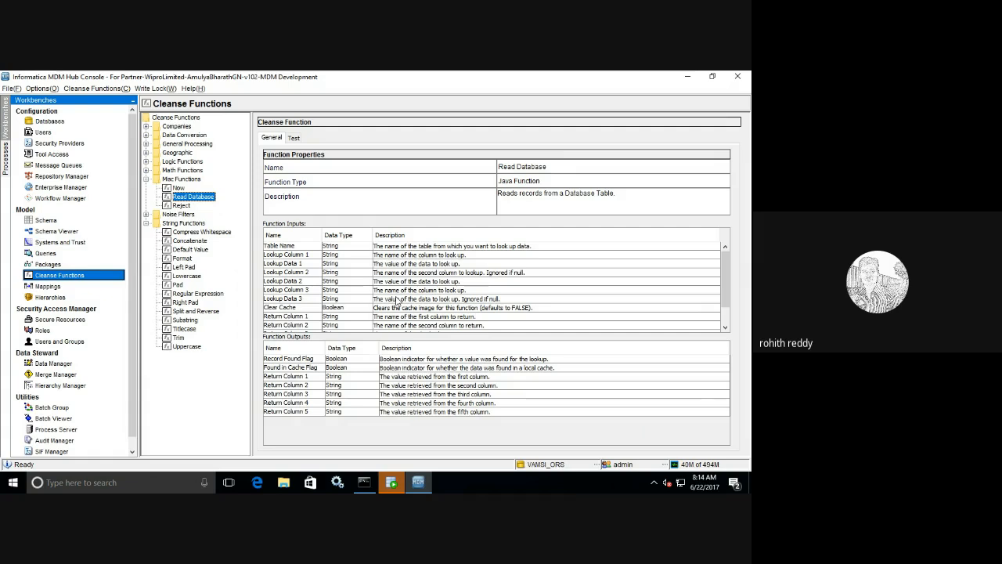
- Test Read Database on C_BO_PARTY_M, looking up ROWID_OBJECT 2 and returning Name
{"action": "left_click", "coordinate": [294, 137]}
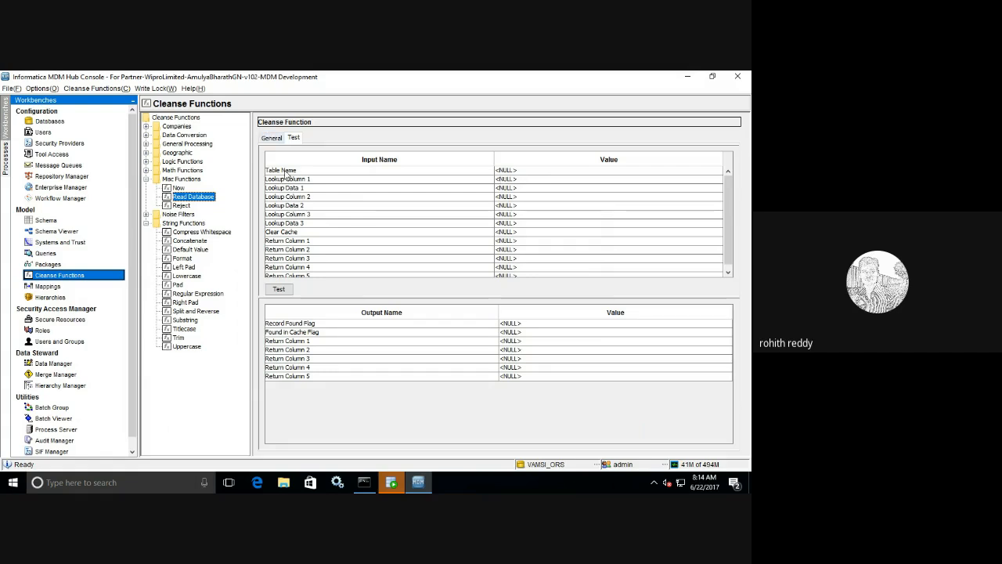
{"action": "left_click", "coordinate": [513, 171]}
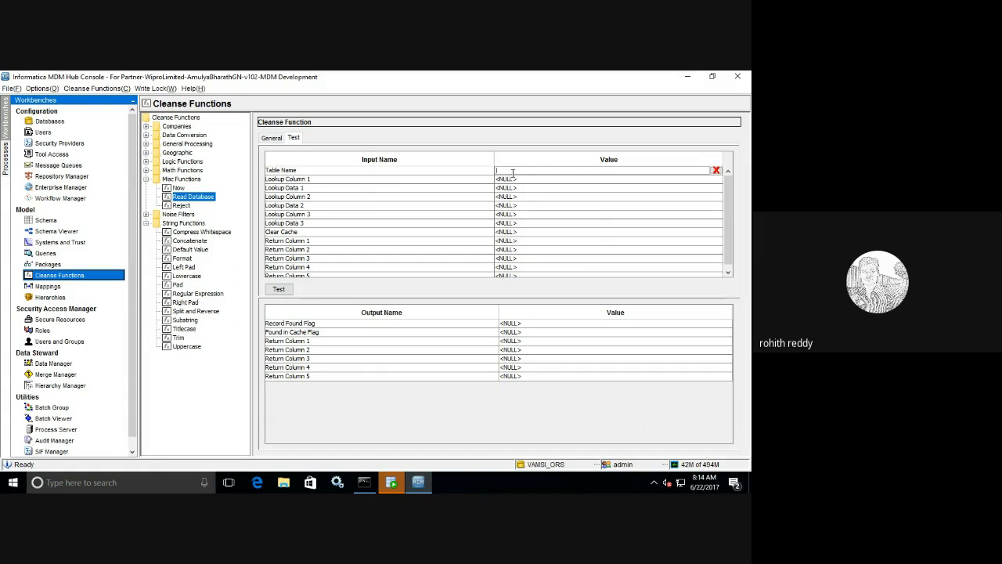
{"action": "type", "text": "C_BO_PARTY_"}
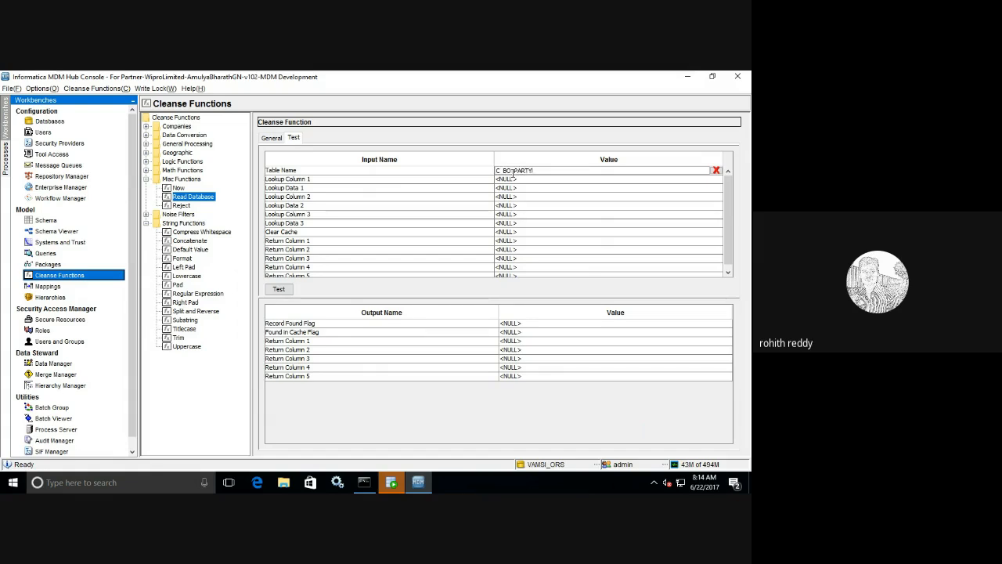
{"action": "type", "text": "M"}
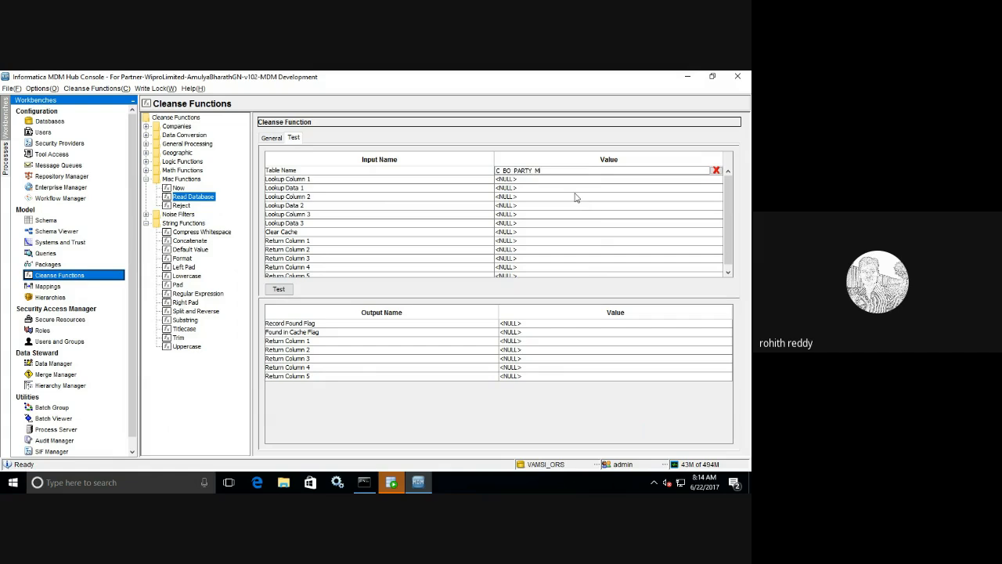
{"action": "left_click", "coordinate": [500, 179]}
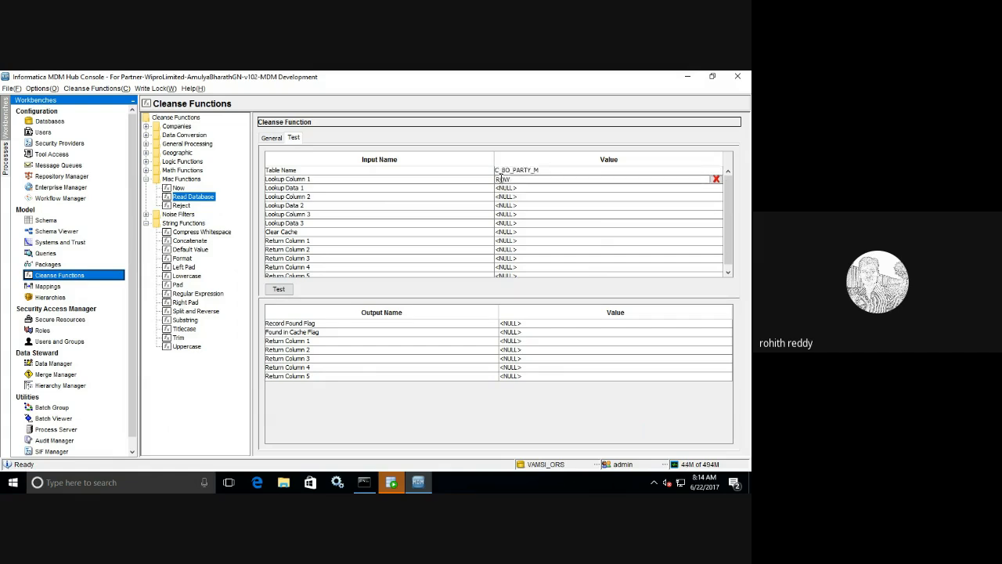
{"action": "type", "text": "ROWID_OBJECT"}
{"action": "left_click", "coordinate": [505, 190]}
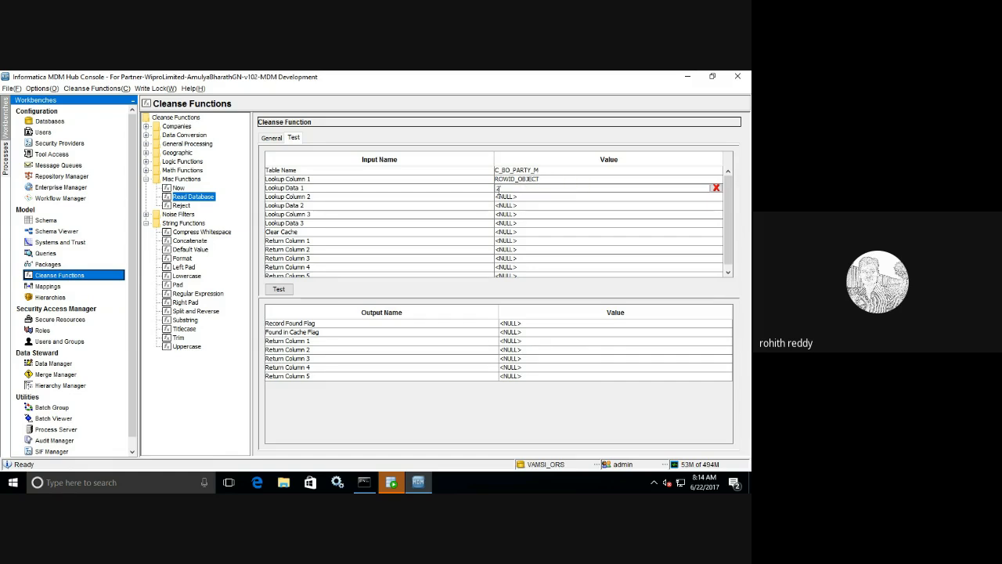
{"action": "left_click", "coordinate": [505, 242]}
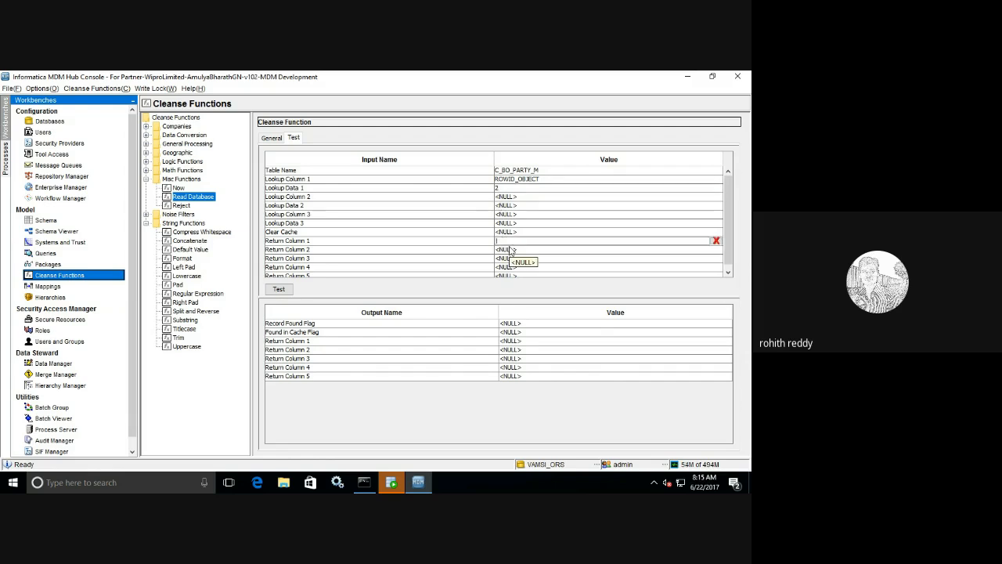
{"action": "type", "text": "Name"}
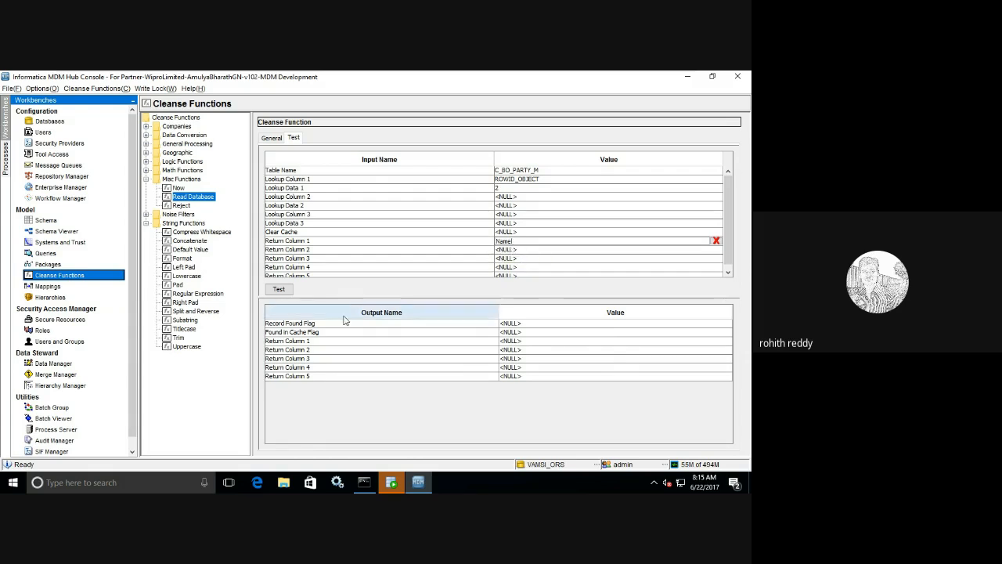
{"action": "left_click", "coordinate": [279, 289]}
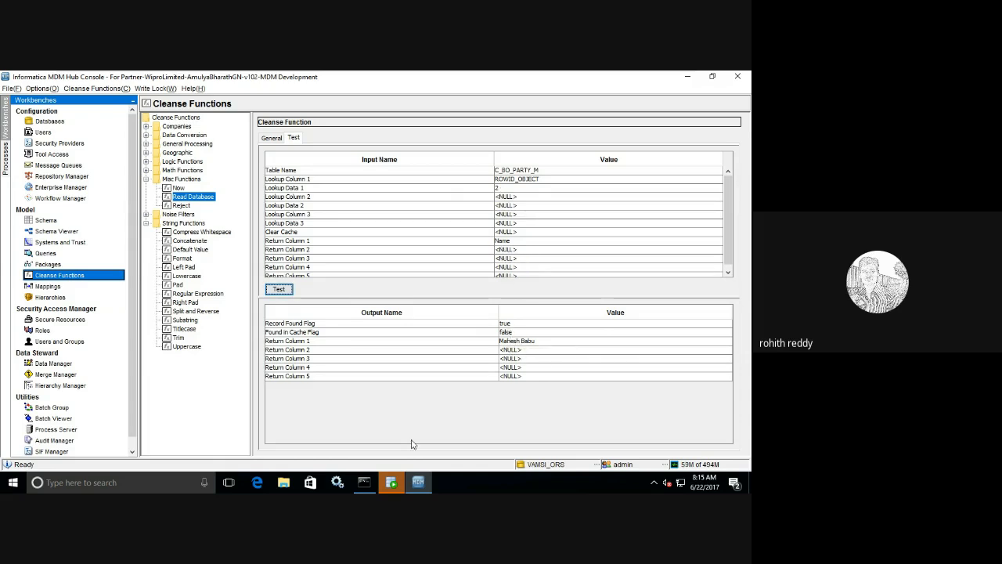
{"action": "left_click", "coordinate": [392, 485]}
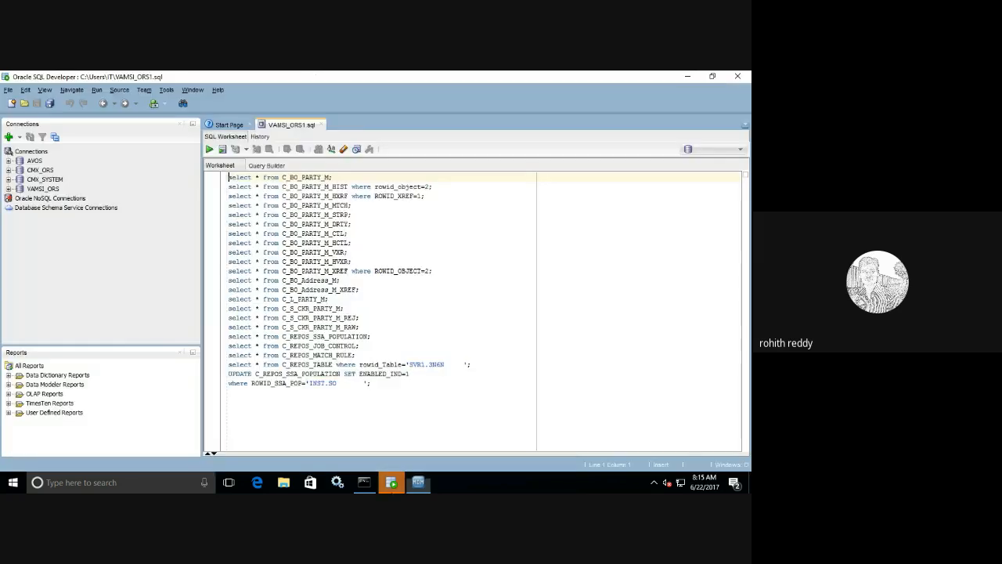
- Run select * from C_BO_PARTY_M on the VAMSI_ORS connection, entering its password
{"action": "left_click", "coordinate": [335, 178]}
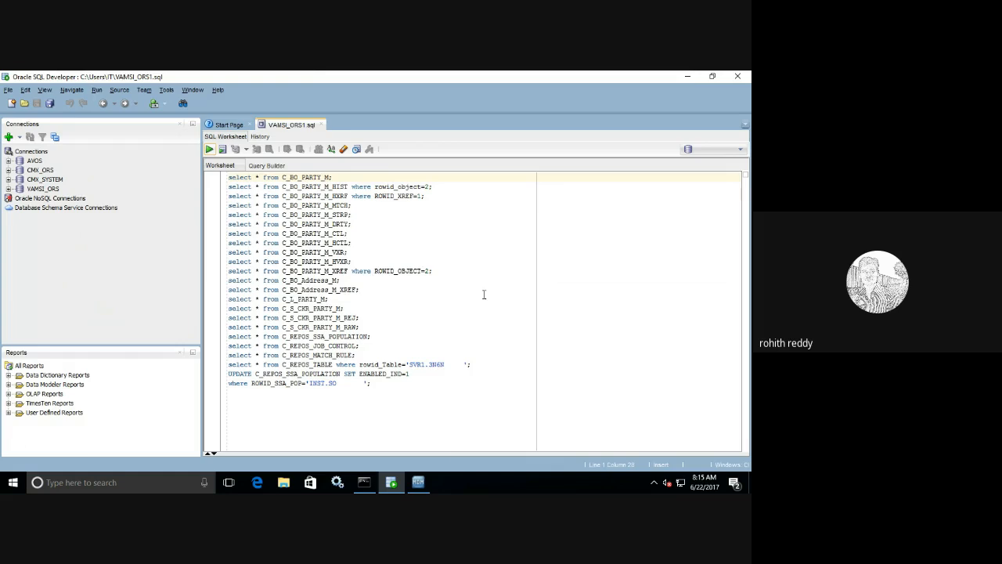
{"action": "key", "text": "ctrl+Return"}
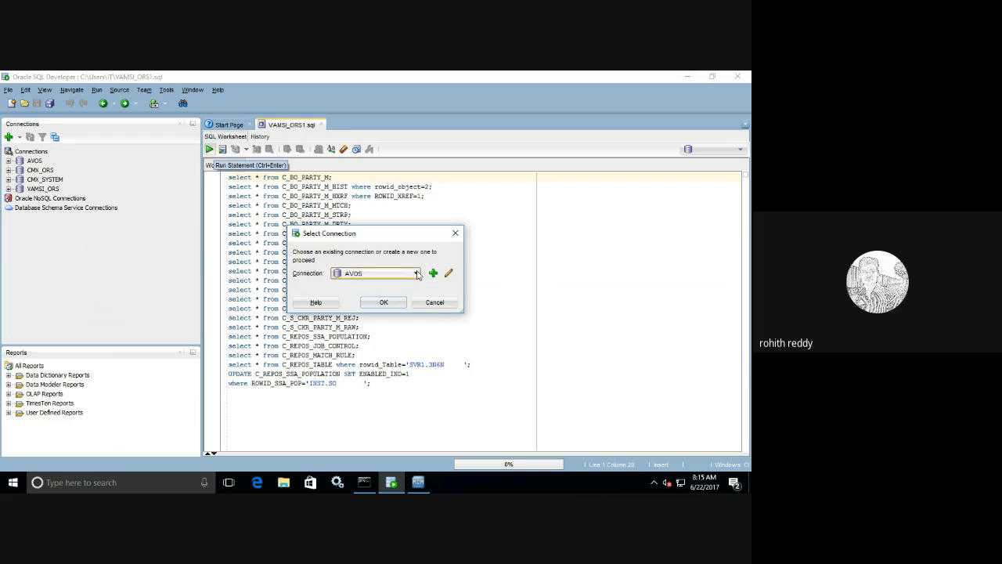
{"action": "left_click", "coordinate": [416, 273]}
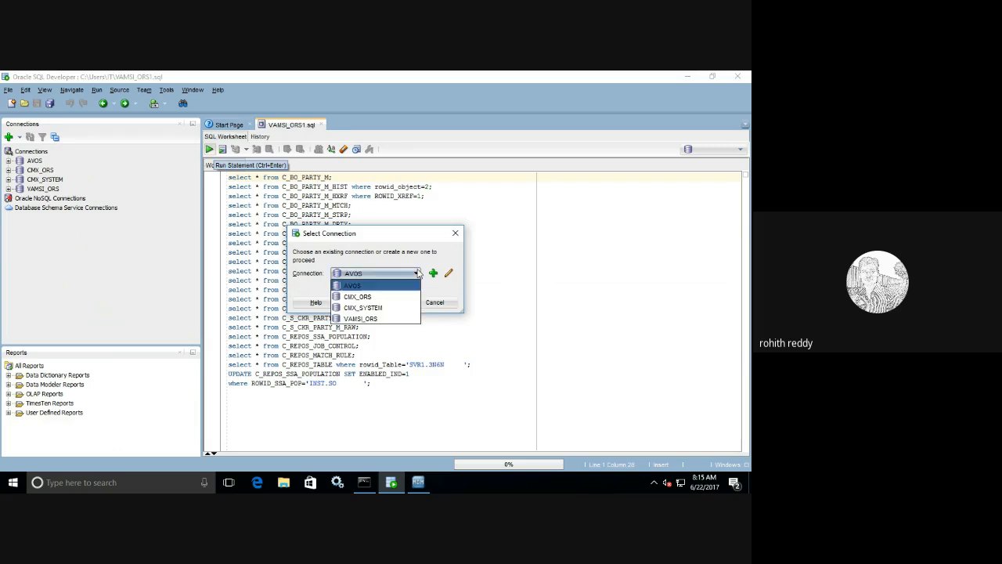
{"action": "left_click", "coordinate": [381, 318]}
{"action": "left_click", "coordinate": [379, 300]}
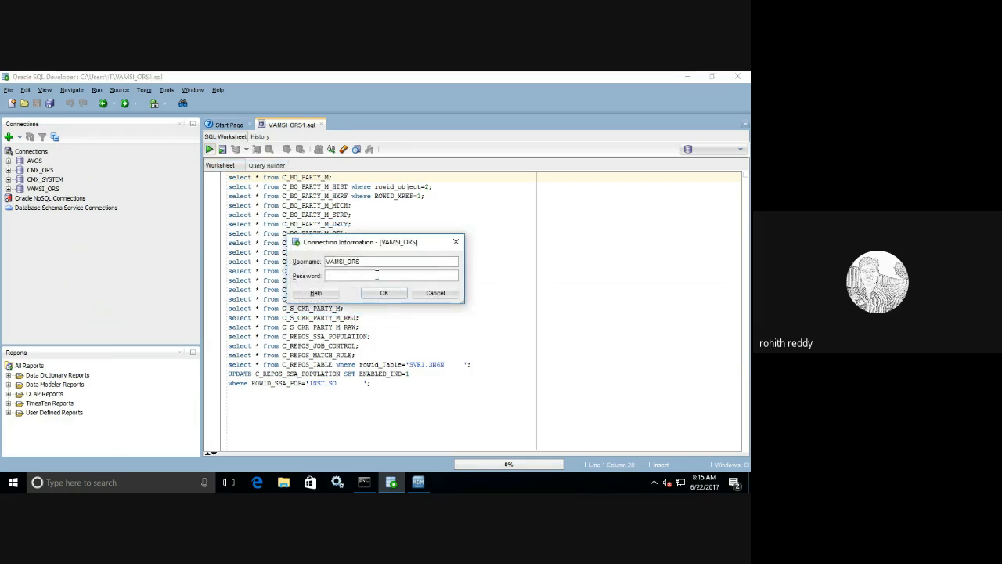
{"action": "type", "text": "*****"}
{"action": "left_click", "coordinate": [388, 290]}
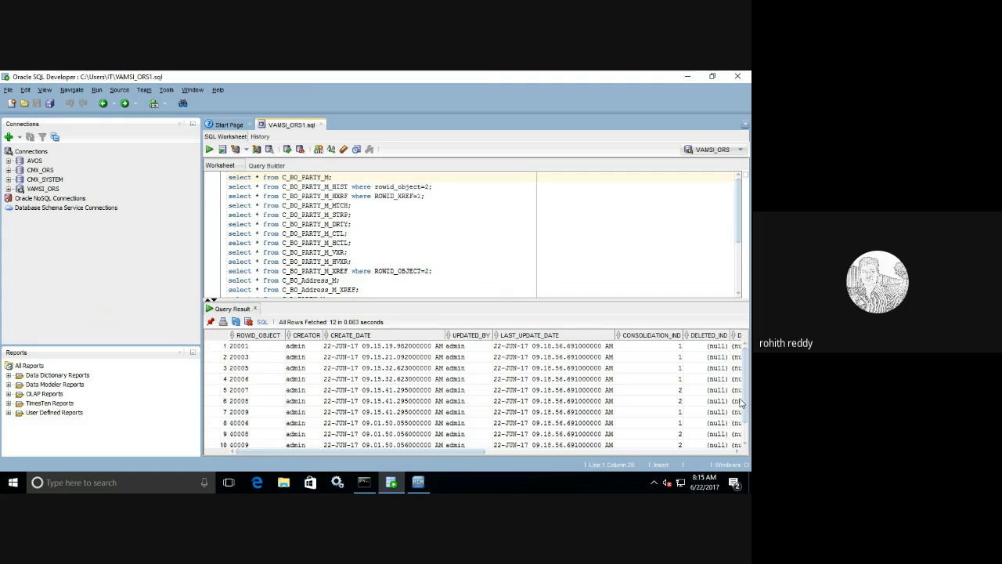
- Inspect the NAME column of the 12 result rows, checking row 11
{"action": "scroll", "coordinate": [747, 388], "scroll_direction": "down", "scroll_amount": 2}
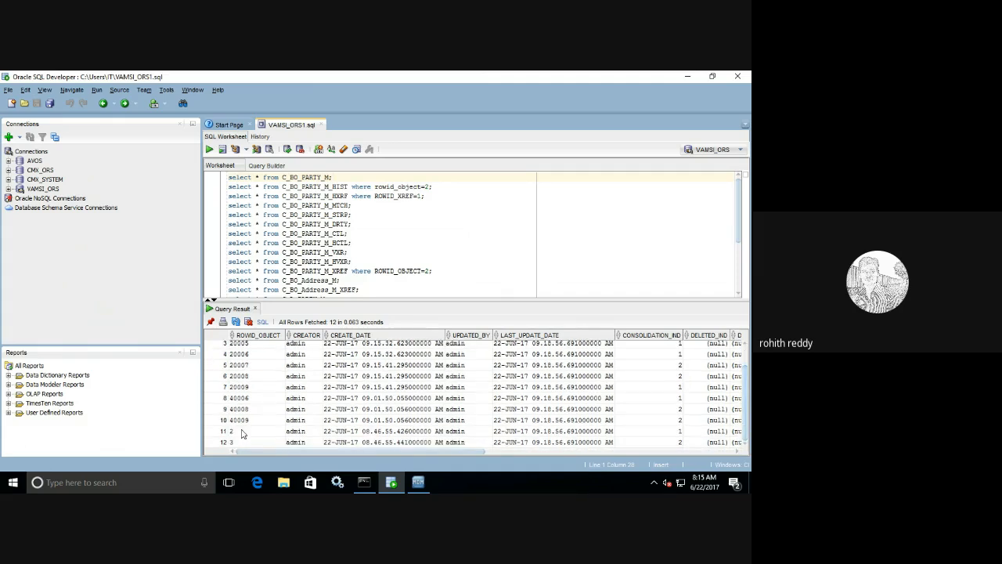
{"action": "left_click_drag", "start_coordinate": [277, 451], "coordinate": [590, 470]}
{"action": "left_click", "coordinate": [624, 431]}
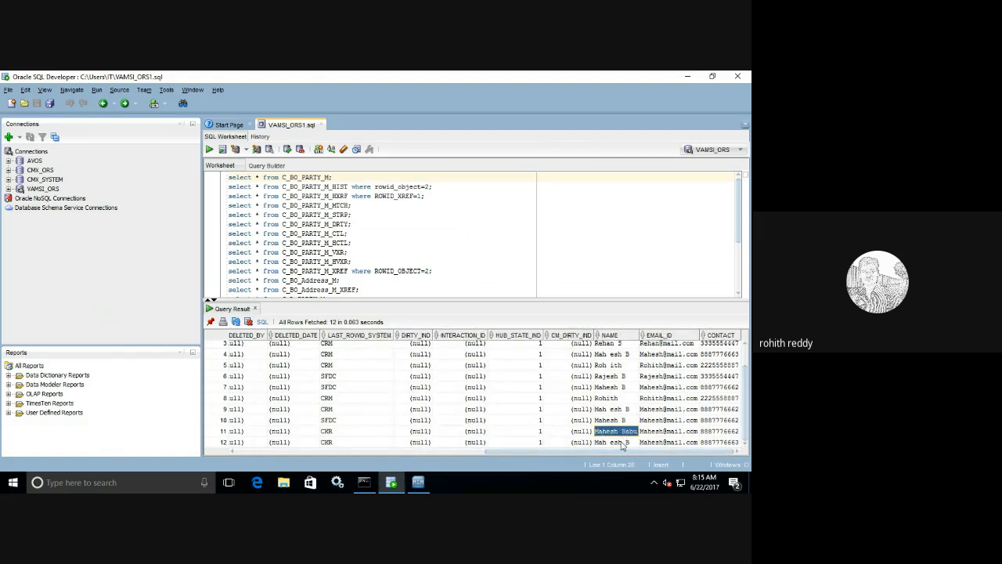
{"action": "left_click", "coordinate": [423, 485]}
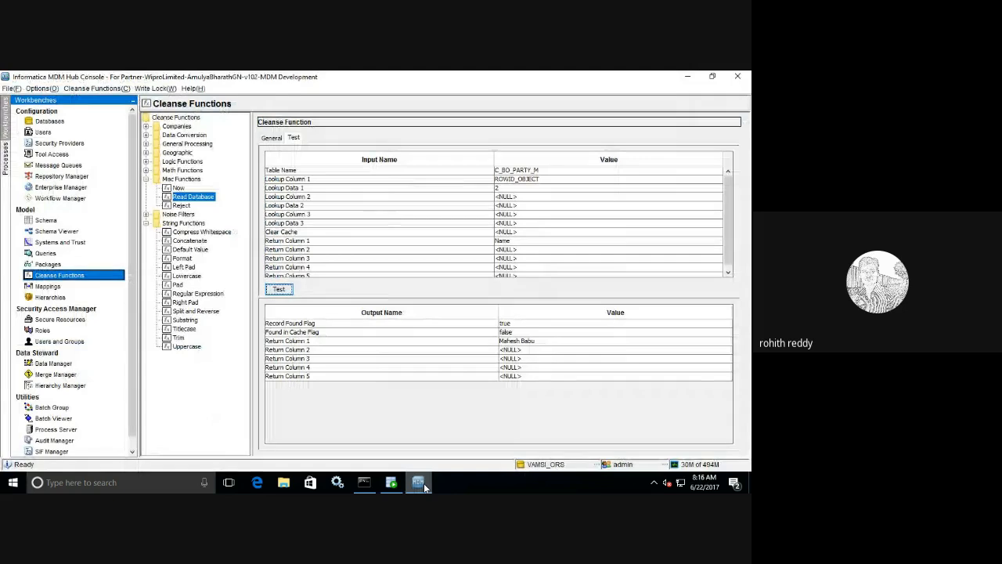
- Rerun the Read Database test, then set Clear Cache to true and test again
{"action": "left_click", "coordinate": [313, 235]}
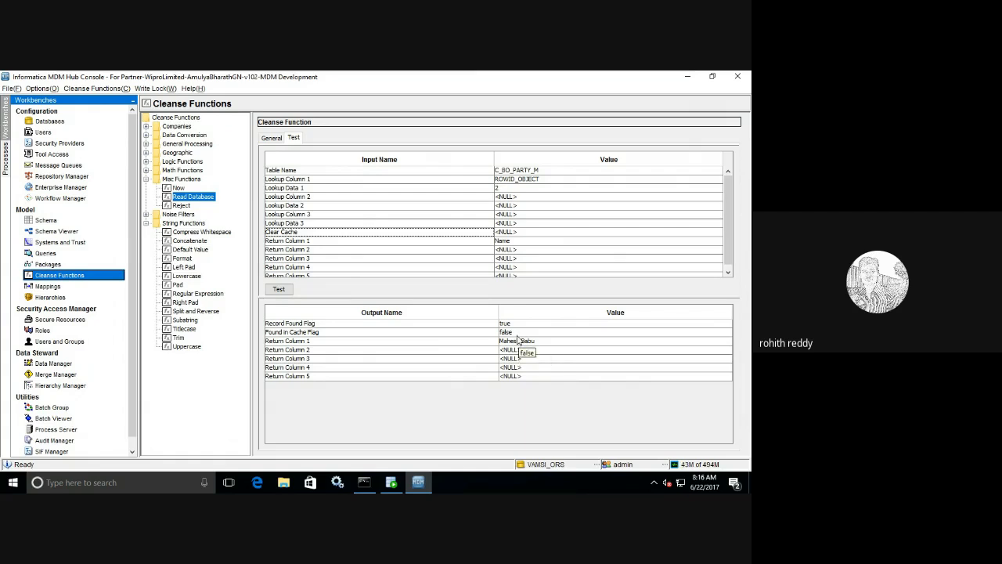
{"action": "left_click", "coordinate": [279, 291]}
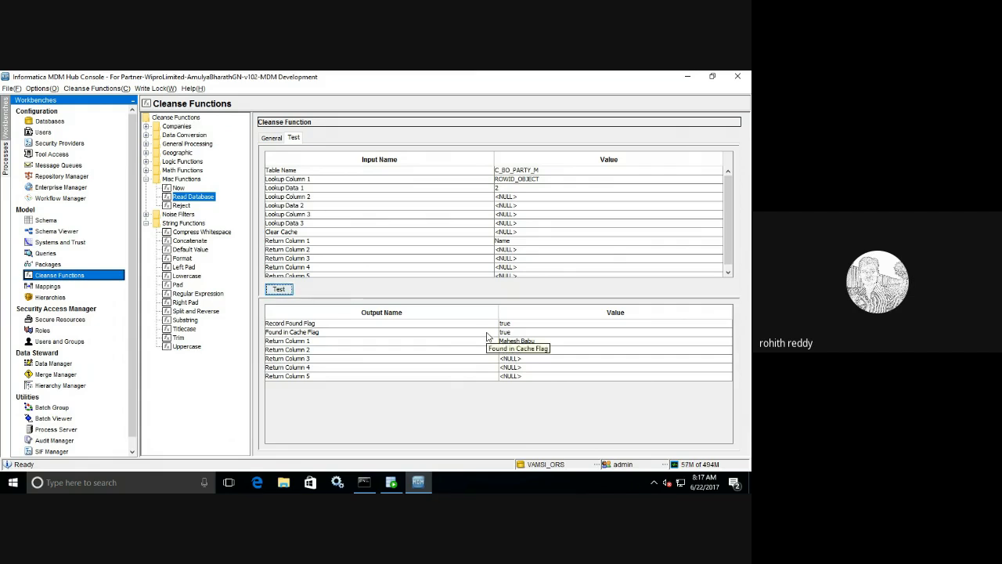
{"action": "left_click", "coordinate": [334, 234]}
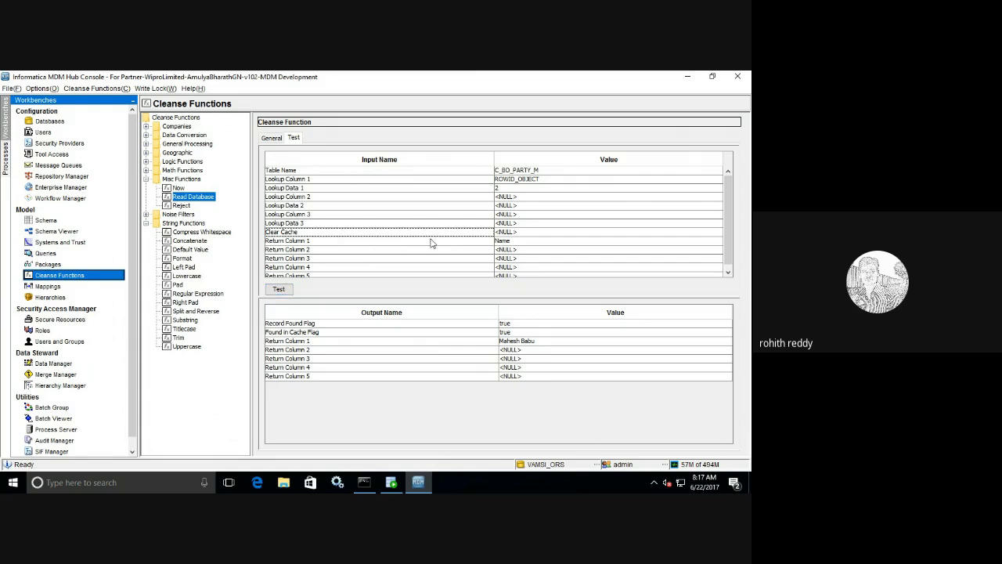
{"action": "left_click", "coordinate": [517, 235]}
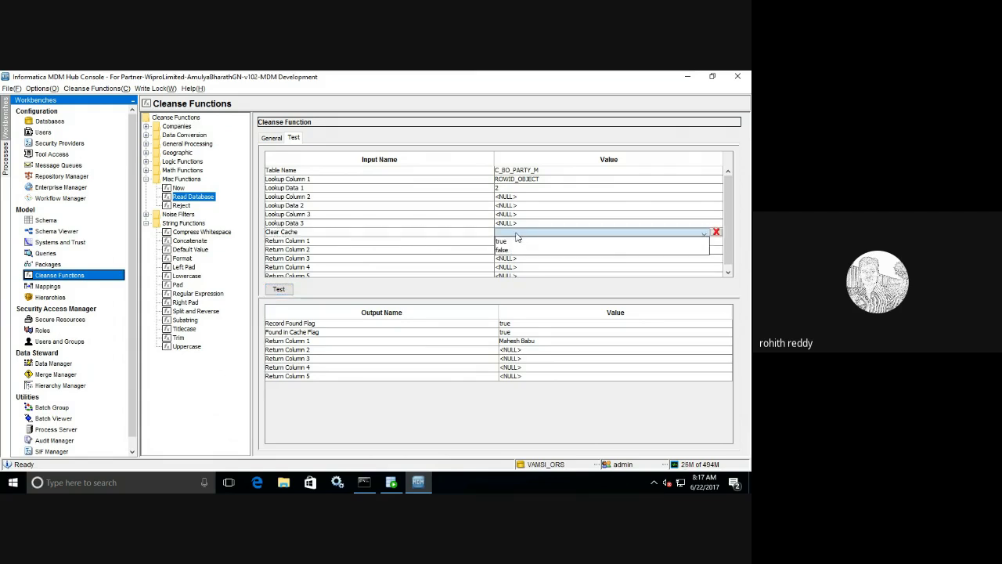
{"action": "left_click", "coordinate": [515, 234]}
{"action": "left_click", "coordinate": [515, 242]}
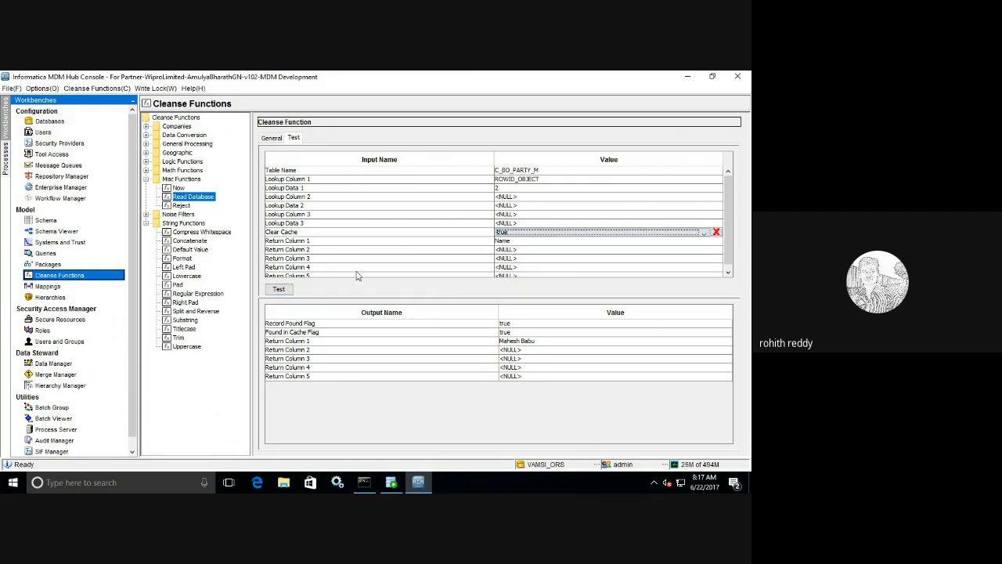
{"action": "left_click", "coordinate": [278, 289]}
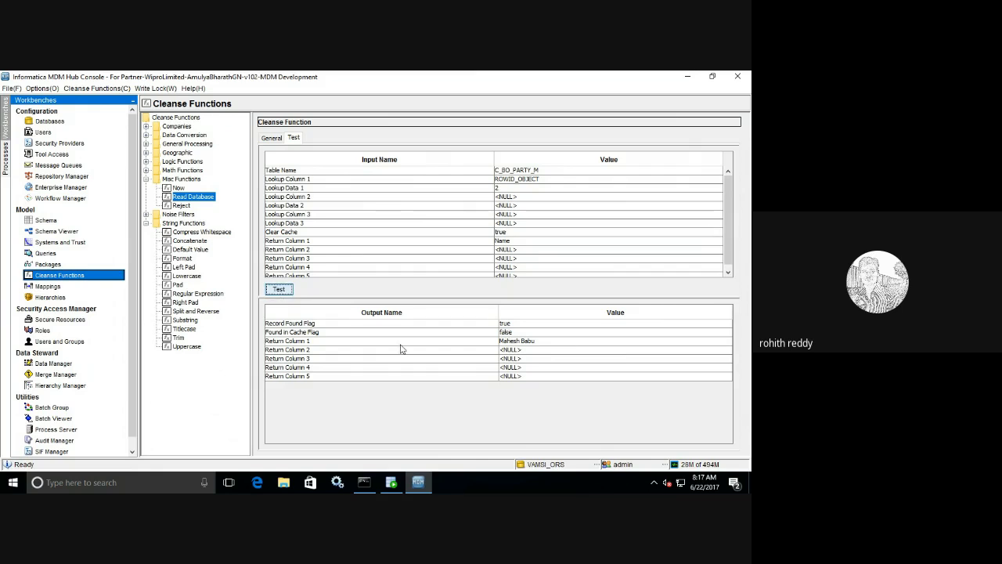
{"action": "left_click", "coordinate": [281, 290]}
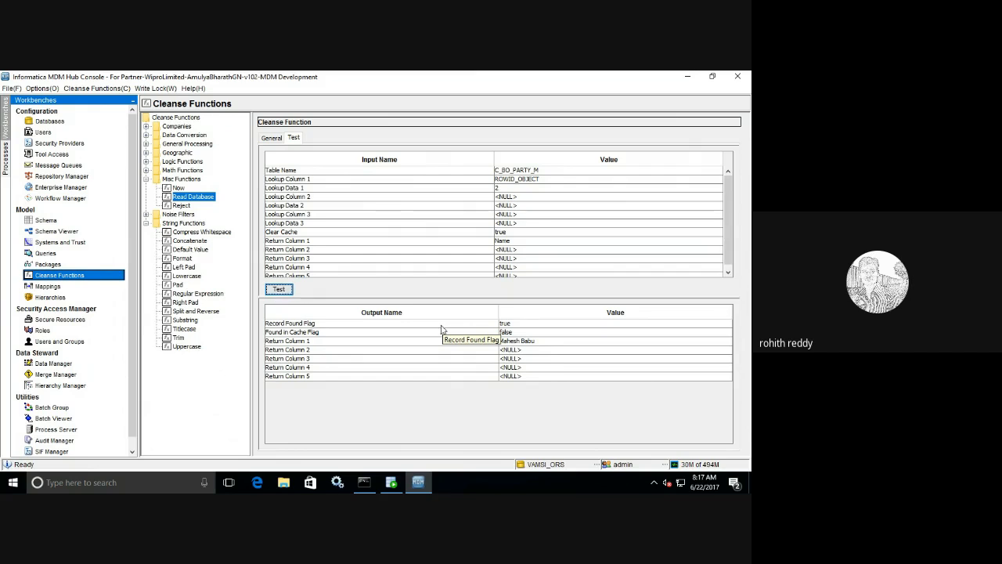
- Set the Clear Cache input back to false
{"action": "left_click", "coordinate": [506, 233]}
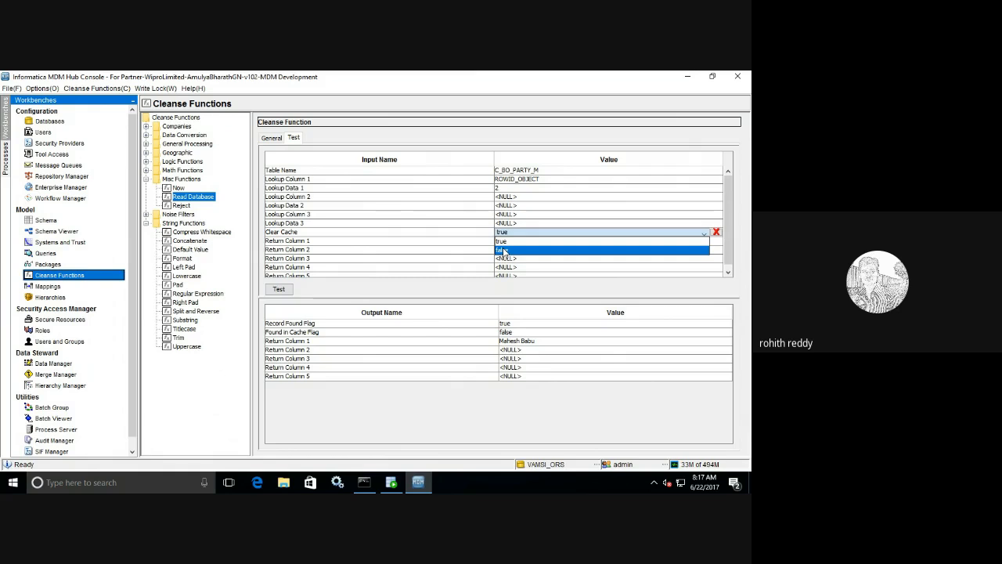
{"action": "left_click", "coordinate": [504, 251]}
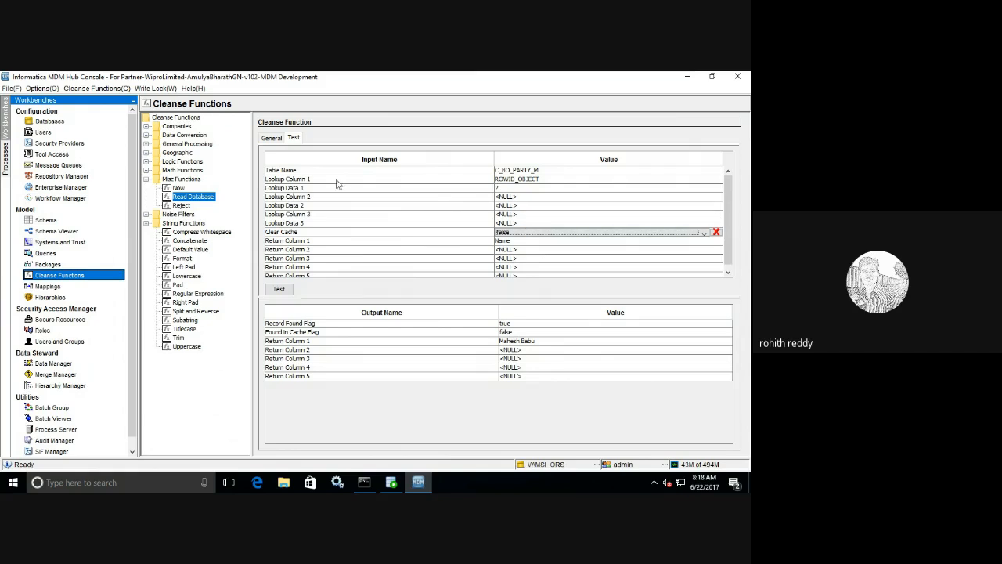
{"action": "left_click", "coordinate": [512, 197]}
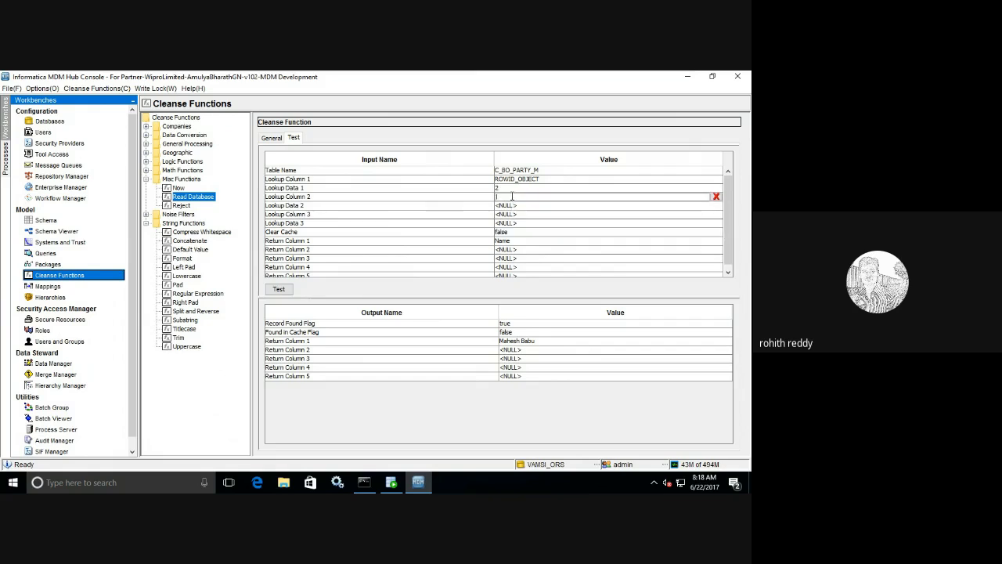
- Check the EMAIL_ID value of row 11 in the SQL Developer query results
{"action": "left_click", "coordinate": [398, 486]}
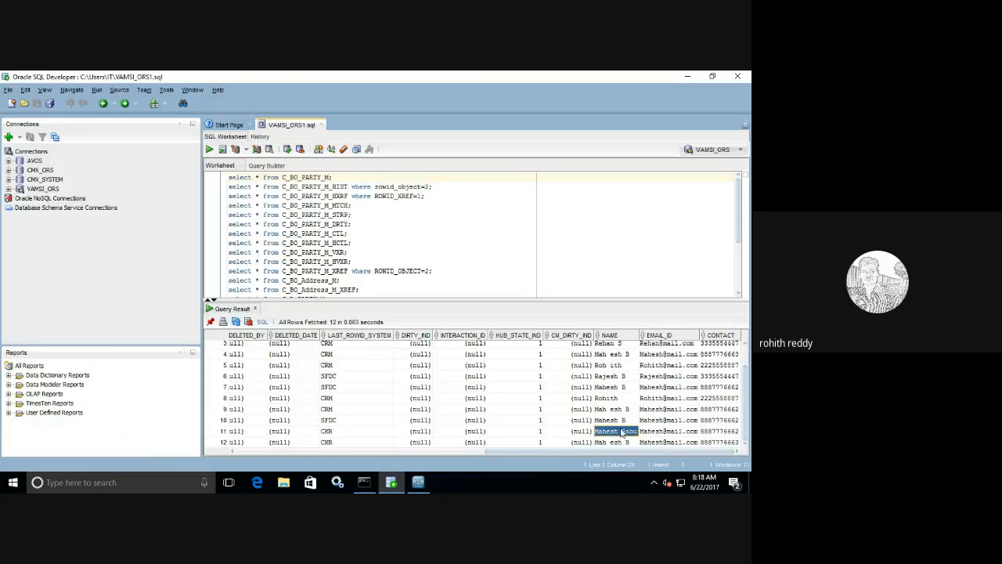
{"action": "left_click", "coordinate": [655, 431]}
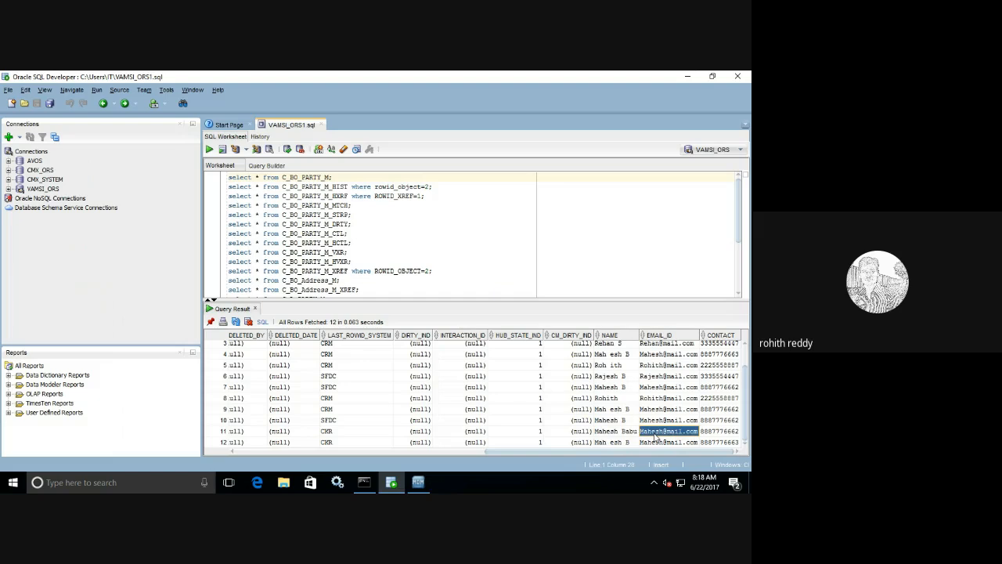
{"action": "left_click", "coordinate": [417, 485]}
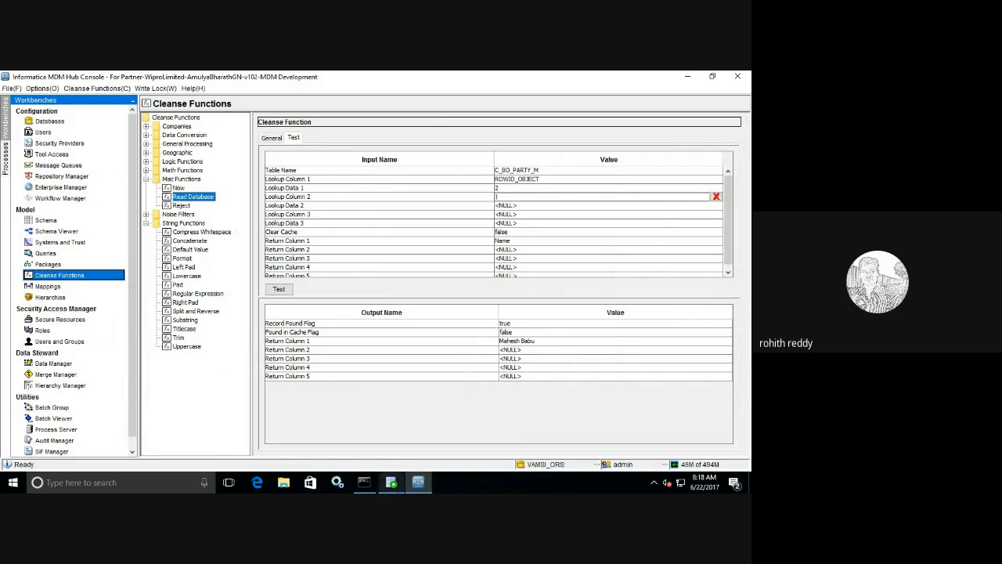
- Add Lookup Column 2 EMAIL_ID with the party's pasted e-mail and run the test
{"action": "left_click", "coordinate": [390, 482]}
{"action": "key", "text": "alt+Tab"}
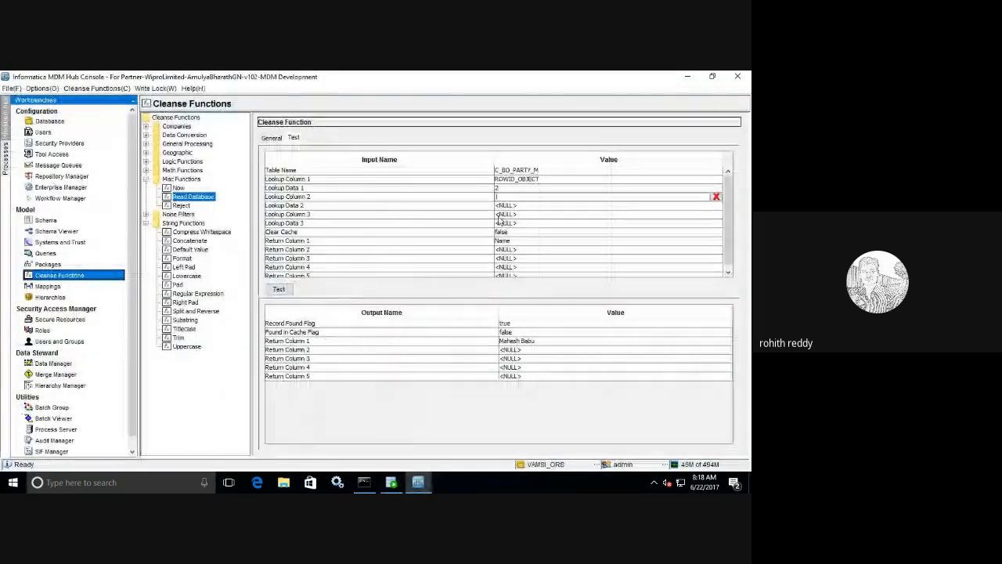
{"action": "type", "text": "EMAIL_I"}
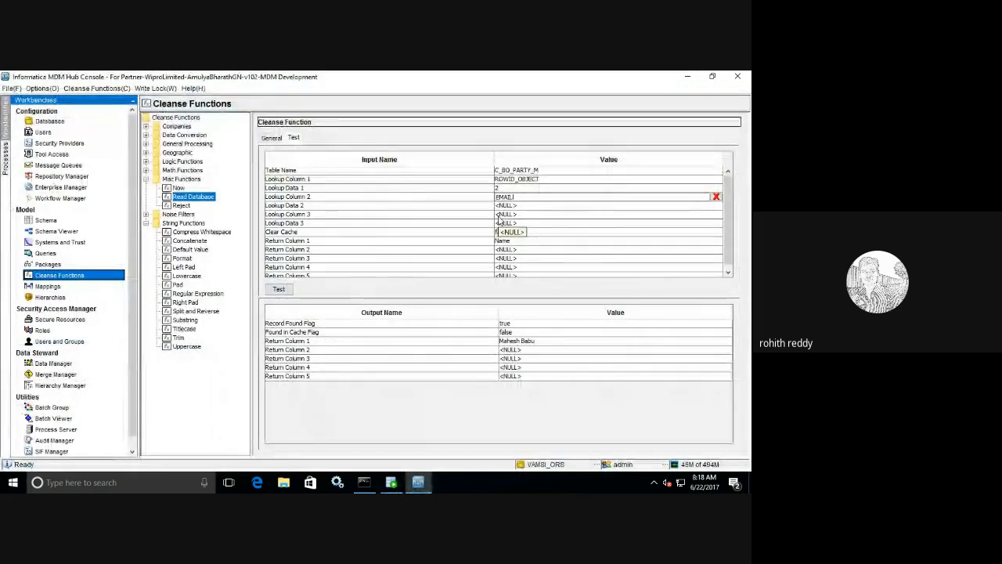
{"action": "type", "text": "D"}
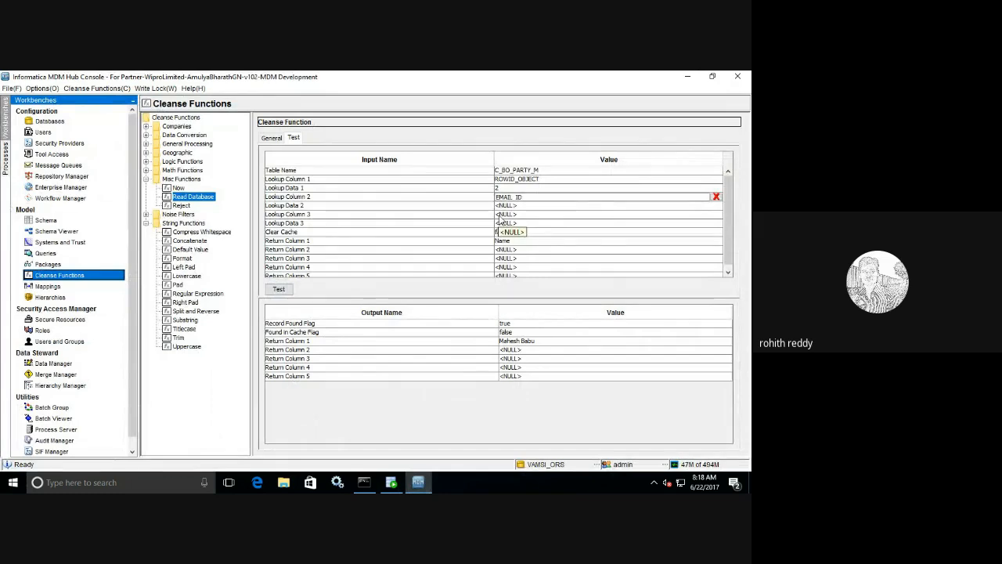
{"action": "left_click", "coordinate": [511, 206]}
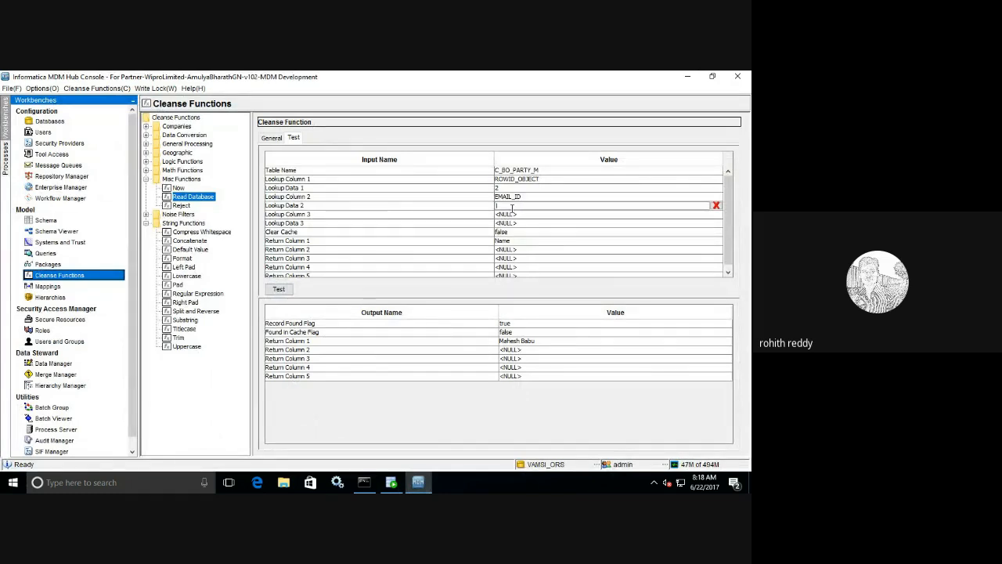
{"action": "key", "text": "ctrl+v"}
{"action": "left_click", "coordinate": [284, 289]}
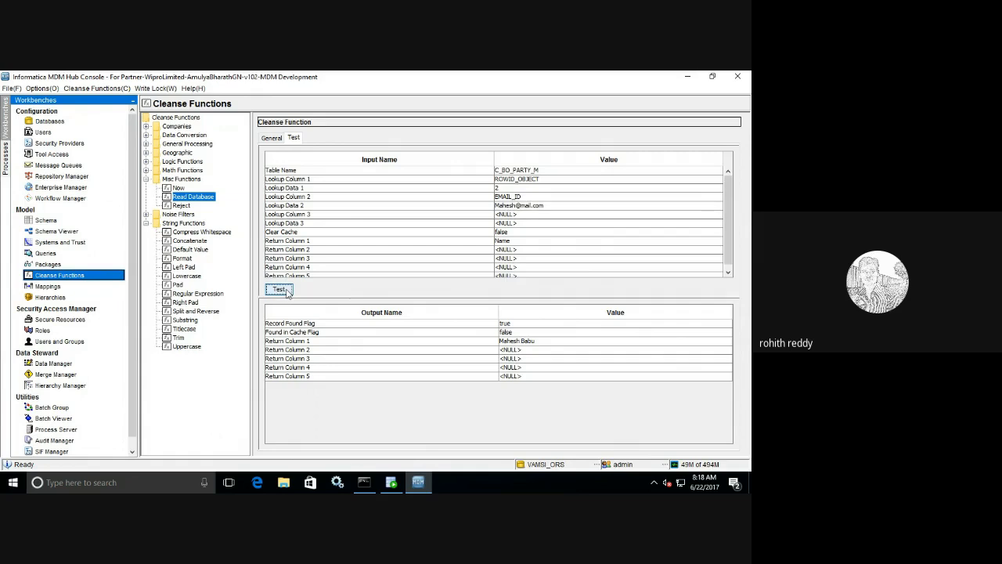
{"action": "left_click", "coordinate": [287, 291]}
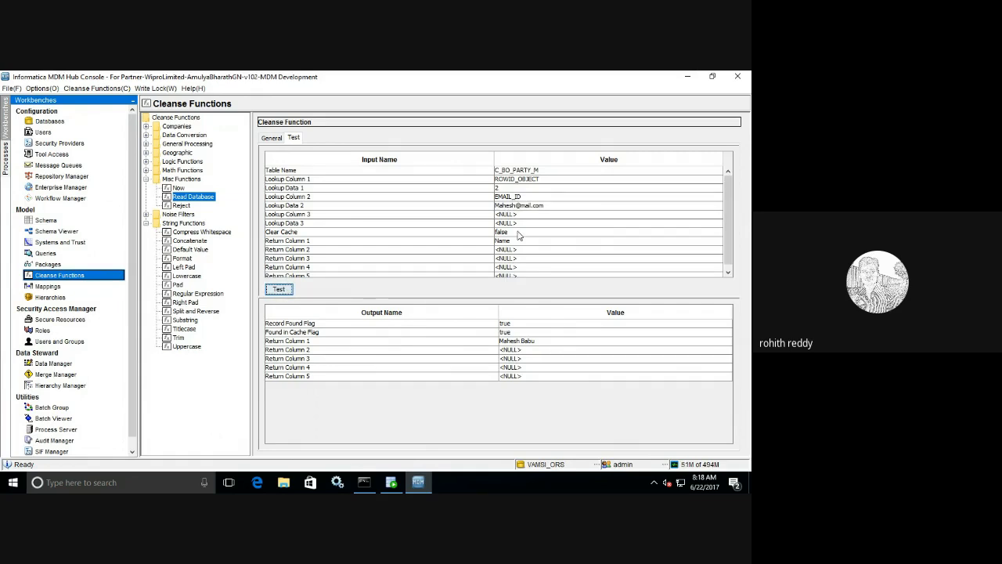
- Append '1' to the Lookup Data 2 e-mail and rerun the test
{"action": "double_click", "coordinate": [547, 205]}
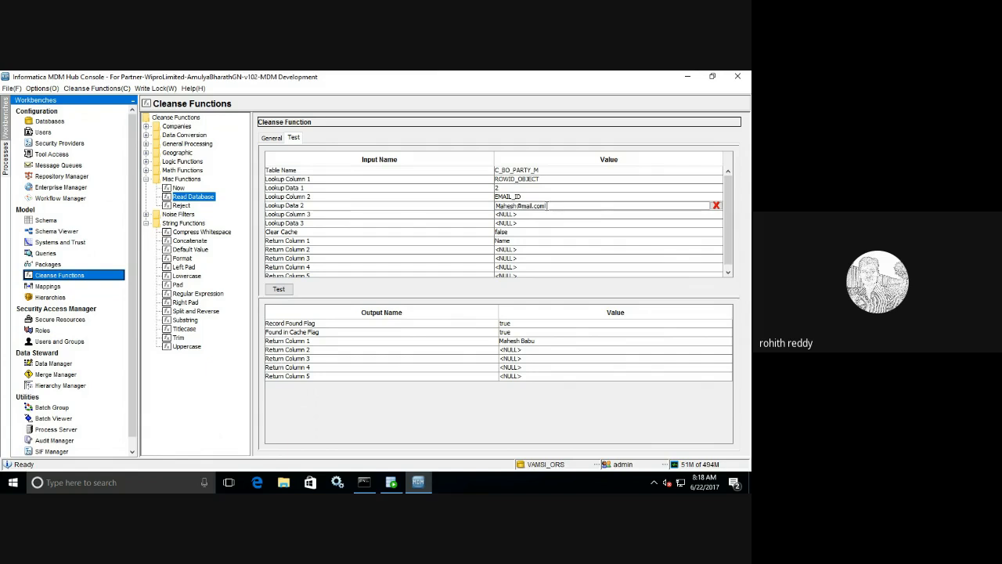
{"action": "type", "text": "1"}
{"action": "left_click", "coordinate": [278, 289]}
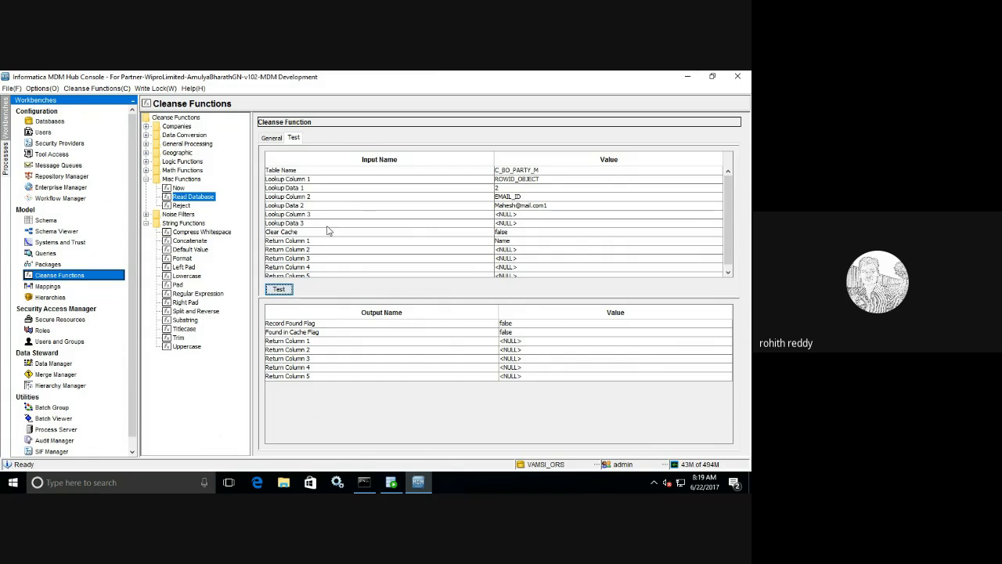
{"action": "scroll", "coordinate": [727, 254], "scroll_direction": "down", "scroll_amount": 1}
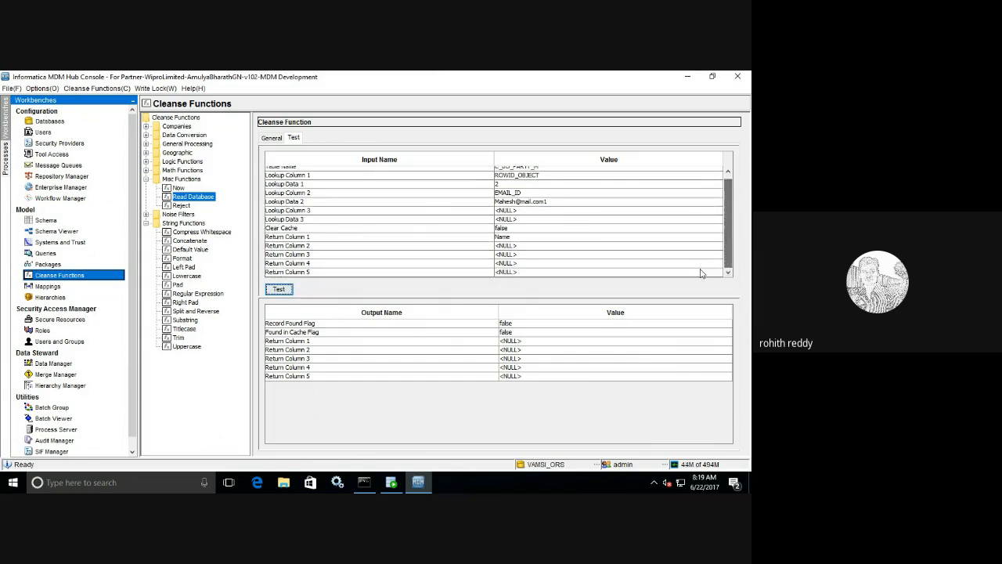
- Set Return Column 2 to Contact, fix the Lookup Data 2 e-mail, rerun the test, then select Now
{"action": "left_click", "coordinate": [520, 247]}
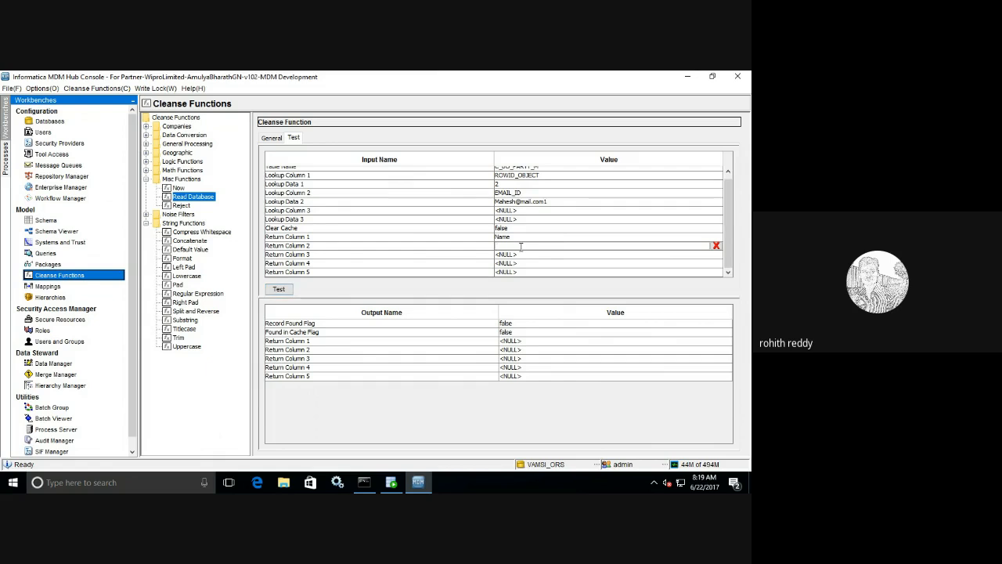
{"action": "type", "text": "Cont"}
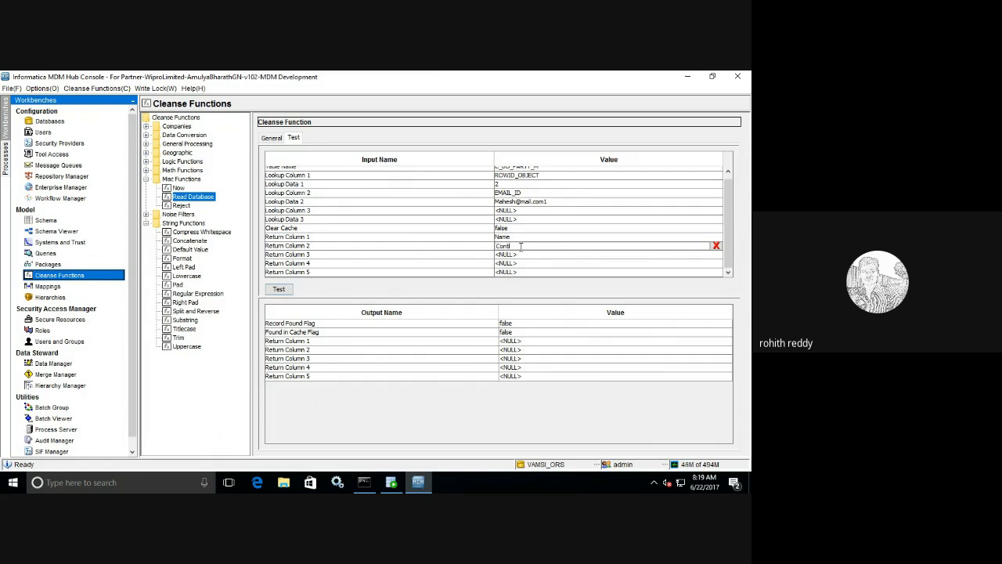
{"action": "type", "text": "act"}
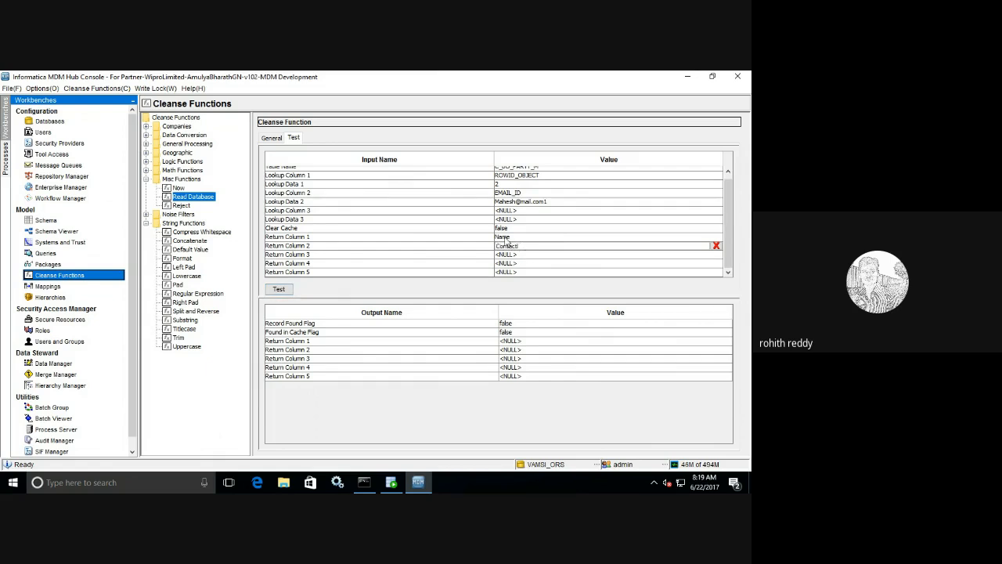
{"action": "left_click", "coordinate": [563, 202]}
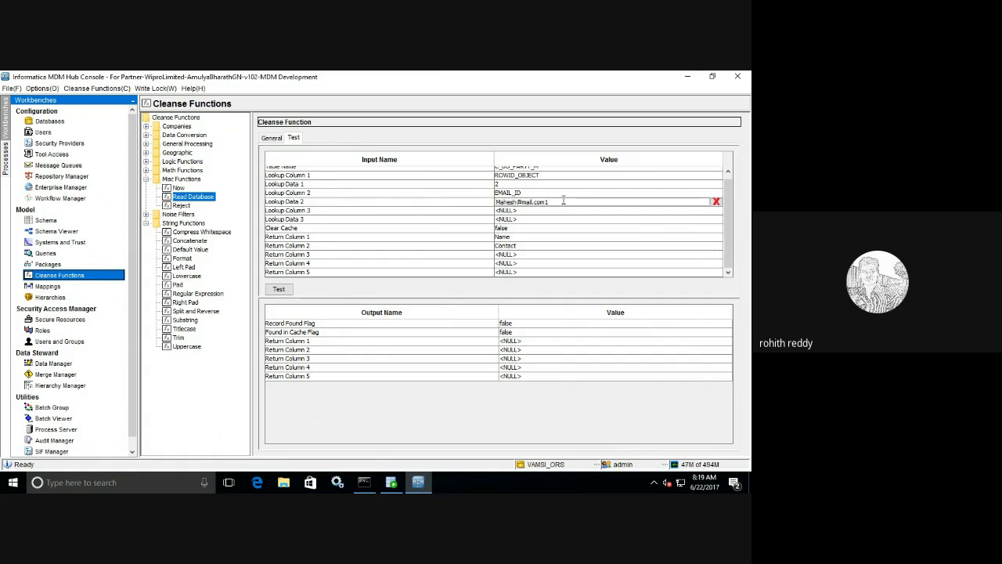
{"action": "left_click", "coordinate": [278, 290]}
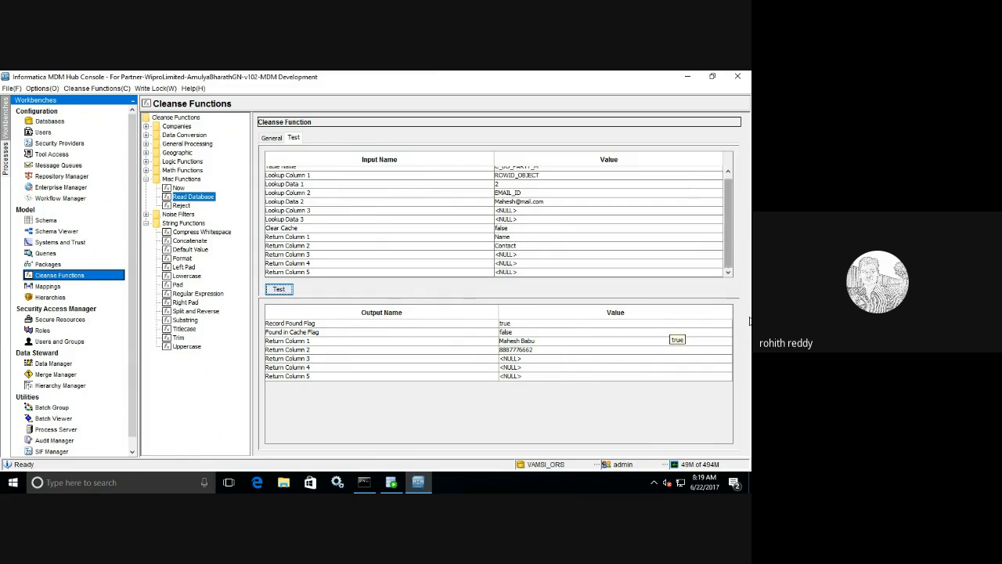
{"action": "left_click_drag", "start_coordinate": [726, 210], "coordinate": [726, 189]}
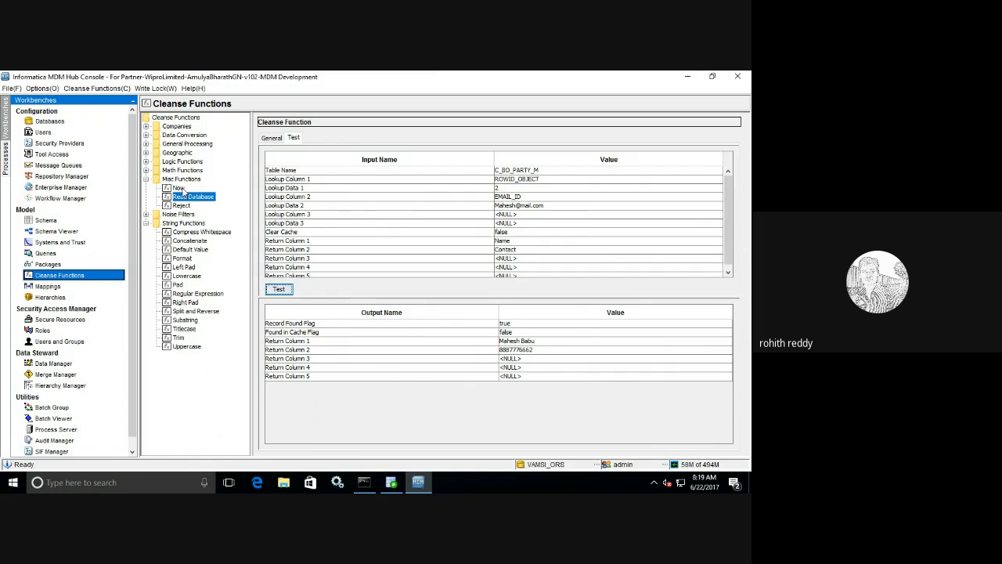
{"action": "left_click", "coordinate": [179, 188]}
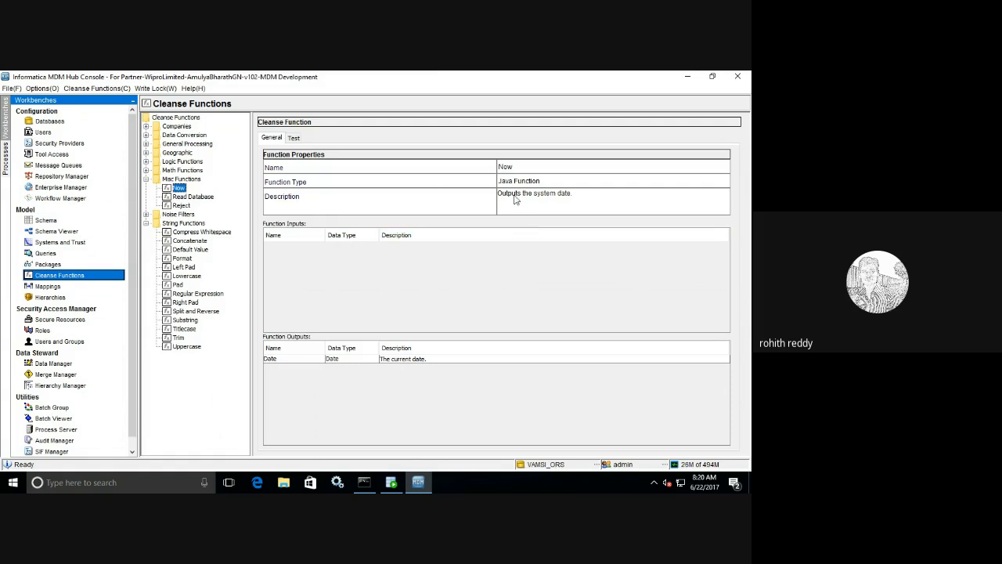
- Test Now to output the current date, view Reject's test inputs, then show Misc Functions properties
{"action": "left_click", "coordinate": [293, 138]}
{"action": "left_click", "coordinate": [282, 290]}
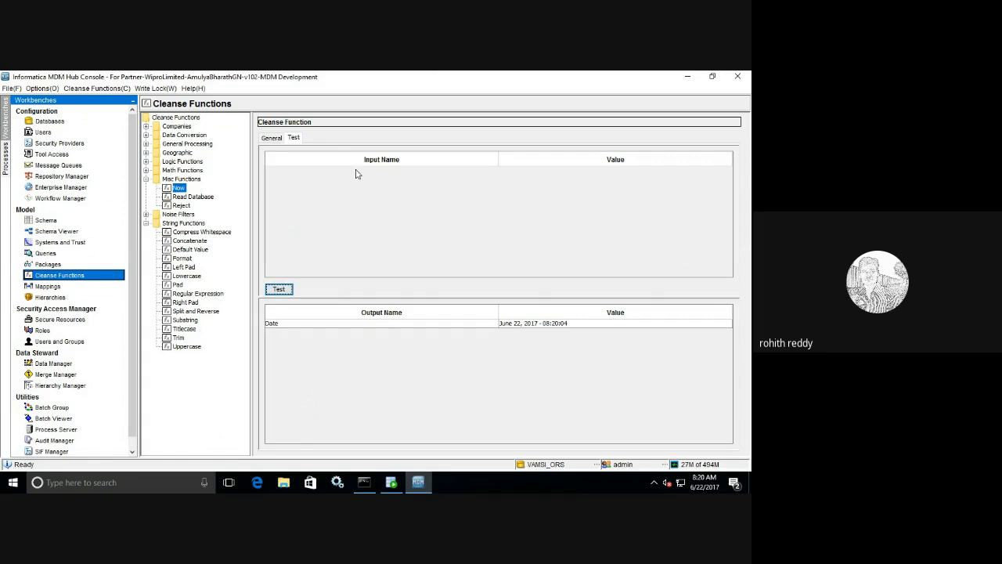
{"action": "left_click", "coordinate": [181, 206]}
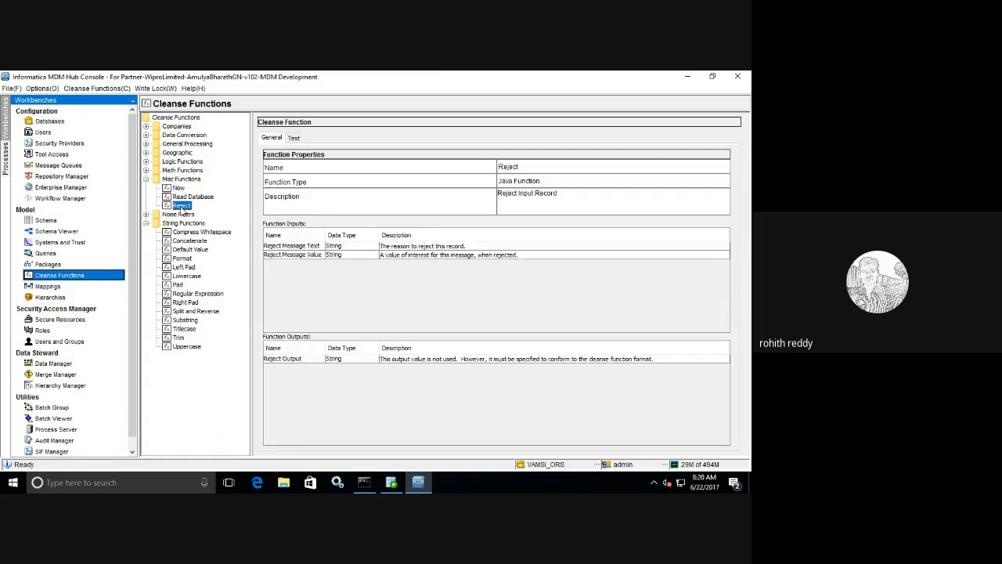
{"action": "left_click", "coordinate": [291, 139]}
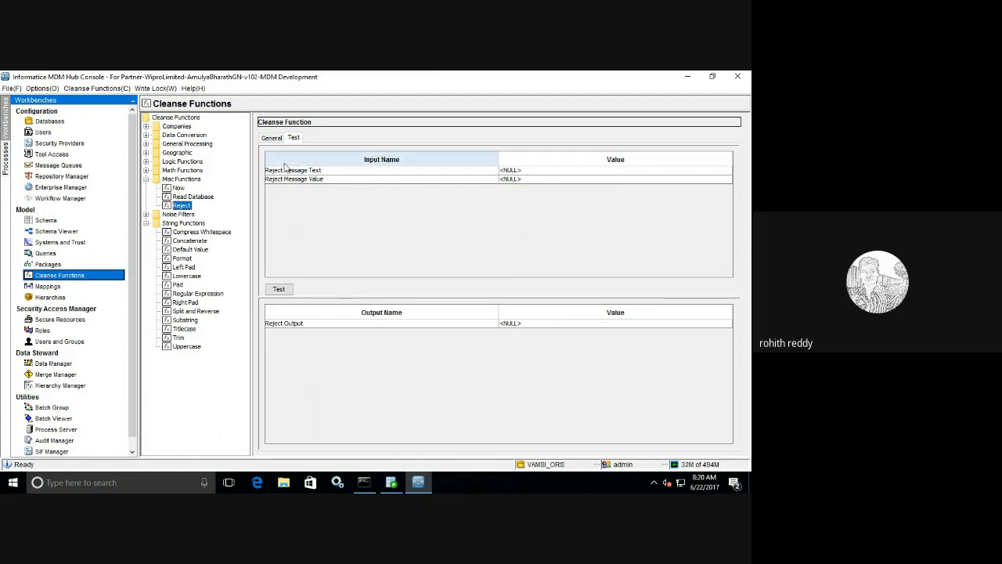
{"action": "left_click", "coordinate": [147, 179]}
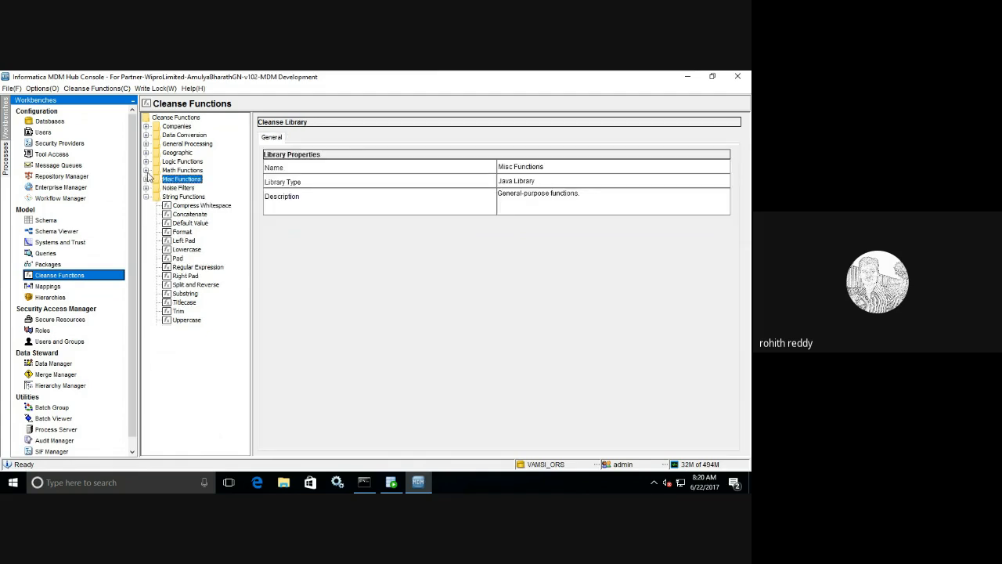
- Expand Math, Logic and Geographic groups, view Is String Empty, then open the CL-Cities cleanse list
{"action": "left_click", "coordinate": [146, 170]}
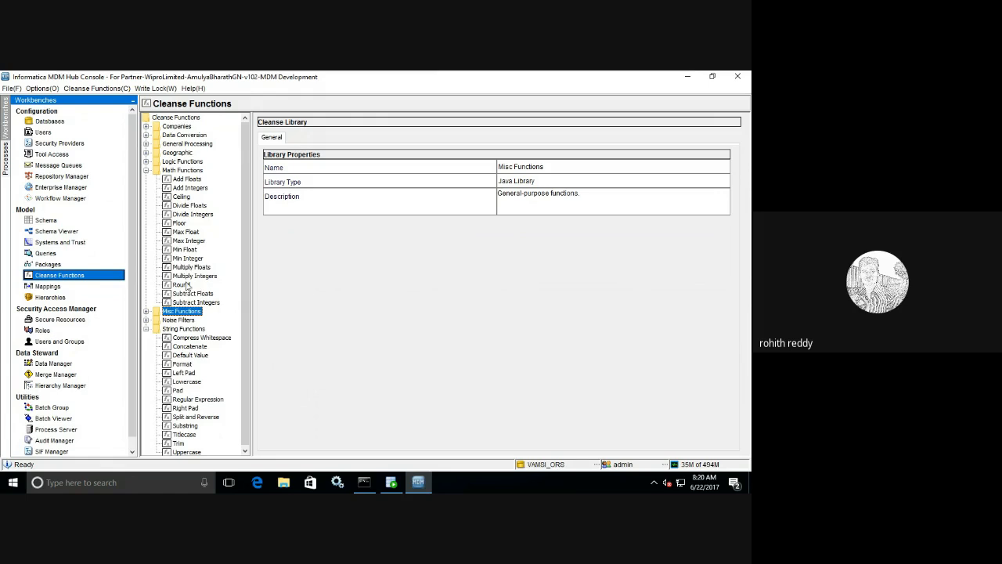
{"action": "left_click", "coordinate": [146, 161]}
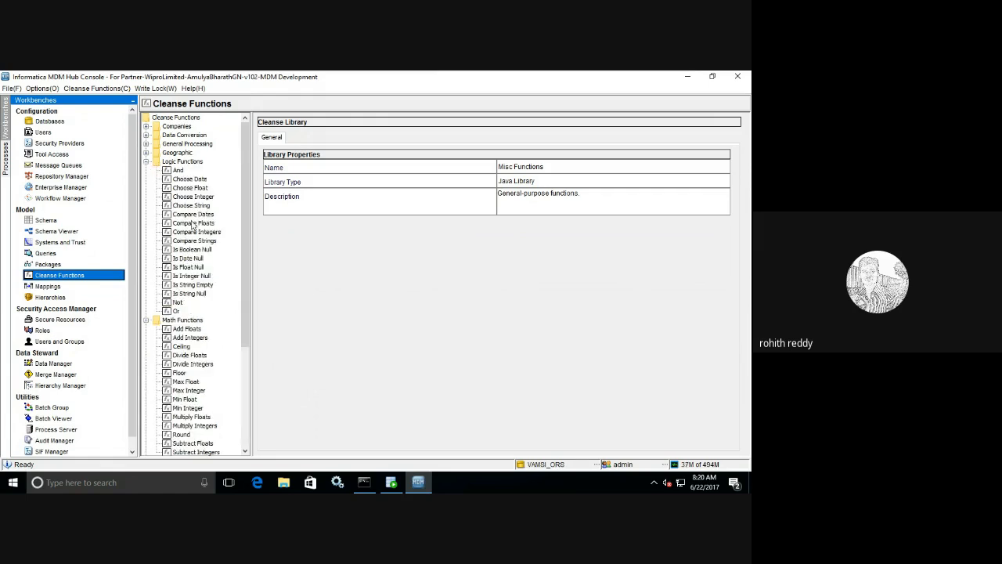
{"action": "left_click", "coordinate": [208, 285]}
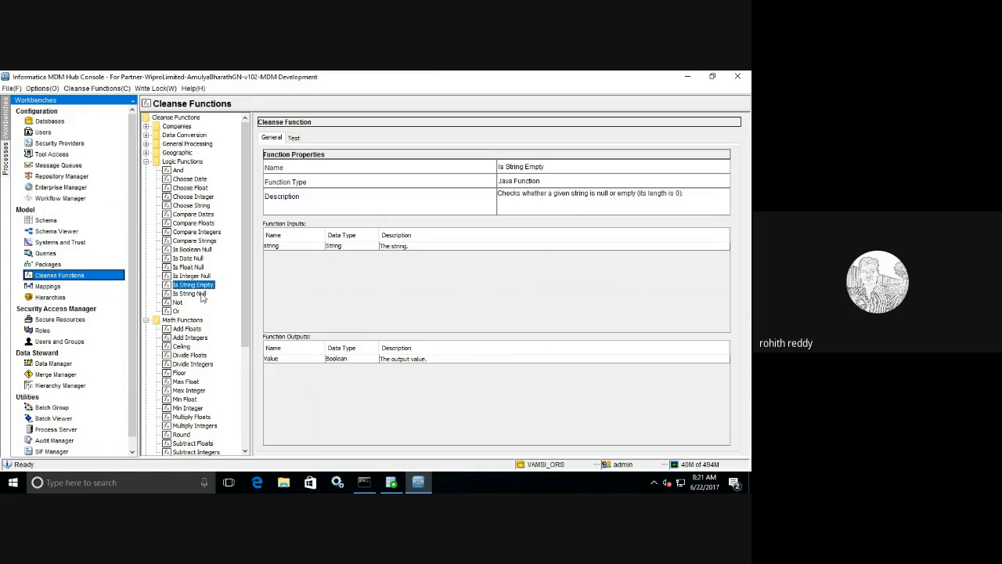
{"action": "left_click", "coordinate": [146, 153]}
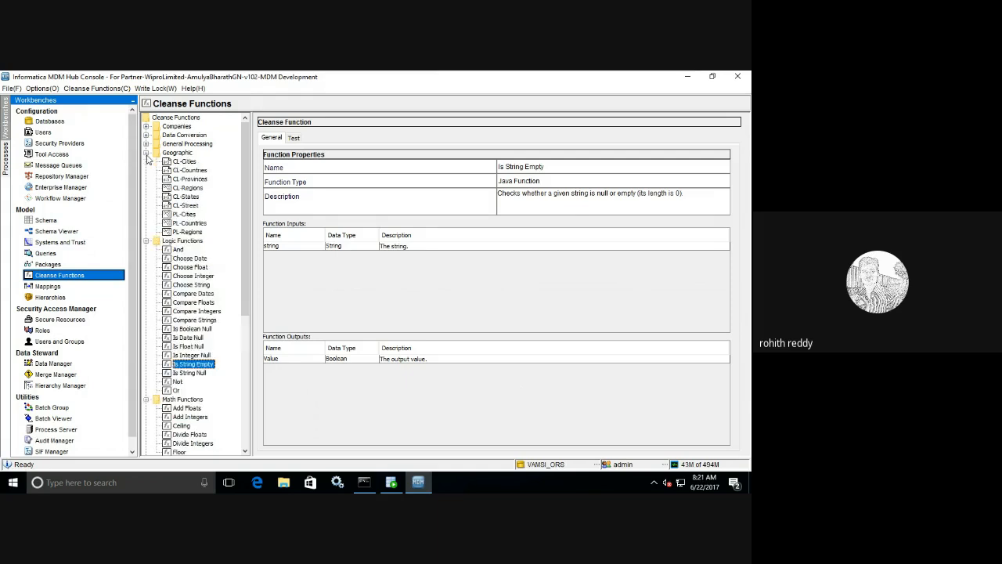
{"action": "left_click", "coordinate": [186, 161]}
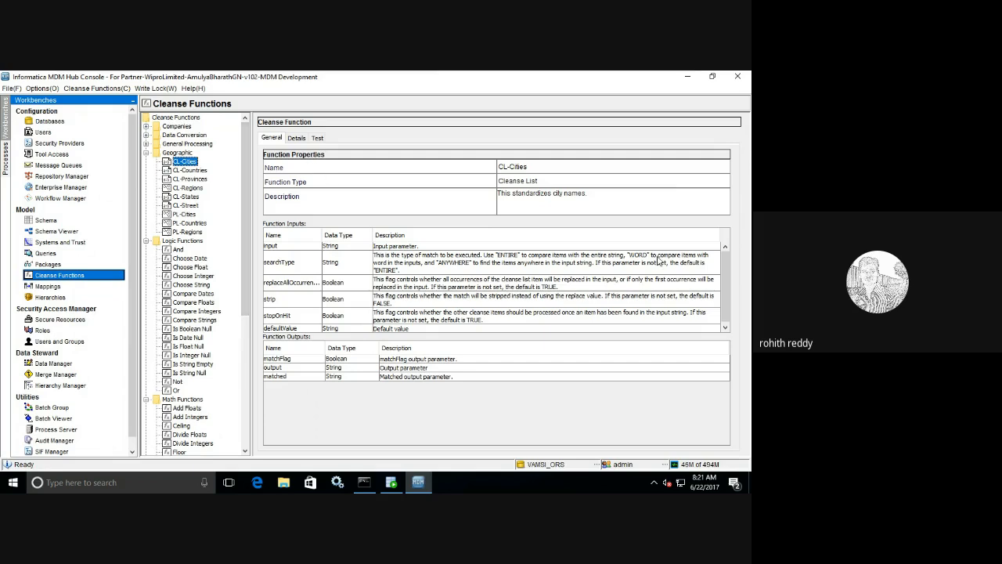
- Review CL-Cities' entries, select Atlanta, open and close the pattern tester, then select CL-Countries
{"action": "left_click", "coordinate": [296, 139]}
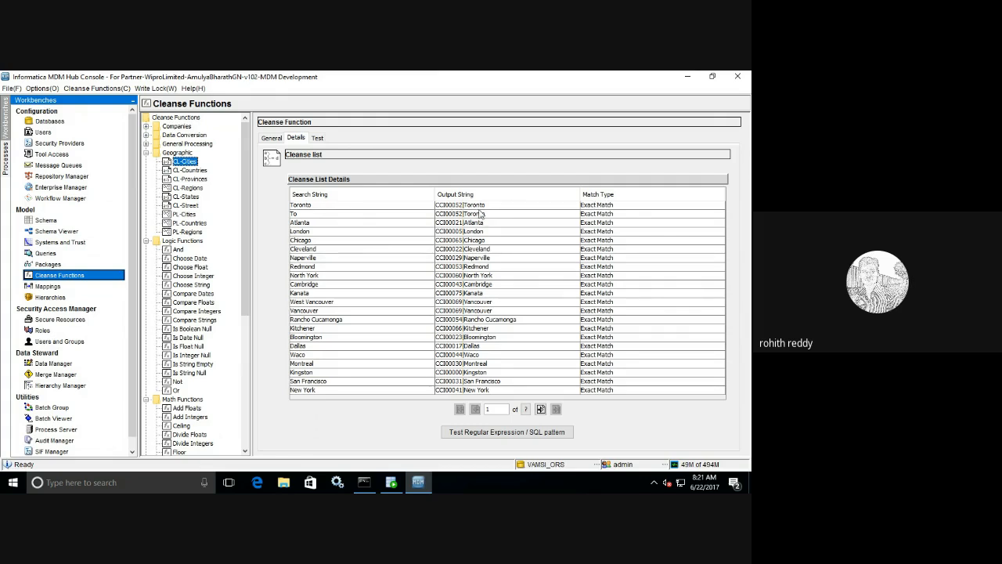
{"action": "left_click", "coordinate": [310, 224]}
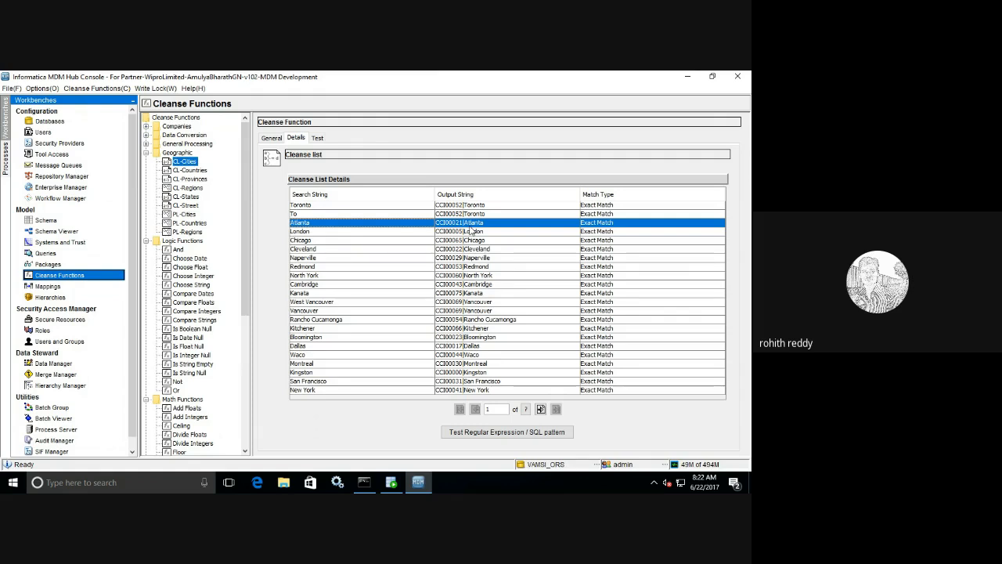
{"action": "left_click", "coordinate": [529, 435]}
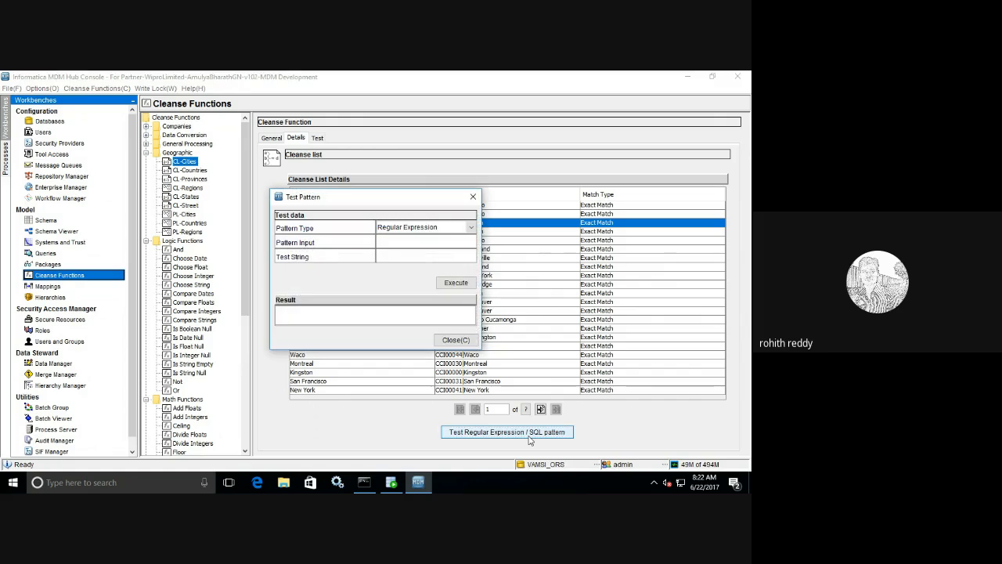
{"action": "left_click", "coordinate": [459, 339]}
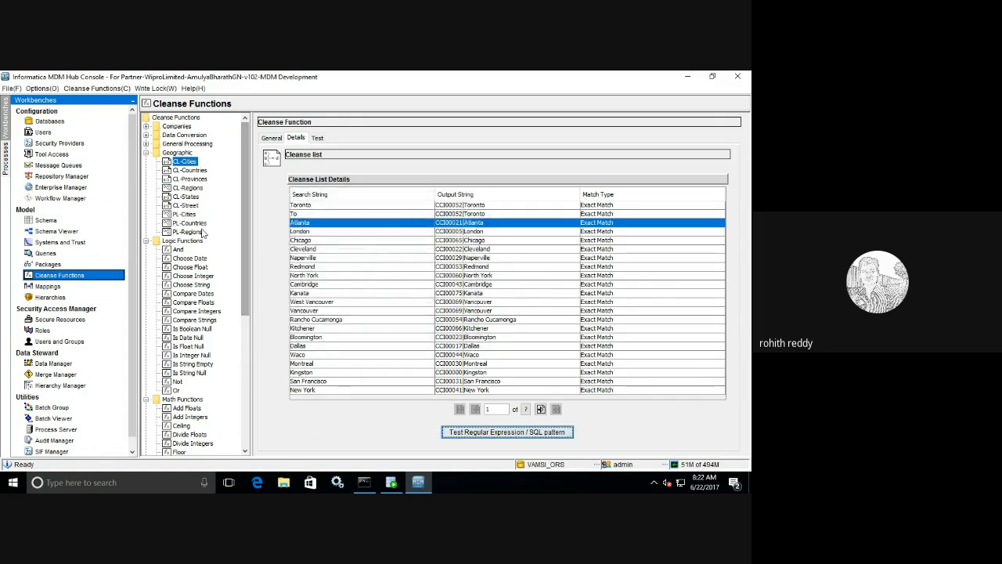
{"action": "left_click", "coordinate": [190, 170]}
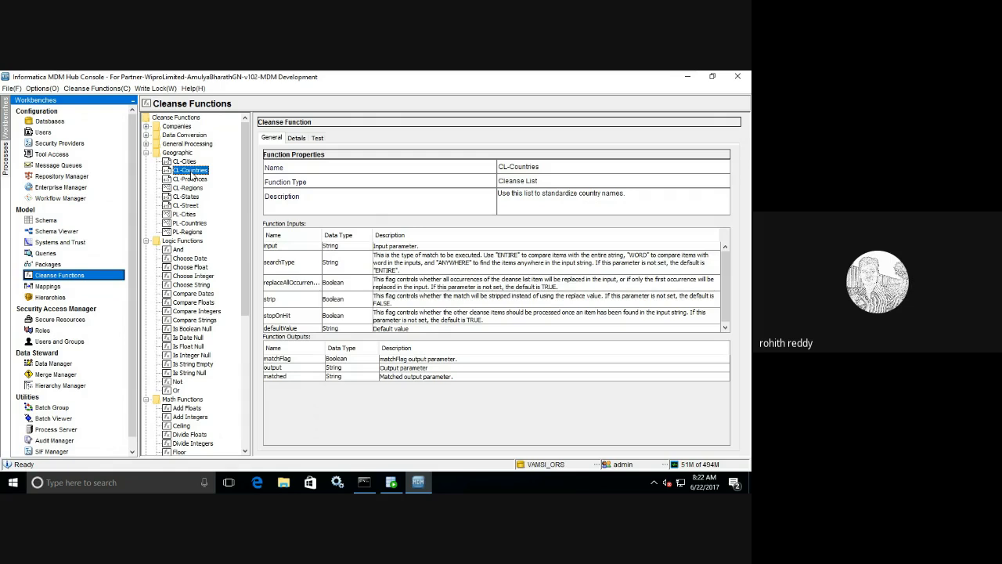
- Review CL-Countries' Details, General and Test tabs, then expand the Data Conversion function group
{"action": "left_click", "coordinate": [296, 138]}
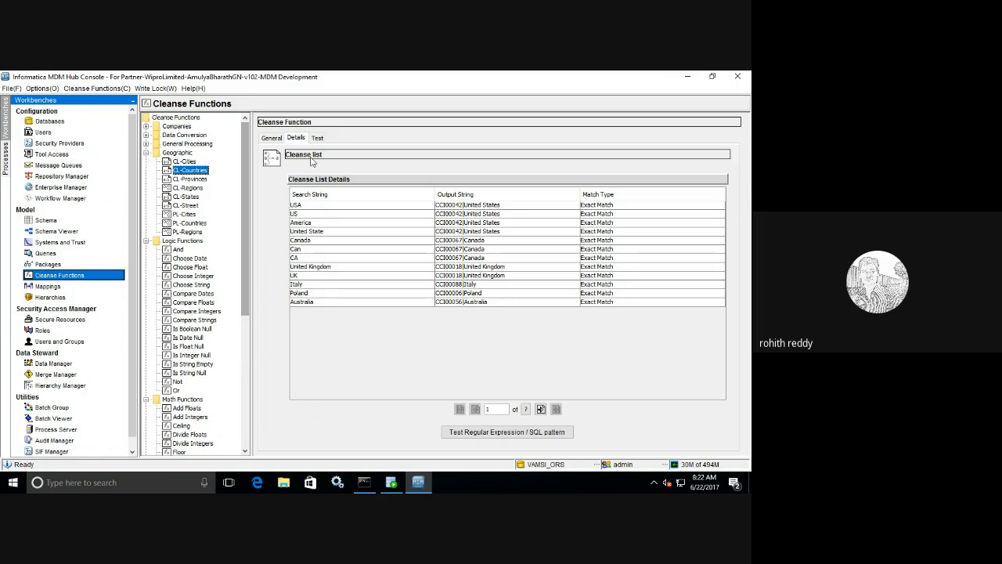
{"action": "left_click", "coordinate": [273, 138]}
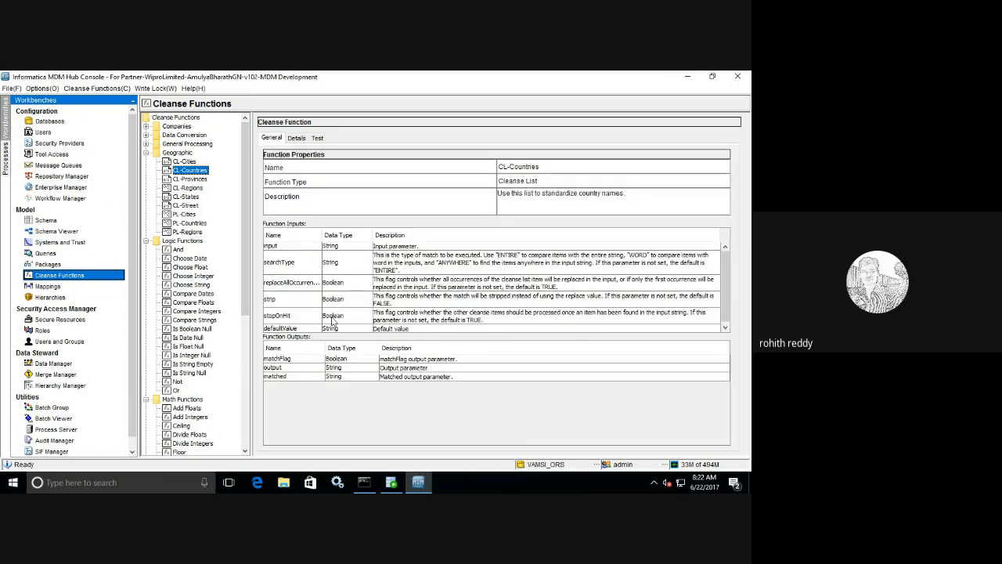
{"action": "left_click", "coordinate": [316, 139]}
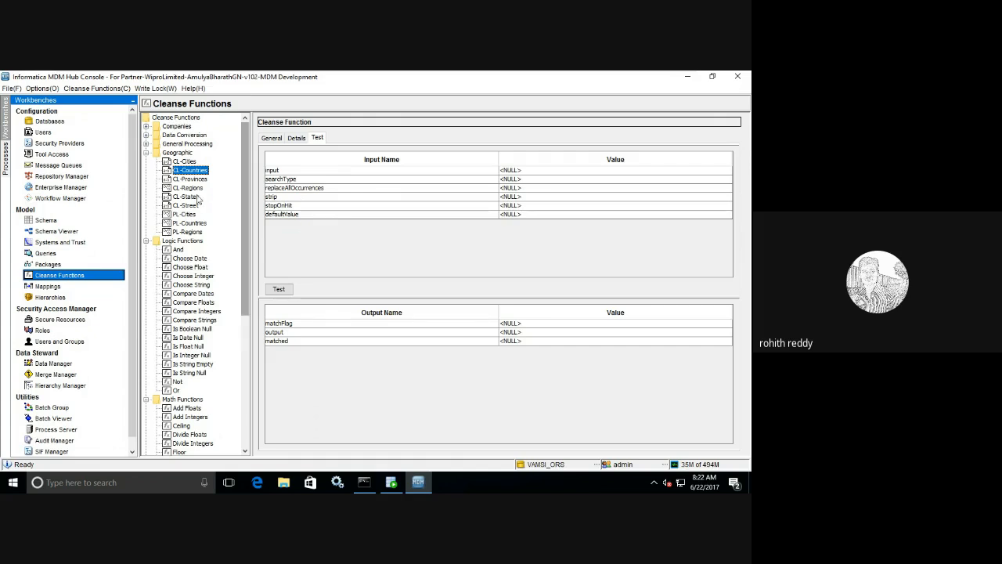
{"action": "left_click", "coordinate": [146, 135]}
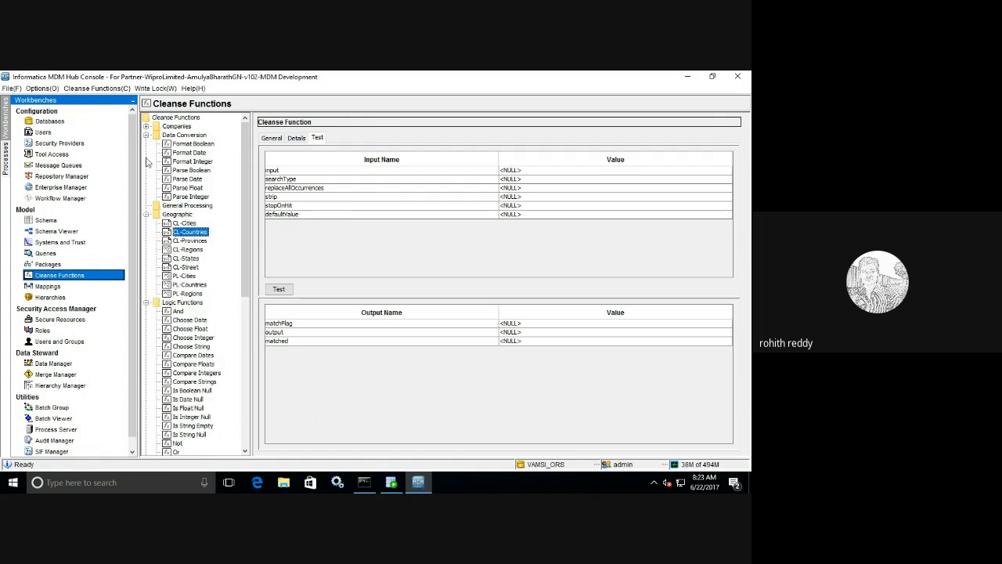
- Browse Format Boolean, Format Date, Format Integer, Parse Boolean and Parse Date properties
{"action": "left_click", "coordinate": [206, 145]}
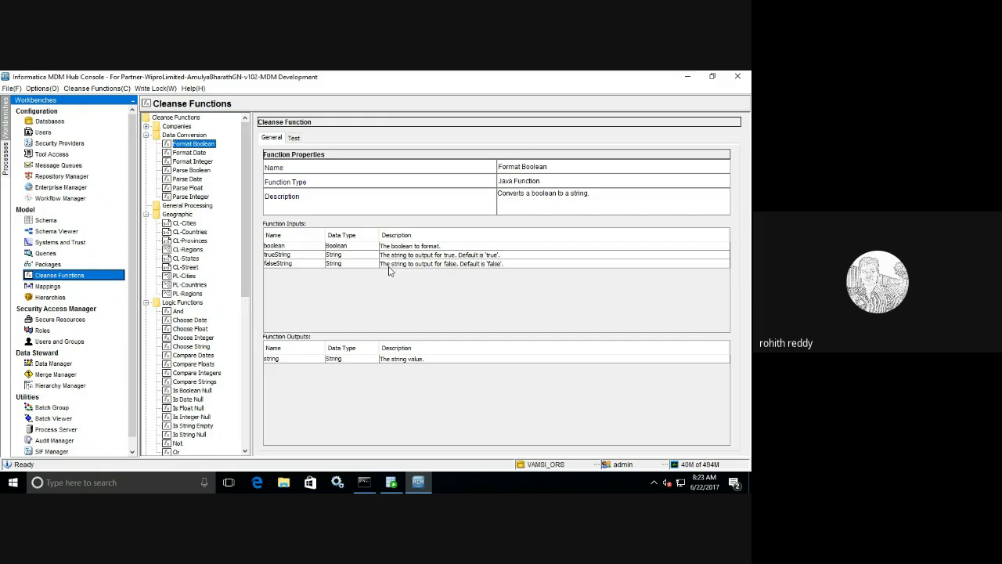
{"action": "left_click", "coordinate": [190, 154]}
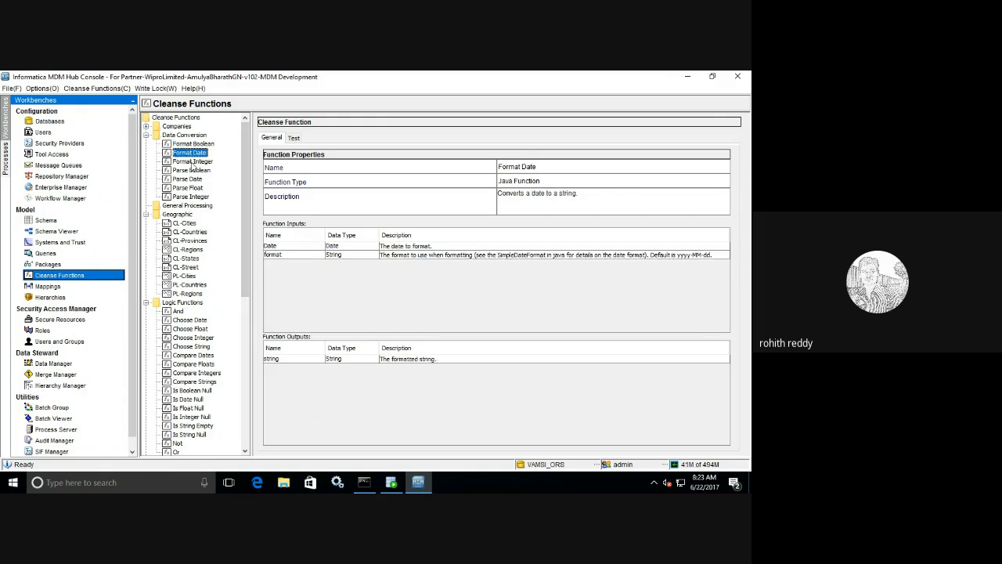
{"action": "left_click", "coordinate": [192, 162]}
{"action": "left_click", "coordinate": [196, 172]}
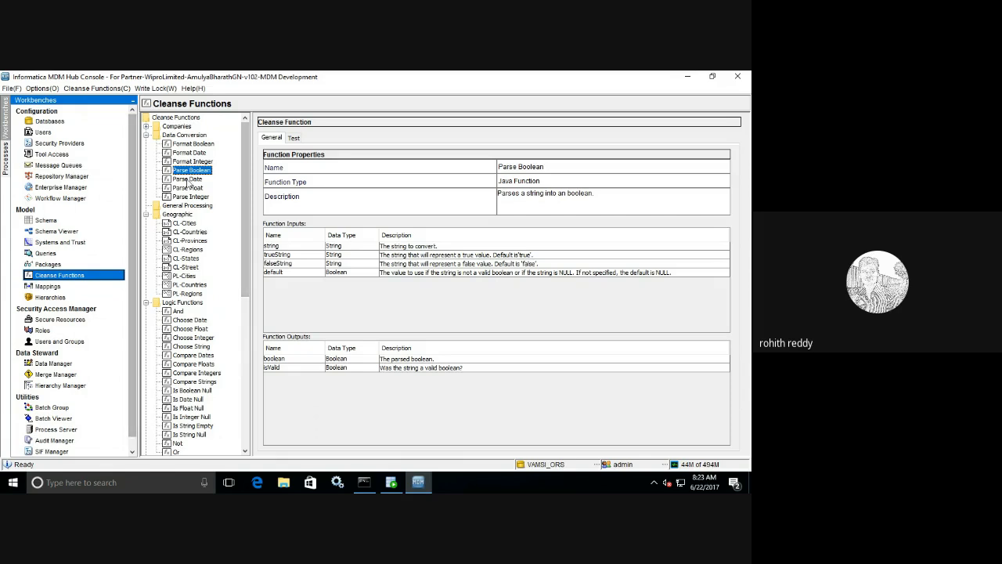
{"action": "left_click", "coordinate": [188, 180]}
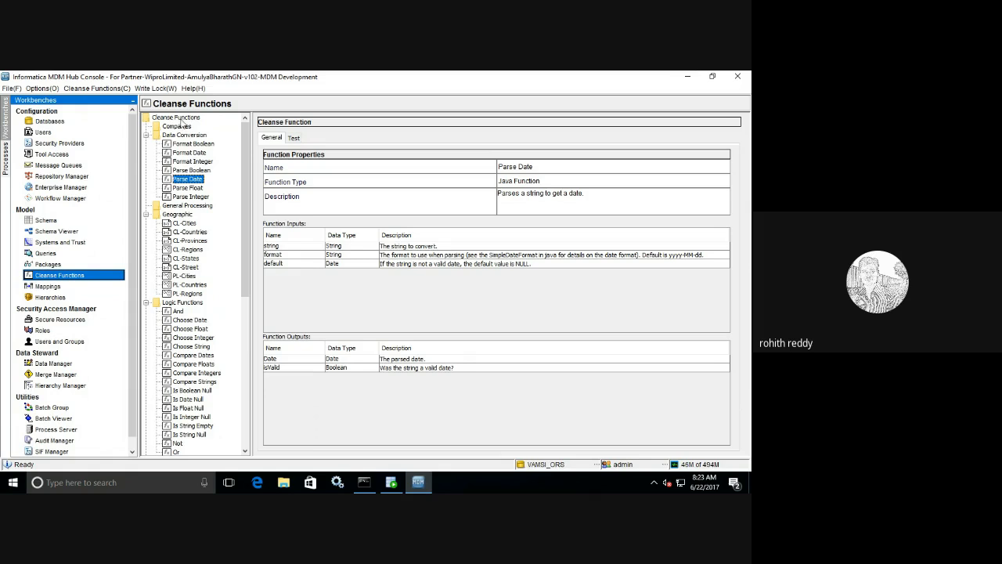
- Collapse the Data Conversion, Geographic, Logic, Math and String Functions libraries
{"action": "left_click", "coordinate": [146, 135]}
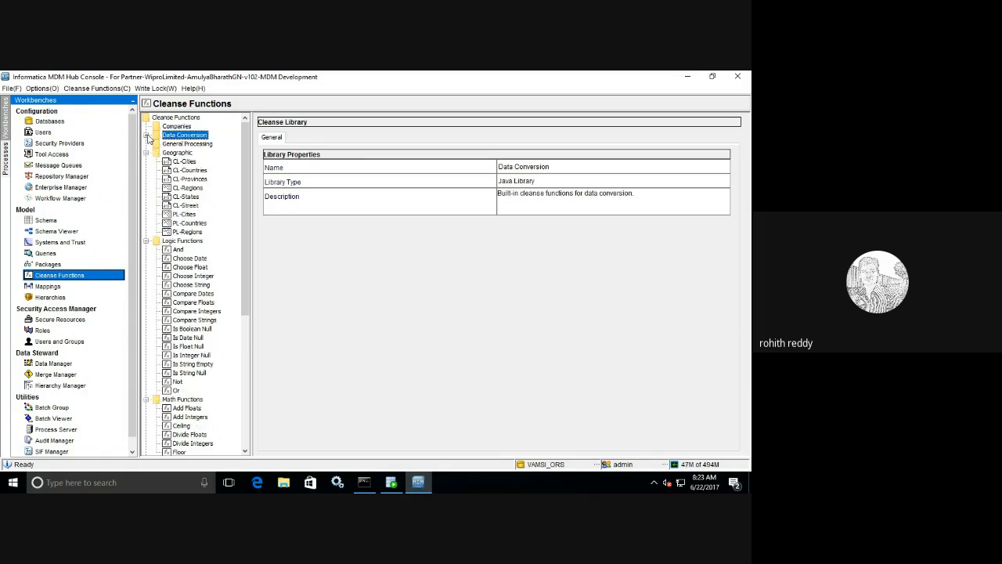
{"action": "left_click", "coordinate": [145, 153]}
{"action": "left_click", "coordinate": [146, 161]}
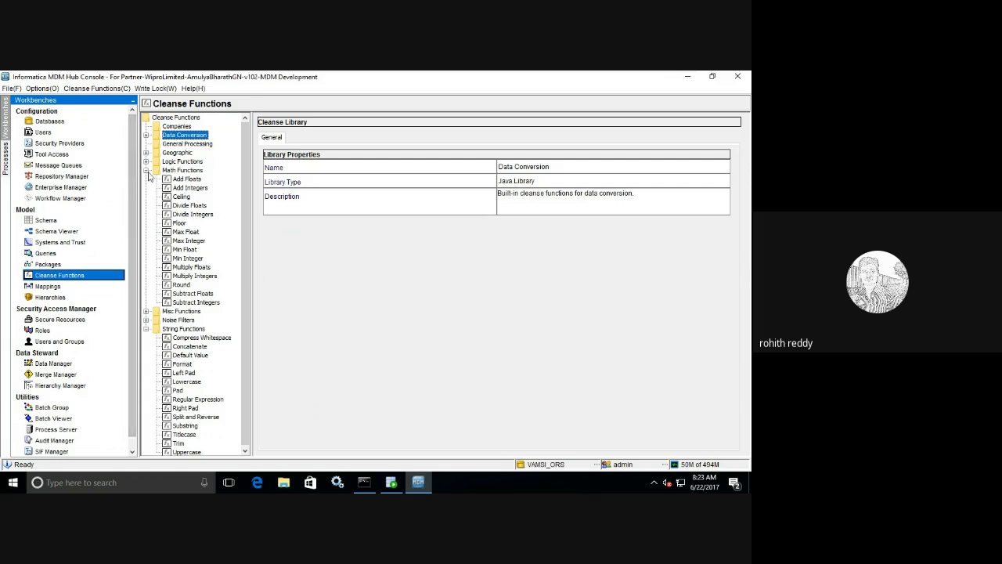
{"action": "left_click", "coordinate": [146, 171]}
{"action": "left_click", "coordinate": [146, 196]}
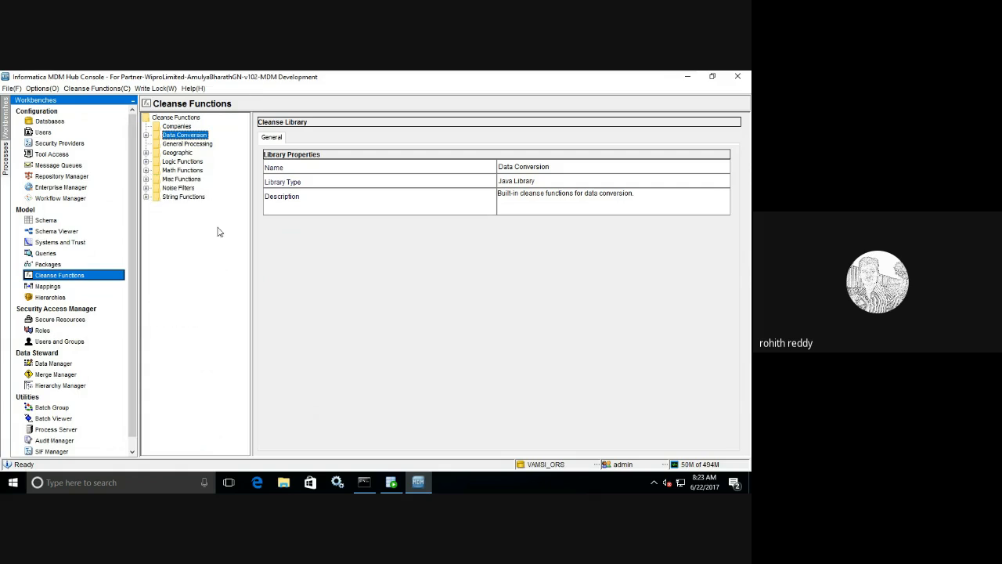
- Acquire the write lock and collapse the tree to the Cleanse Functions root
{"action": "left_click", "coordinate": [139, 89]}
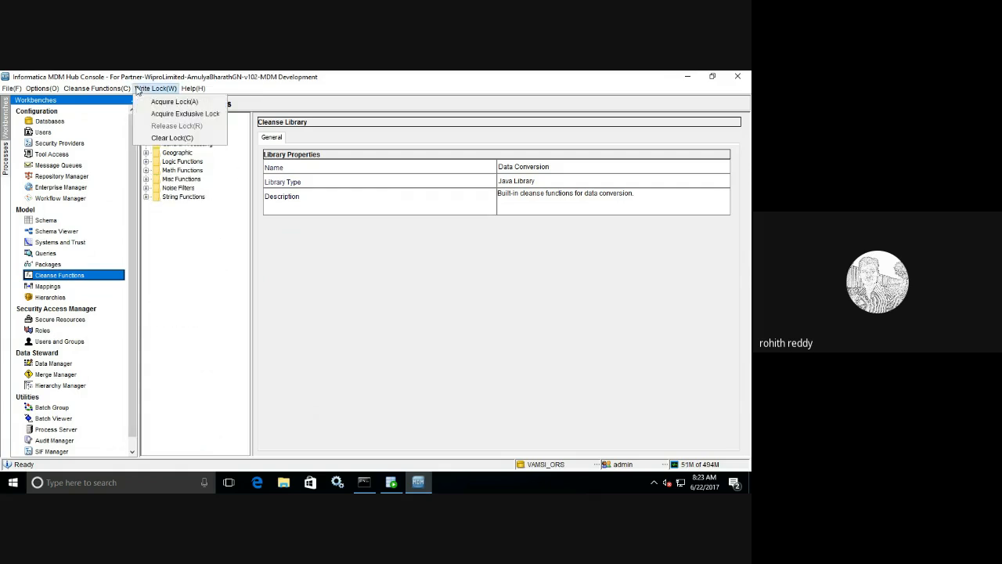
{"action": "left_click", "coordinate": [155, 102]}
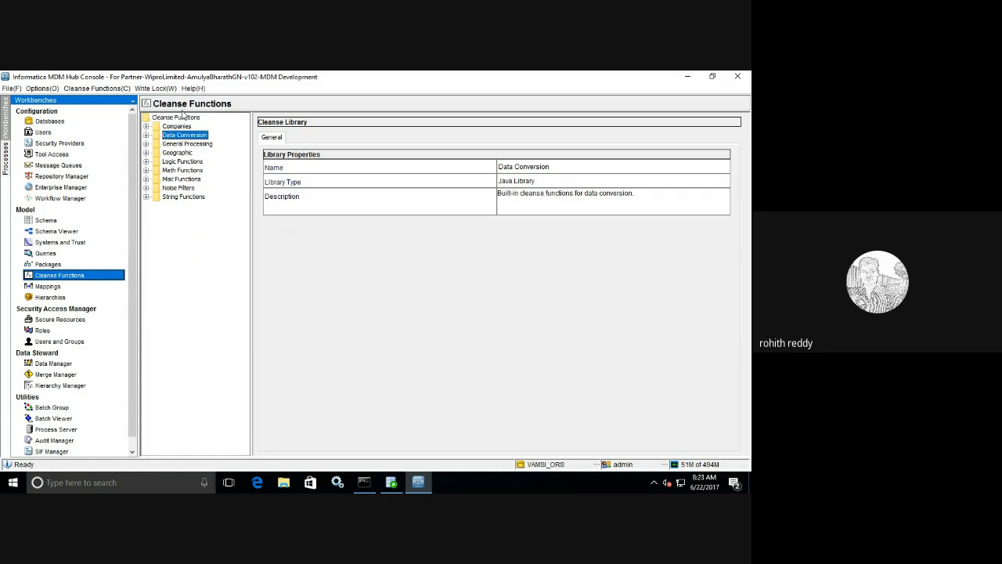
{"action": "double_click", "coordinate": [184, 119]}
- Add a user library named Custome_Cleansse, then refresh the list via the Schema view
{"action": "right_click", "coordinate": [184, 123]}
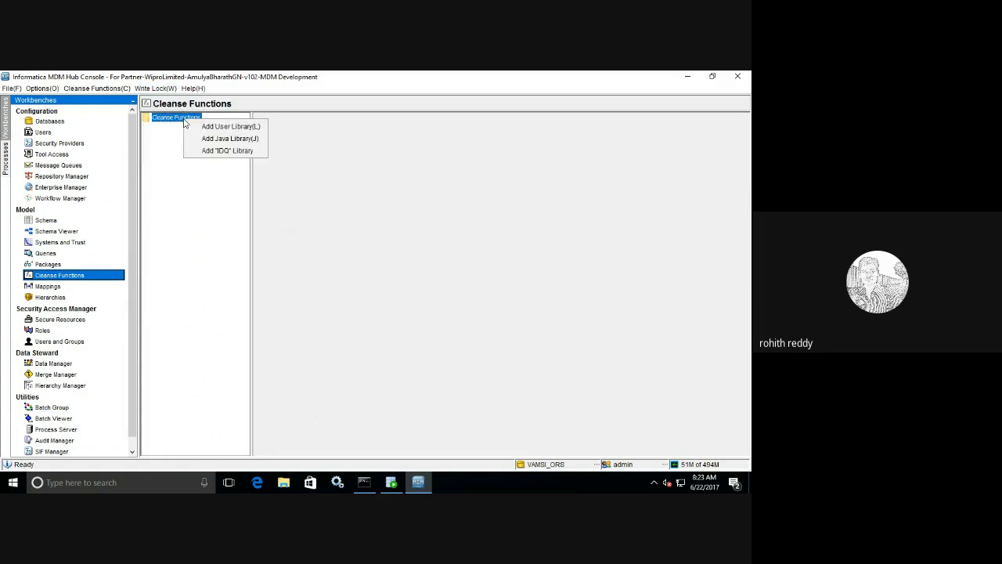
{"action": "left_click", "coordinate": [232, 126]}
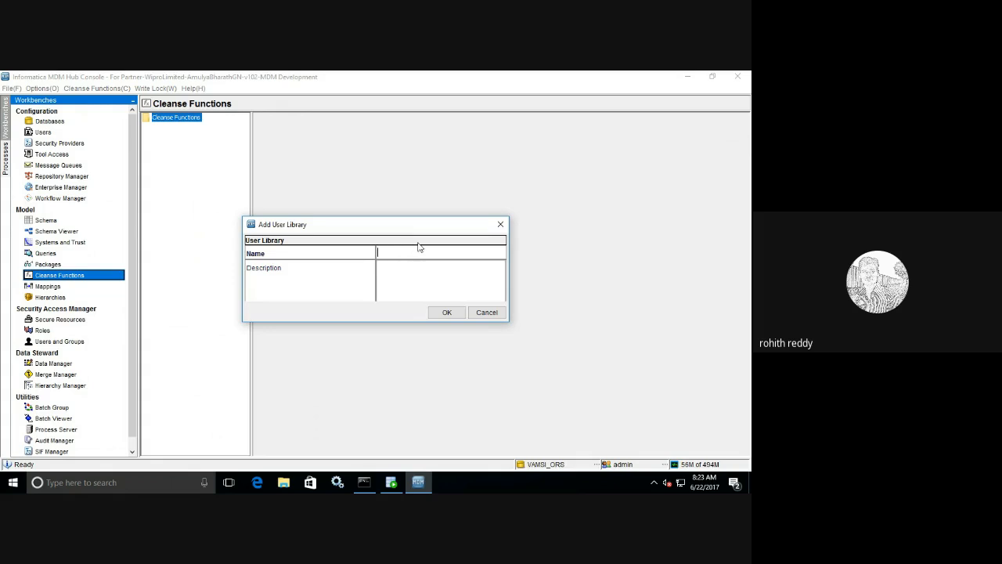
{"action": "type", "text": "Custome_Clie"}
{"action": "key", "text": "BackSpace"}
{"action": "key", "text": "BackSpace"}
{"action": "type", "text": "eansse"}
{"action": "left_click", "coordinate": [457, 311]}
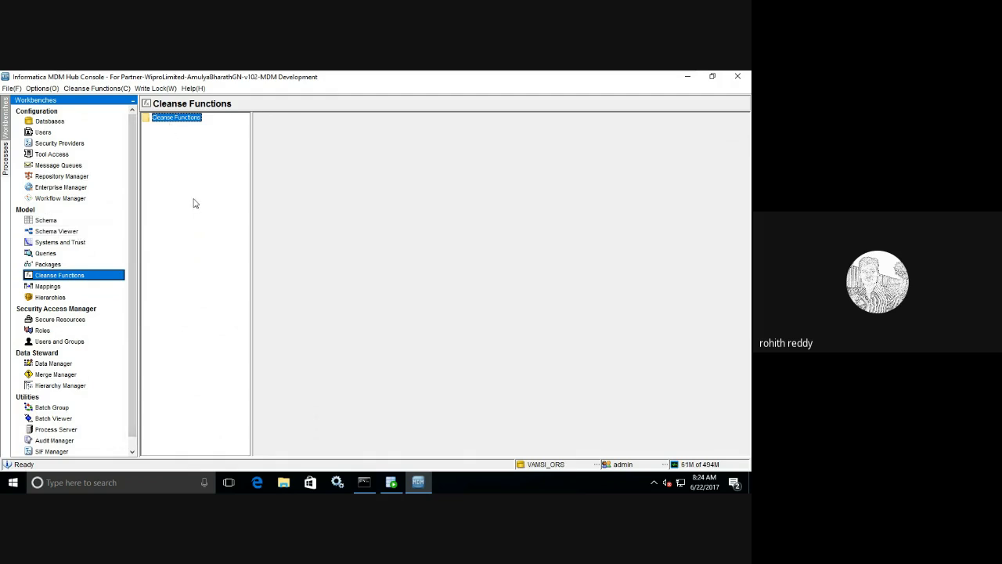
{"action": "left_click", "coordinate": [47, 220]}
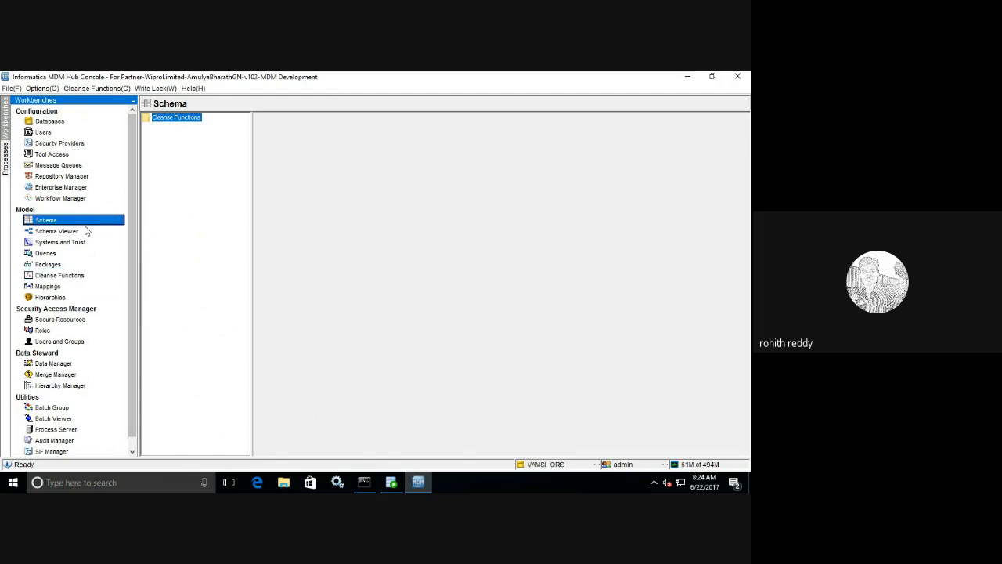
{"action": "left_click", "coordinate": [74, 274]}
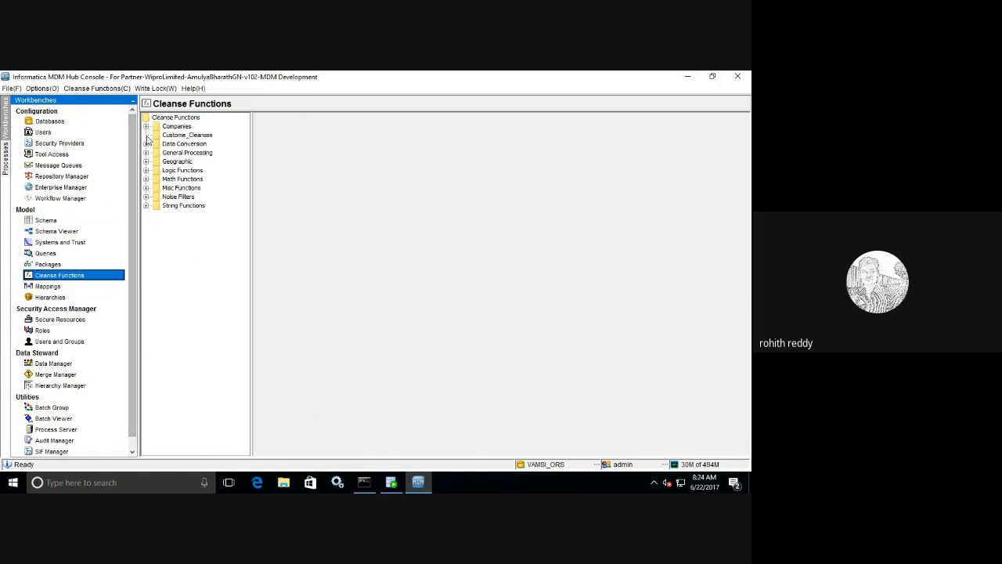
- Create a cleanse list named Custom_Cleanse_List inside the Custome_Cleansse library
{"action": "left_click", "coordinate": [200, 138]}
{"action": "right_click", "coordinate": [201, 139]}
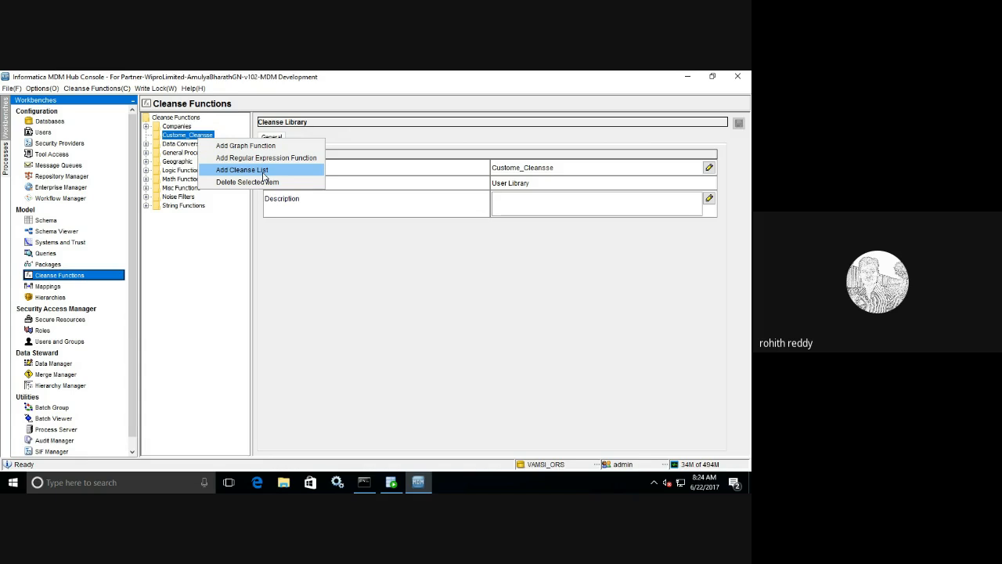
{"action": "left_click", "coordinate": [265, 175]}
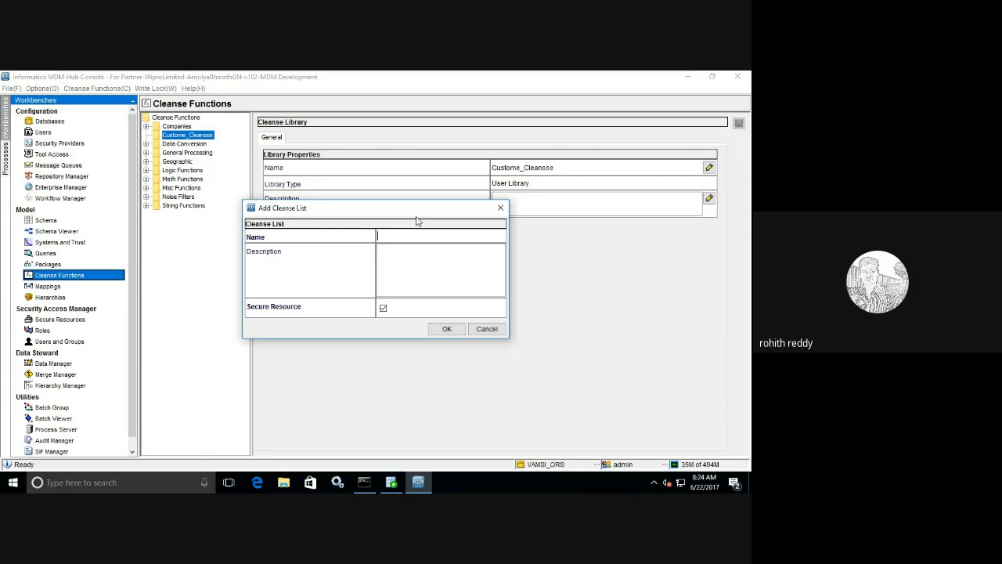
{"action": "type", "text": "Custom_CLeanse_List"}
{"action": "key", "text": "BackSpace"}
{"action": "type", "text": "l"}
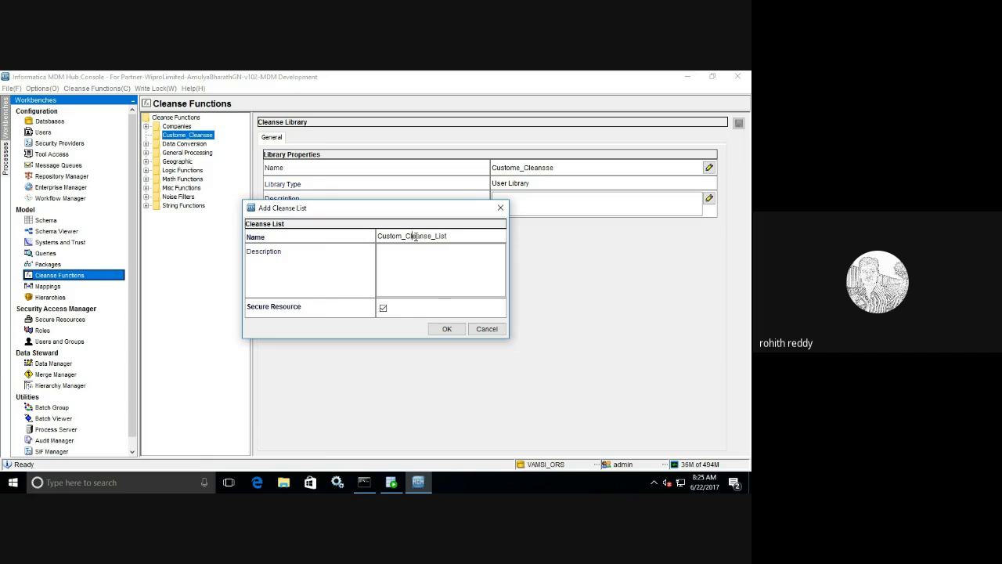
{"action": "left_click", "coordinate": [450, 328]}
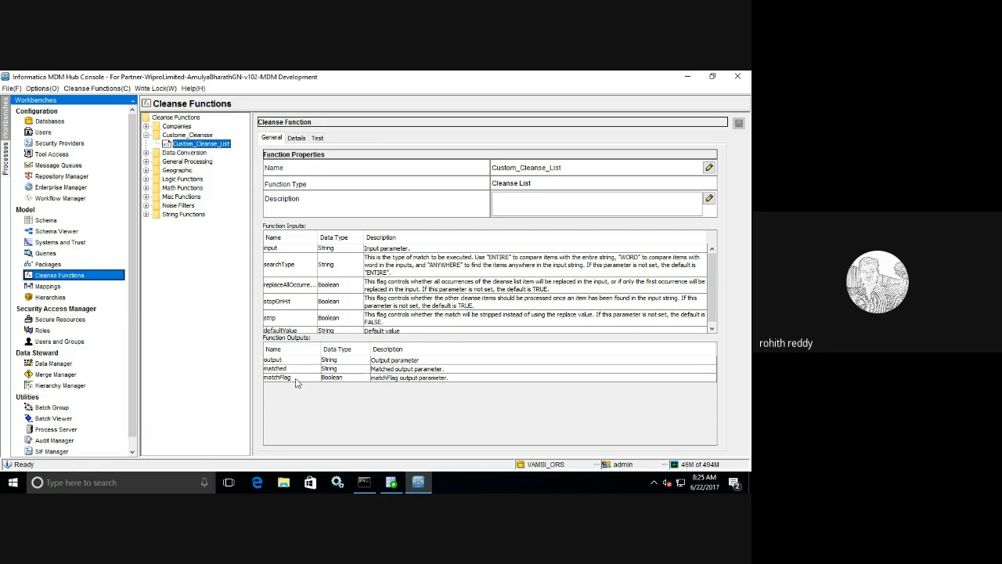
- Add an Exact Match entry with search string Unix and output Linux to Custom_Cleanse_List
{"action": "left_click", "coordinate": [302, 138]}
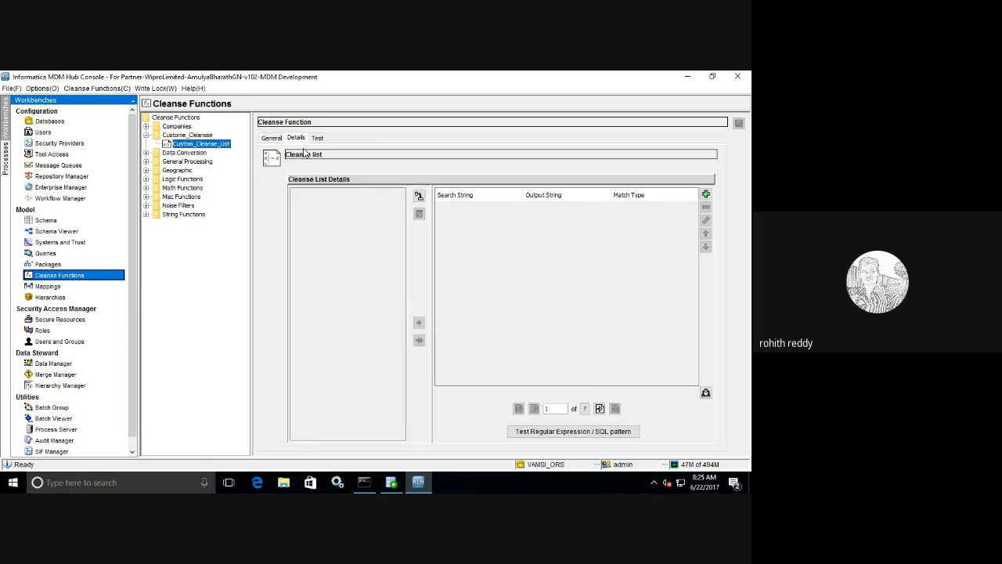
{"action": "left_click", "coordinate": [705, 195]}
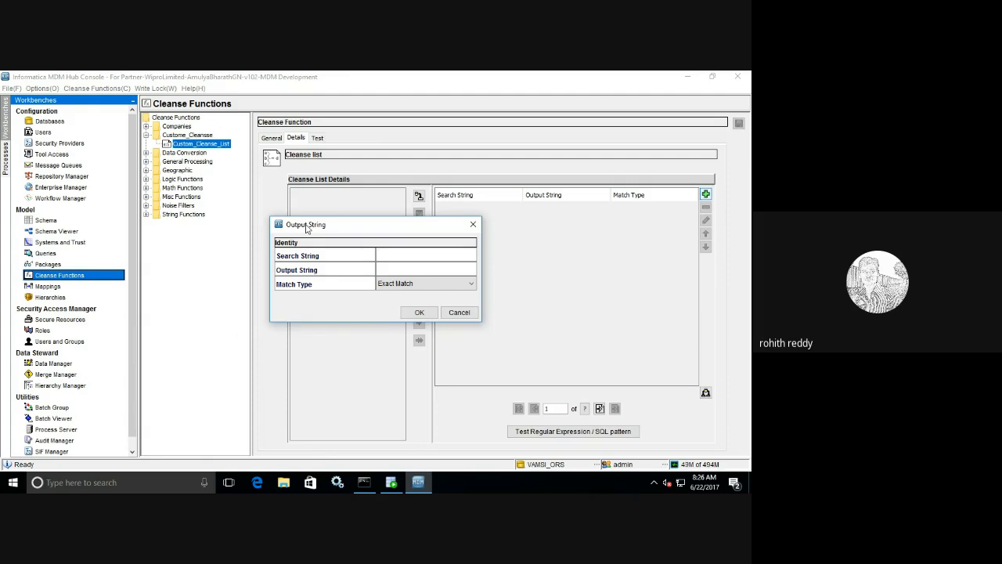
{"action": "type", "text": "Lin"}
{"action": "key", "text": "BackSpace"}
{"action": "key", "text": "BackSpace"}
{"action": "key", "text": "BackSpace"}
{"action": "type", "text": "Unli"}
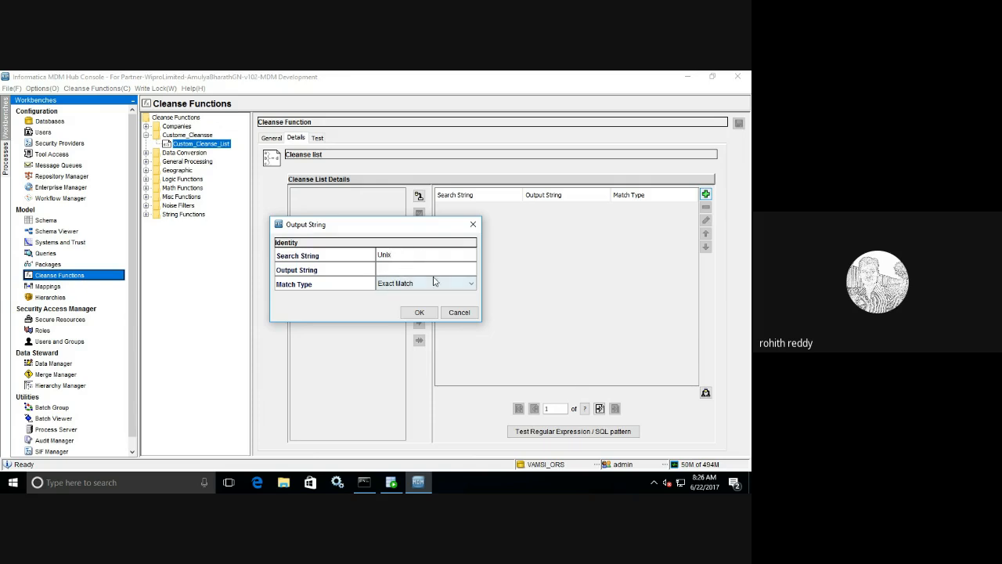
{"action": "type", "text": "Linux"}
{"action": "left_click", "coordinate": [450, 288]}
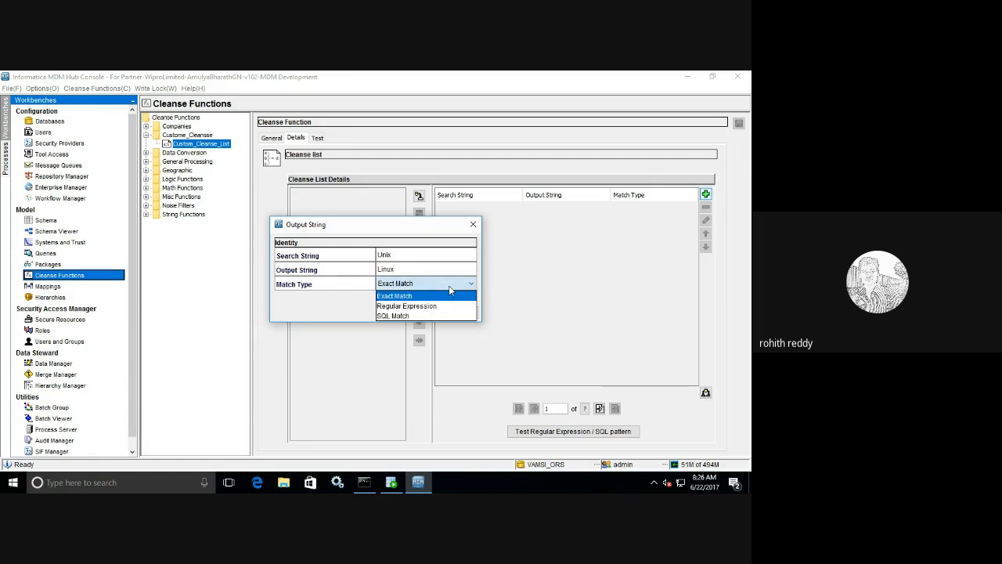
{"action": "left_click", "coordinate": [449, 290]}
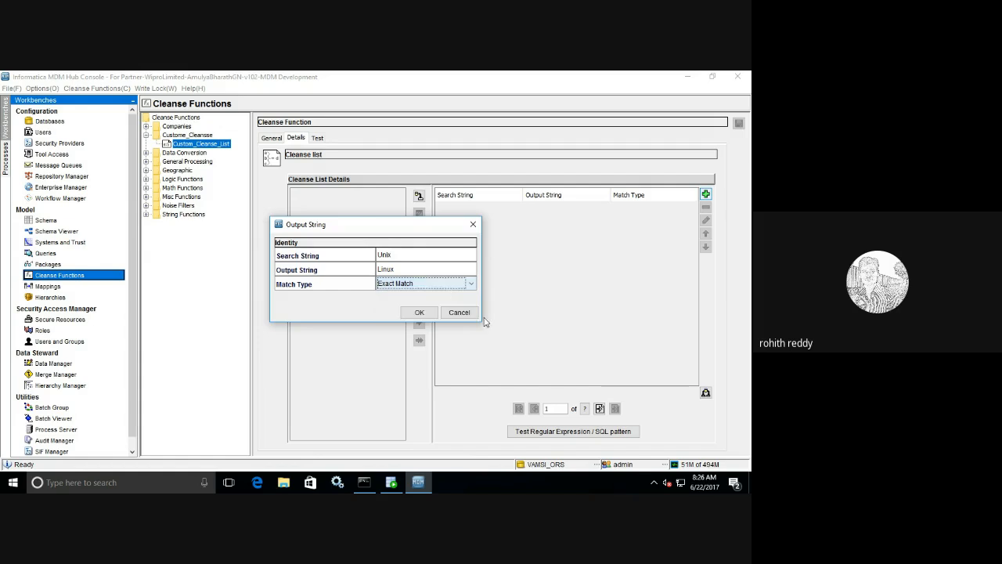
{"action": "left_click", "coordinate": [420, 312]}
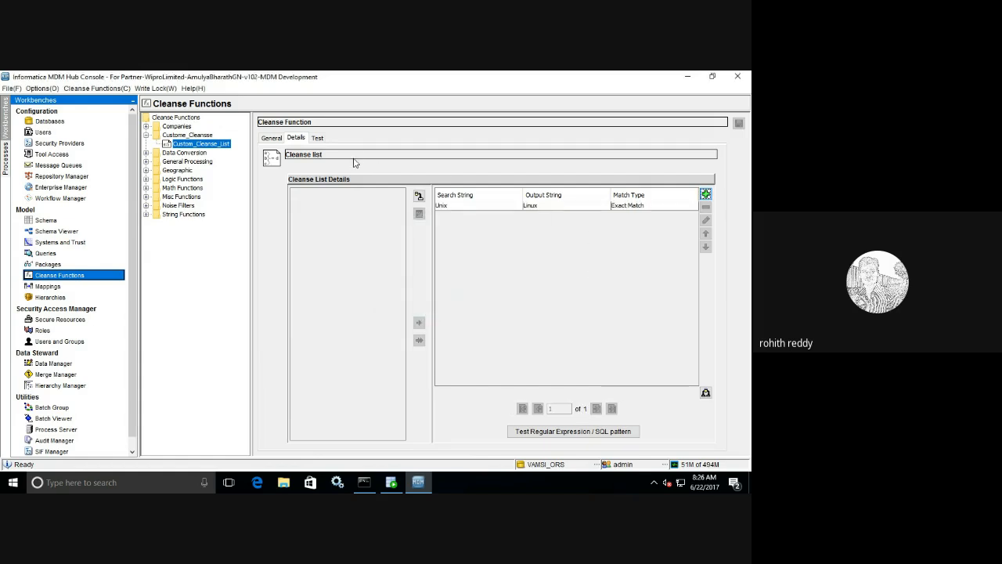
{"action": "left_click", "coordinate": [317, 138]}
- Enter a sample sentence about Unix being powerful and secure as the test input
{"action": "left_click", "coordinate": [532, 169]}
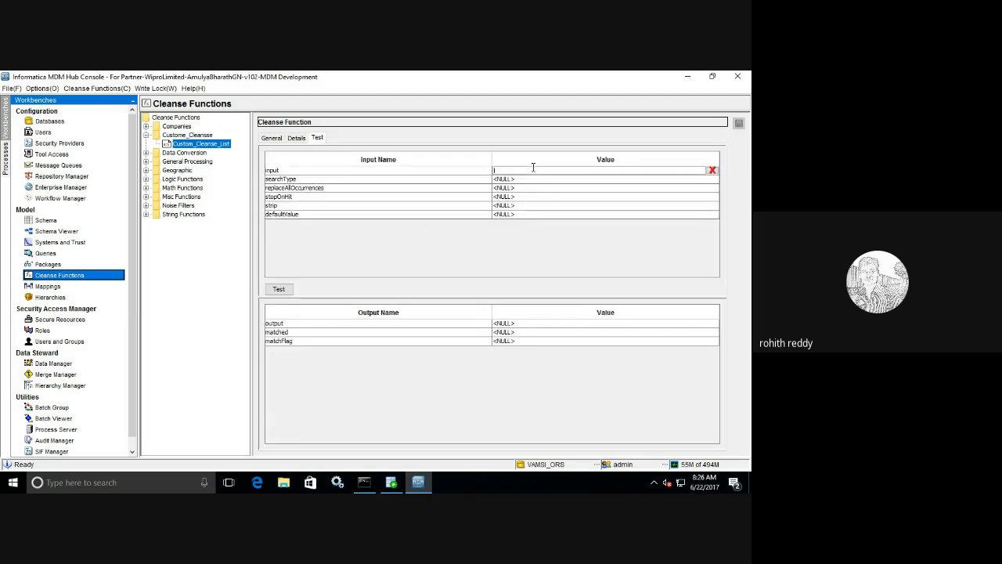
{"action": "type", "text": "Un"}
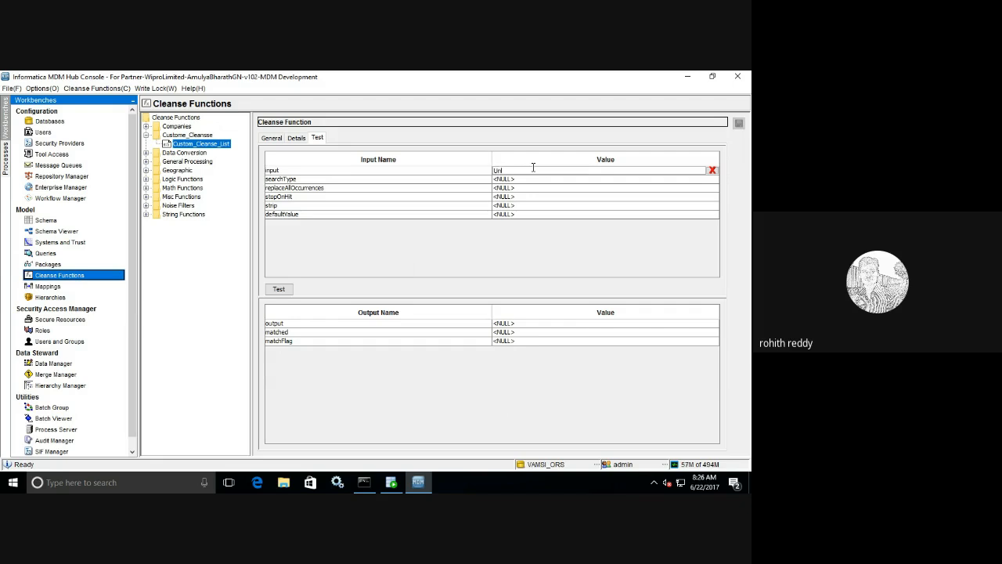
{"action": "type", "text": "ix o"}
{"action": "key", "text": "BackSpace"}
{"action": "type", "text": "is power"}
{"action": "key", "text": "BackSpace"}
{"action": "key", "text": "BackSpace"}
{"action": "key", "text": "BackSpace"}
{"action": "key", "text": "BackSpace"}
{"action": "key", "text": "BackSpace"}
{"action": "type", "text": "ower"}
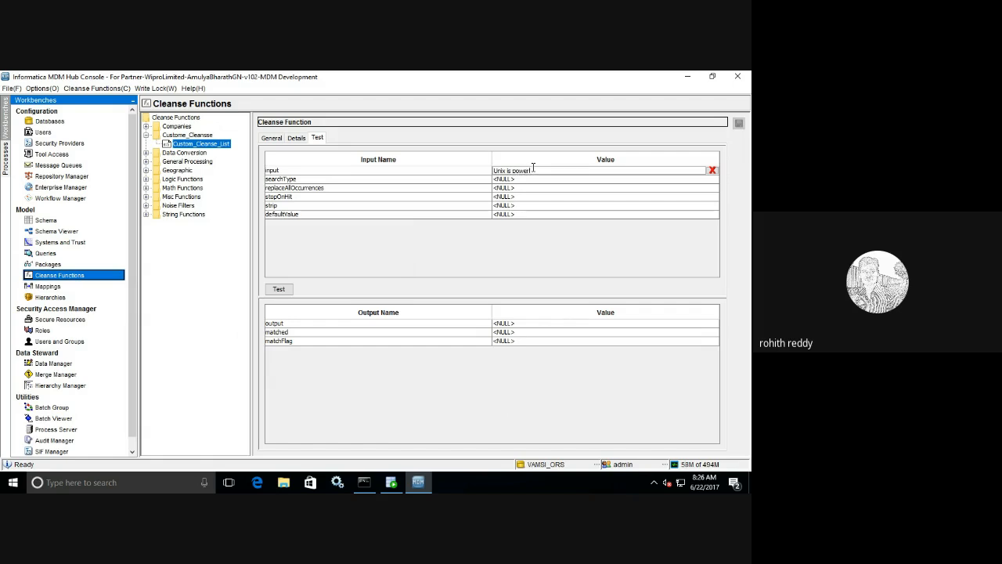
{"action": "type", "text": "ful"}
{"action": "type", "text": " Of"}
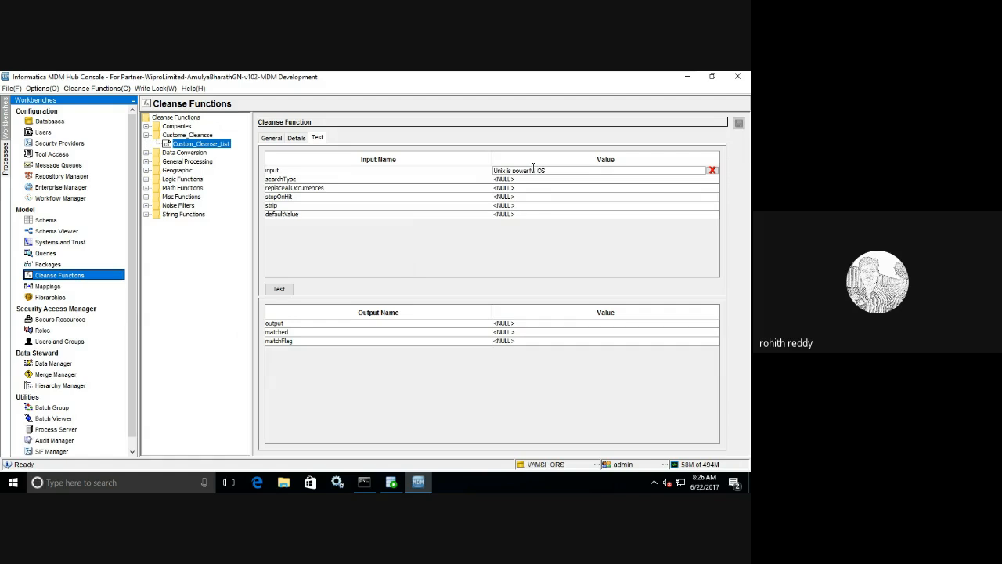
{"action": "type", "text": " and UI"}
{"action": "type", "text": "x is most secure one!"}
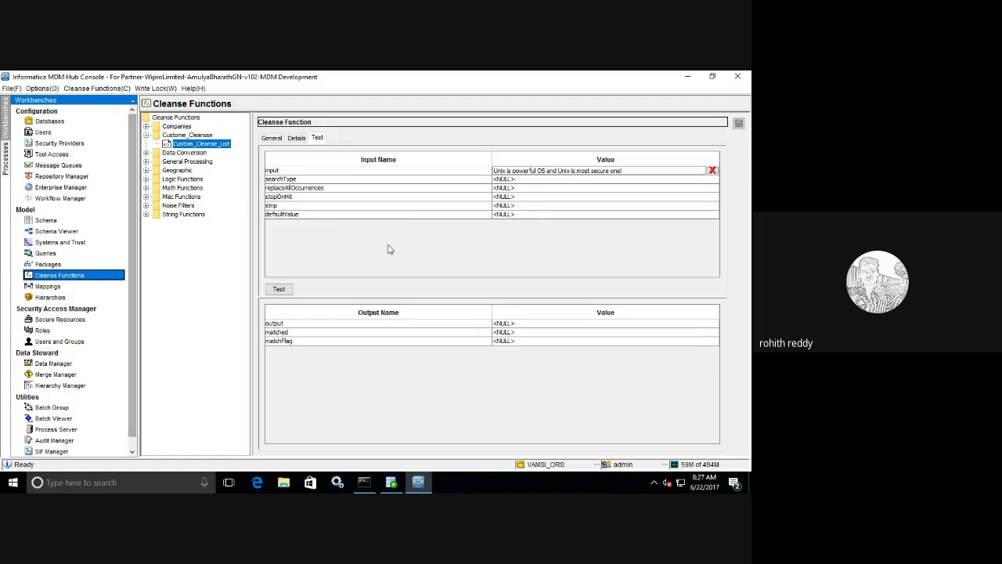
- Set searchType to ENTIRE and run the test, which returns matchFlag false
{"action": "left_click", "coordinate": [506, 179]}
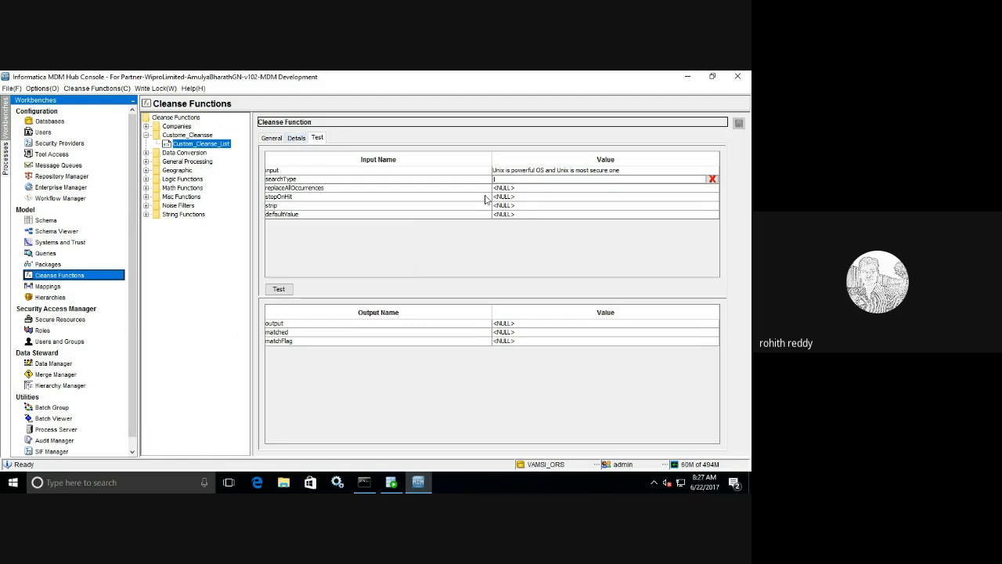
{"action": "left_click", "coordinate": [274, 137]}
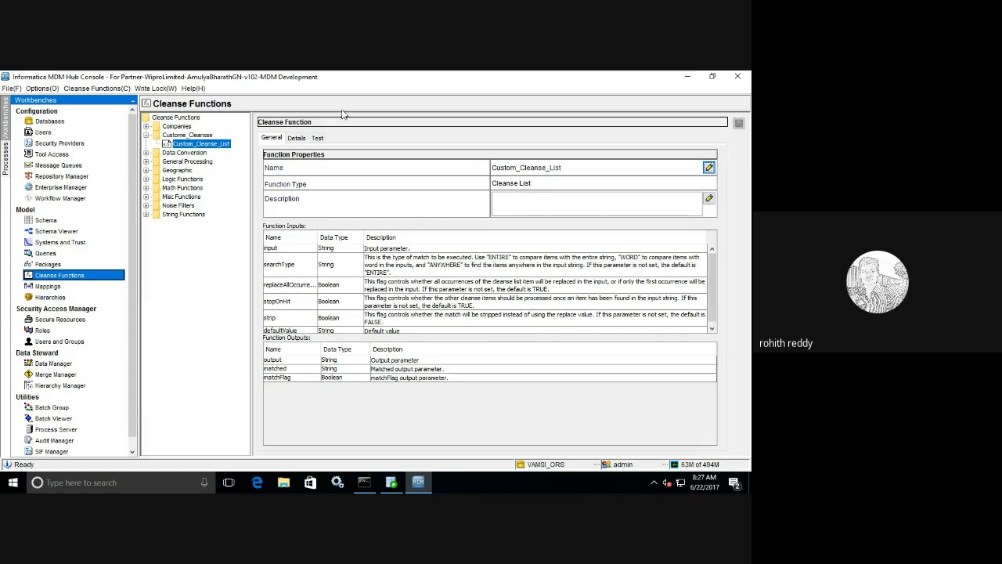
{"action": "left_click", "coordinate": [316, 138]}
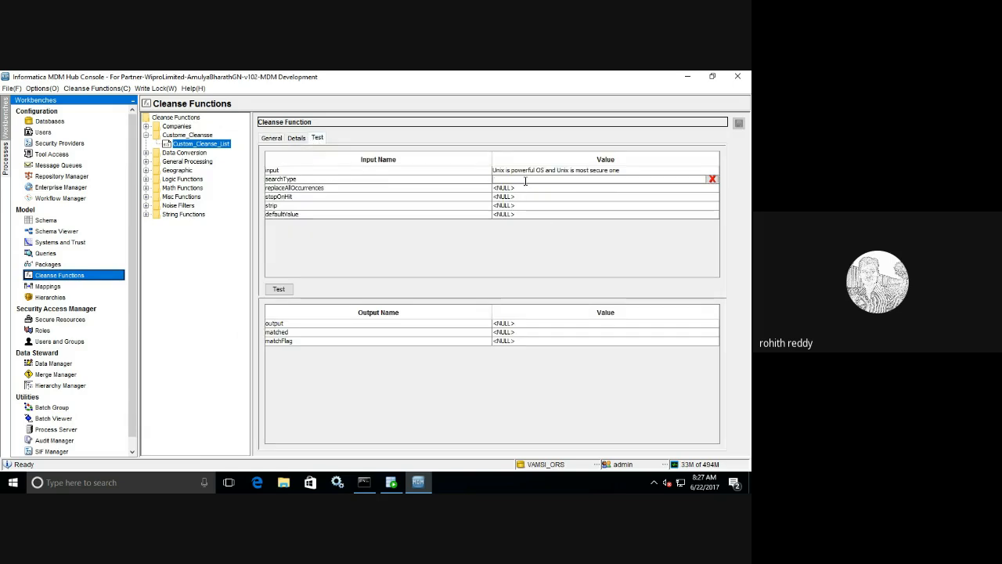
{"action": "type", "text": "RE"}
{"action": "left_click", "coordinate": [278, 289]}
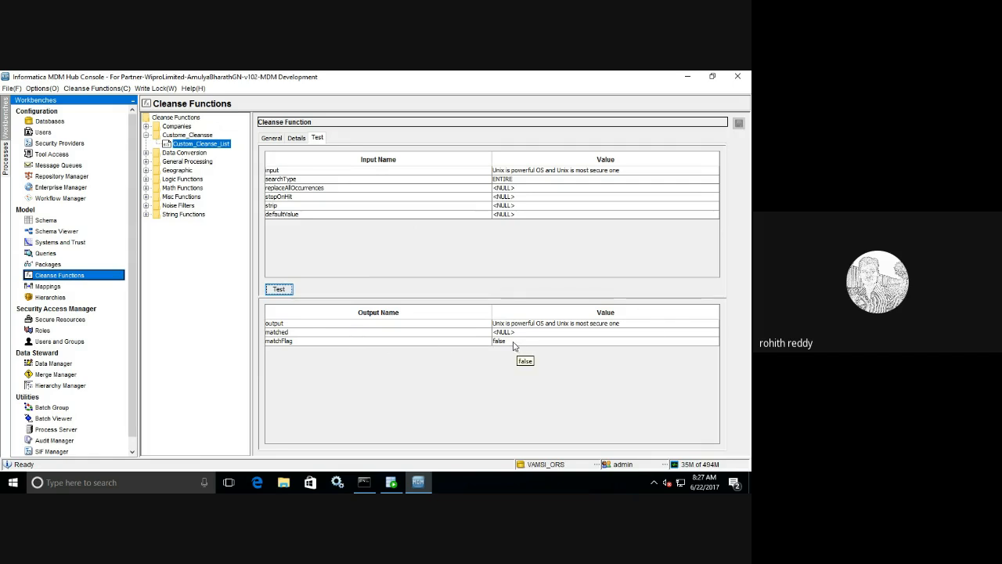
- Change searchType from ENTIRE to WORD and rerun the cleanse list test so Unix becomes Linux
{"action": "left_click", "coordinate": [295, 138]}
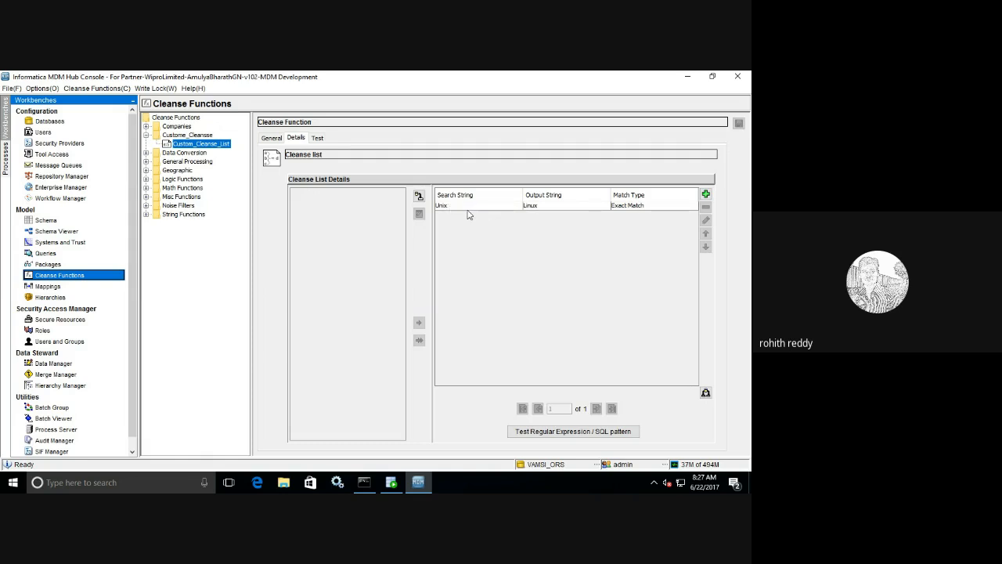
{"action": "left_click", "coordinate": [317, 138]}
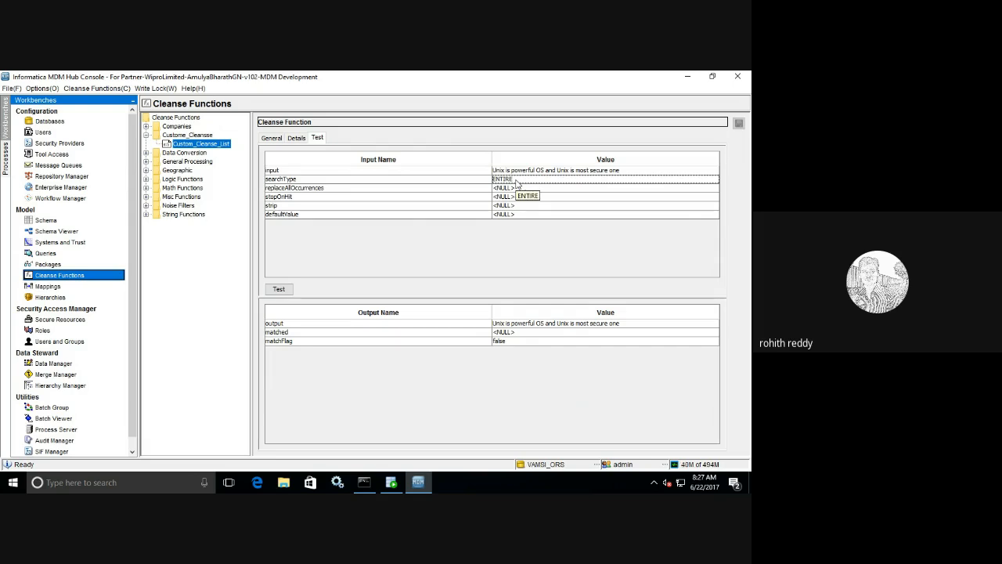
{"action": "double_click", "coordinate": [516, 182]}
{"action": "left_click_drag", "start_coordinate": [494, 179], "coordinate": [534, 180]}
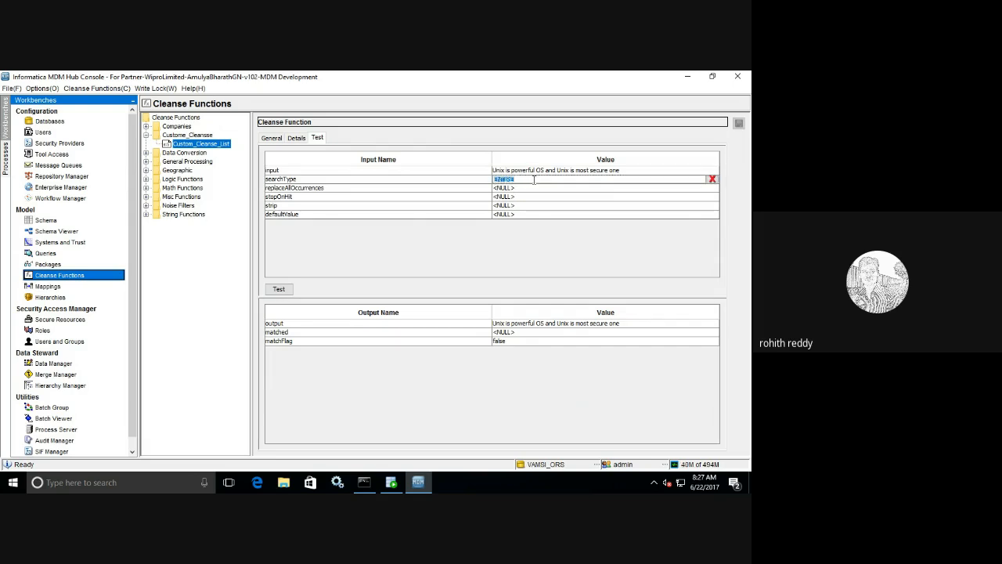
{"action": "type", "text": "WI"}
{"action": "left_click", "coordinate": [289, 289]}
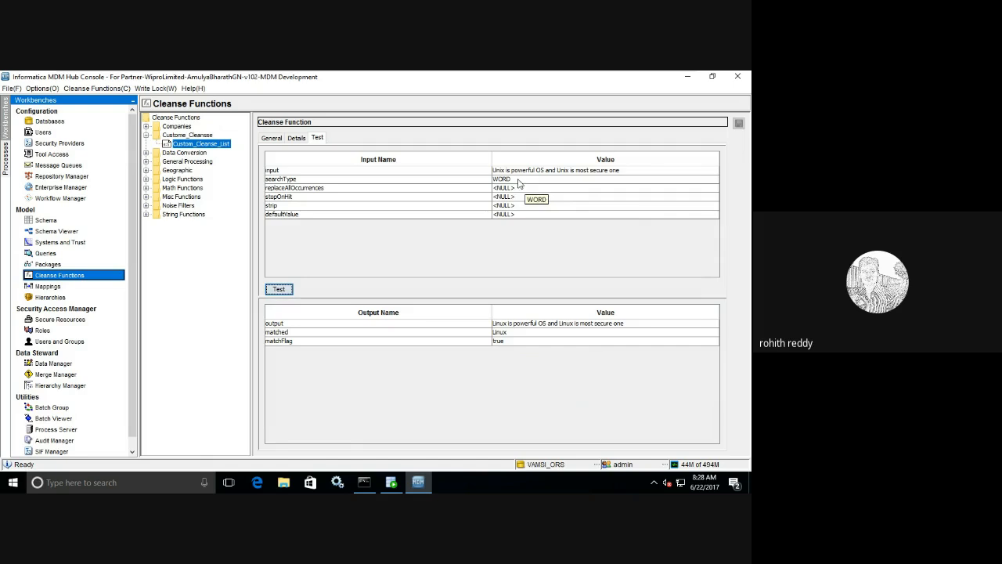
- Append 'Unix' after 'one' in the test input sentence
{"action": "double_click", "coordinate": [621, 171]}
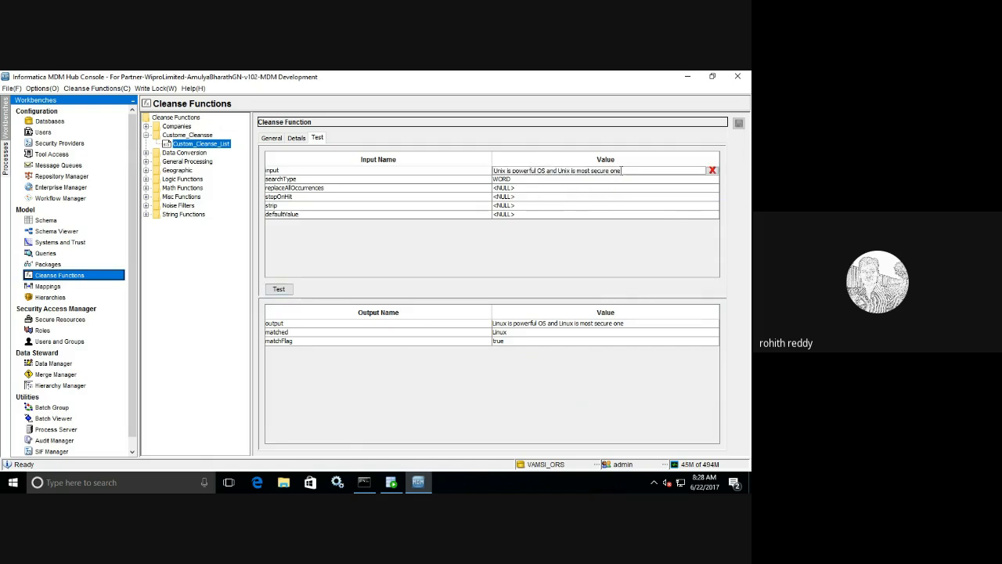
{"action": "type", "text": "Unix"}
{"action": "left_click", "coordinate": [512, 179]}
{"action": "left_click_drag", "start_coordinate": [515, 180], "coordinate": [495, 179]}
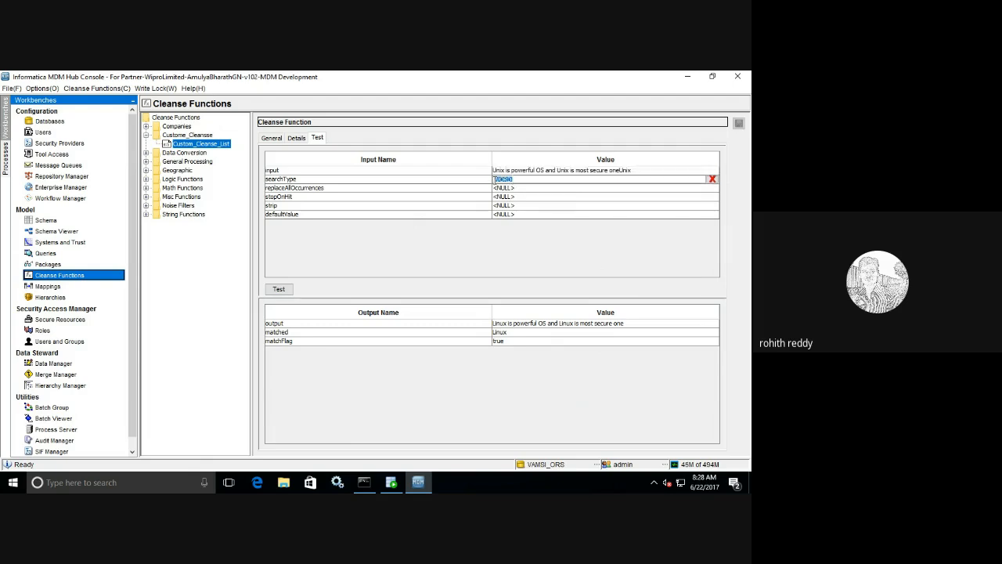
- Clear replaceAllOccurrences to NULL and rerun the WORD test on the extended sentence
{"action": "left_click", "coordinate": [589, 188]}
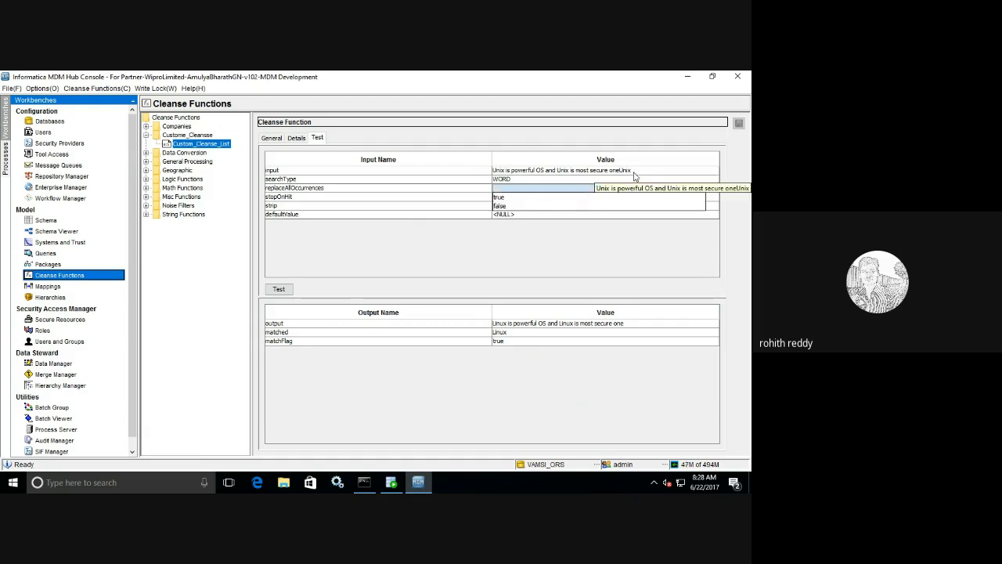
{"action": "left_click", "coordinate": [589, 244]}
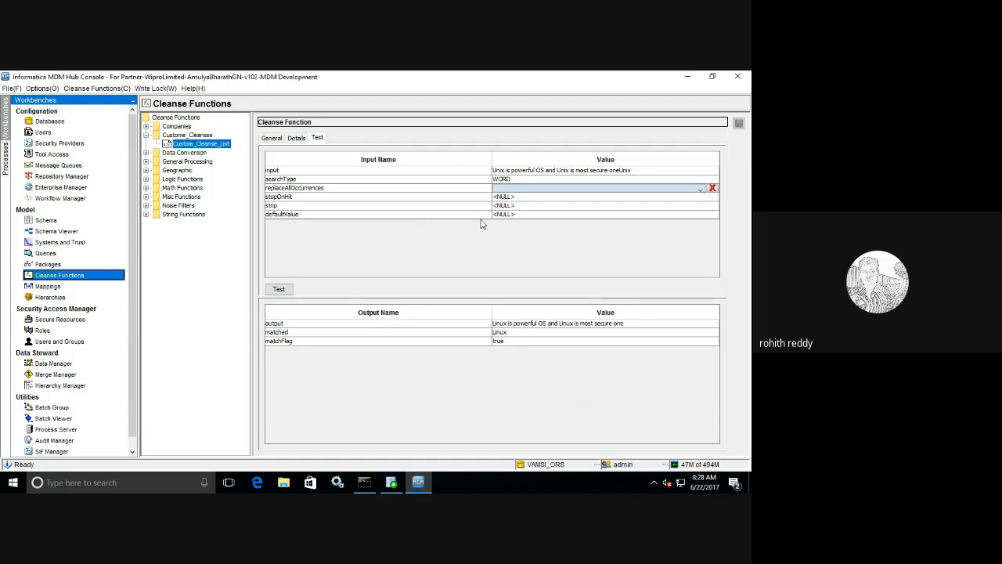
{"action": "left_click", "coordinate": [711, 189]}
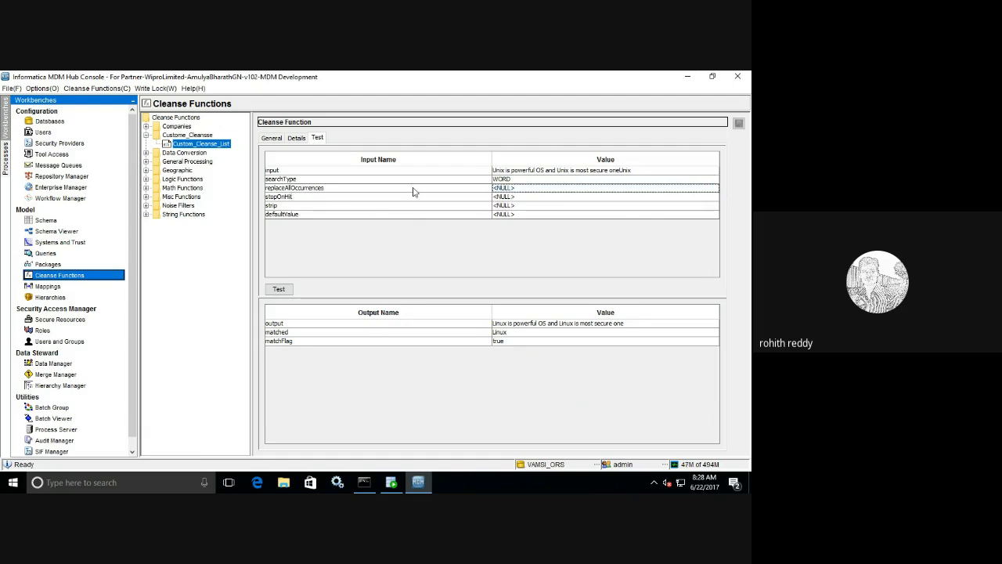
{"action": "left_click", "coordinate": [275, 289]}
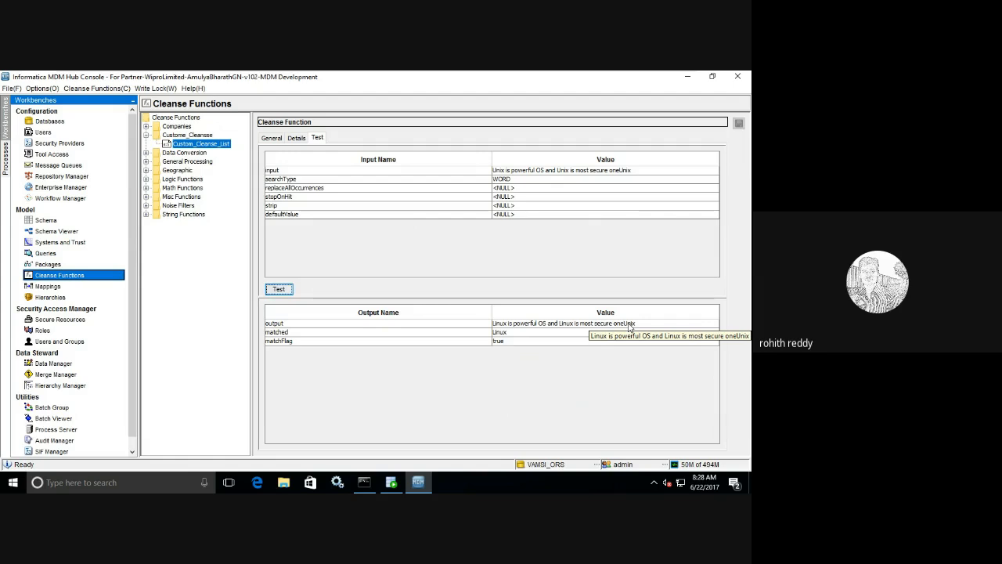
{"action": "double_click", "coordinate": [513, 179]}
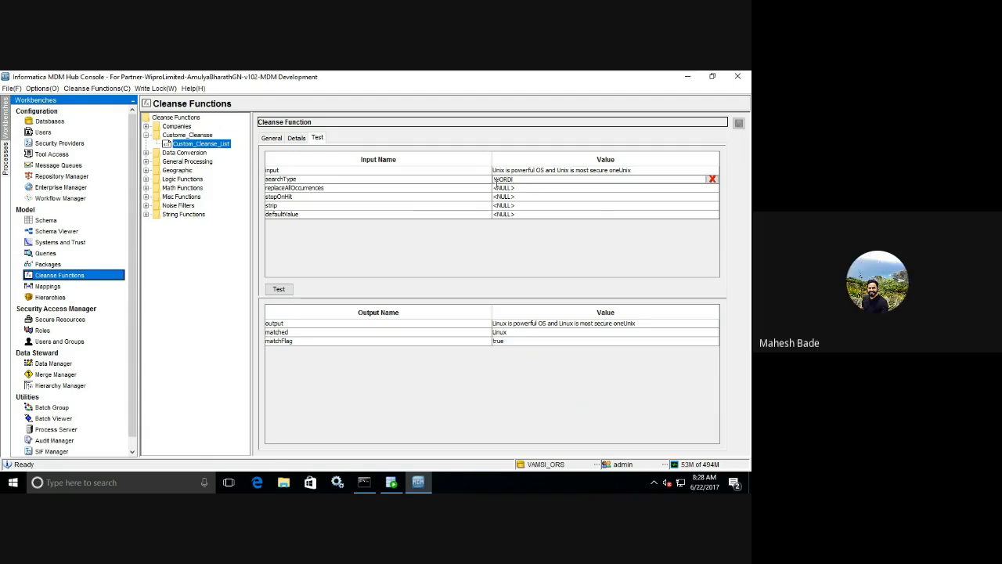
- Set searchType to ANYWHERE and run the test
{"action": "double_click", "coordinate": [496, 181]}
{"action": "type", "text": "A"}
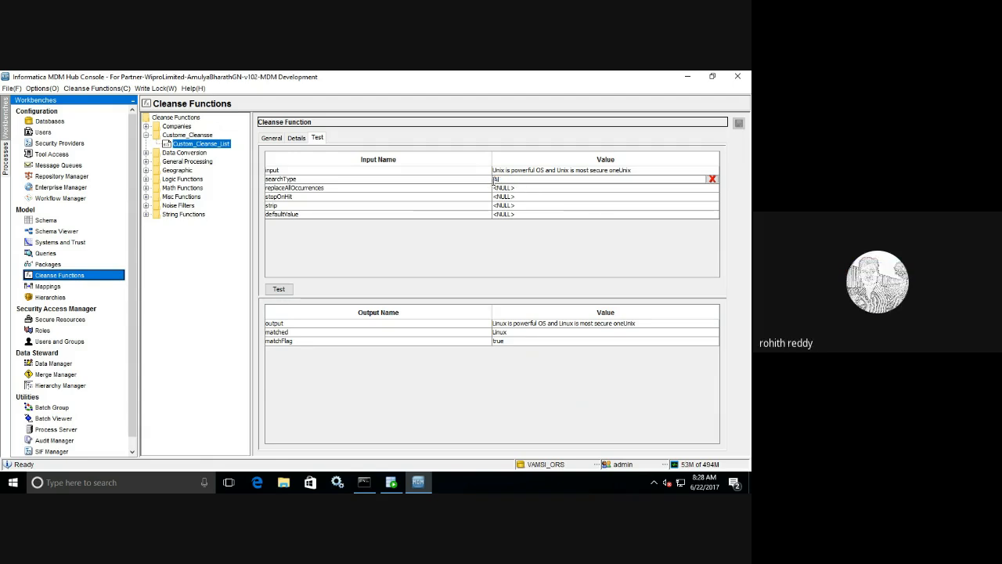
{"action": "type", "text": "NYWHERE"}
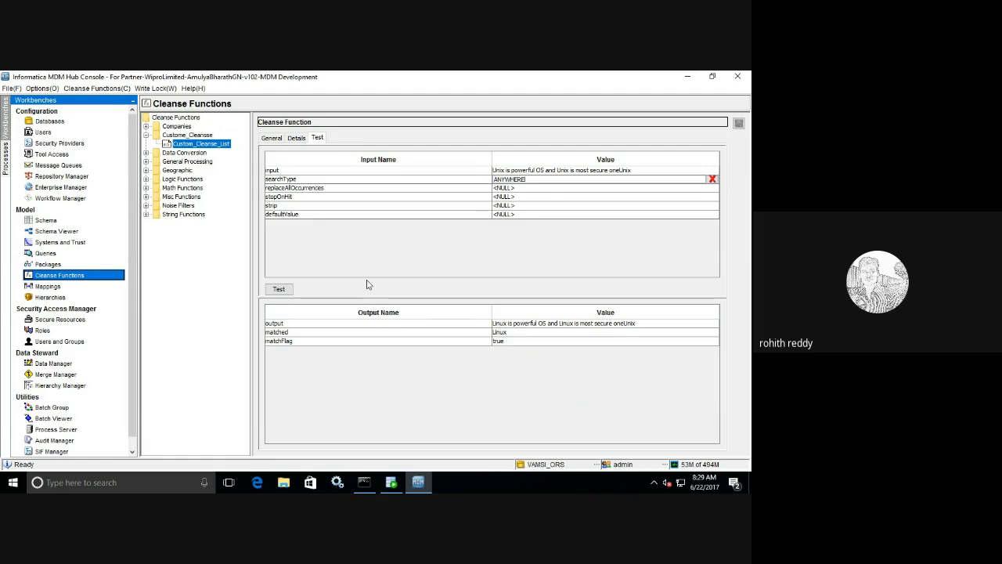
{"action": "left_click", "coordinate": [277, 290]}
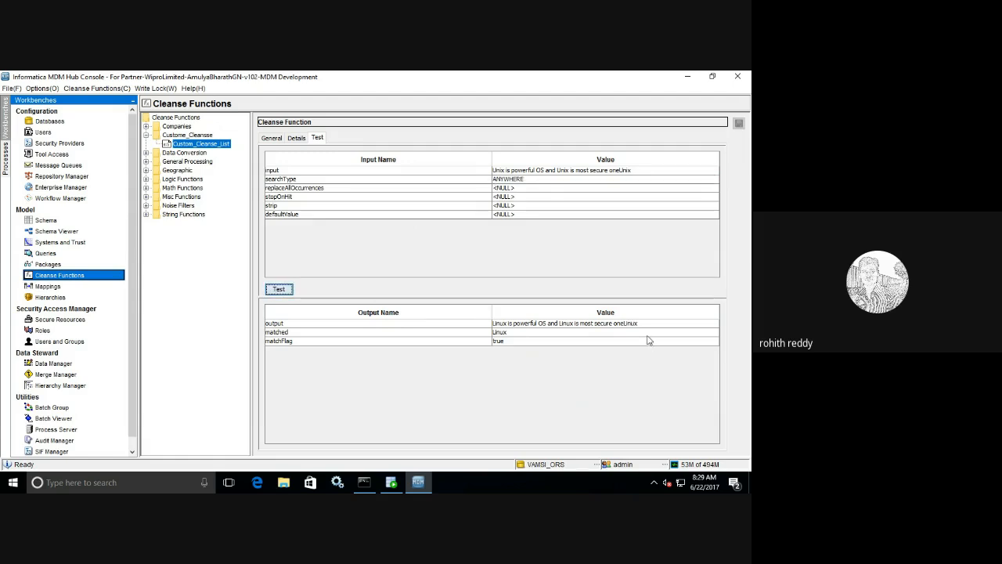
- Rerun the ANYWHERE test with replaceAllOccurrences set to false
{"action": "left_click", "coordinate": [512, 189]}
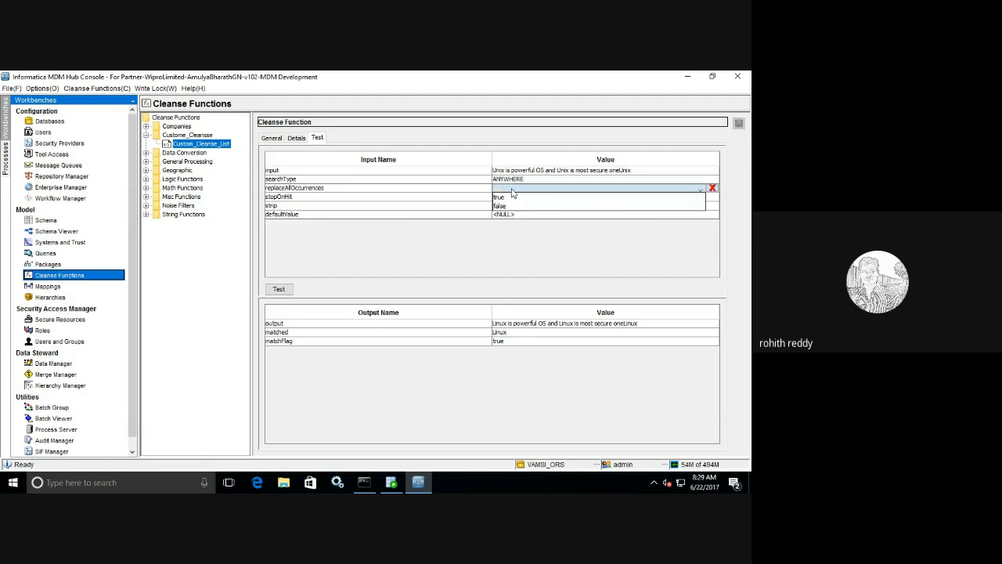
{"action": "left_click", "coordinate": [511, 206]}
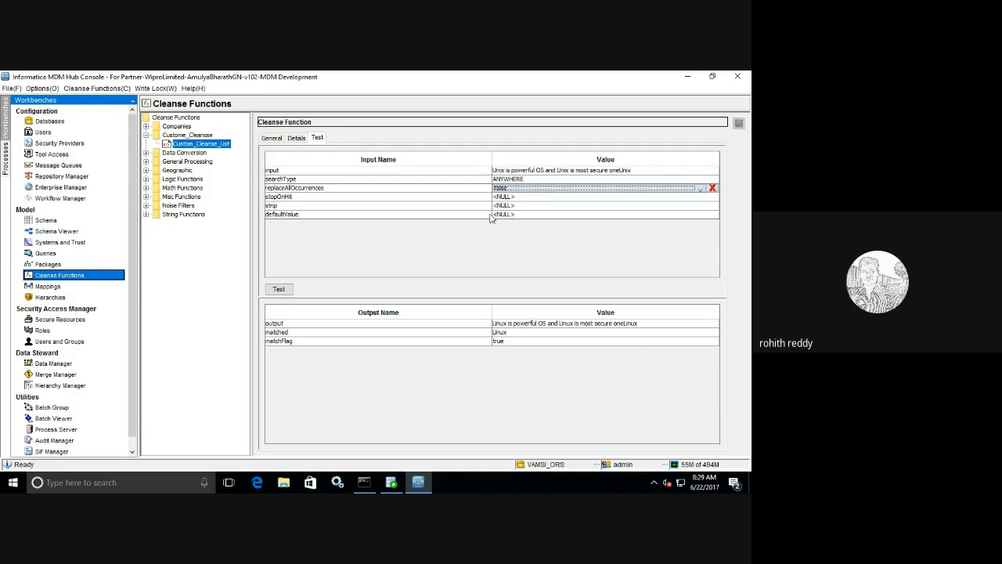
{"action": "left_click", "coordinate": [285, 292]}
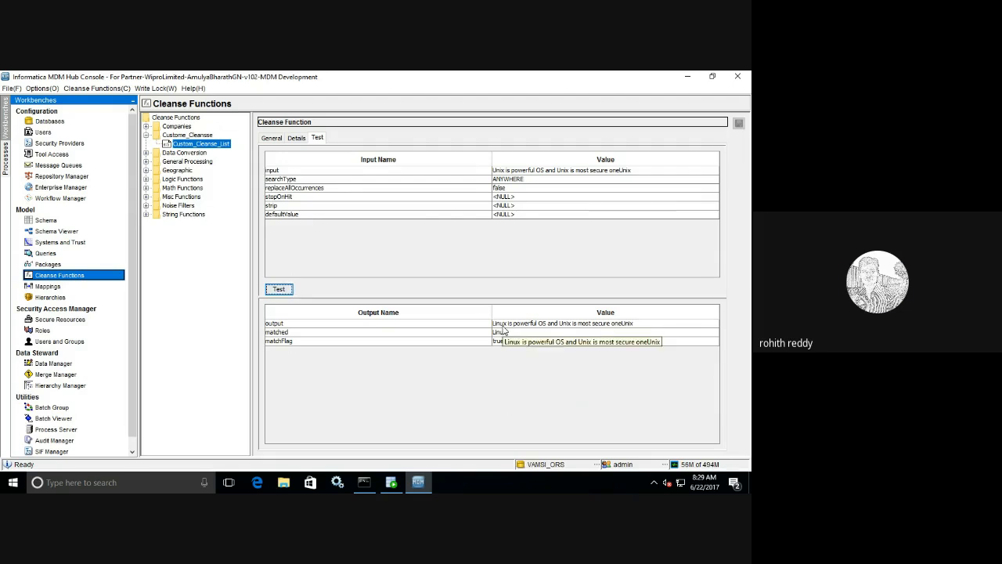
- Rerun with replaceAllOccurrences true so oneUnix becomes oneLinux, then show the entries
{"action": "left_click", "coordinate": [509, 188]}
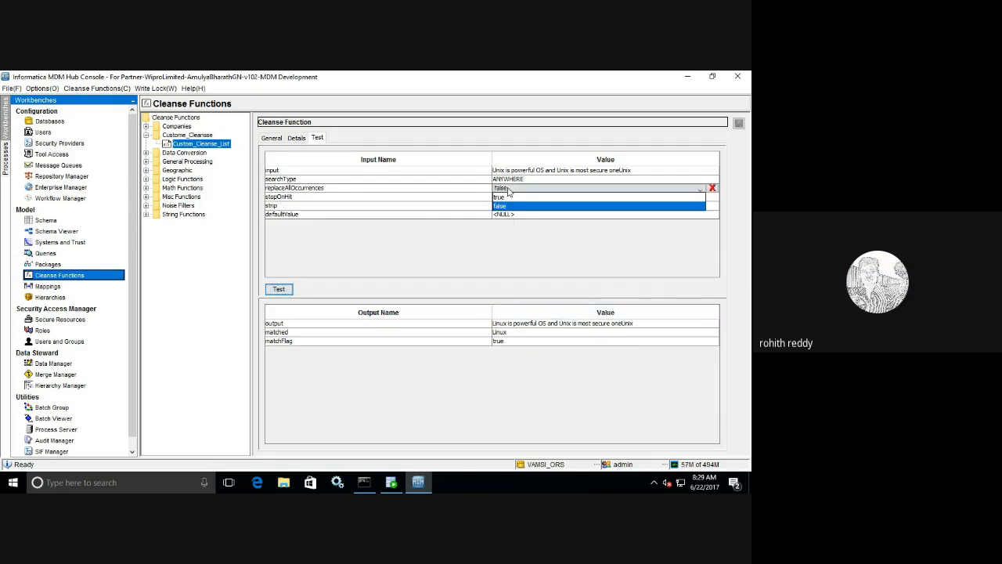
{"action": "left_click", "coordinate": [505, 198]}
{"action": "left_click", "coordinate": [278, 289]}
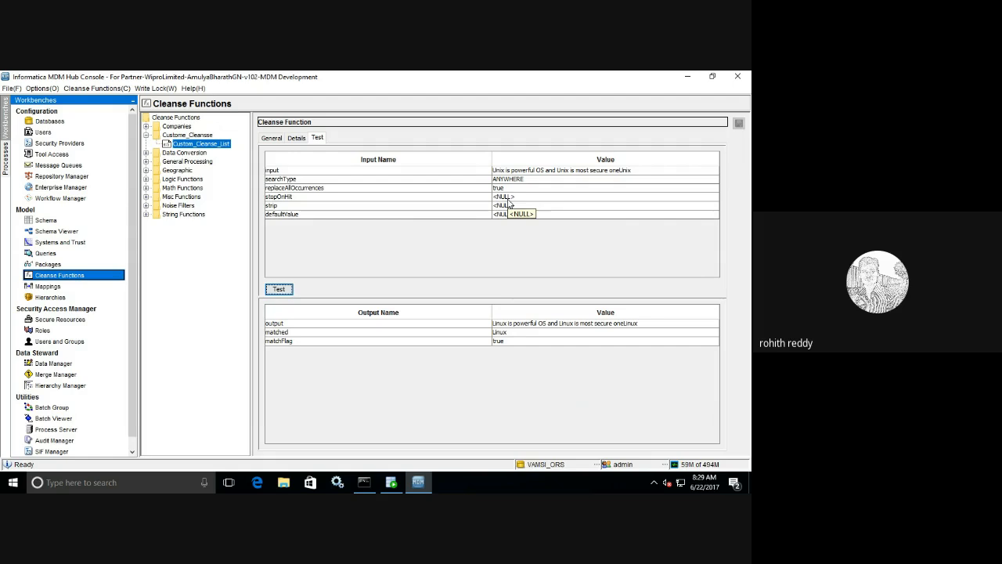
{"action": "left_click", "coordinate": [296, 138]}
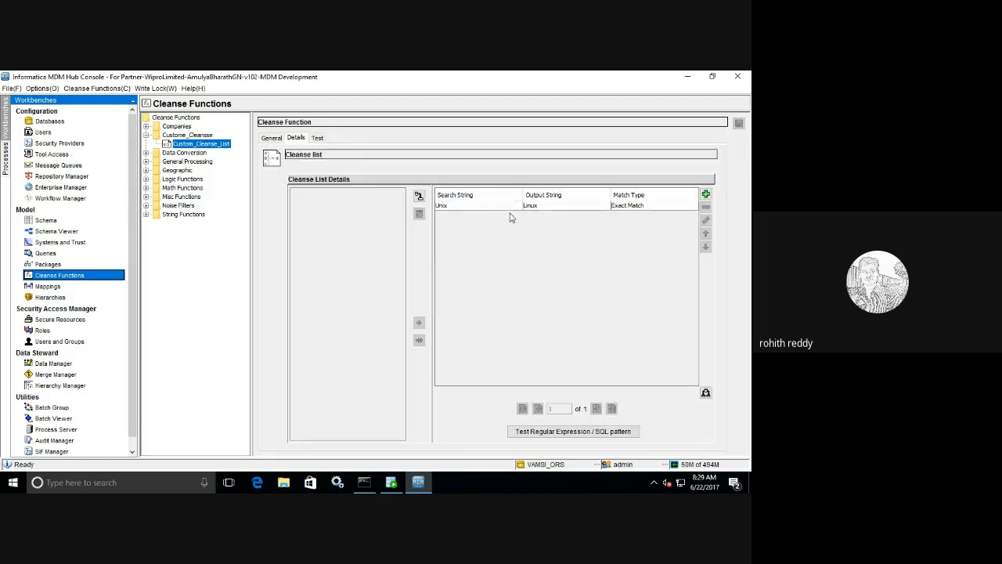
- Add an exact-match cleanse list entry mapping Linux to Fedora
{"action": "left_click", "coordinate": [705, 194]}
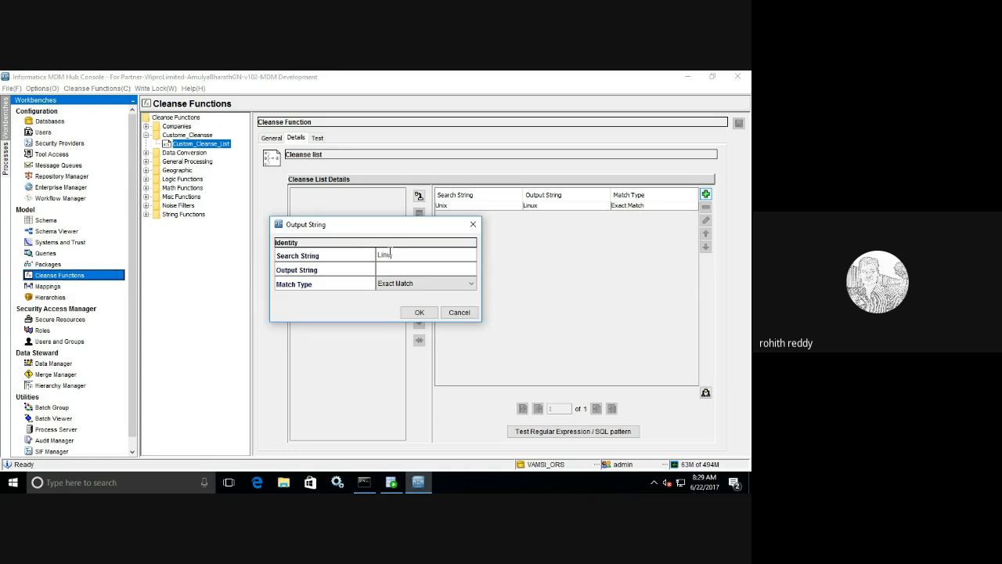
{"action": "left_click", "coordinate": [406, 270]}
{"action": "left_click", "coordinate": [419, 312]}
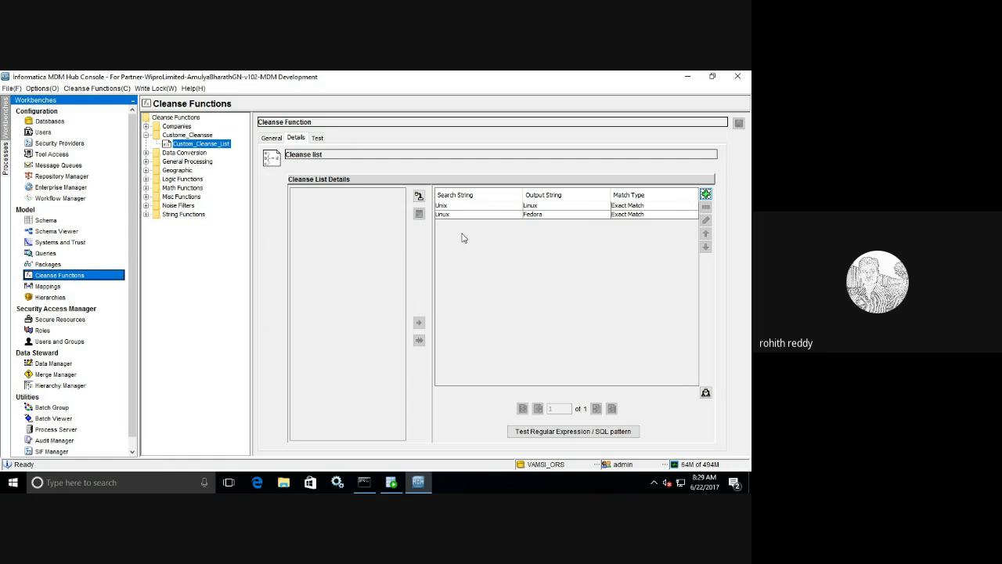
- Add a second exact-match entry mapping Fedora to CentOS
{"action": "left_click", "coordinate": [705, 194]}
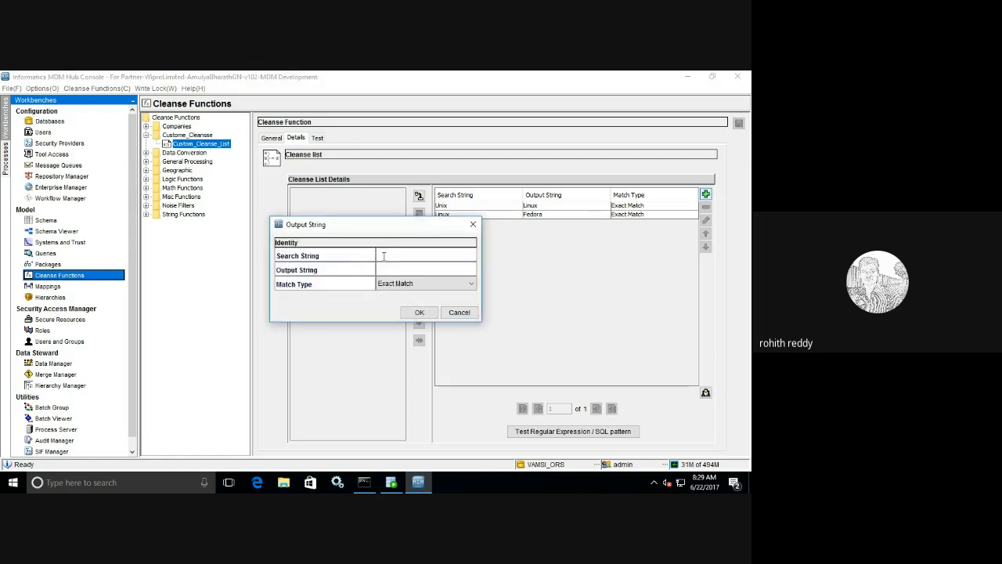
{"action": "type", "text": "Fedora"}
{"action": "key", "text": "Tab"}
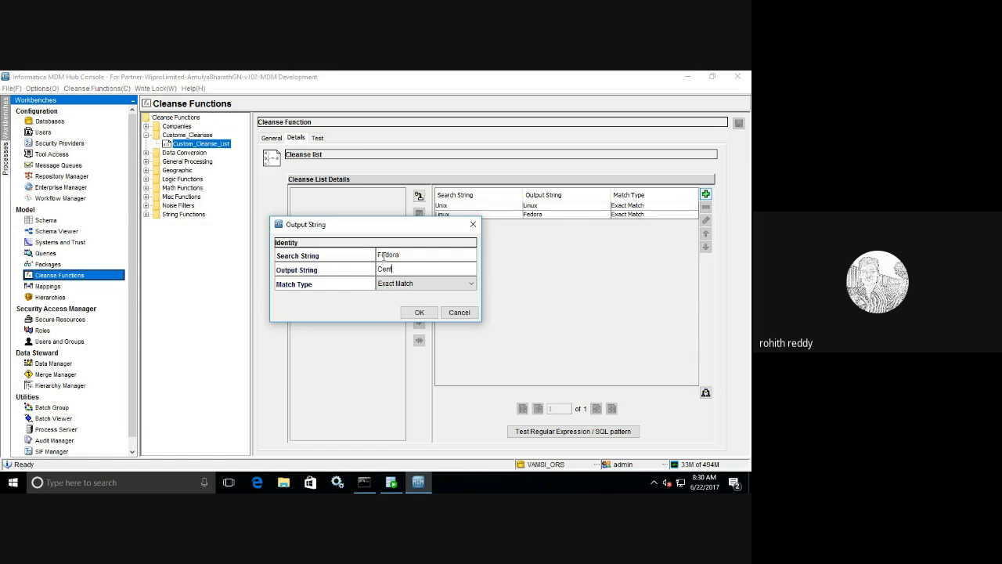
{"action": "left_click", "coordinate": [418, 311]}
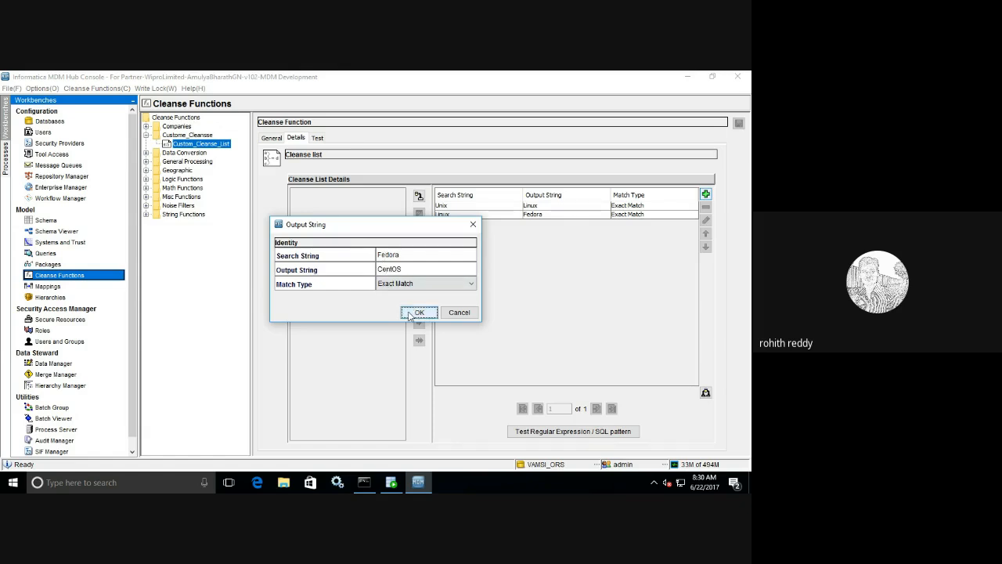
{"action": "left_click", "coordinate": [318, 140]}
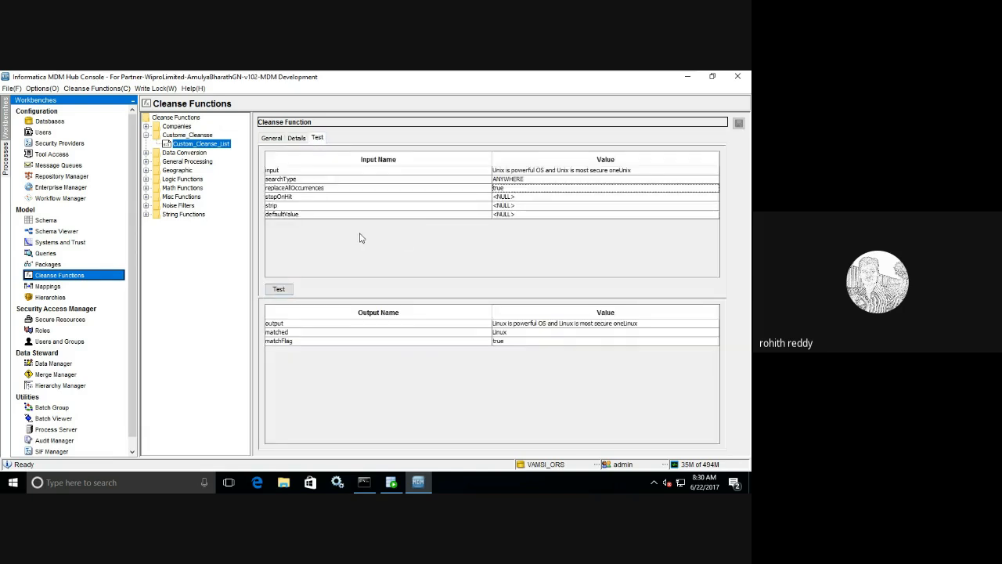
- Test with stopOnHit false so Unix chains to CentOS, then show the three entries
{"action": "left_click", "coordinate": [506, 200]}
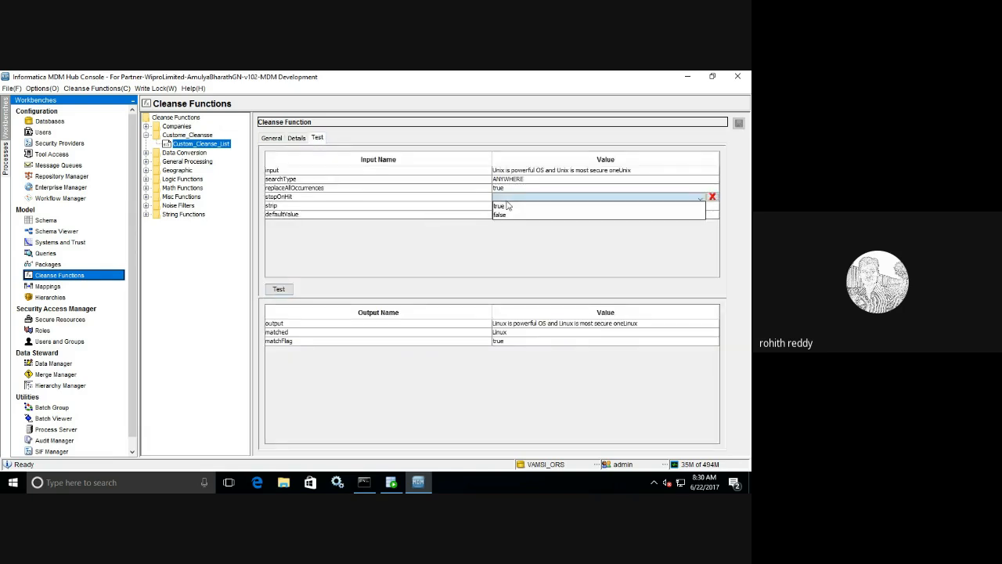
{"action": "left_click", "coordinate": [505, 214]}
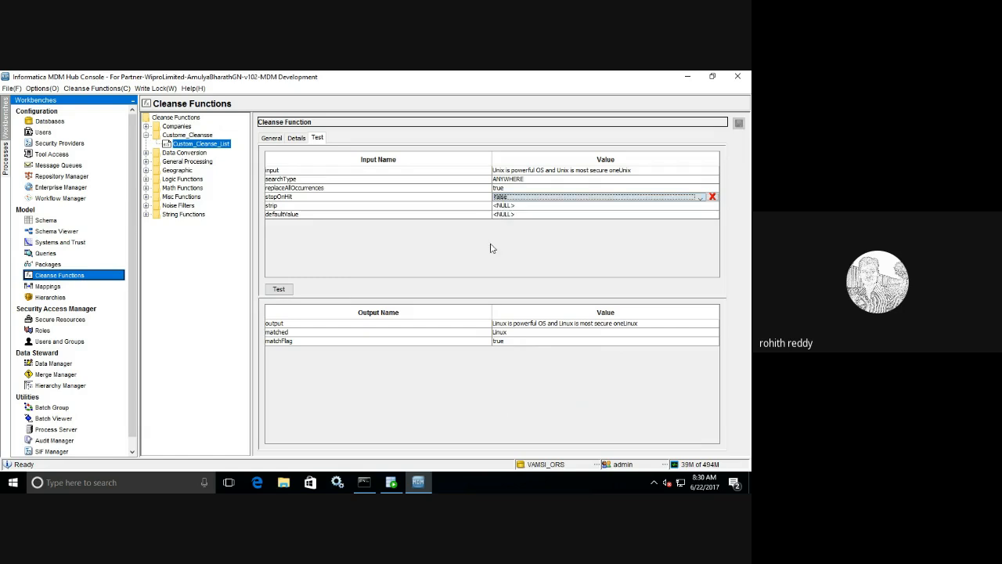
{"action": "left_click", "coordinate": [279, 289]}
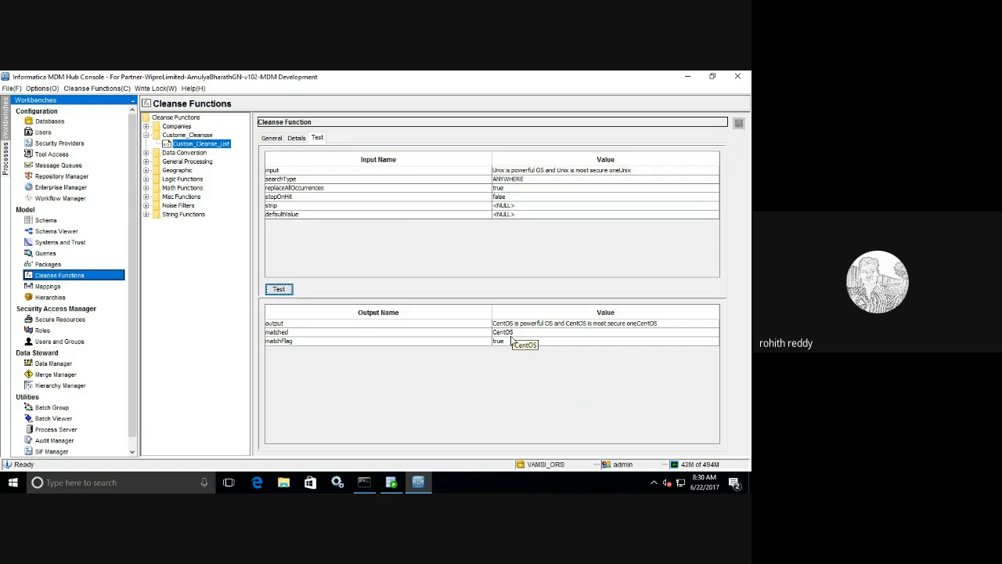
{"action": "left_click", "coordinate": [296, 138]}
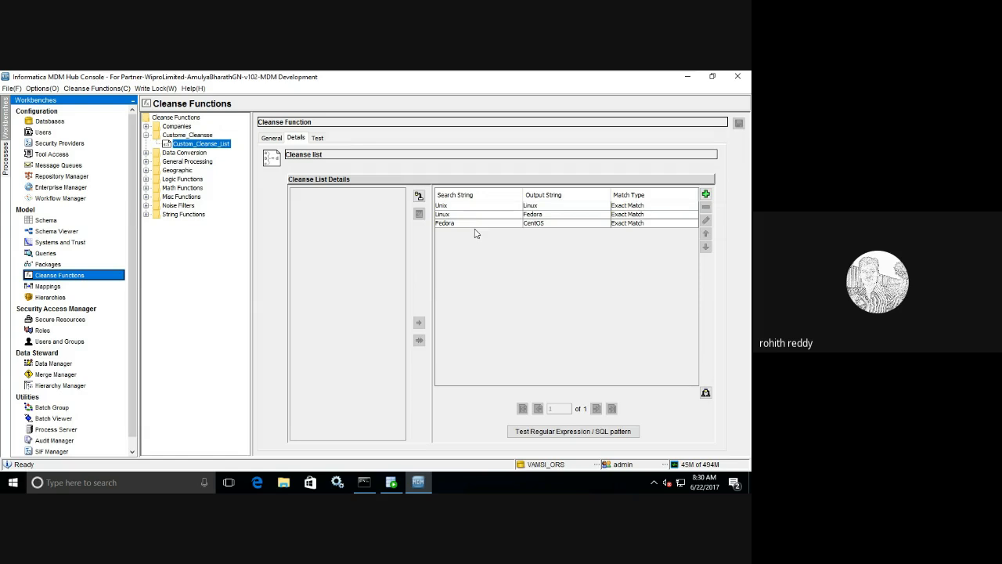
- Set stopOnHit to true and retest, so every Unix now becomes Linux
{"action": "left_click", "coordinate": [317, 138]}
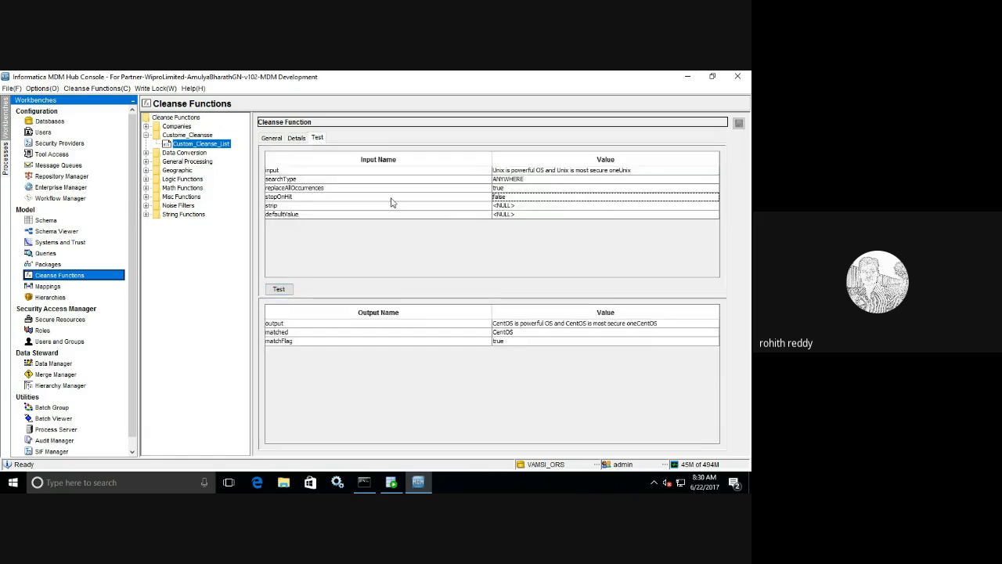
{"action": "left_click", "coordinate": [533, 198]}
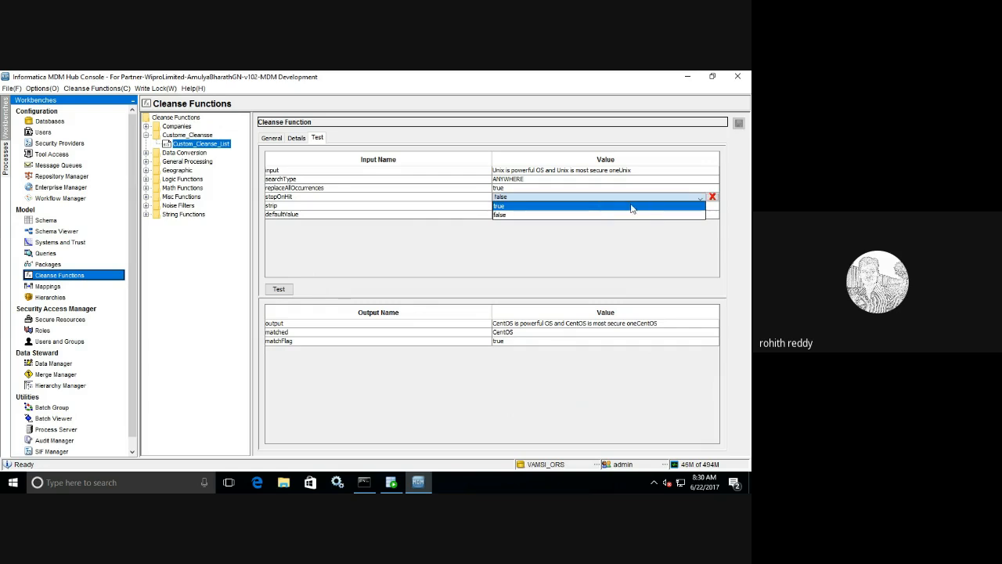
{"action": "left_click", "coordinate": [634, 205]}
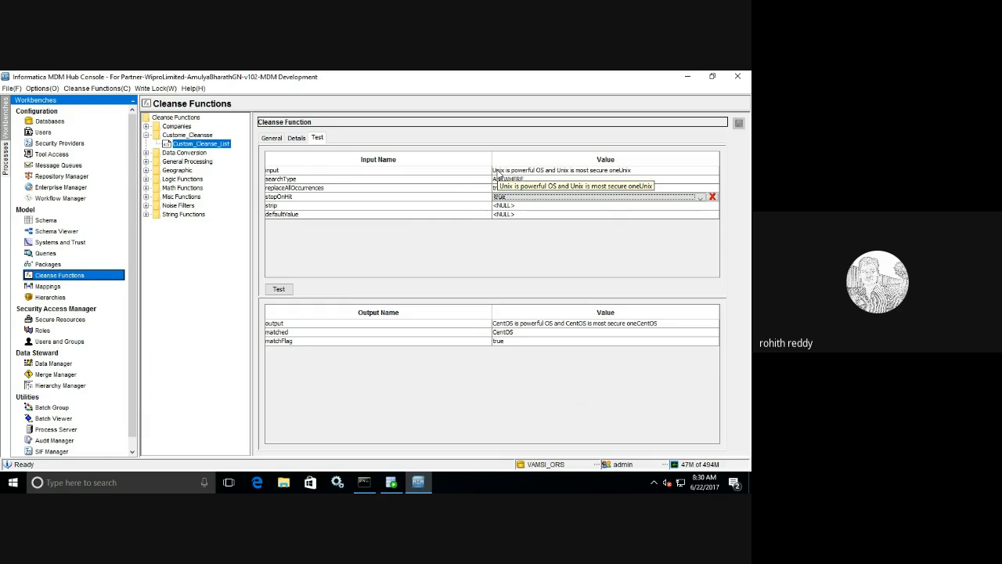
{"action": "left_click", "coordinate": [280, 290]}
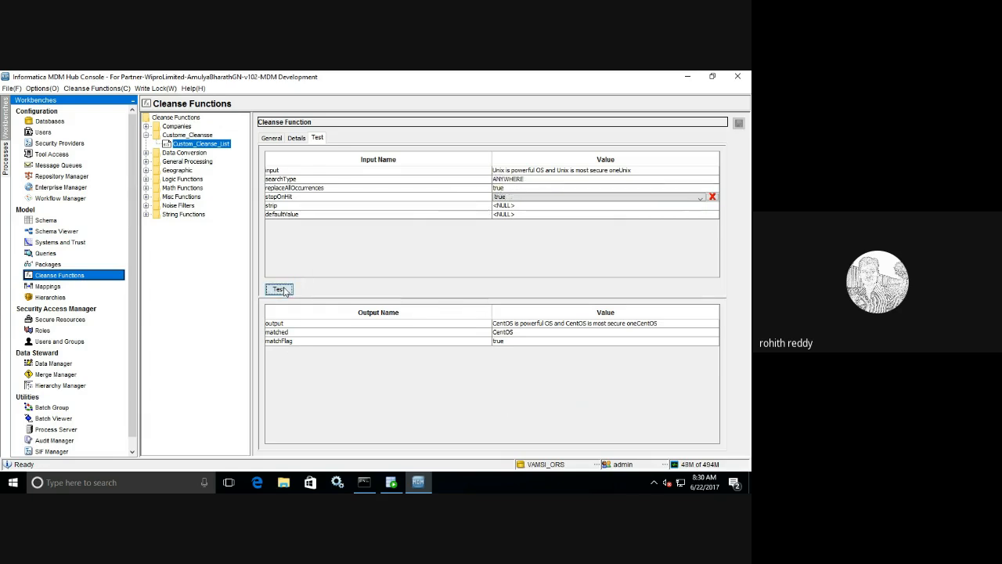
{"action": "left_click", "coordinate": [282, 290]}
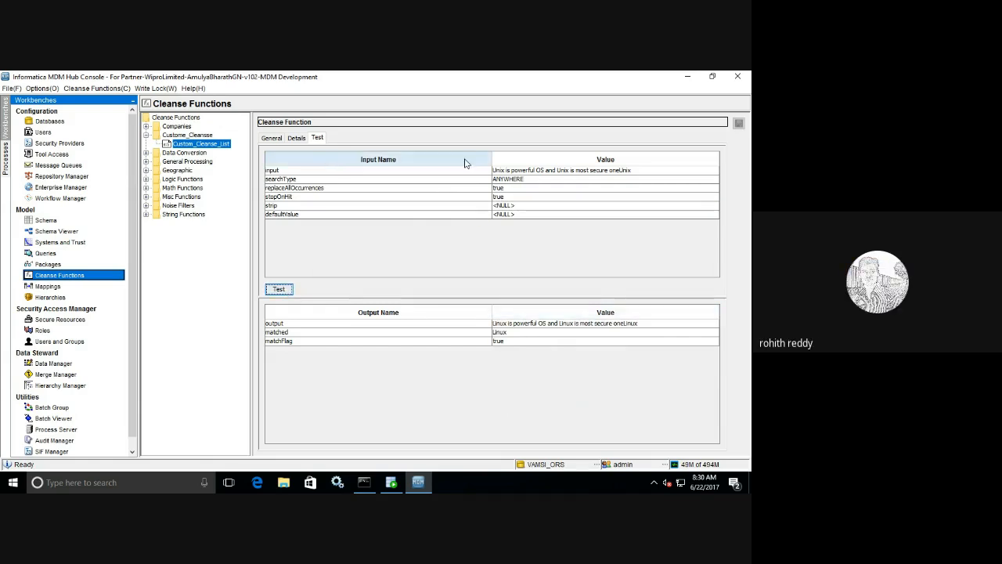
{"action": "left_click", "coordinate": [304, 139]}
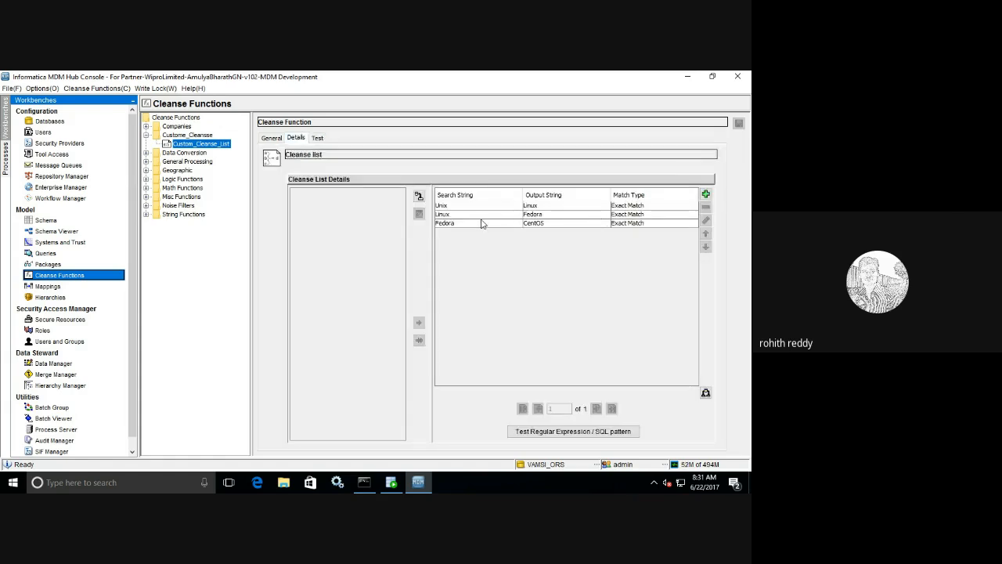
- Edit the input sentence and rerun the cleanse test, checking the list entries between runs
{"action": "left_click", "coordinate": [317, 139]}
{"action": "left_click", "coordinate": [638, 169]}
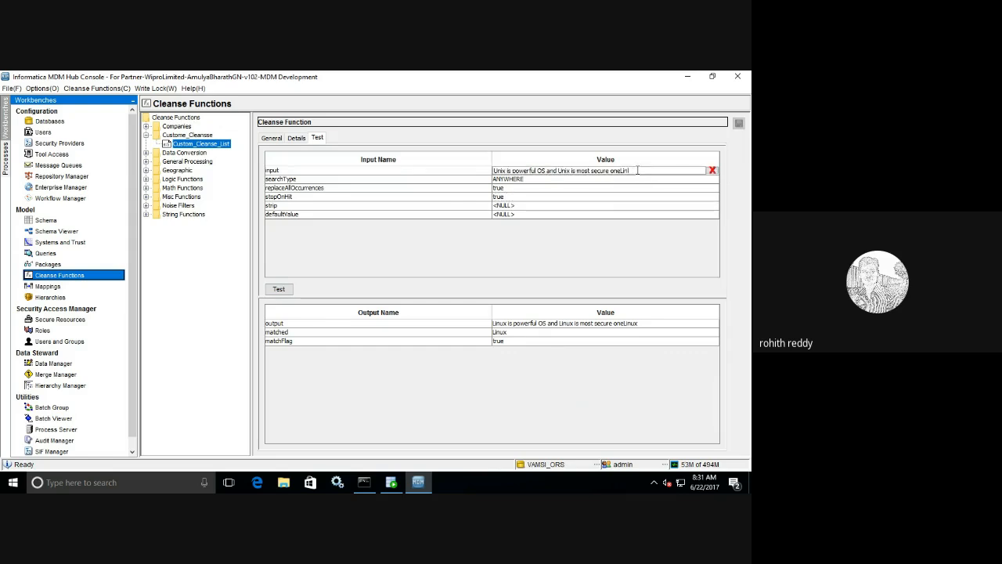
{"action": "left_click", "coordinate": [280, 289]}
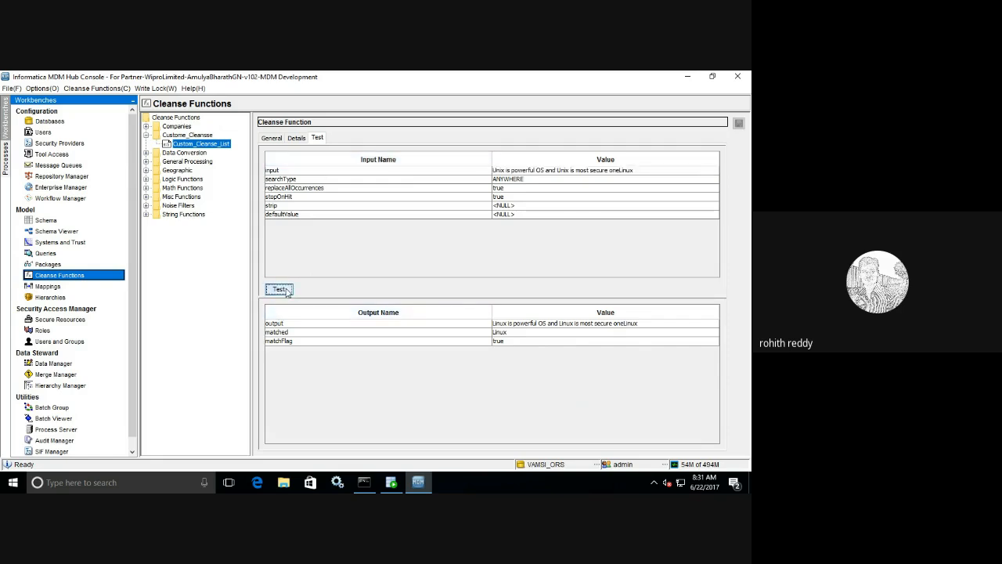
{"action": "left_click", "coordinate": [282, 292]}
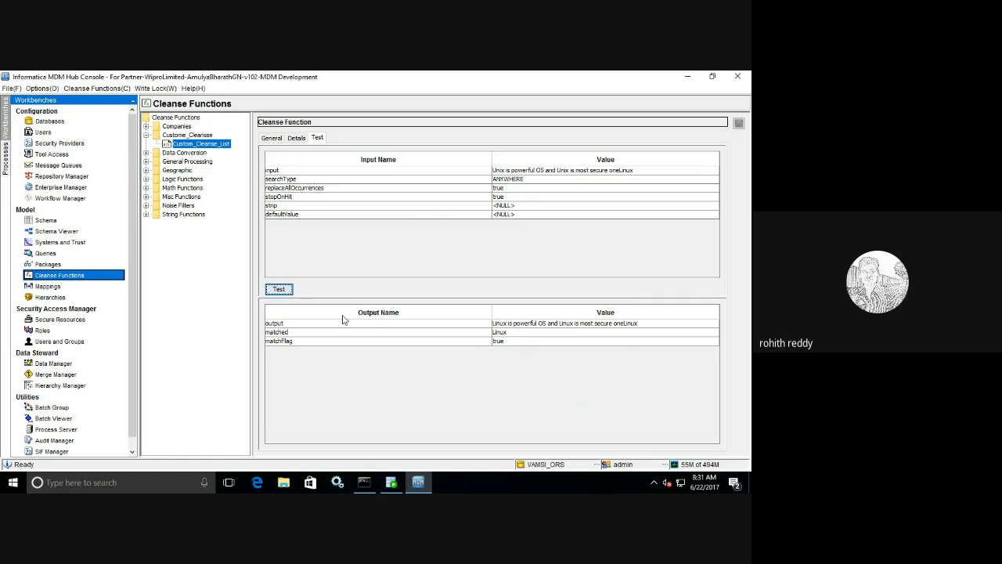
{"action": "left_click", "coordinate": [298, 139]}
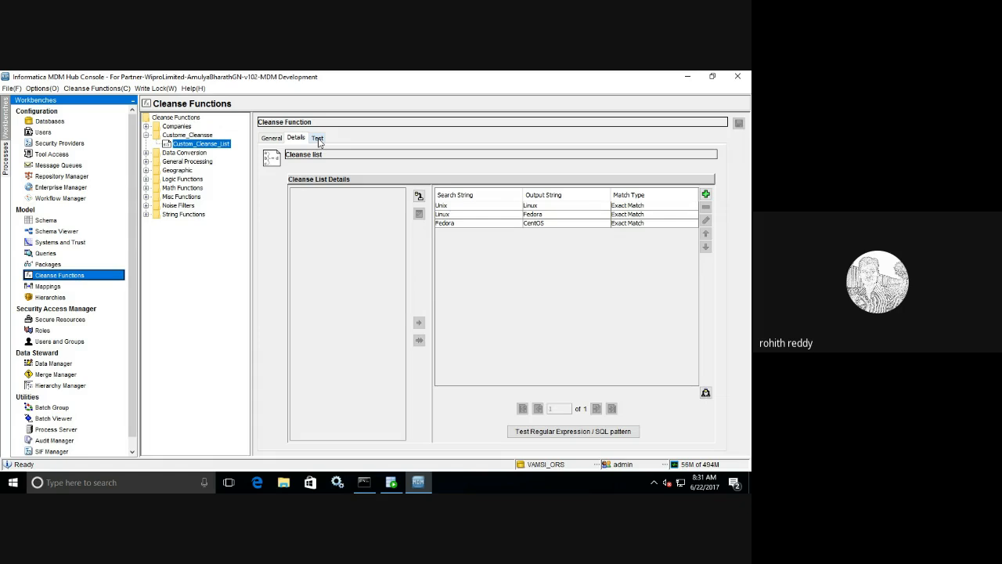
{"action": "left_click", "coordinate": [317, 138]}
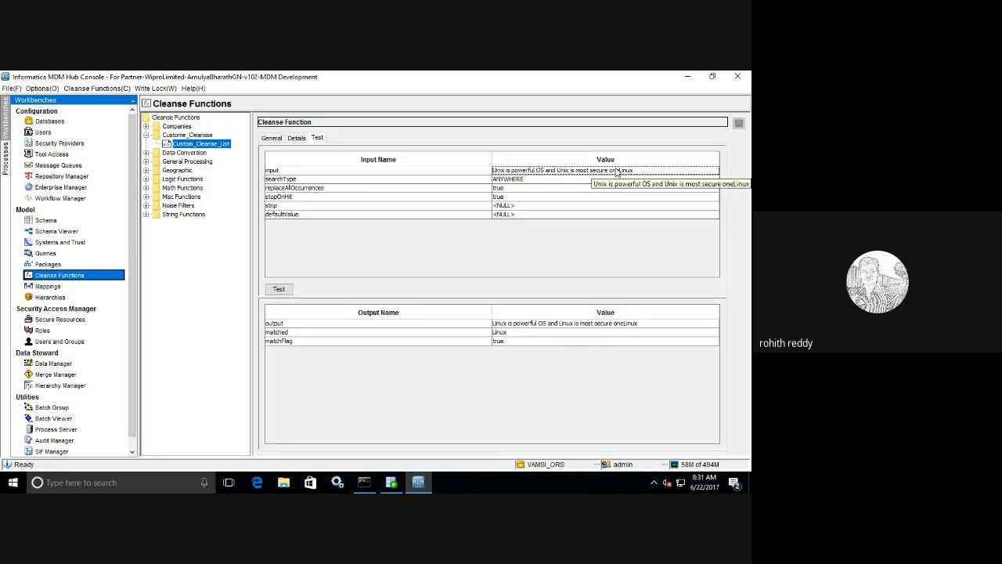
{"action": "left_click", "coordinate": [283, 291]}
{"action": "left_click", "coordinate": [296, 139]}
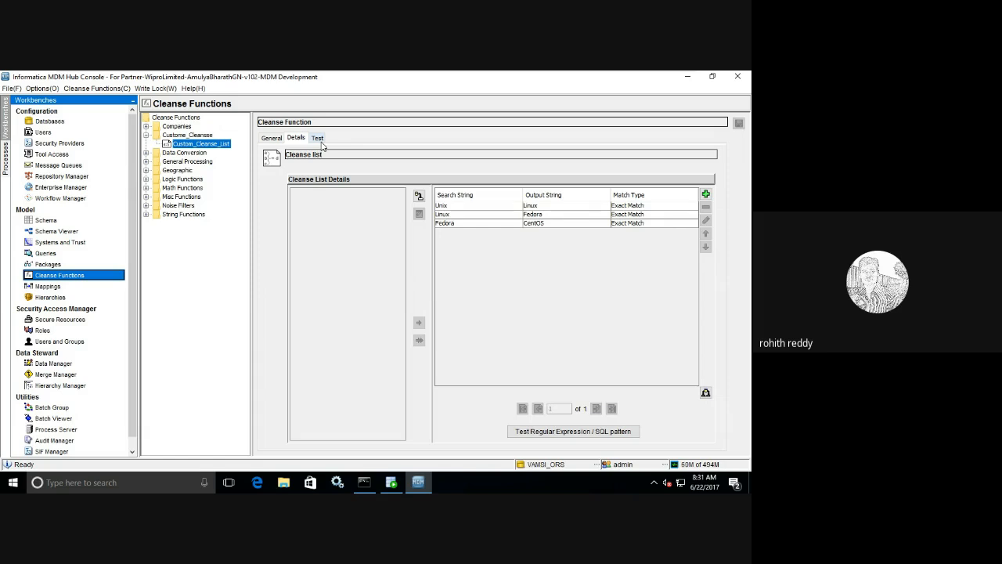
- Correct the input sentence, test with replaceAllOccurrences false, then set it back to true
{"action": "left_click", "coordinate": [319, 141]}
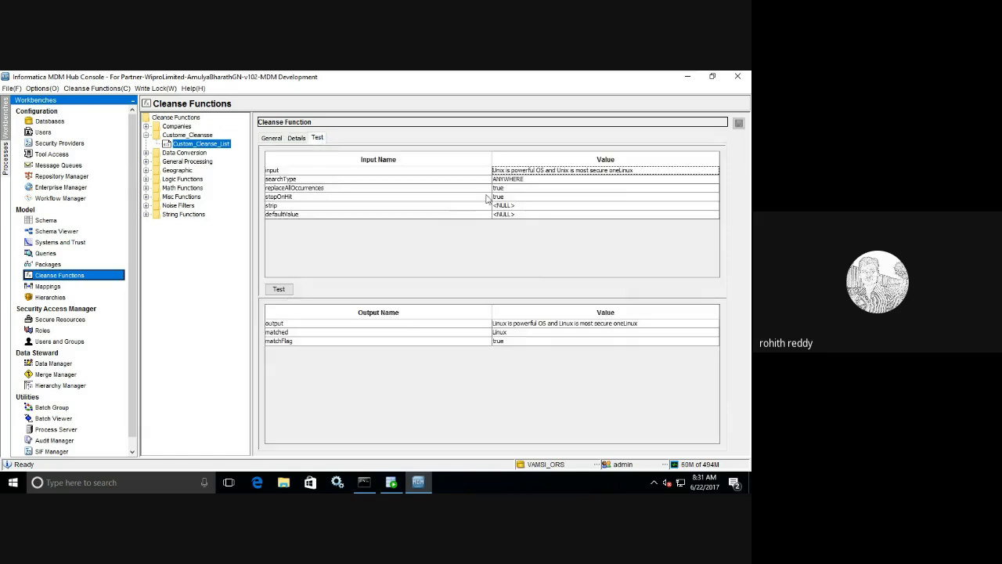
{"action": "left_click", "coordinate": [621, 170]}
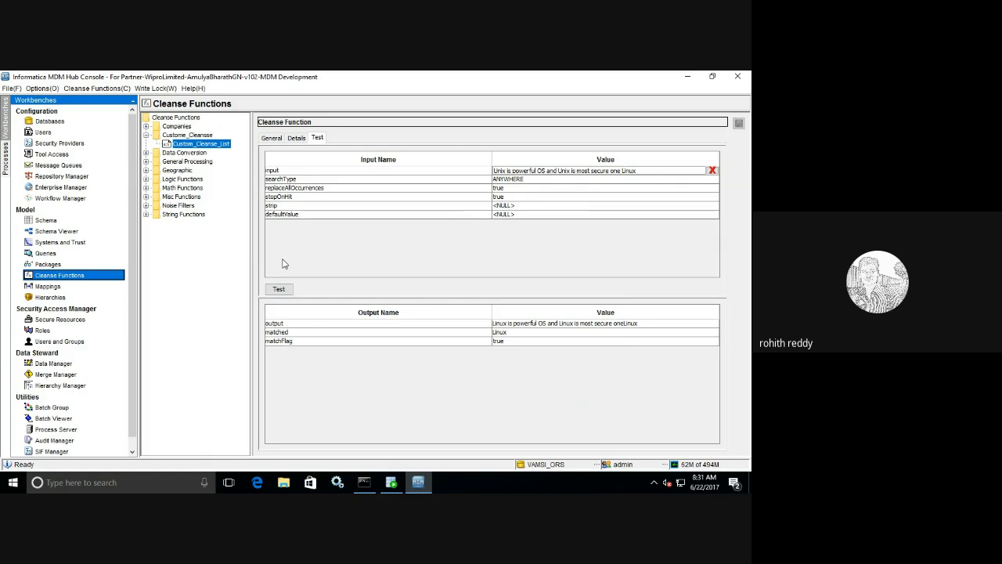
{"action": "left_click", "coordinate": [279, 289]}
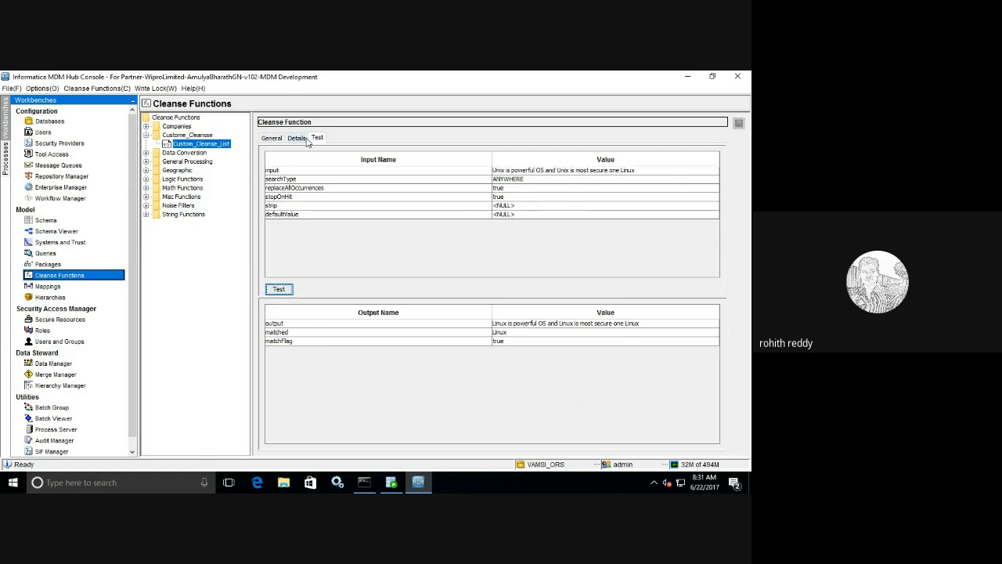
{"action": "left_click", "coordinate": [514, 188]}
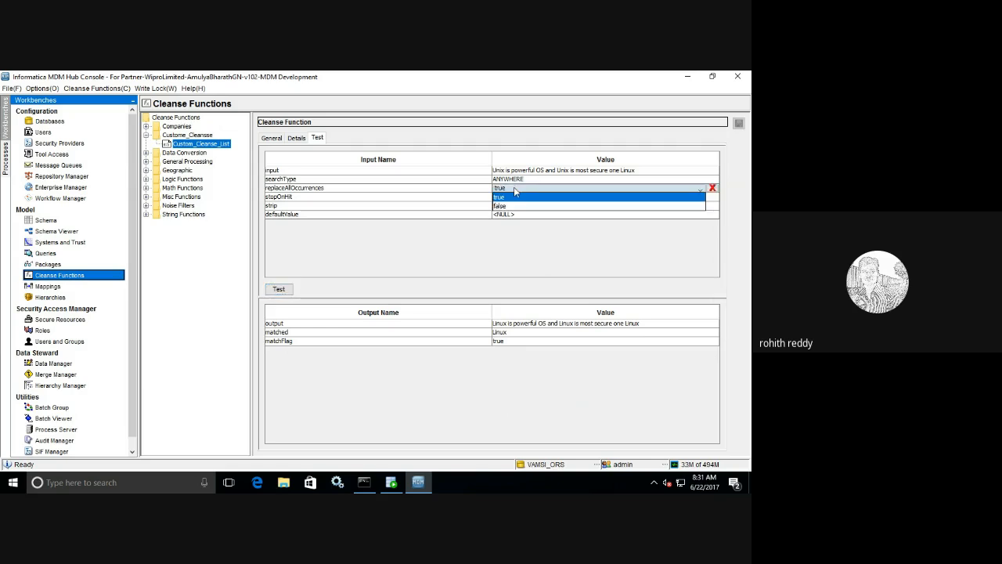
{"action": "left_click", "coordinate": [503, 206]}
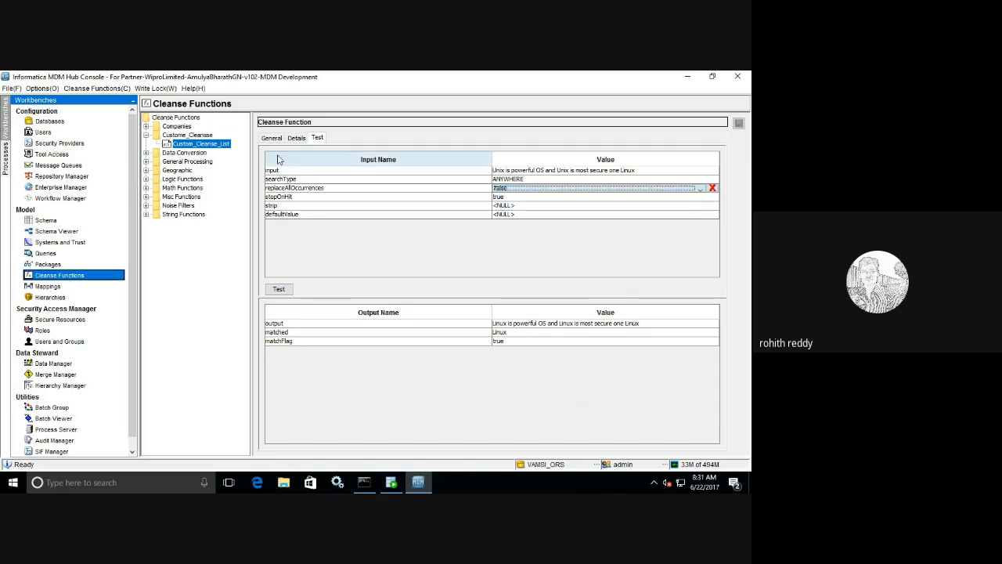
{"action": "left_click", "coordinate": [279, 291]}
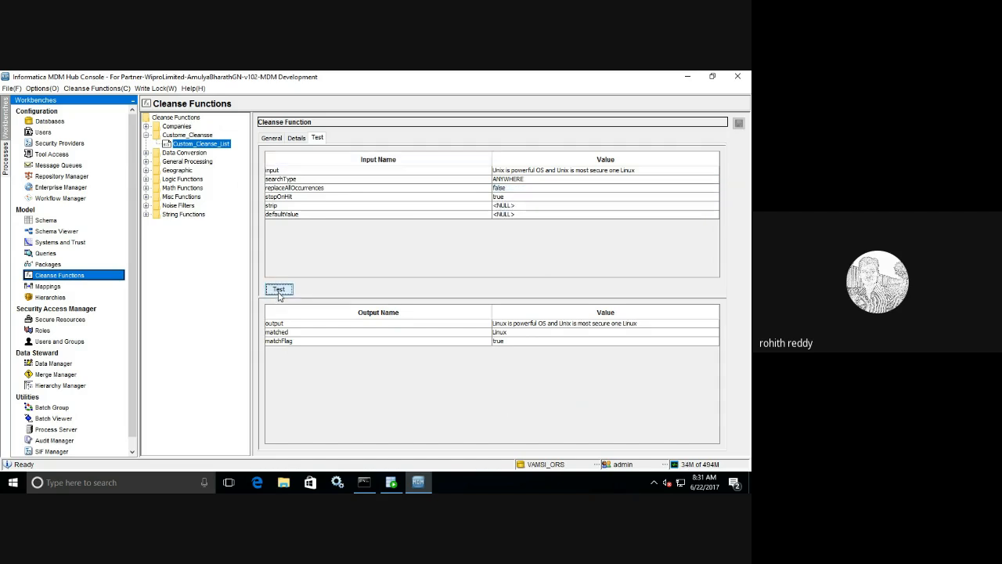
{"action": "left_click", "coordinate": [505, 188]}
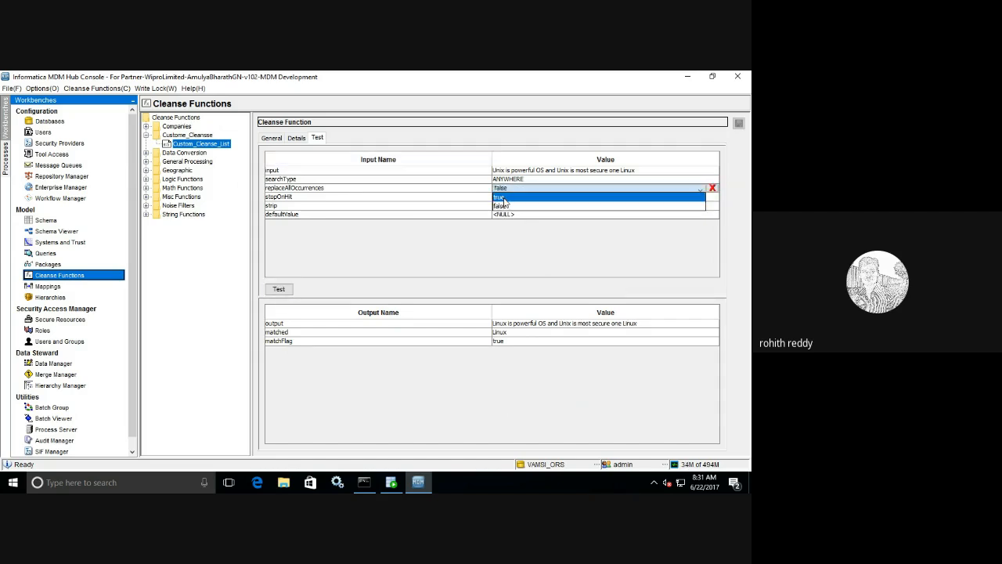
{"action": "left_click", "coordinate": [505, 201]}
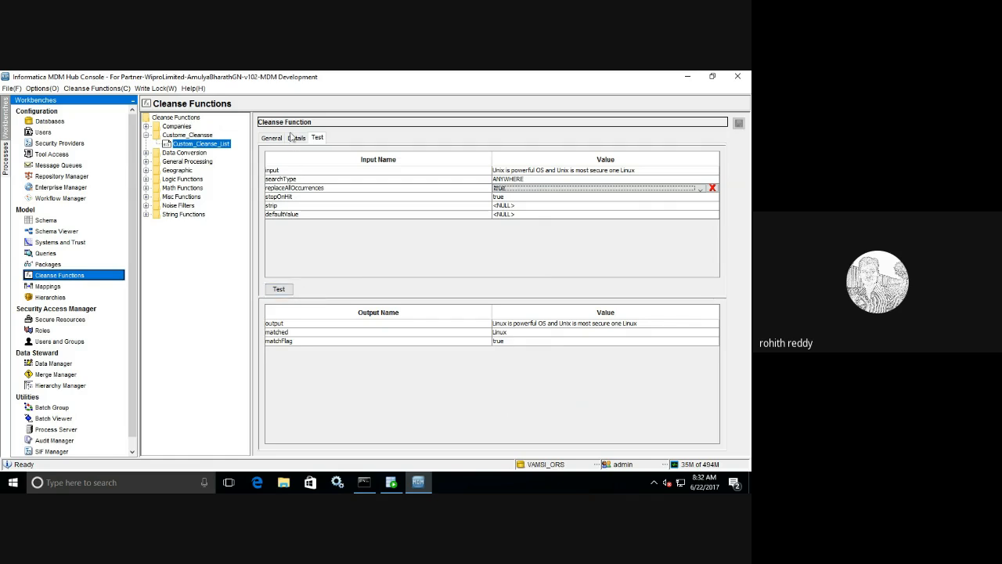
{"action": "left_click", "coordinate": [305, 141]}
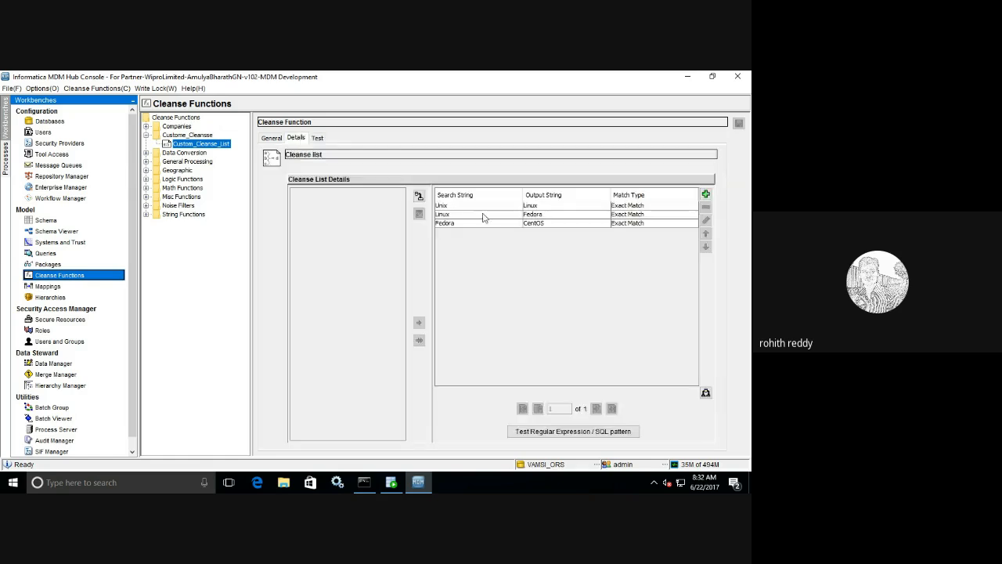
- Run the test with stopOnHit set to false and review the entries
{"action": "left_click", "coordinate": [319, 140]}
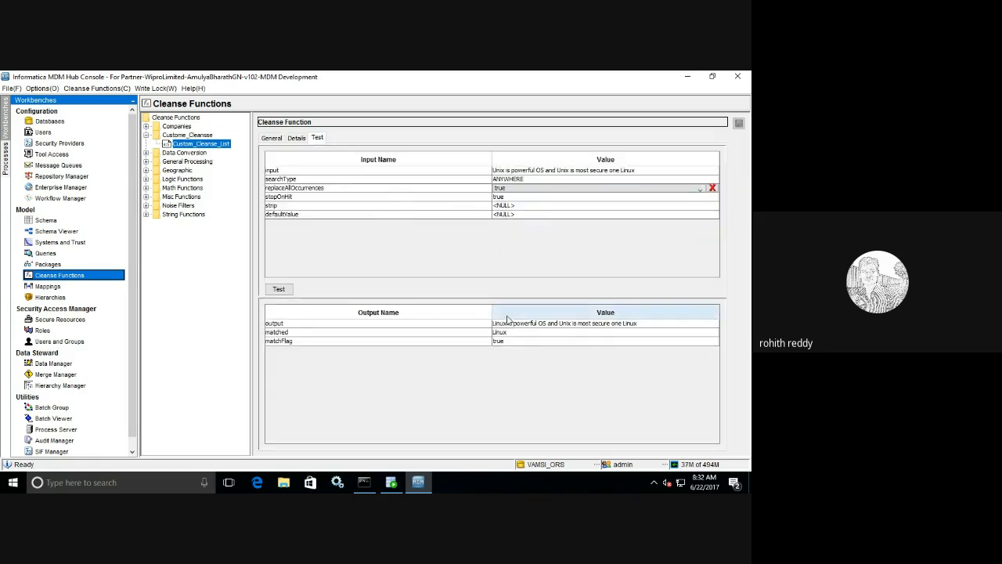
{"action": "left_click", "coordinate": [505, 196]}
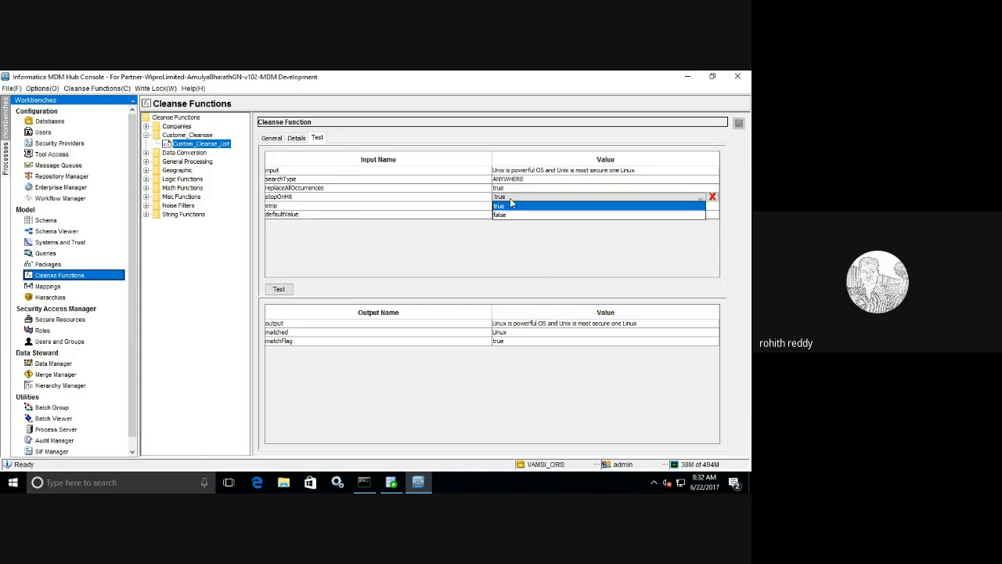
{"action": "left_click", "coordinate": [503, 216]}
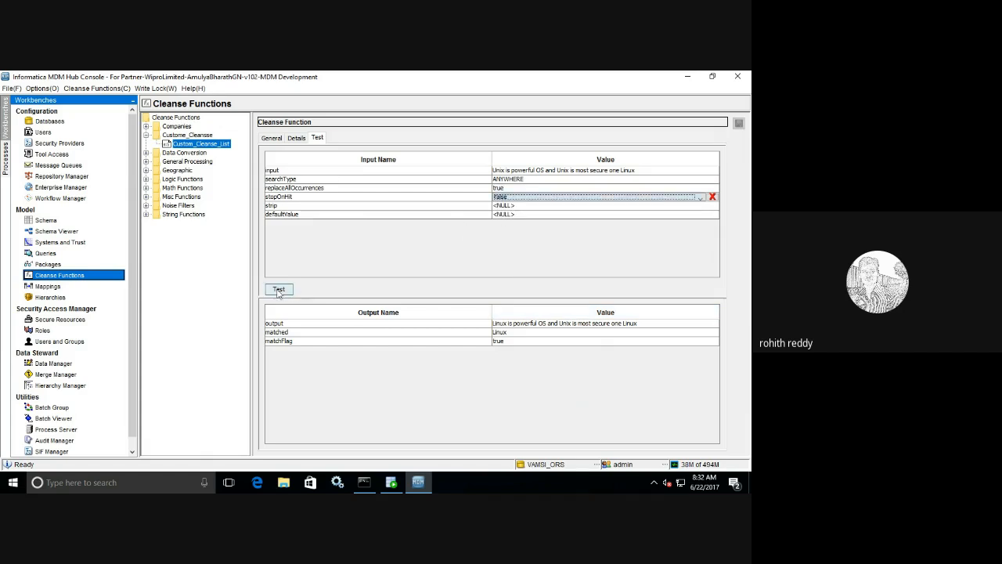
{"action": "left_click", "coordinate": [279, 290]}
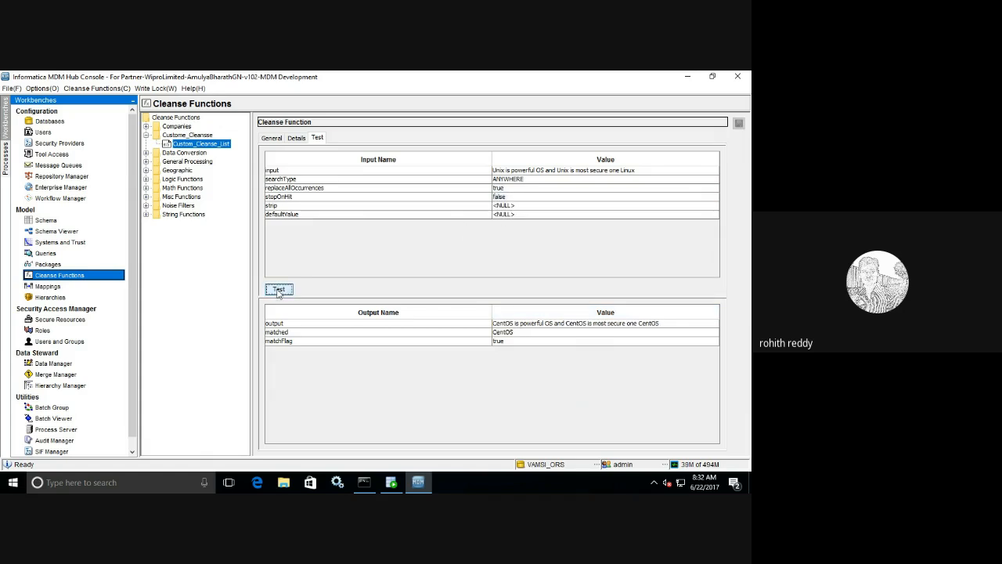
{"action": "left_click", "coordinate": [296, 139]}
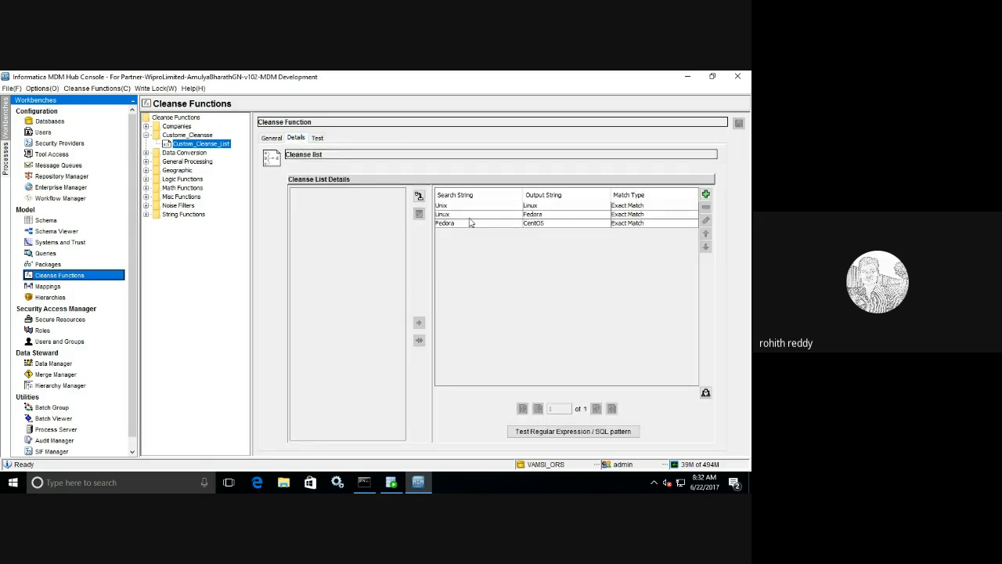
- Run the test with stopOnHit set back to true and review the entries
{"action": "left_click", "coordinate": [317, 138]}
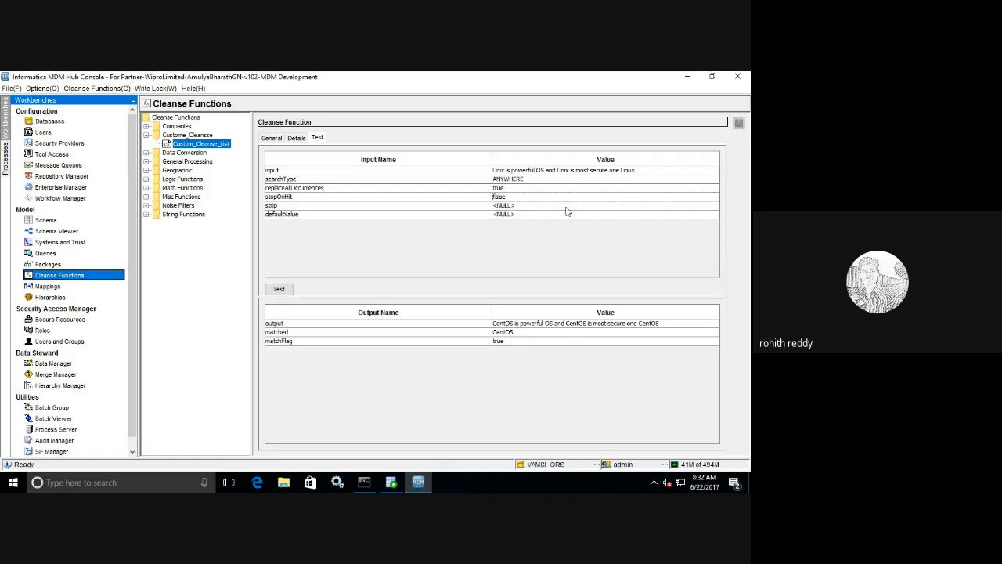
{"action": "left_click", "coordinate": [521, 199]}
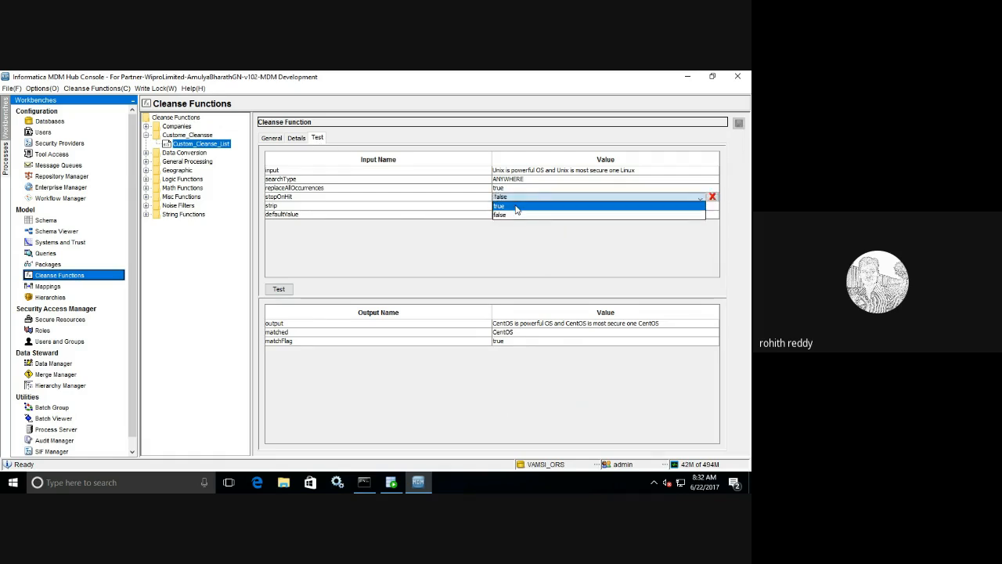
{"action": "left_click", "coordinate": [515, 207]}
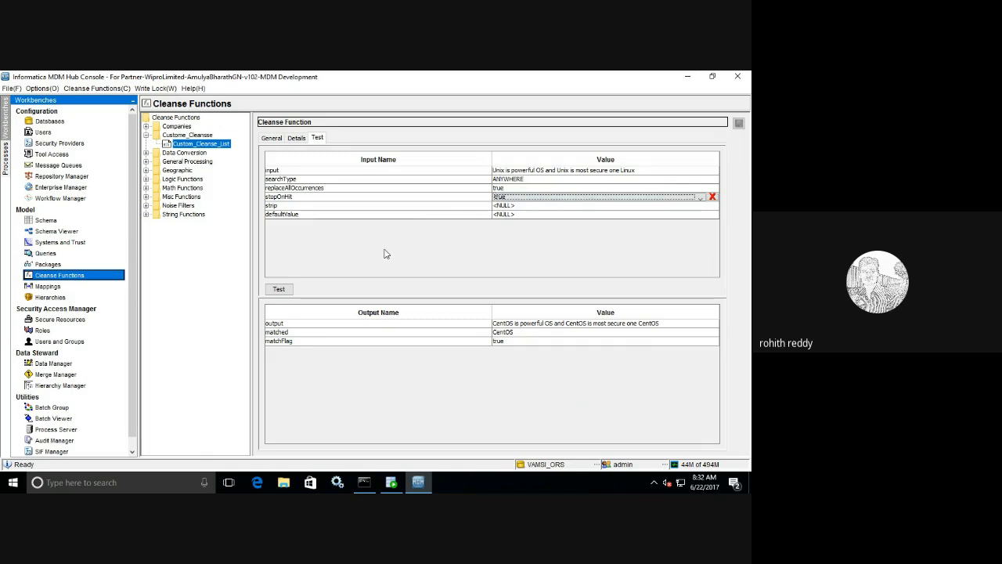
{"action": "left_click", "coordinate": [282, 290]}
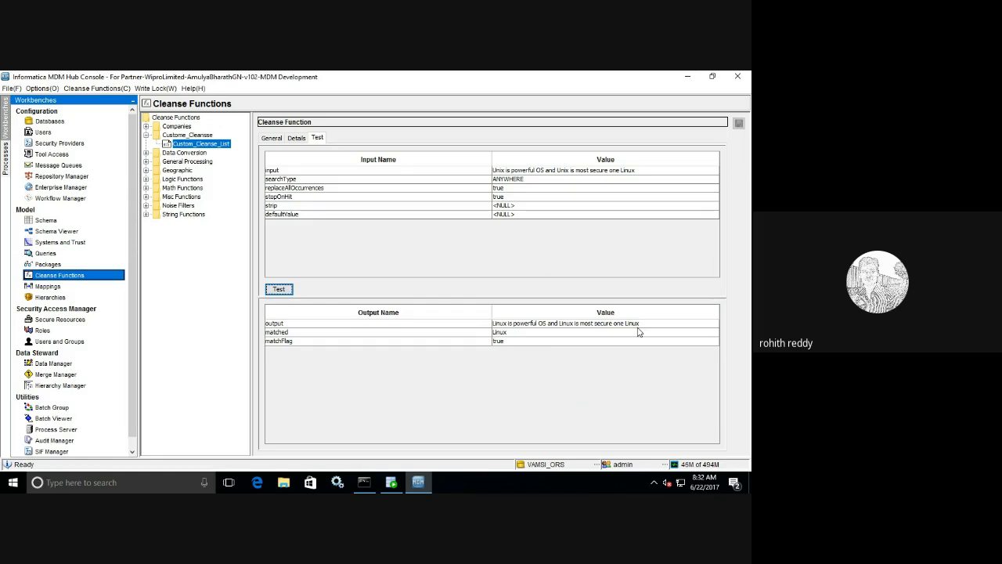
{"action": "left_click", "coordinate": [296, 139]}
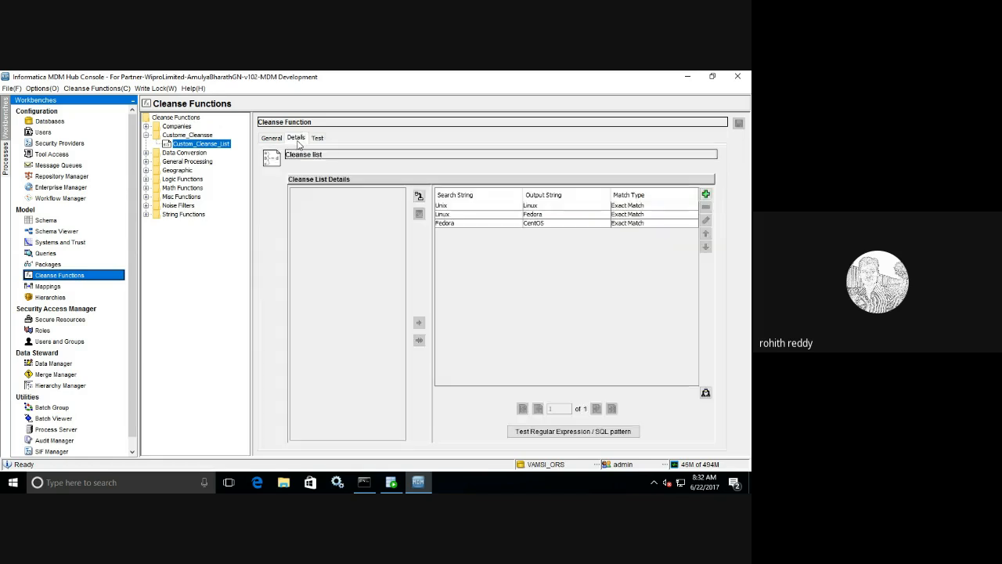
- Change the Linux→Fedora entry's search string to Redhat
{"action": "left_click", "coordinate": [461, 215]}
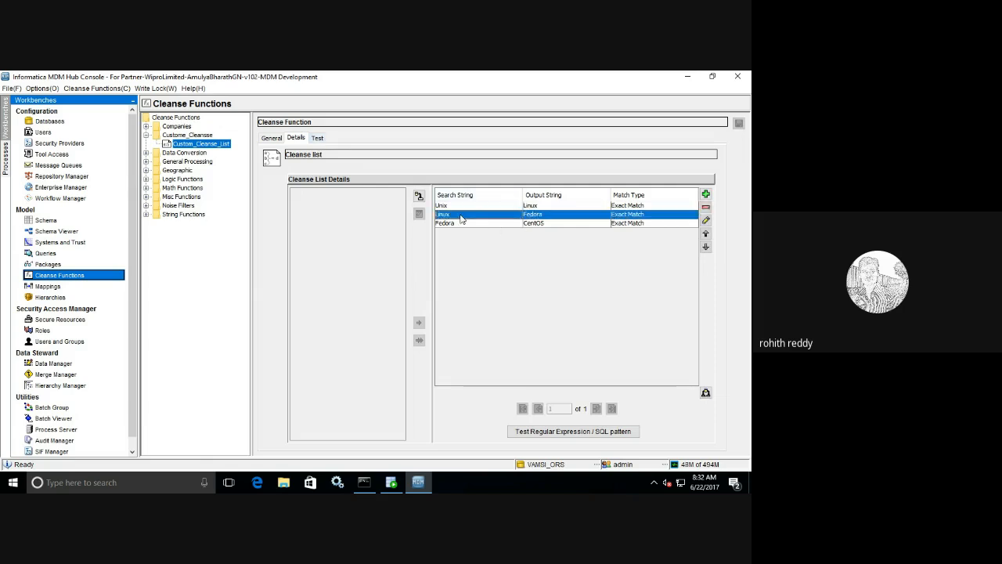
{"action": "left_click", "coordinate": [705, 220]}
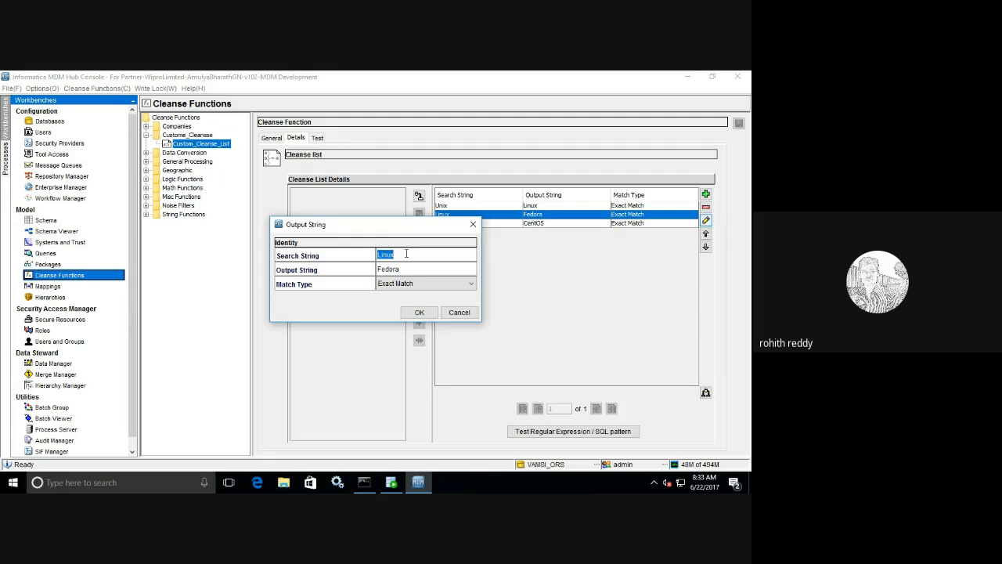
{"action": "type", "text": "Re"}
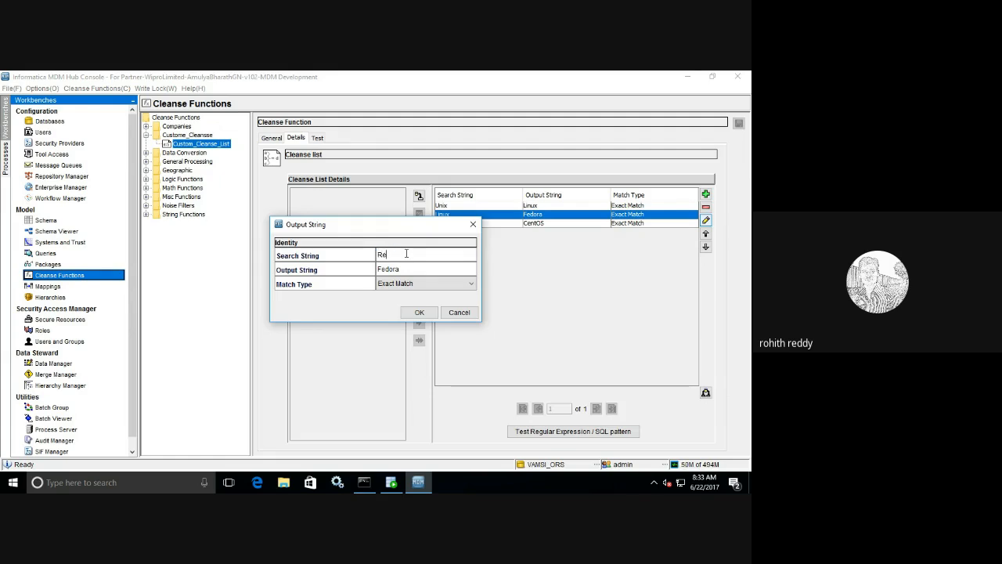
{"action": "type", "text": "dhat"}
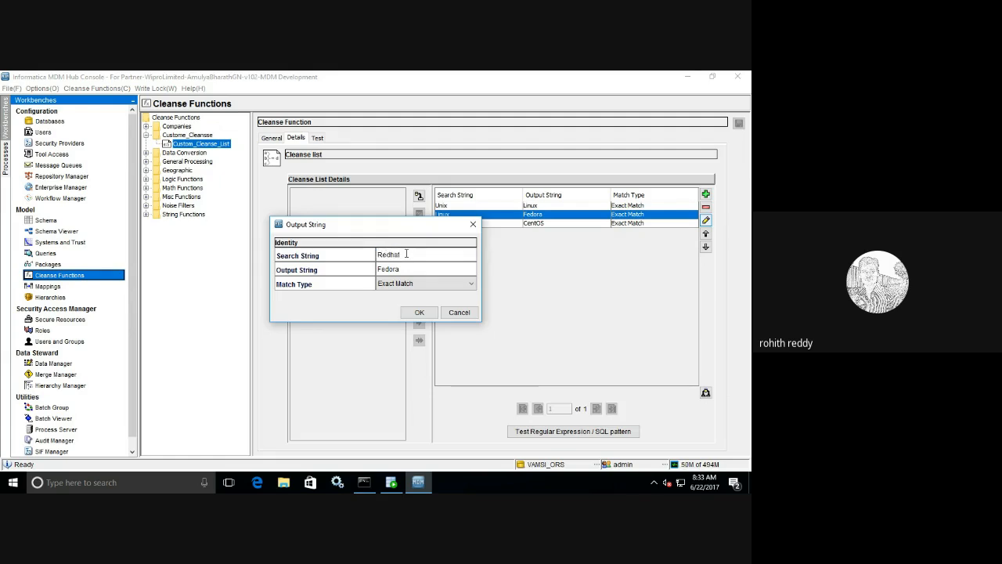
{"action": "left_click", "coordinate": [419, 312]}
- Append Redhat to the test input sentence and rerun the test
{"action": "left_click", "coordinate": [317, 137]}
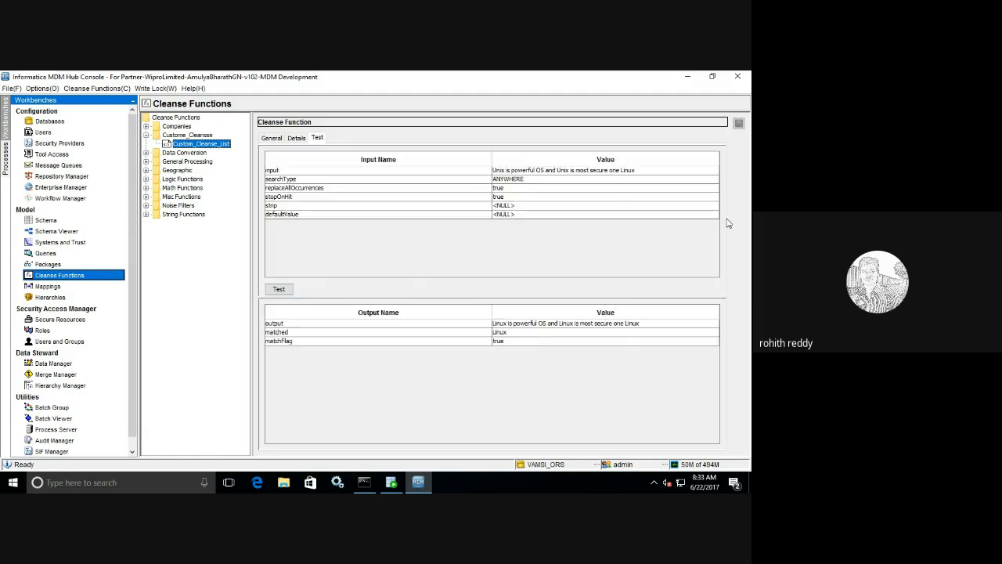
{"action": "left_click", "coordinate": [640, 172]}
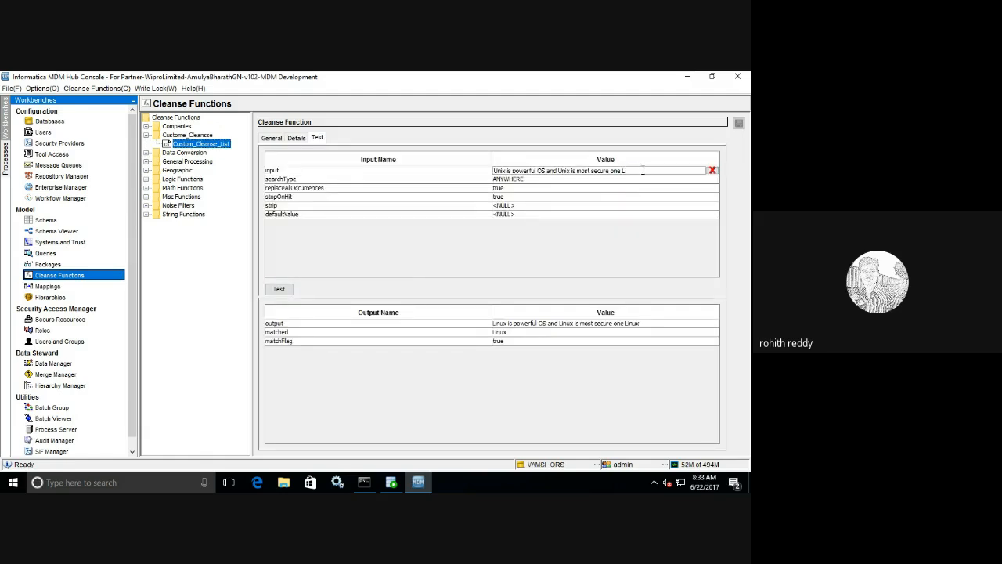
{"action": "type", "text": "Redhat"}
{"action": "left_click", "coordinate": [286, 291]}
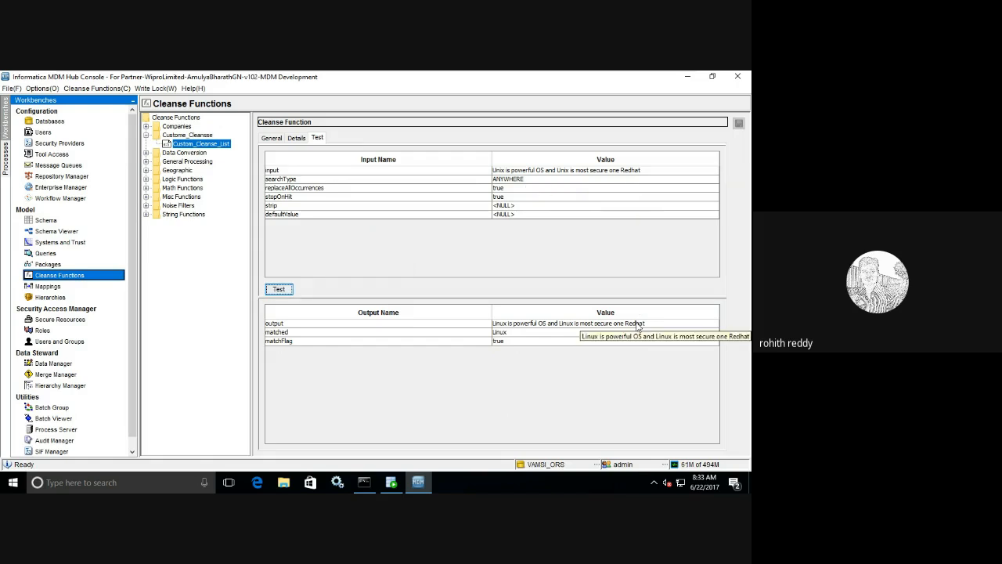
- Rerun the test with stopOnHit false, ending the output in CentOS
{"action": "left_click", "coordinate": [502, 198]}
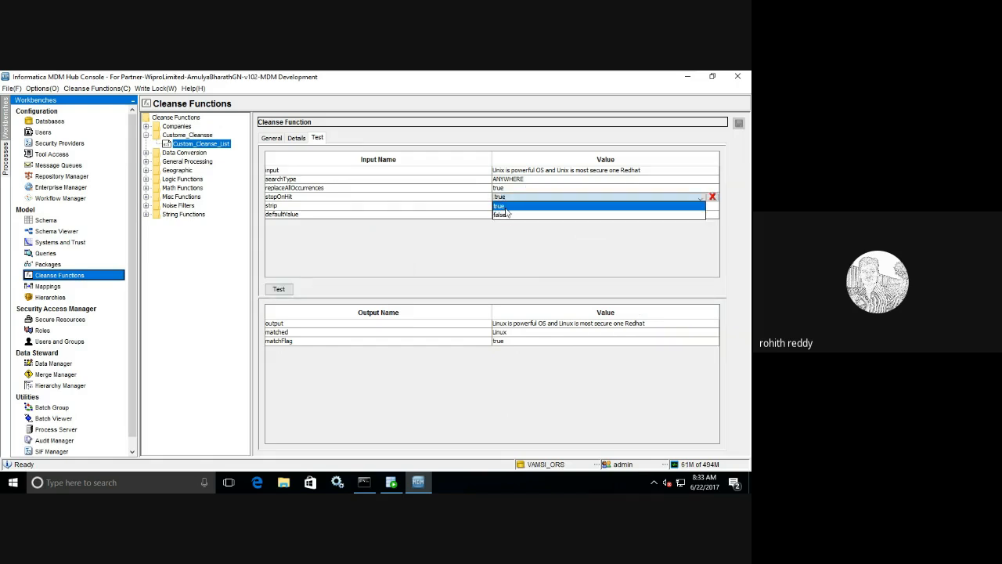
{"action": "left_click", "coordinate": [505, 214]}
{"action": "left_click", "coordinate": [278, 289]}
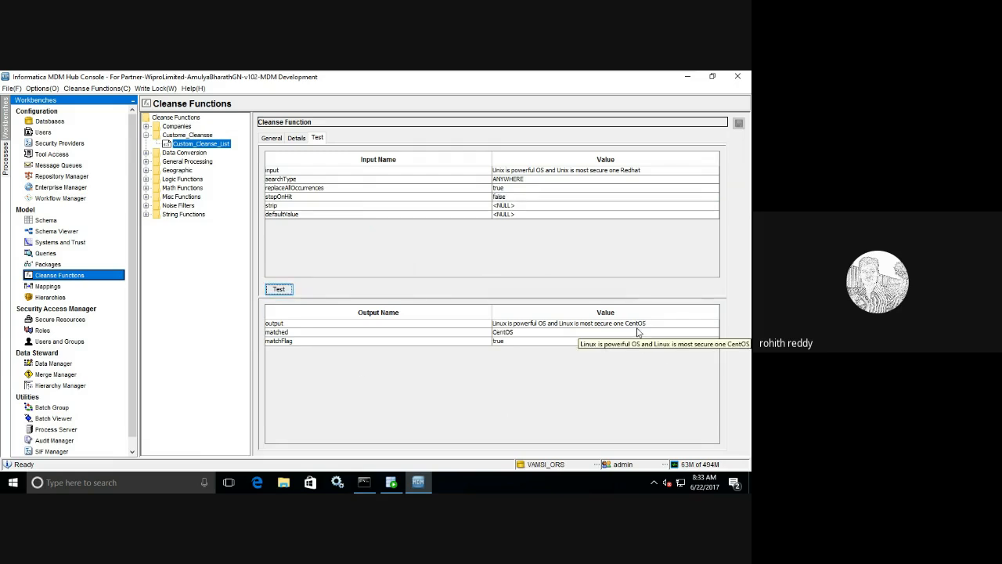
- Change the Fedora→CentOS entry's search string to Jboss
{"action": "left_click", "coordinate": [300, 139]}
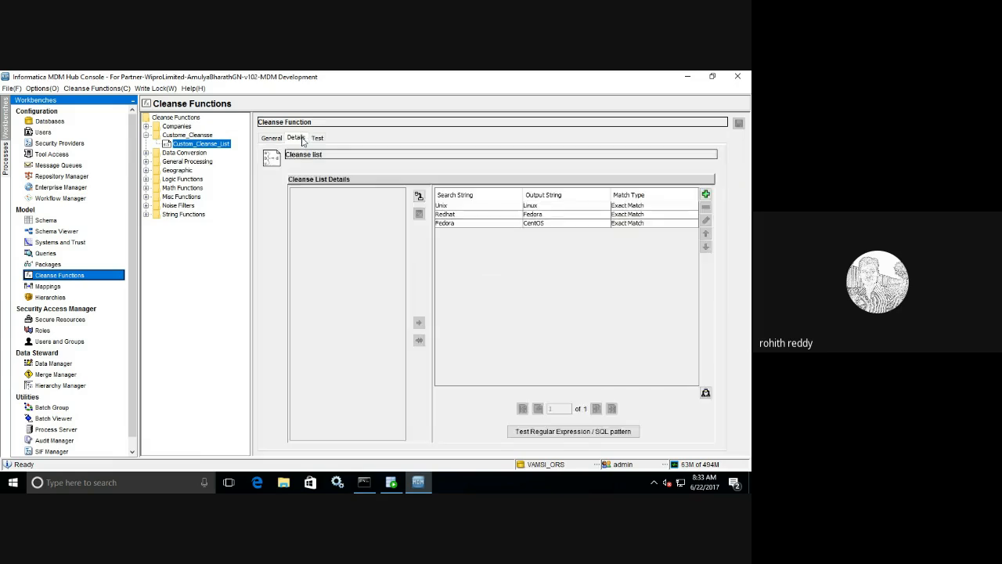
{"action": "left_click", "coordinate": [462, 225]}
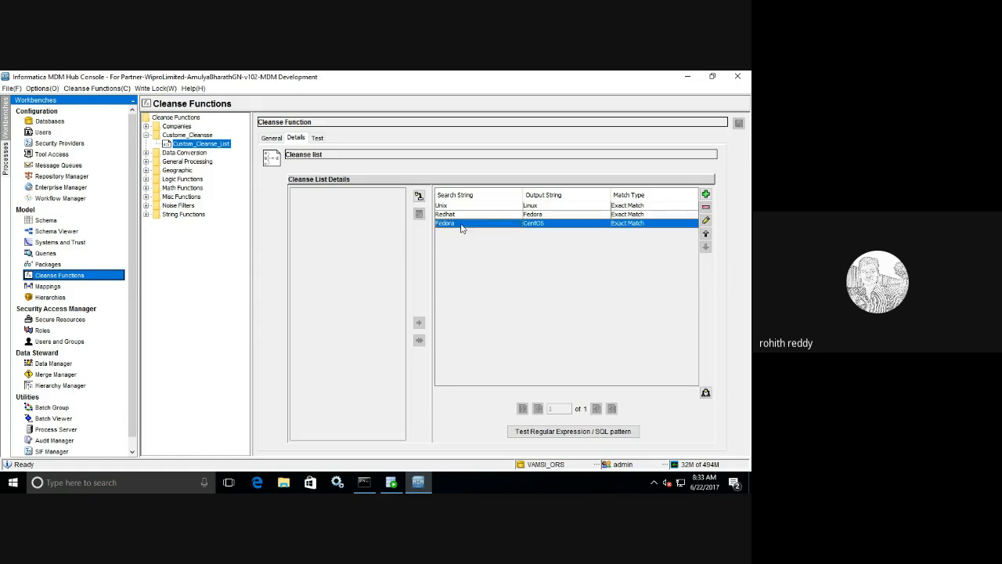
{"action": "left_click", "coordinate": [706, 220]}
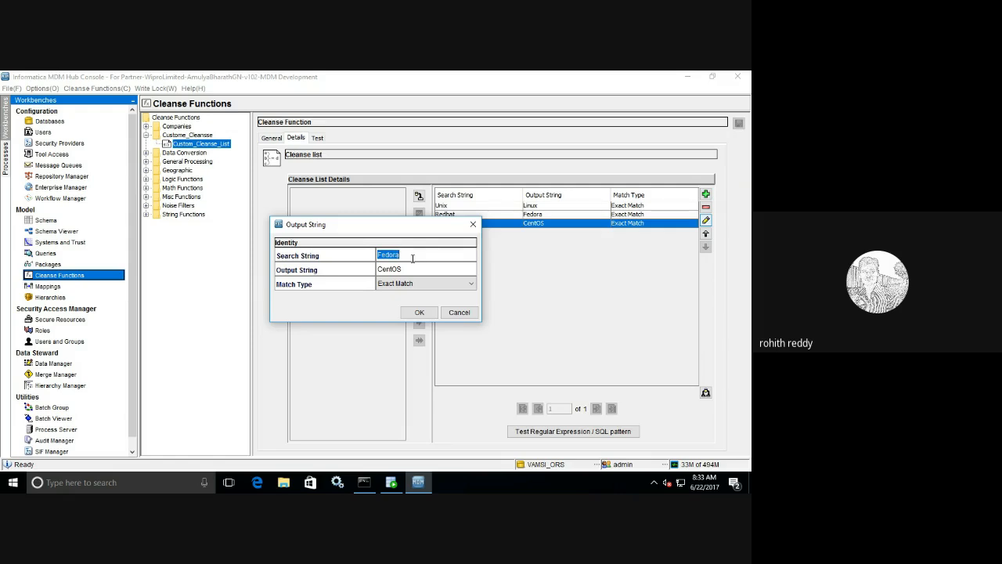
{"action": "type", "text": "."}
{"action": "left_click", "coordinate": [419, 312]}
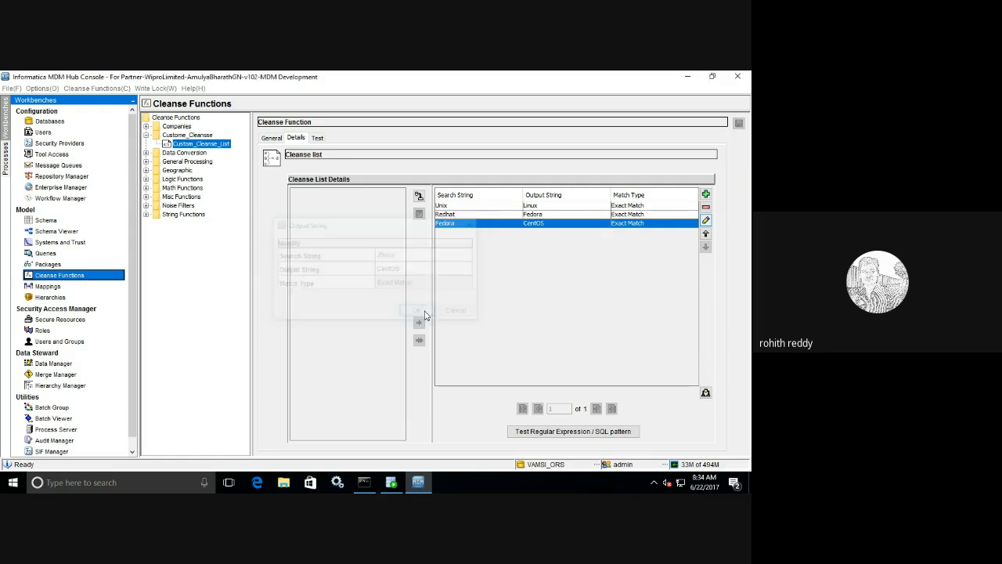
- Retest against the updated list so the Redhat sentence ends in Fedora
{"action": "left_click", "coordinate": [316, 138]}
{"action": "left_click", "coordinate": [277, 291]}
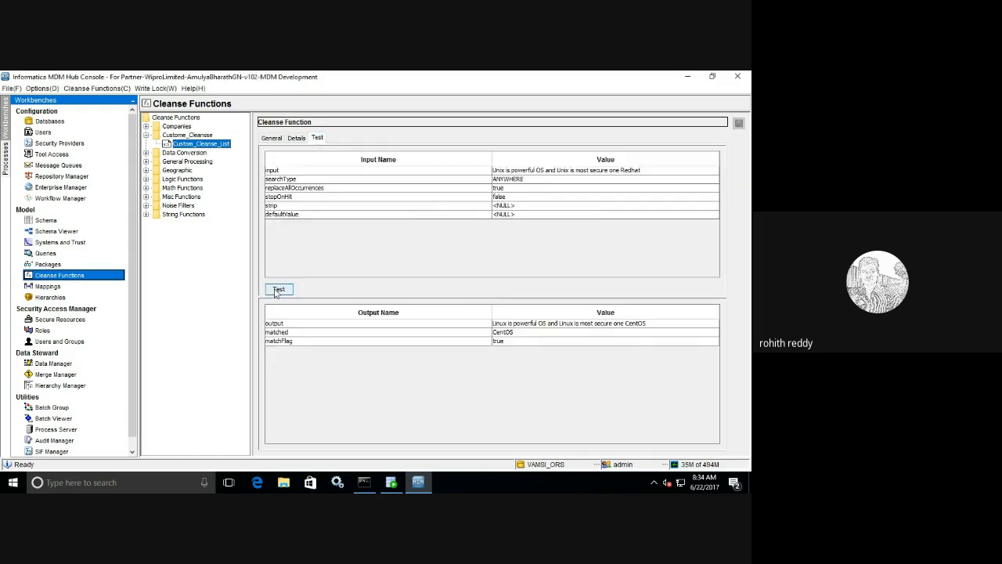
{"action": "left_click", "coordinate": [276, 291]}
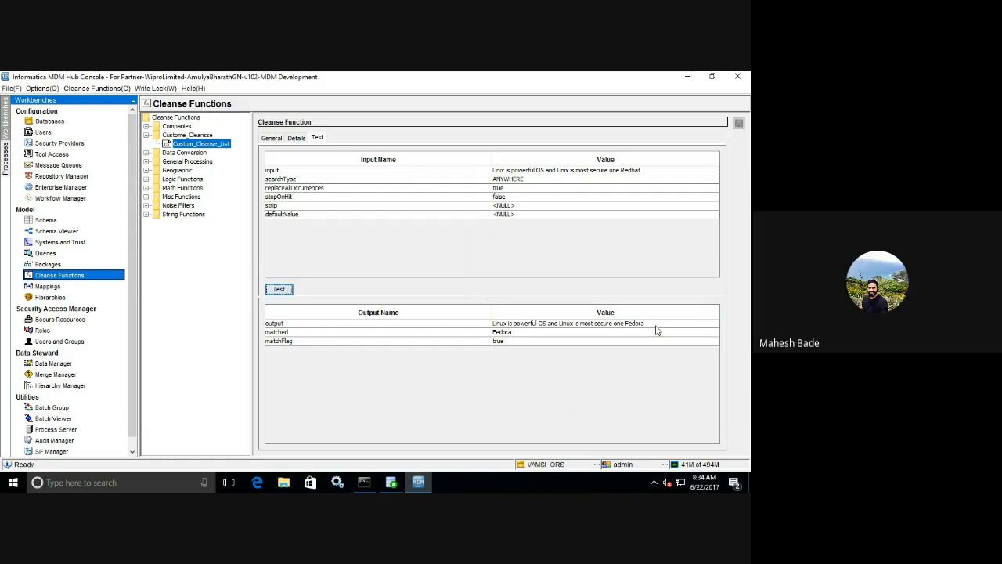
- Set strip to true and rerun the test
{"action": "left_click", "coordinate": [522, 206]}
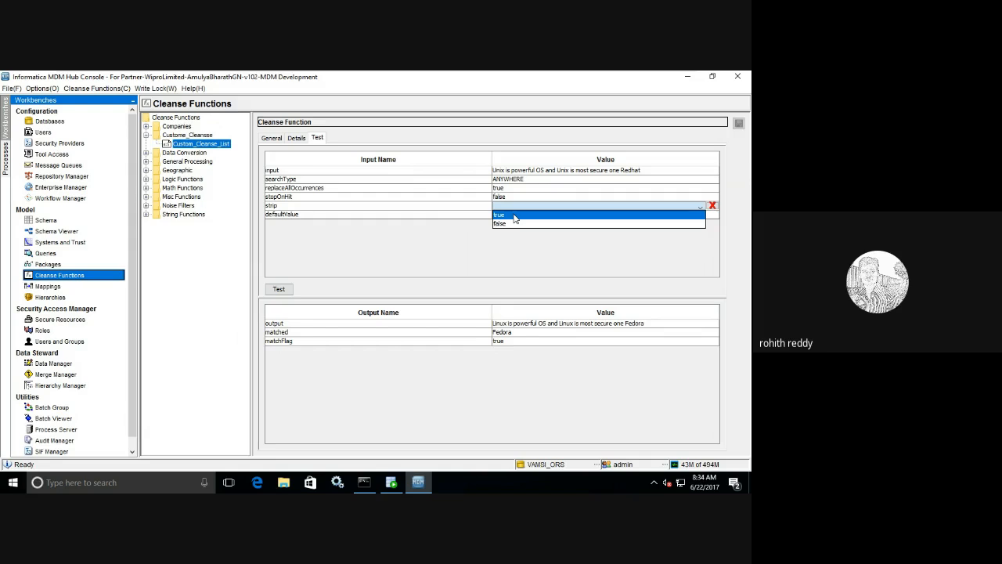
{"action": "left_click", "coordinate": [514, 215]}
{"action": "left_click", "coordinate": [278, 289]}
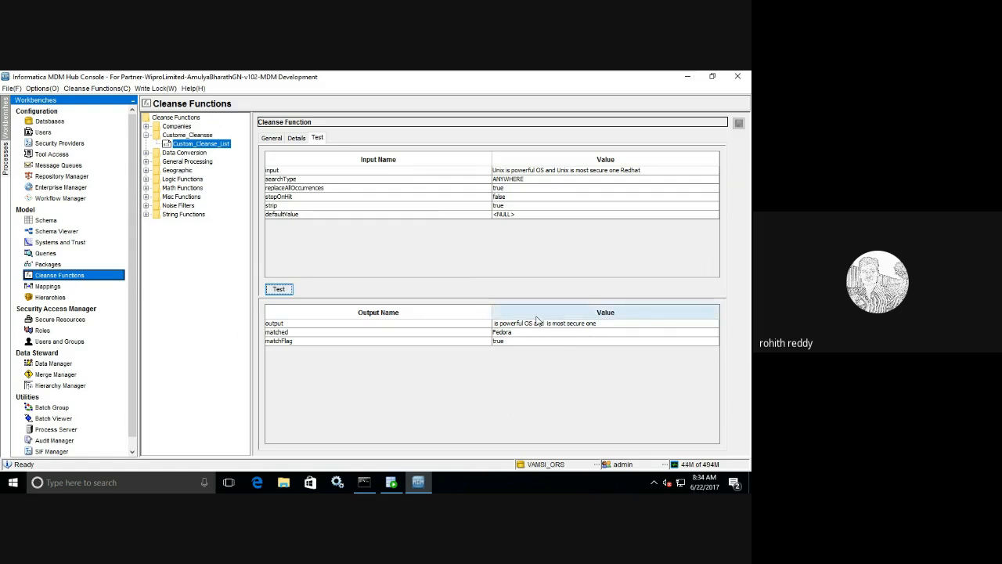
- Enter a defaultValue, change searchType from ANYWHERE to ENTIRE, and retest
{"action": "left_click", "coordinate": [515, 213]}
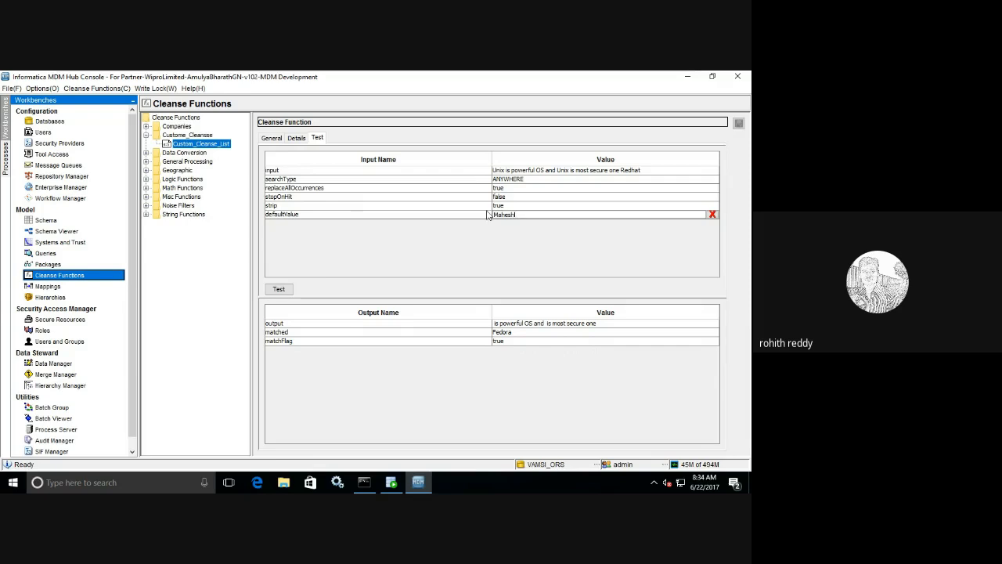
{"action": "left_click", "coordinate": [524, 180]}
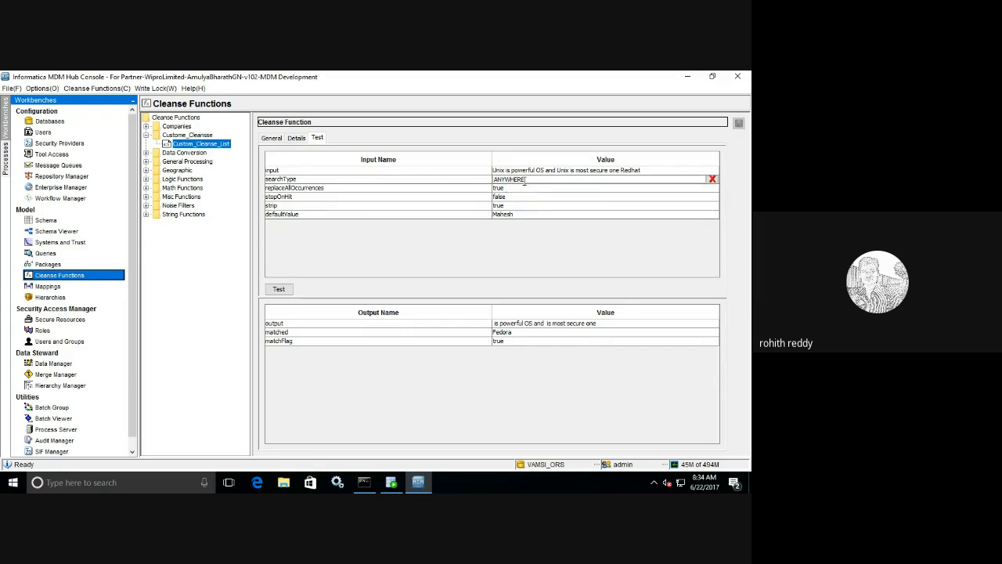
{"action": "left_click", "coordinate": [711, 179]}
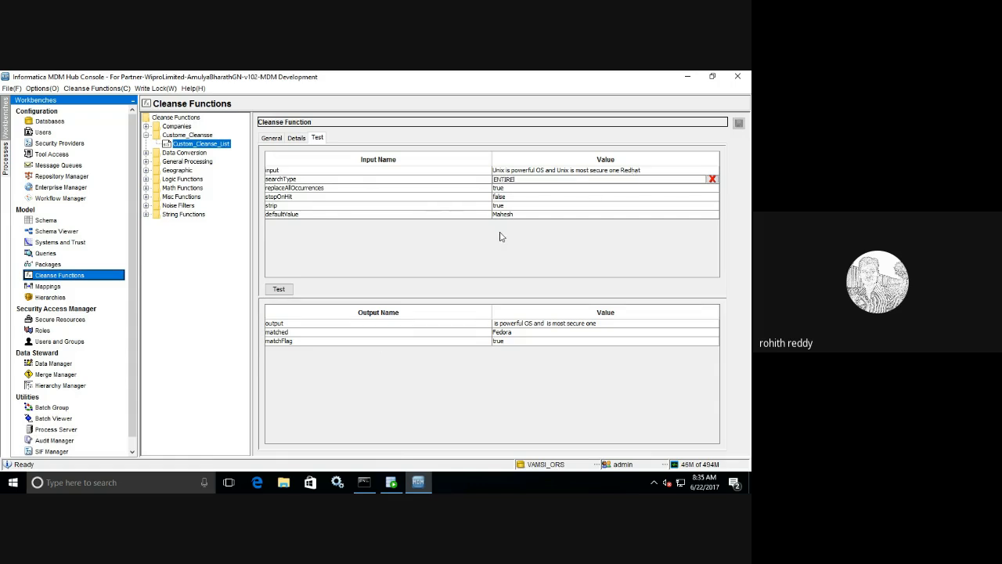
{"action": "left_click", "coordinate": [279, 289]}
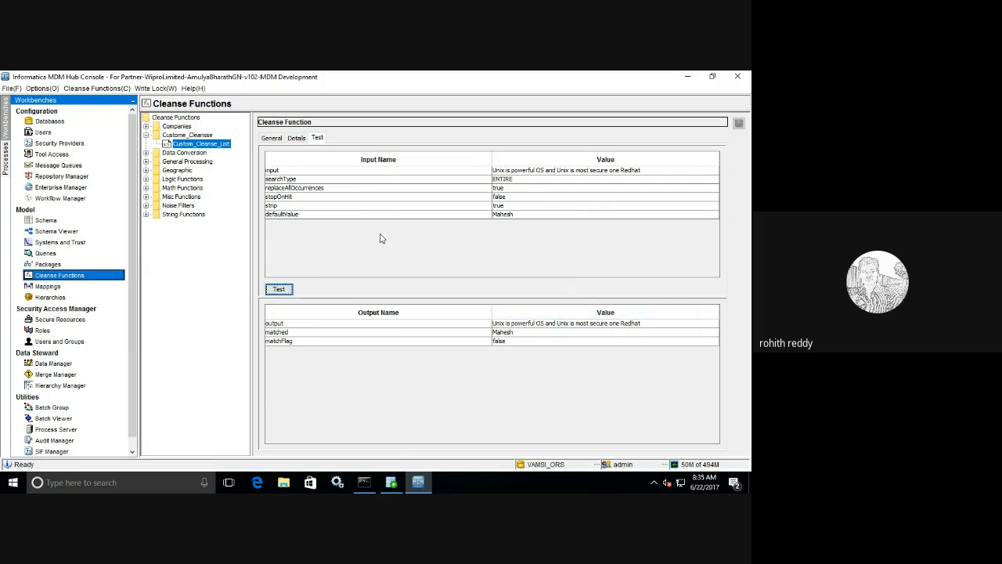
- Create the Contact_Validation regular expression function in Custome_Cleansse and start editing its input expression
{"action": "left_click", "coordinate": [204, 135]}
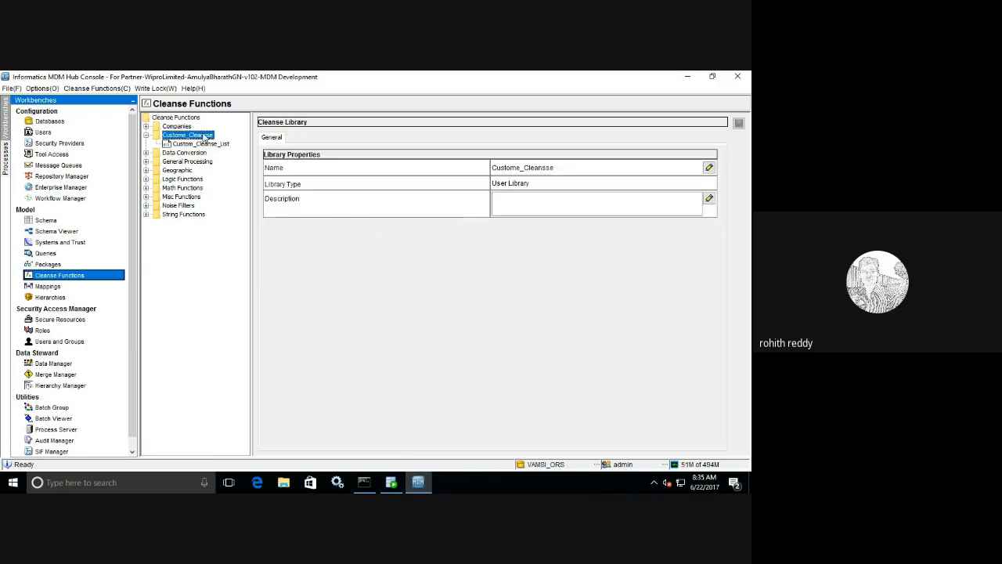
{"action": "right_click", "coordinate": [203, 134]}
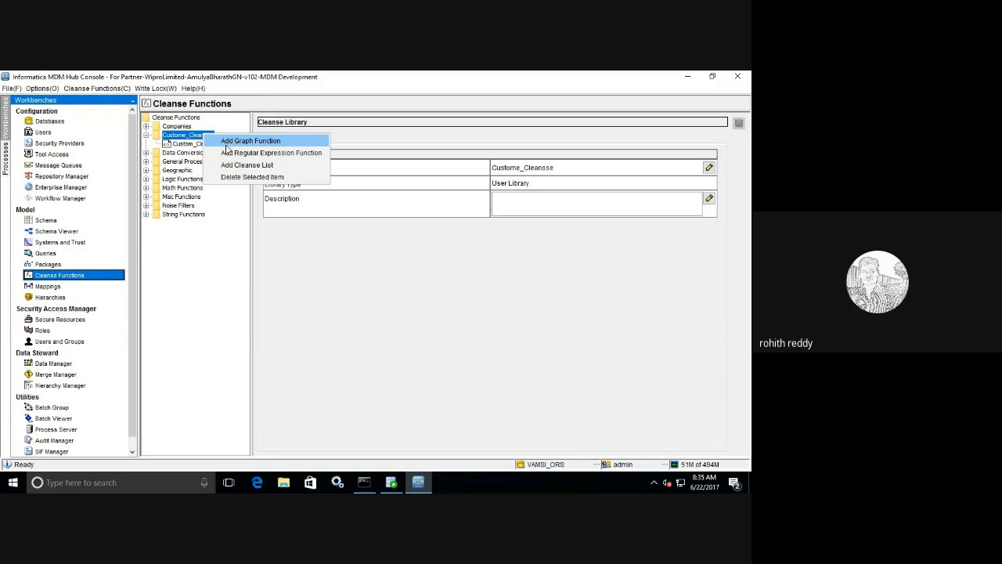
{"action": "left_click", "coordinate": [250, 154]}
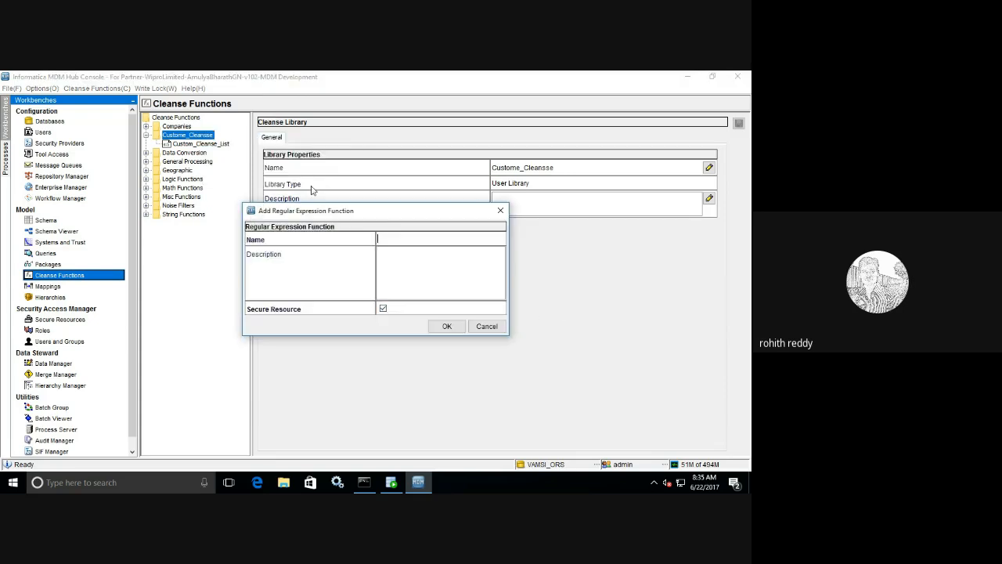
{"action": "left_click", "coordinate": [414, 237]}
{"action": "type", "text": "Contact_Validation"}
{"action": "left_click", "coordinate": [444, 326]}
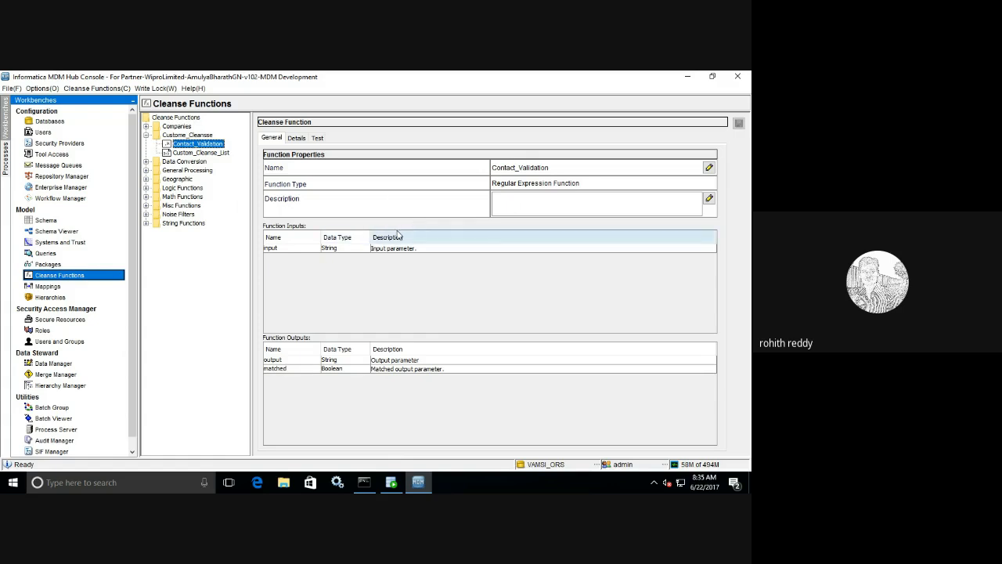
{"action": "left_click", "coordinate": [298, 139]}
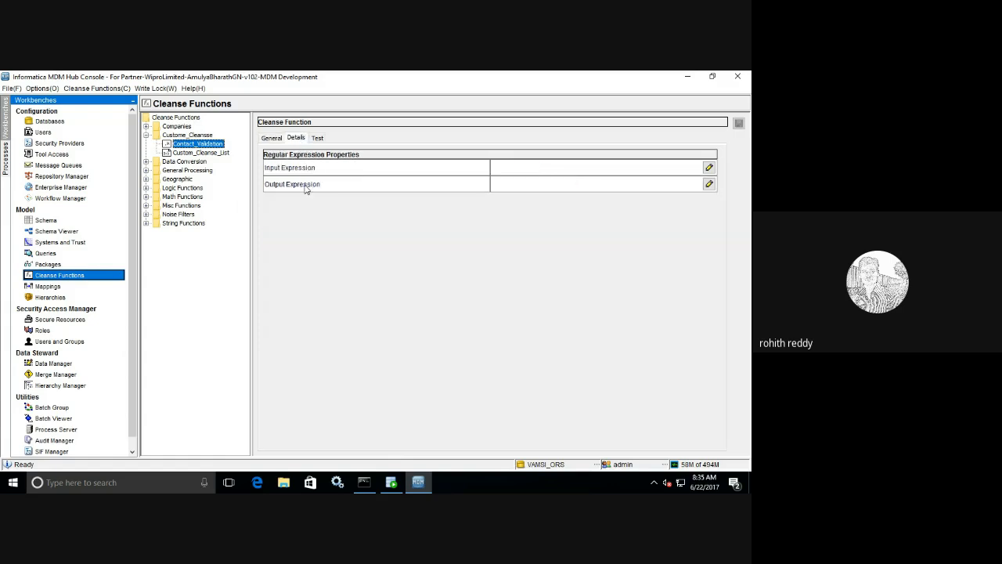
{"action": "left_click", "coordinate": [553, 171]}
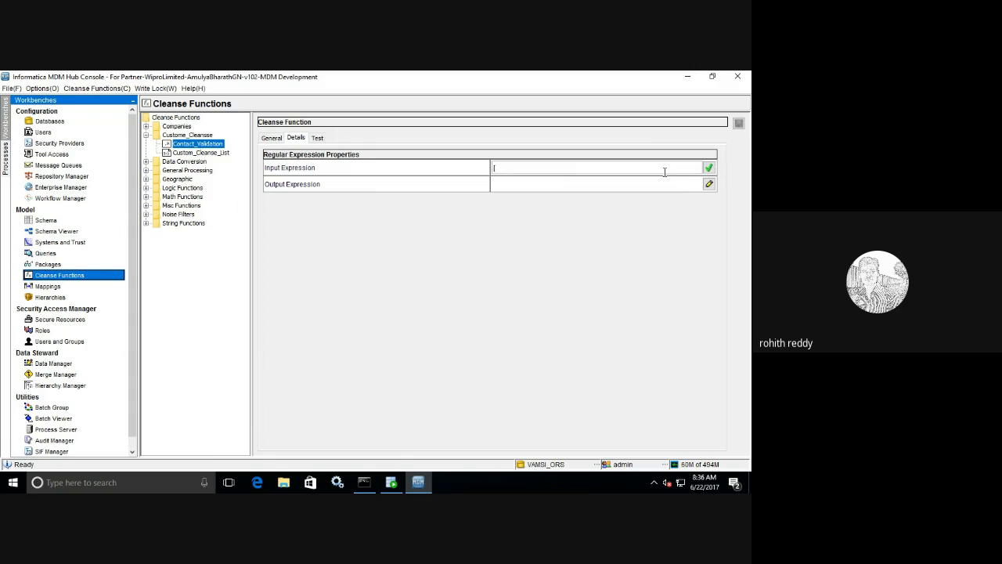
- Enter [9-8]{1}[0-9]{9} as Contact_Validation's input expression
{"action": "type", "text": "9-8"}
{"action": "type", "text": "}[0-9"}
{"action": "type", "text": "]{9"}
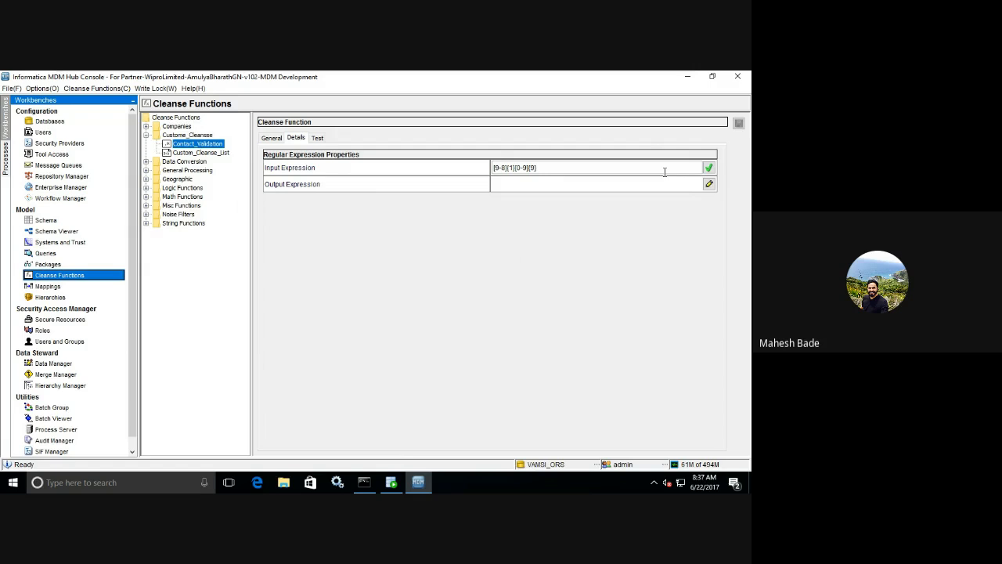
{"action": "left_click", "coordinate": [318, 138]}
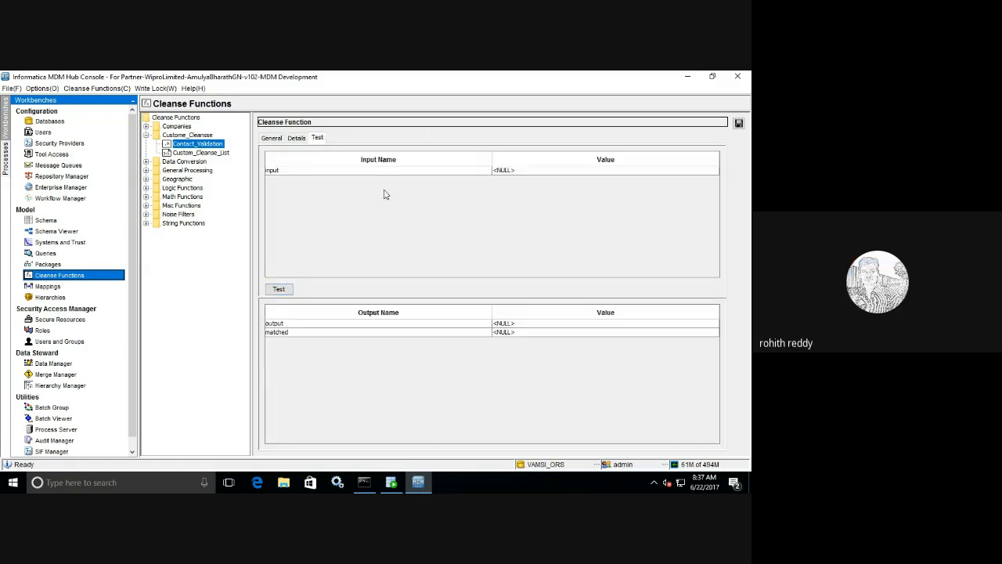
{"action": "left_click", "coordinate": [580, 170]}
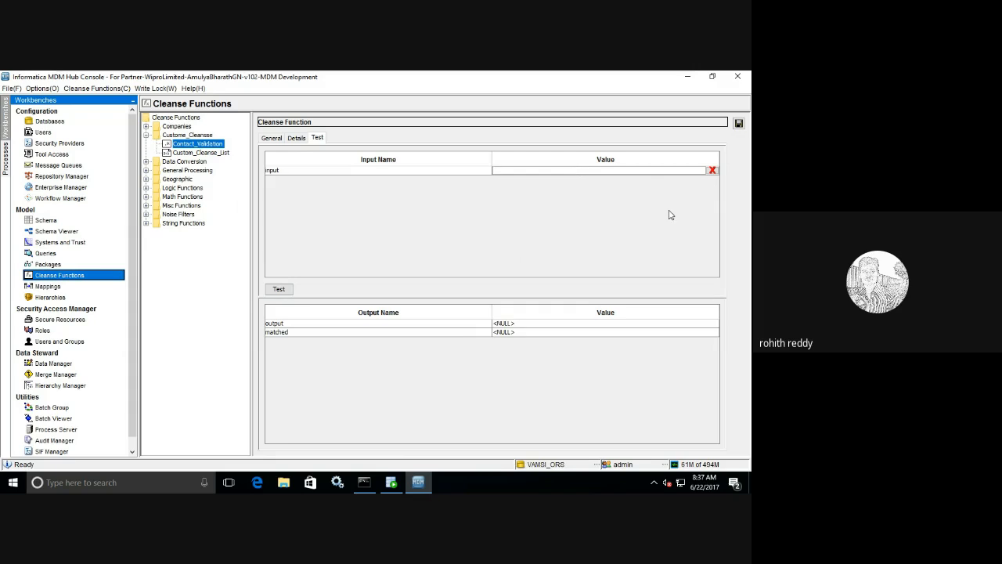
{"action": "left_click", "coordinate": [279, 290]}
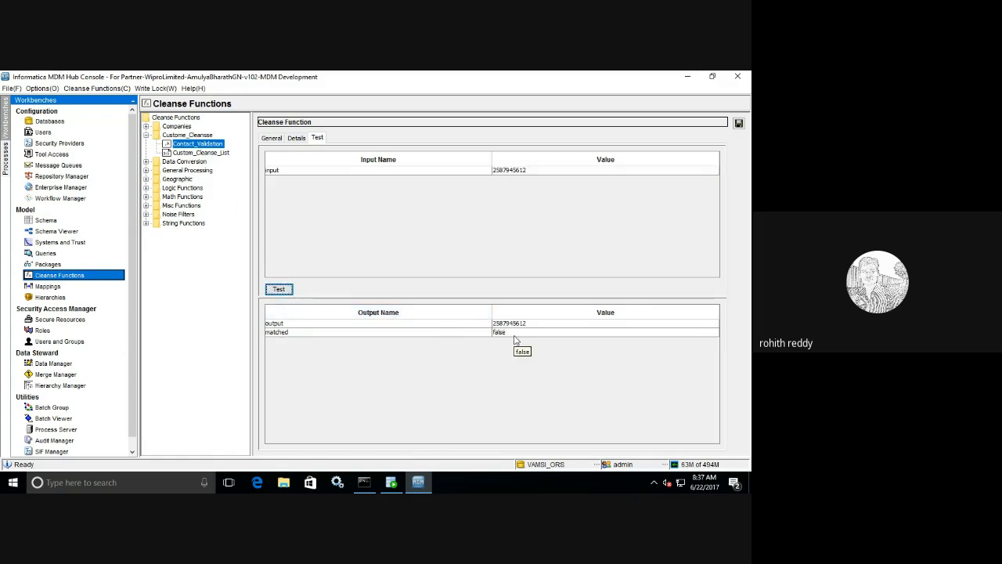
{"action": "double_click", "coordinate": [496, 170]}
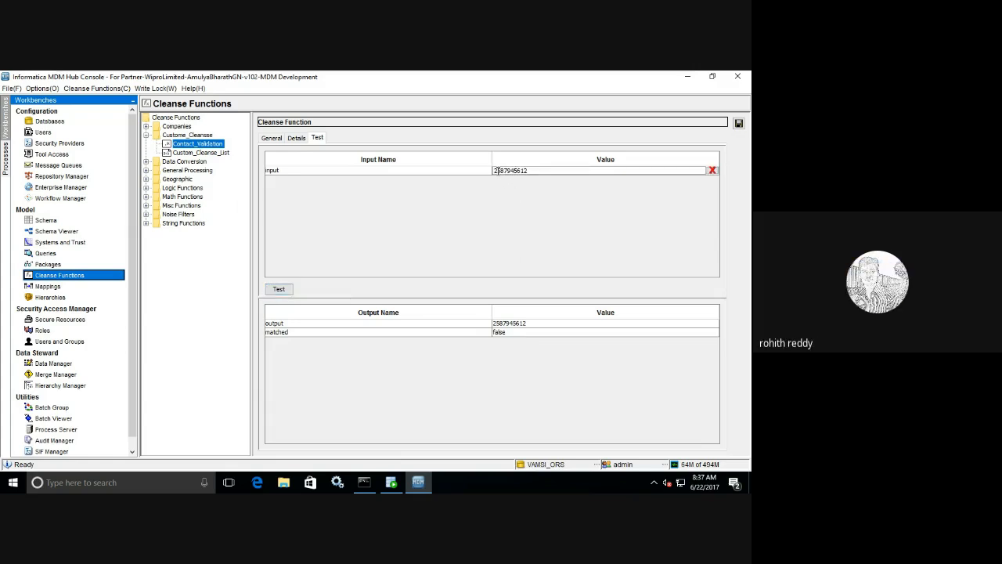
{"action": "key", "text": "BackSpace"}
{"action": "type", "text": "8"}
{"action": "left_click", "coordinate": [277, 289]}
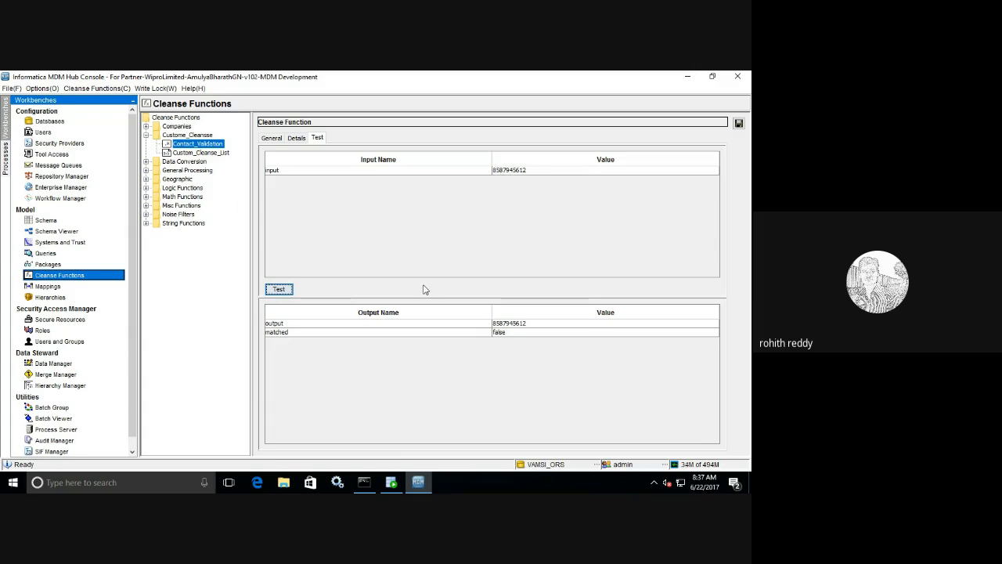
- Change the input expression to [9-8]{1,1}[0-9]{9,9} and save the function
{"action": "left_click", "coordinate": [296, 138]}
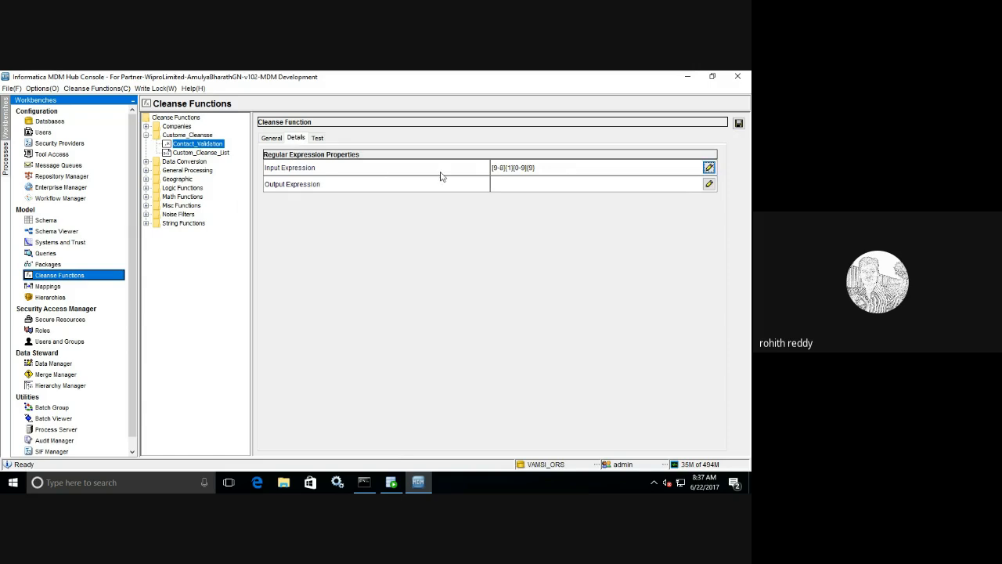
{"action": "double_click", "coordinate": [512, 168]}
{"action": "left_click", "coordinate": [512, 168]}
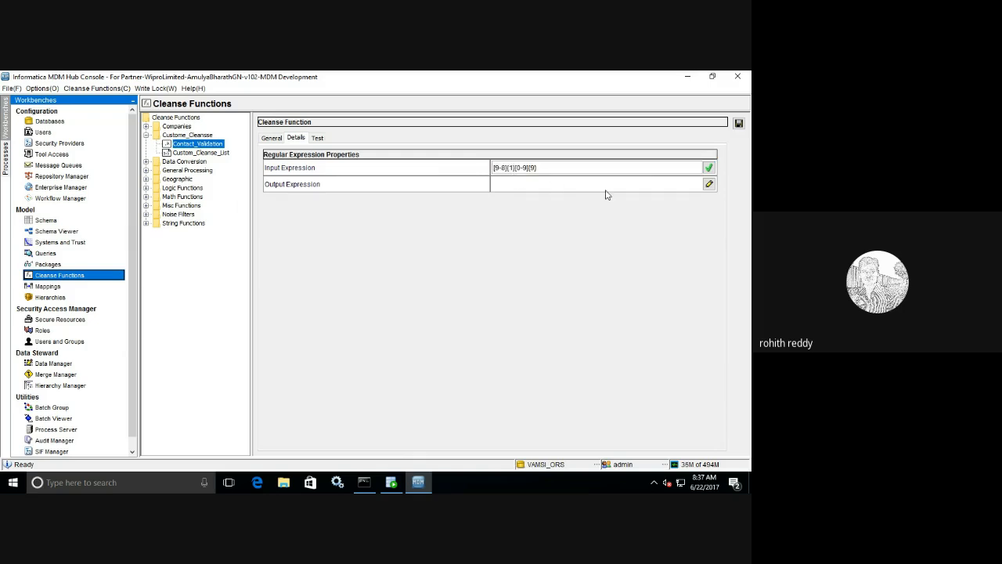
{"action": "type", "text": ",1"}
{"action": "type", "text": ",9"}
{"action": "left_click", "coordinate": [317, 138]}
{"action": "left_click", "coordinate": [548, 303]}
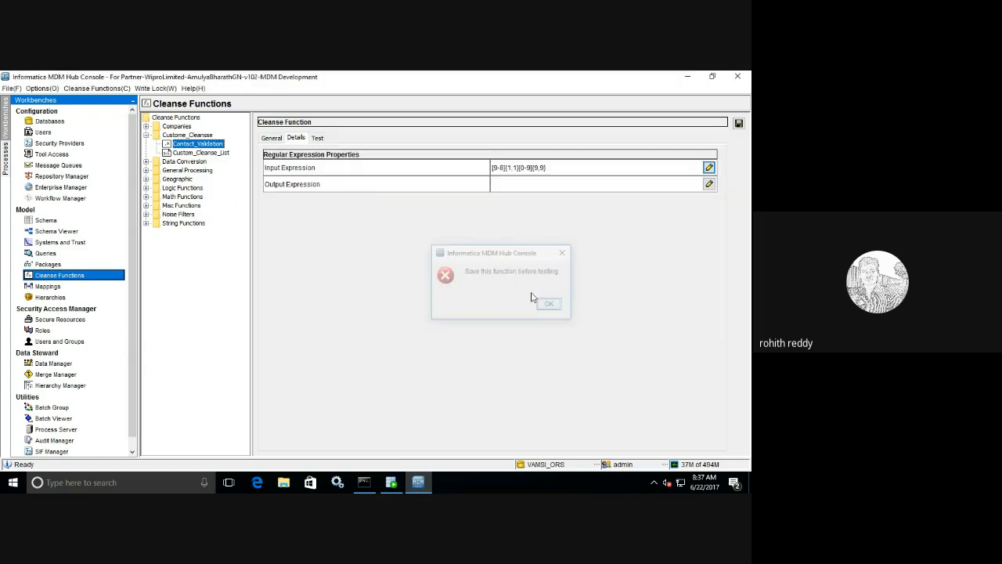
{"action": "left_click", "coordinate": [739, 124]}
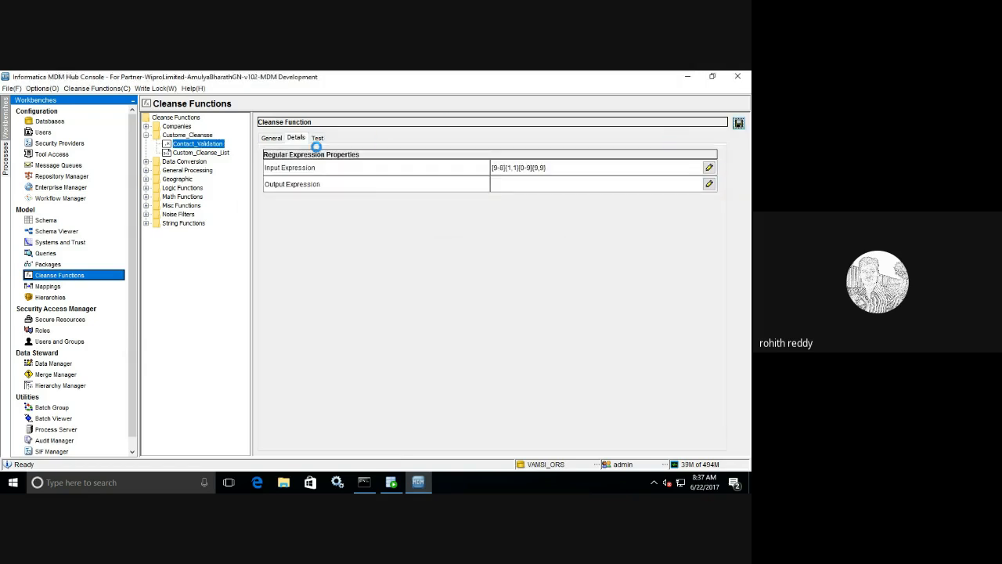
- Run the test and dismiss the illegal character range error
{"action": "left_click", "coordinate": [317, 138]}
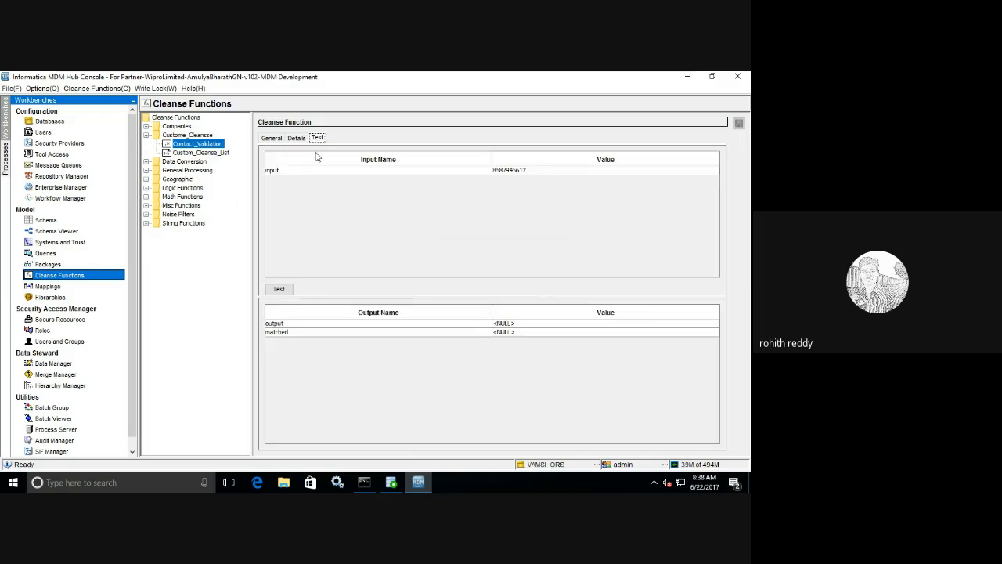
{"action": "left_click", "coordinate": [279, 289]}
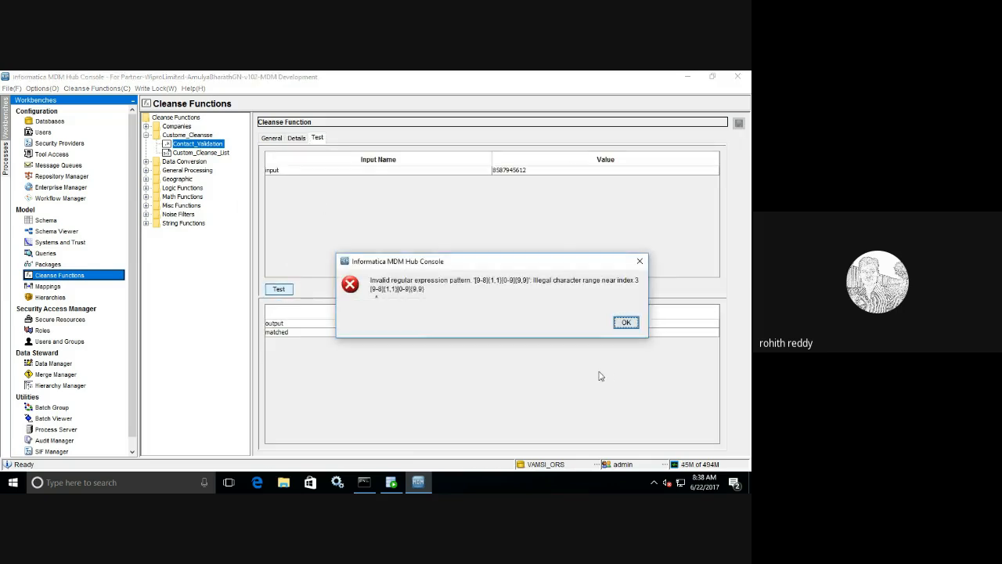
{"action": "left_click", "coordinate": [626, 323]}
- Retest the [9-8] expression and dismiss the invalid pattern error again
{"action": "left_click", "coordinate": [298, 137]}
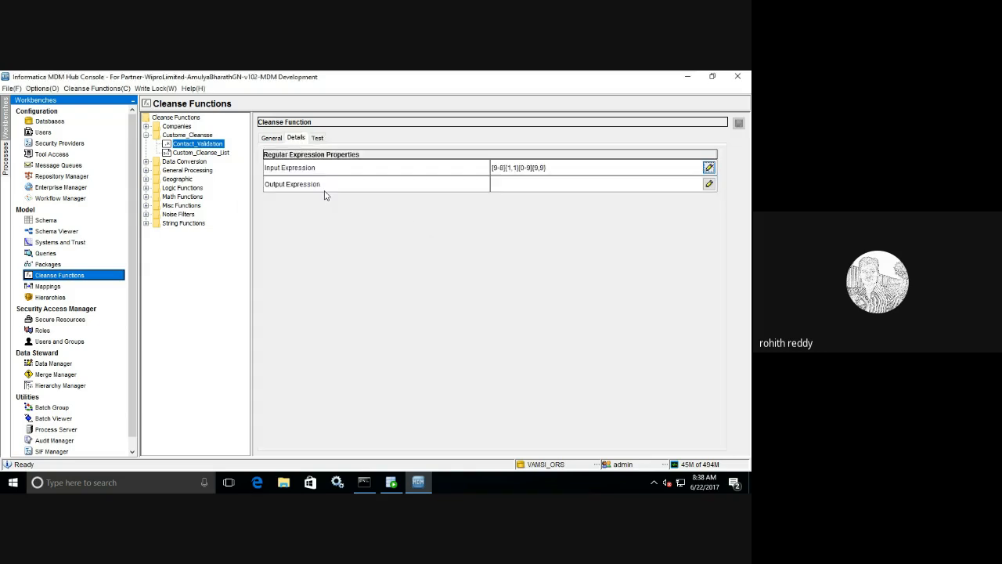
{"action": "left_click", "coordinate": [502, 169]}
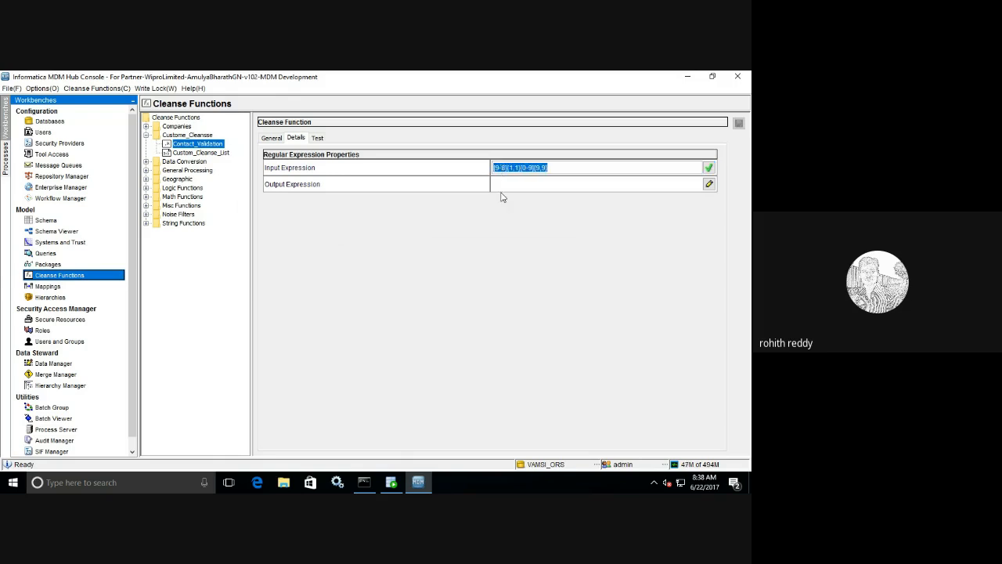
{"action": "left_click", "coordinate": [501, 168]}
{"action": "left_click", "coordinate": [320, 137]}
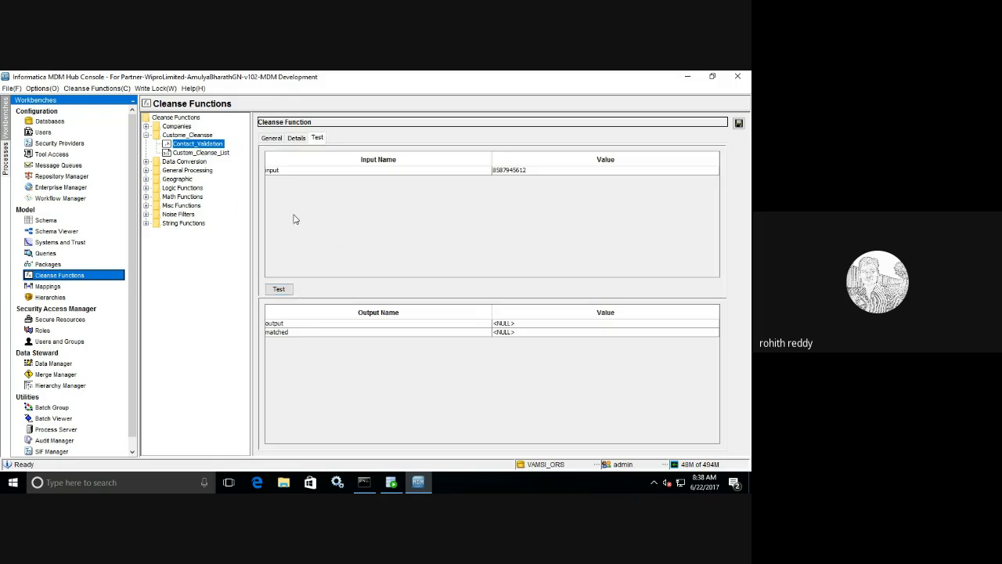
{"action": "left_click", "coordinate": [281, 290]}
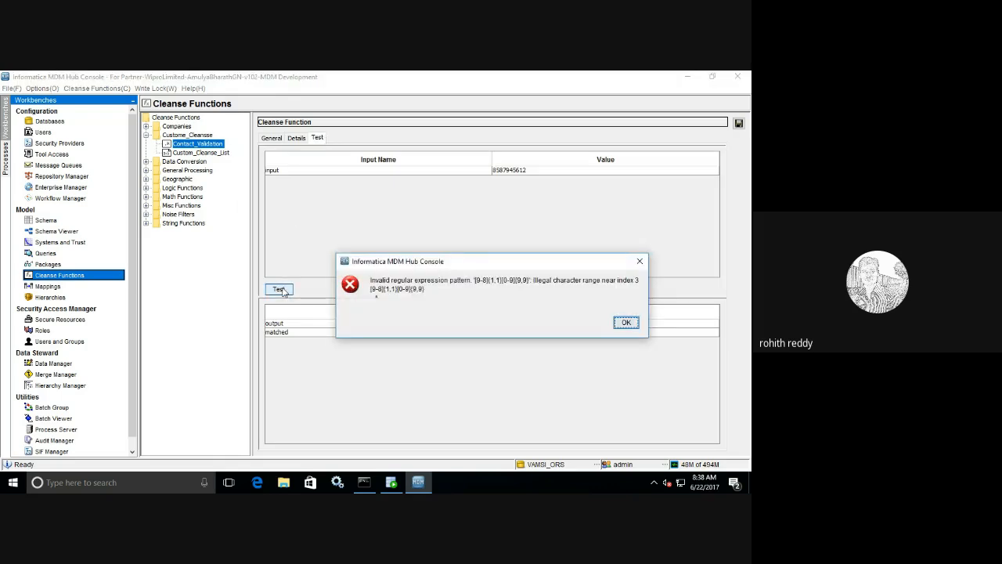
{"action": "left_click", "coordinate": [630, 332]}
- Remove 8 from the leading range and save the expression as [9]{1,1}[0-9]{9,9}
{"action": "left_click", "coordinate": [296, 138]}
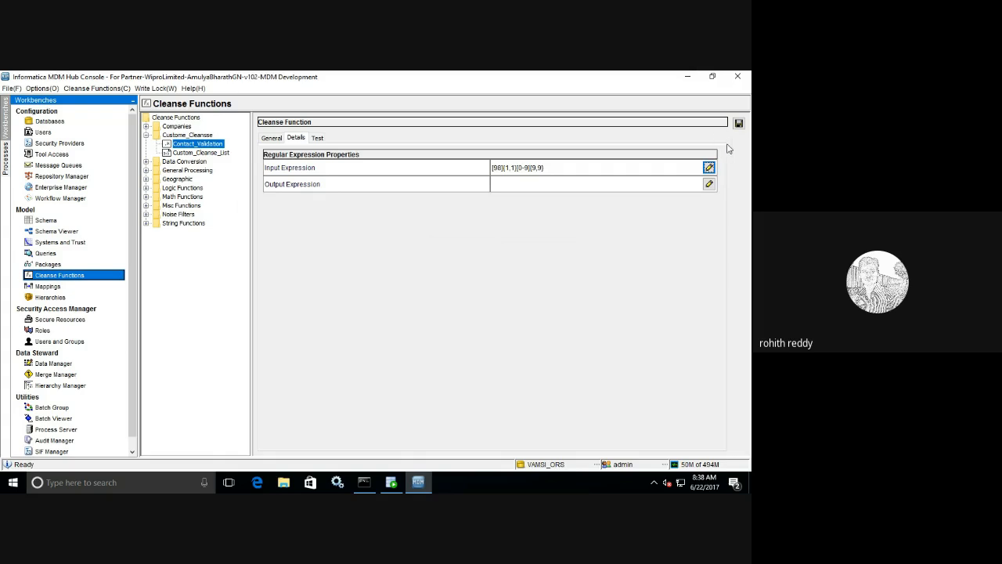
{"action": "left_click", "coordinate": [498, 172]}
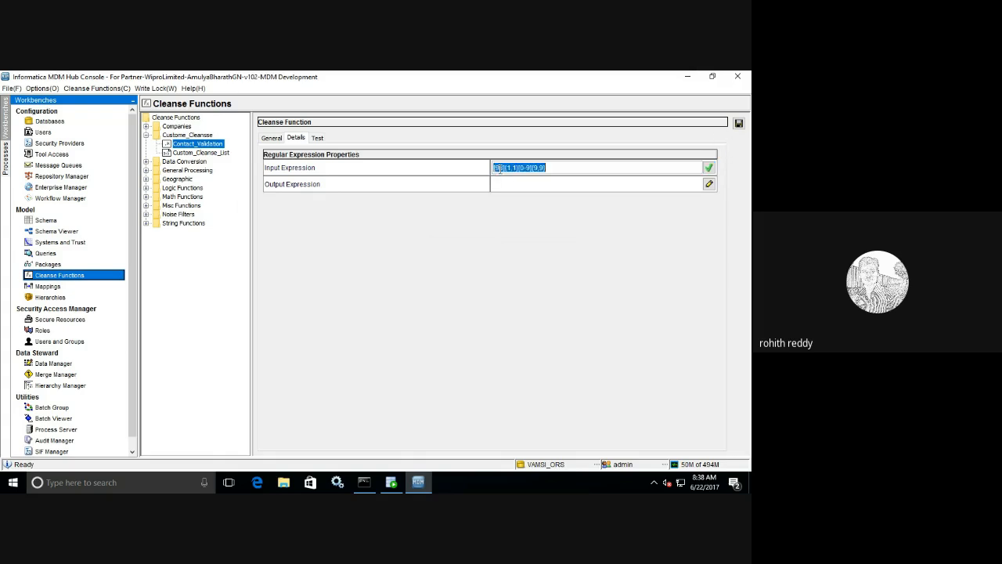
{"action": "left_click", "coordinate": [505, 171]}
{"action": "key", "text": "BackSpace"}
{"action": "left_click", "coordinate": [738, 125]}
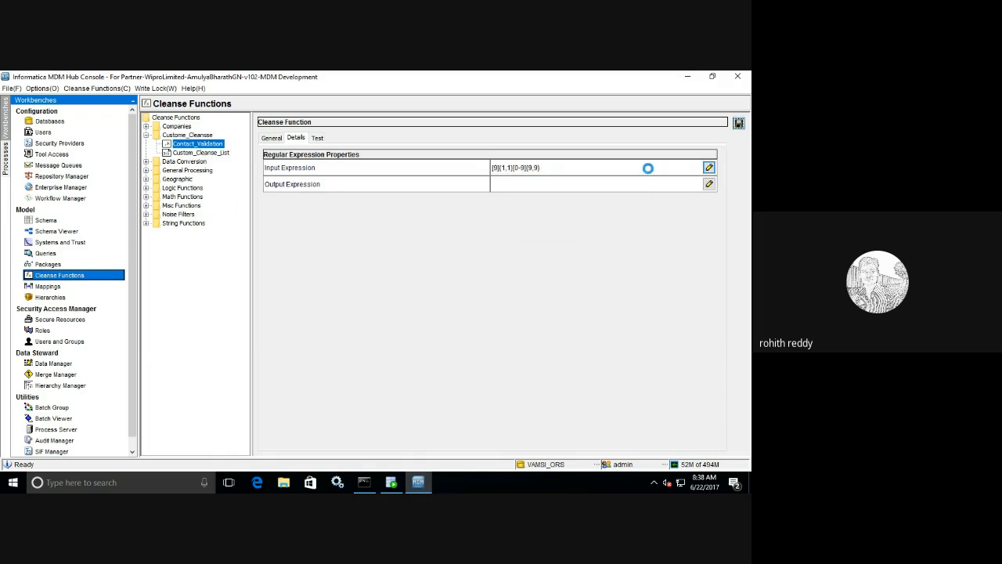
{"action": "left_click", "coordinate": [317, 138]}
{"action": "left_click", "coordinate": [280, 289]}
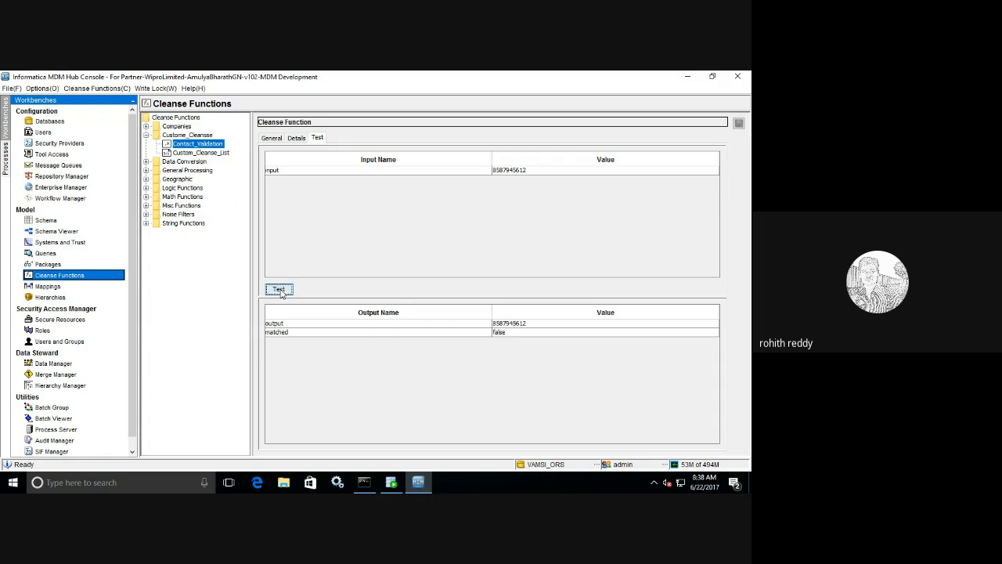
{"action": "double_click", "coordinate": [497, 170]}
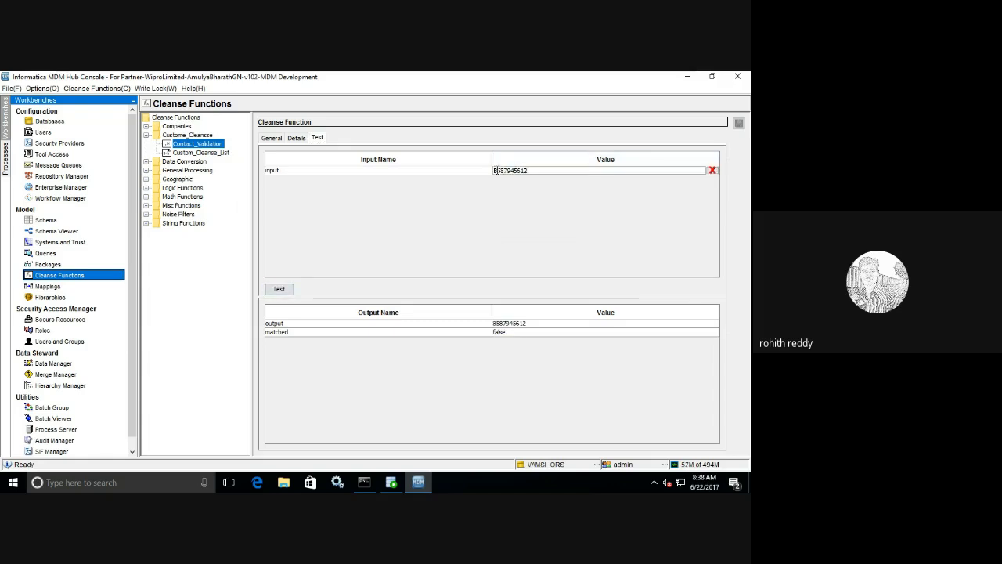
{"action": "key", "text": "BackSpace"}
{"action": "type", "text": "9"}
{"action": "left_click", "coordinate": [280, 290]}
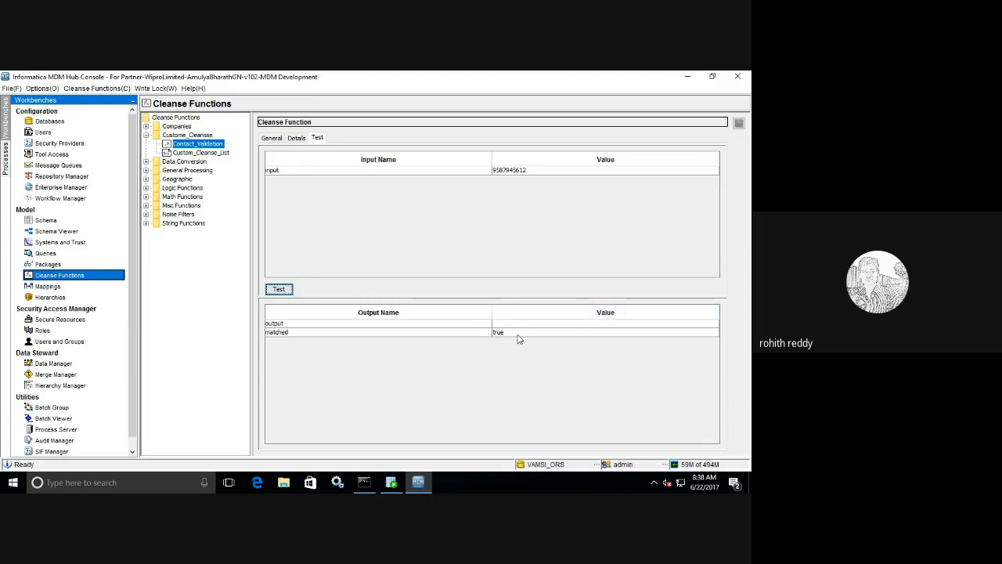
- Restore the 98 leading-digit range in the input expression and save the function
{"action": "left_click", "coordinate": [294, 138]}
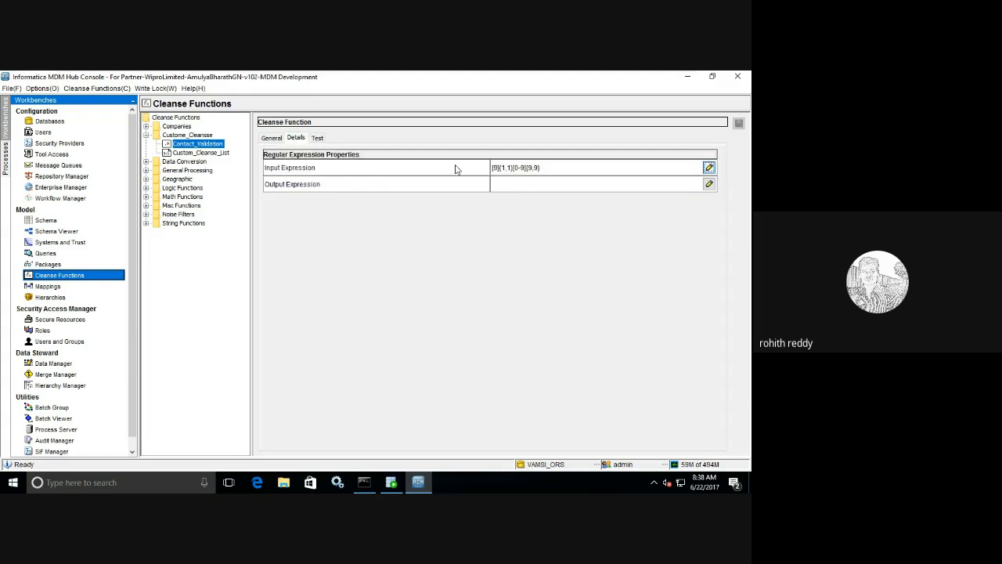
{"action": "left_click", "coordinate": [498, 167]}
{"action": "left_click", "coordinate": [498, 168]}
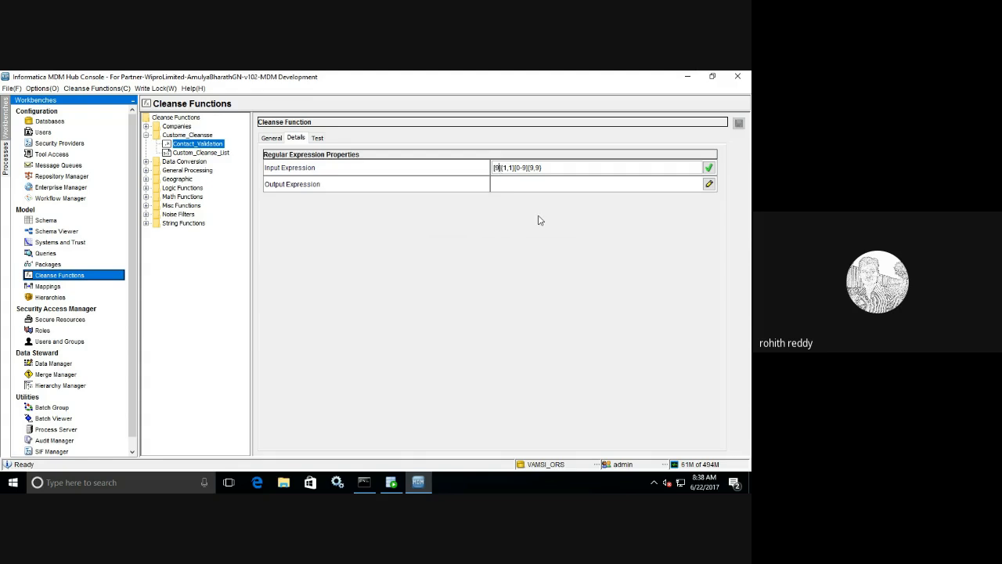
{"action": "type", "text": "8"}
{"action": "left_click", "coordinate": [709, 167]}
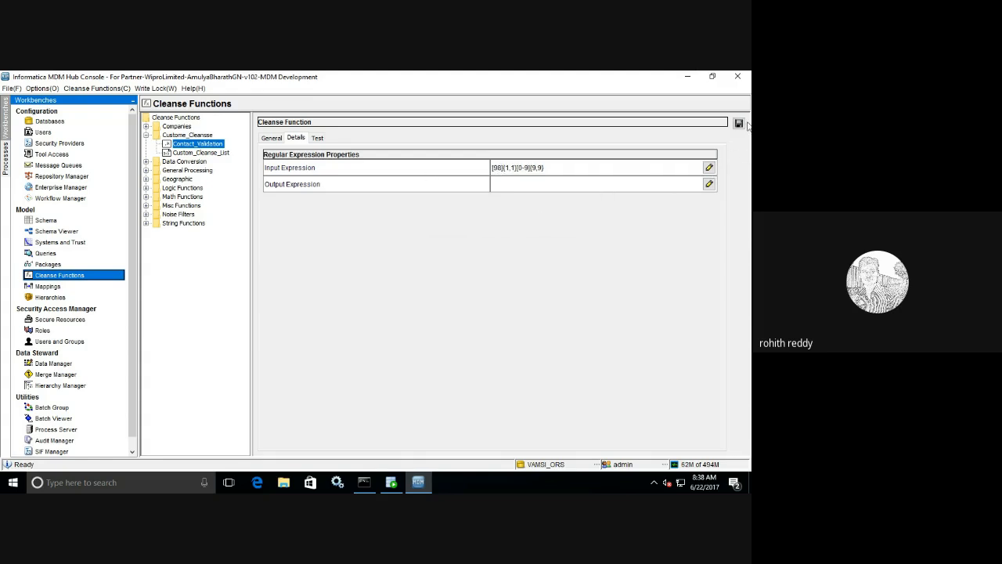
{"action": "left_click", "coordinate": [739, 122]}
{"action": "left_click", "coordinate": [318, 137]}
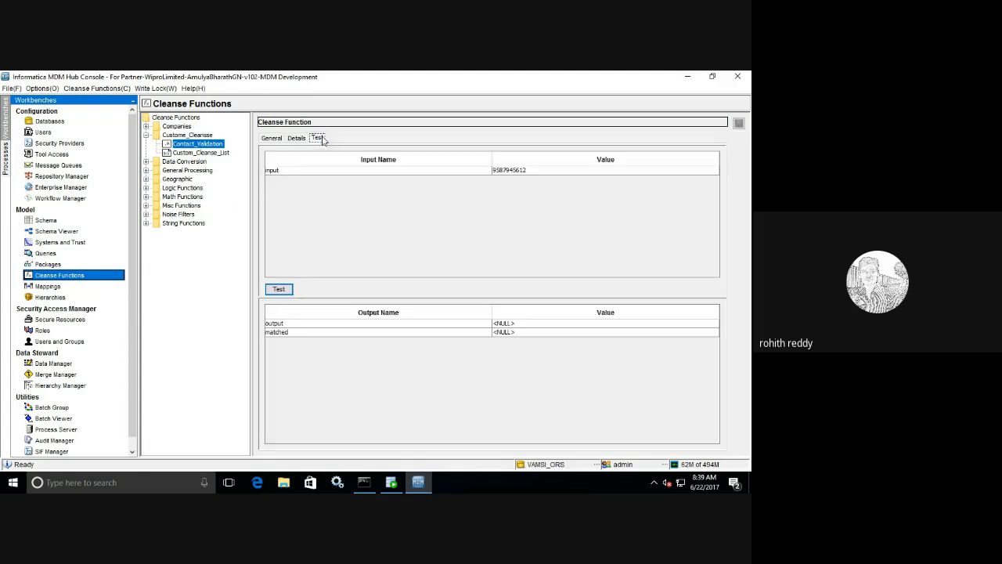
{"action": "left_click", "coordinate": [498, 171]}
{"action": "key", "text": "BackSpace"}
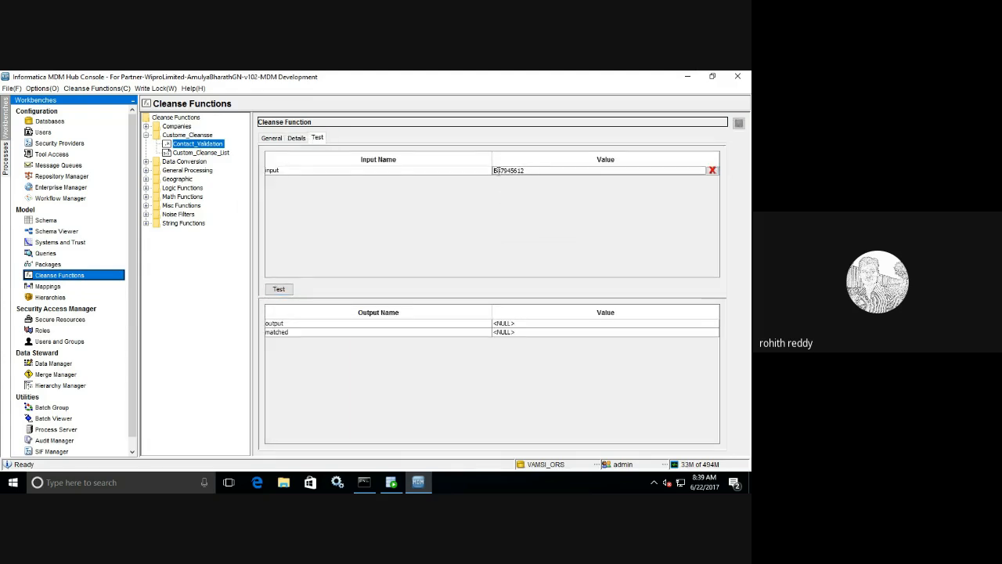
{"action": "type", "text": "8"}
{"action": "left_click", "coordinate": [279, 288]}
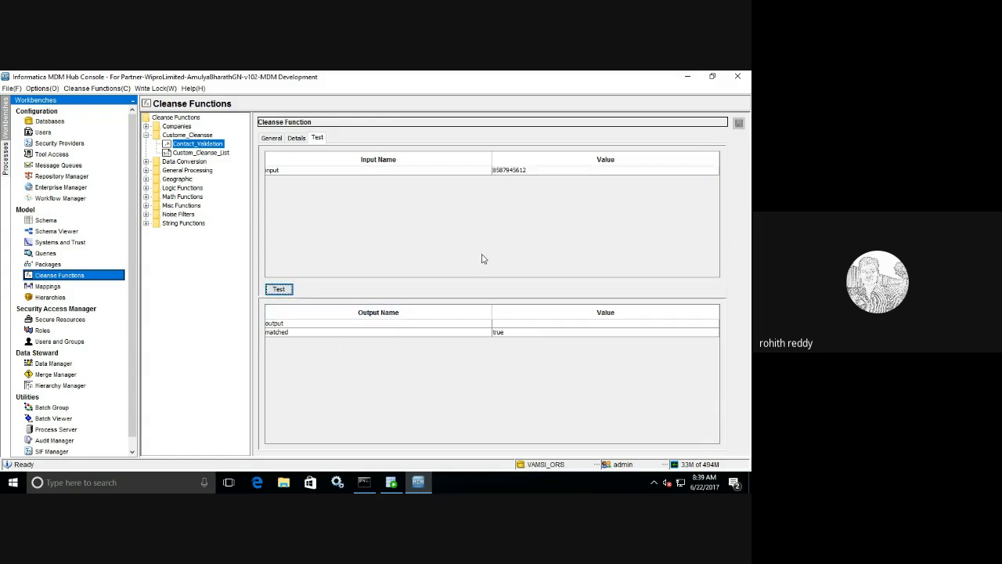
- Append 7 to make an 11-digit value and test it; it is not matched
{"action": "double_click", "coordinate": [523, 170]}
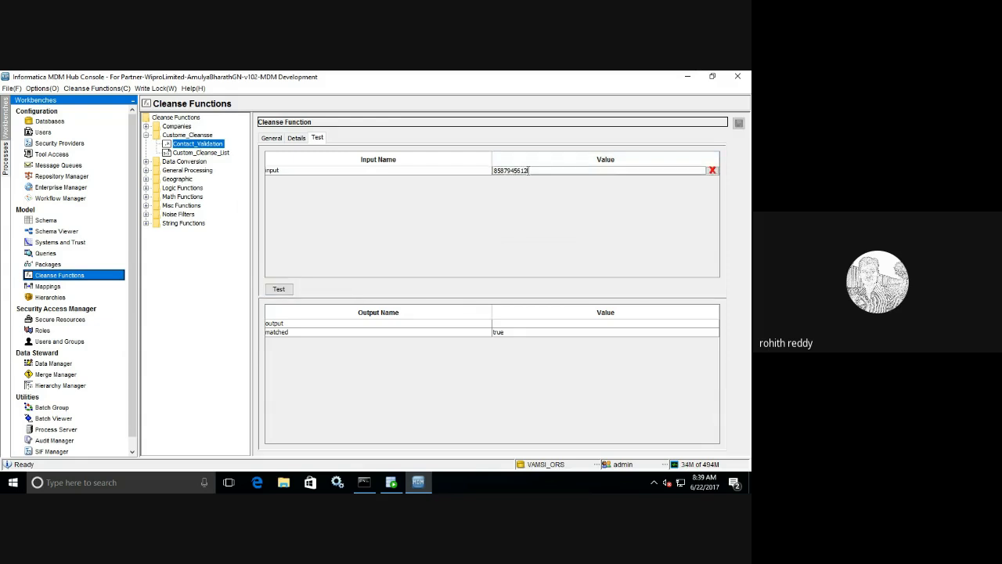
{"action": "type", "text": "7"}
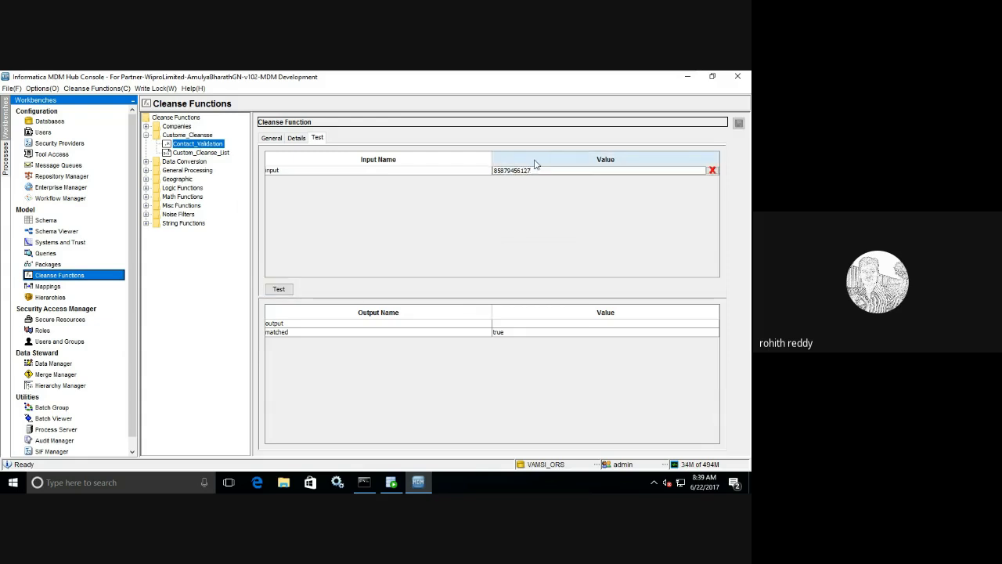
{"action": "left_click", "coordinate": [283, 290]}
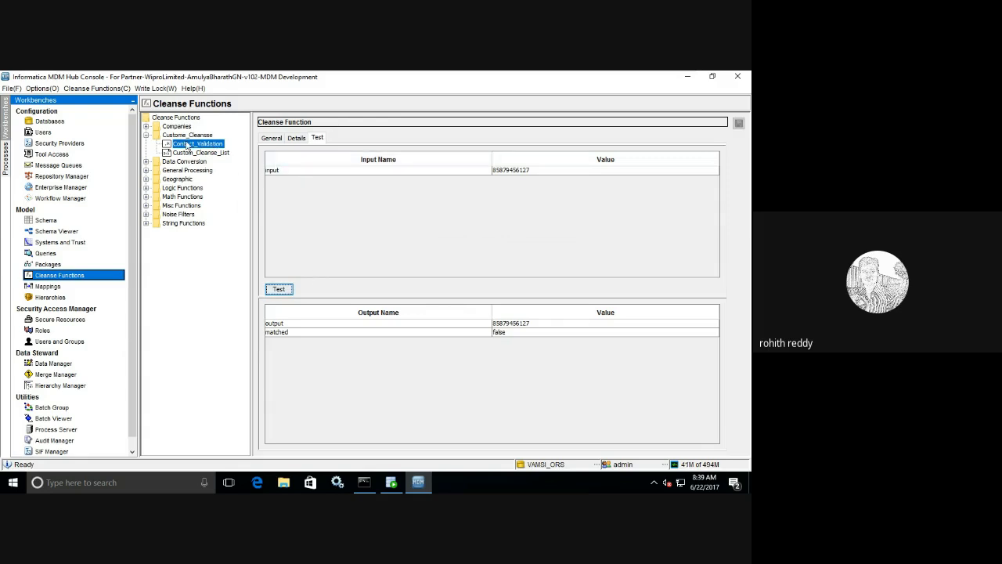
- Add a graph function to Custome_Cleanse and name it ContactValidation
{"action": "left_click", "coordinate": [188, 137]}
{"action": "right_click", "coordinate": [189, 140]}
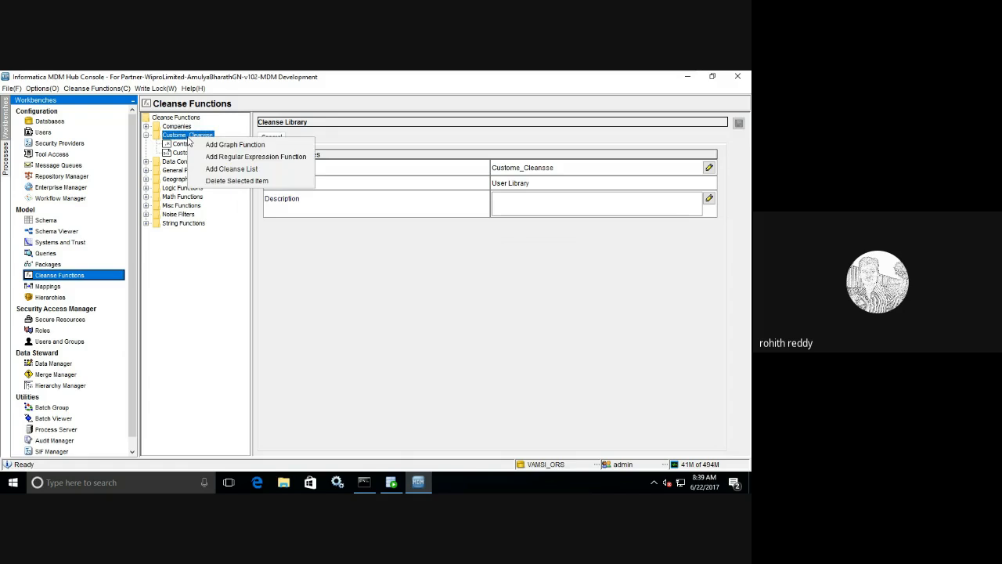
{"action": "left_click", "coordinate": [249, 148]}
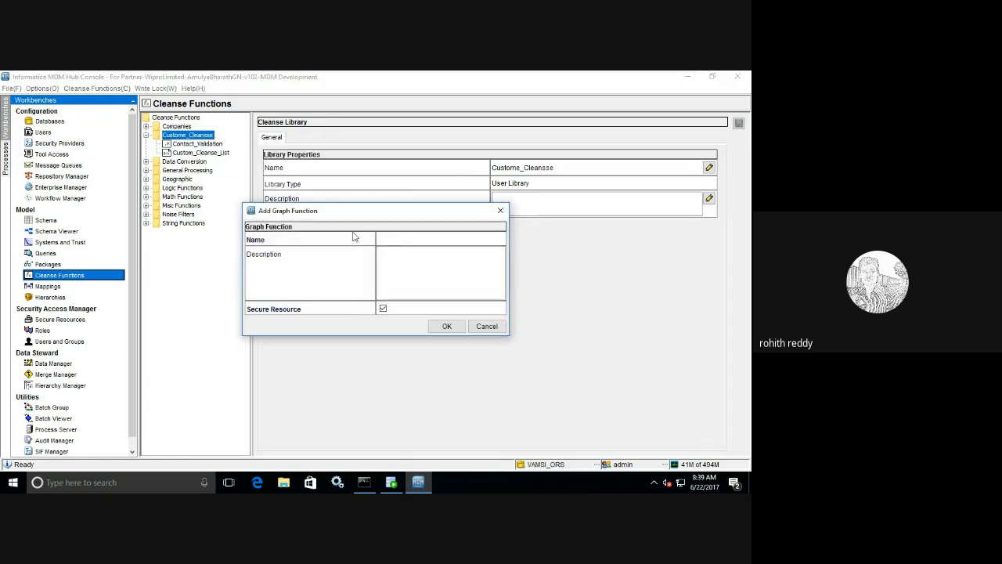
{"action": "left_click_drag", "start_coordinate": [358, 219], "coordinate": [375, 202]}
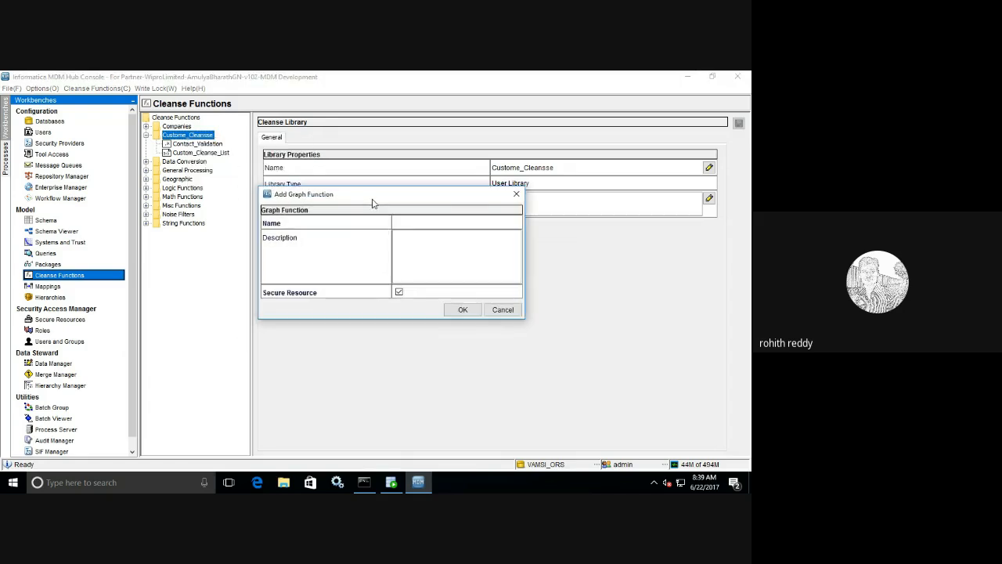
{"action": "left_click", "coordinate": [423, 223]}
{"action": "type", "text": "COntact"}
{"action": "key", "text": "BackSpace"}
{"action": "key", "text": "BackSpace"}
{"action": "key", "text": "BackSpace"}
{"action": "type", "text": "ntactValidation"}
{"action": "left_click", "coordinate": [455, 310]}
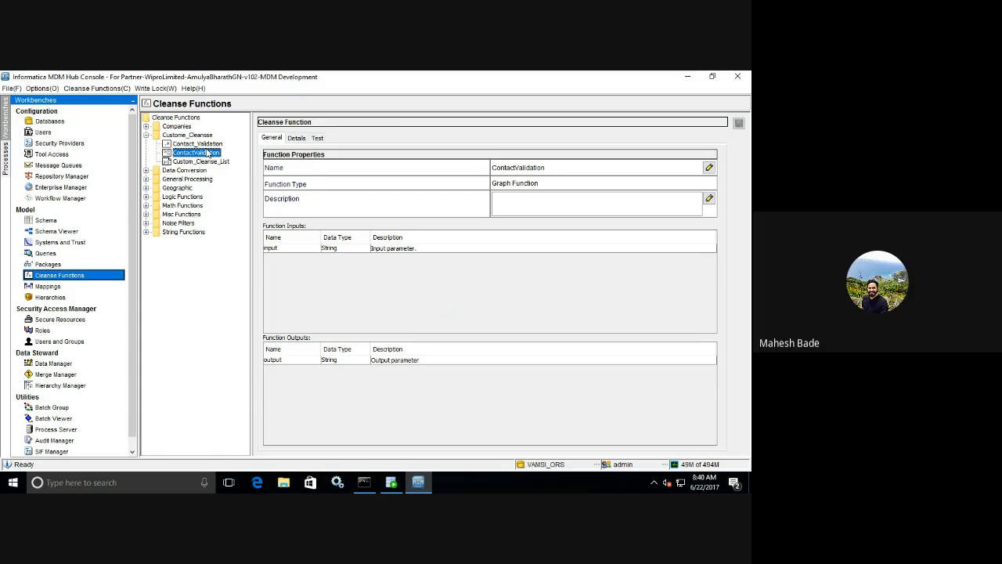
- Rename the graph's input parameter to Contact
{"action": "left_click", "coordinate": [296, 139]}
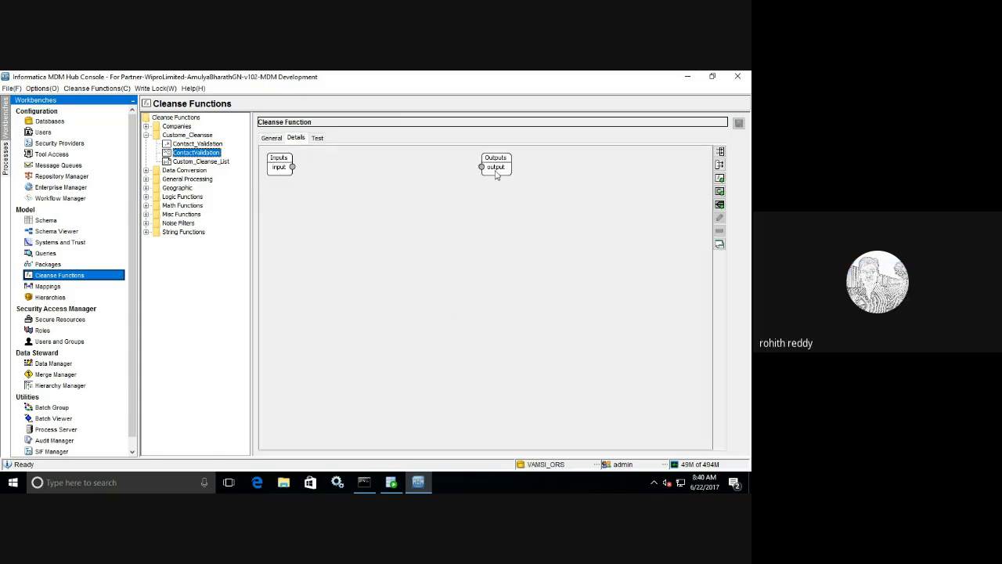
{"action": "left_click_drag", "start_coordinate": [498, 172], "coordinate": [628, 190]}
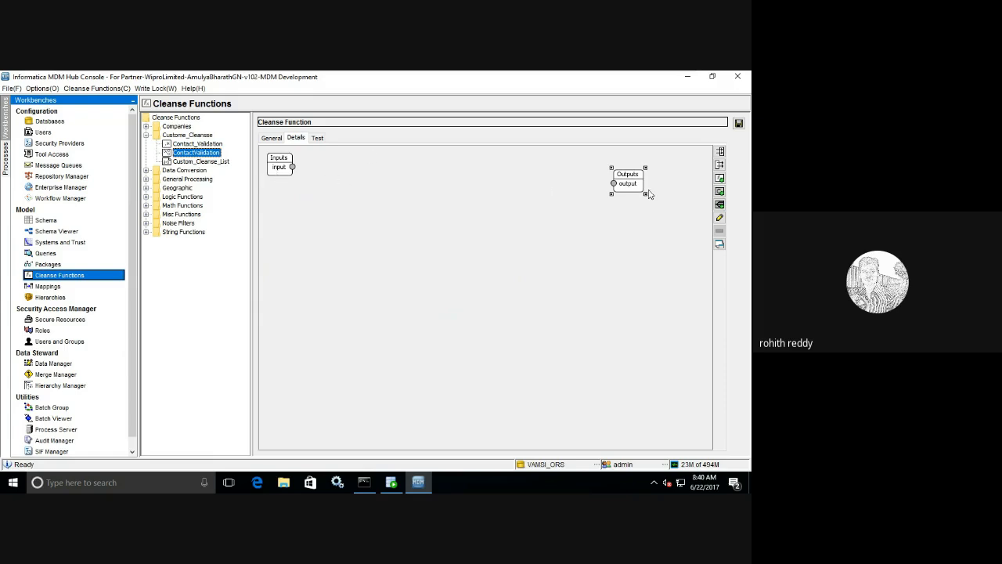
{"action": "left_click_drag", "start_coordinate": [636, 183], "coordinate": [656, 183]}
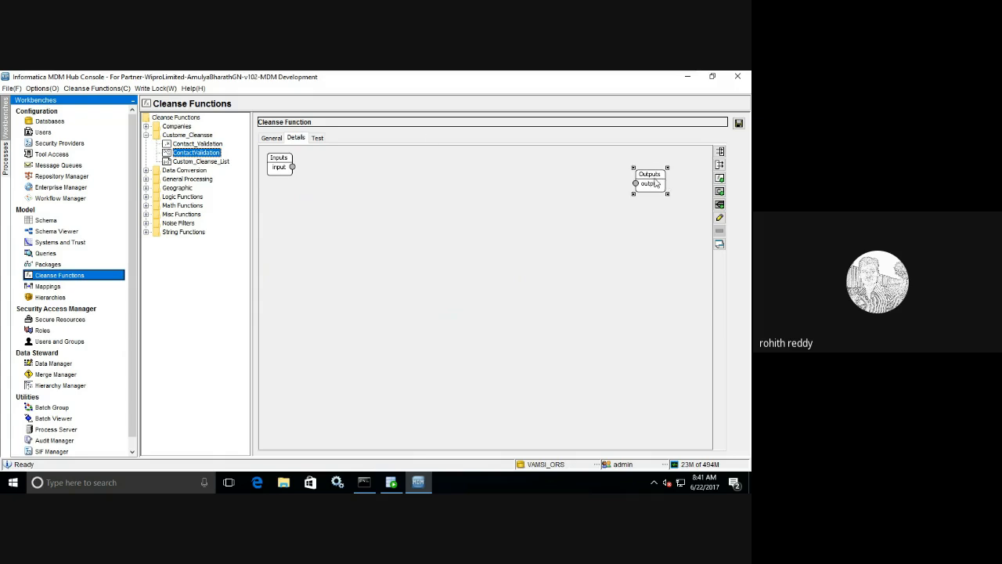
{"action": "right_click", "coordinate": [278, 173]}
{"action": "left_click", "coordinate": [301, 175]}
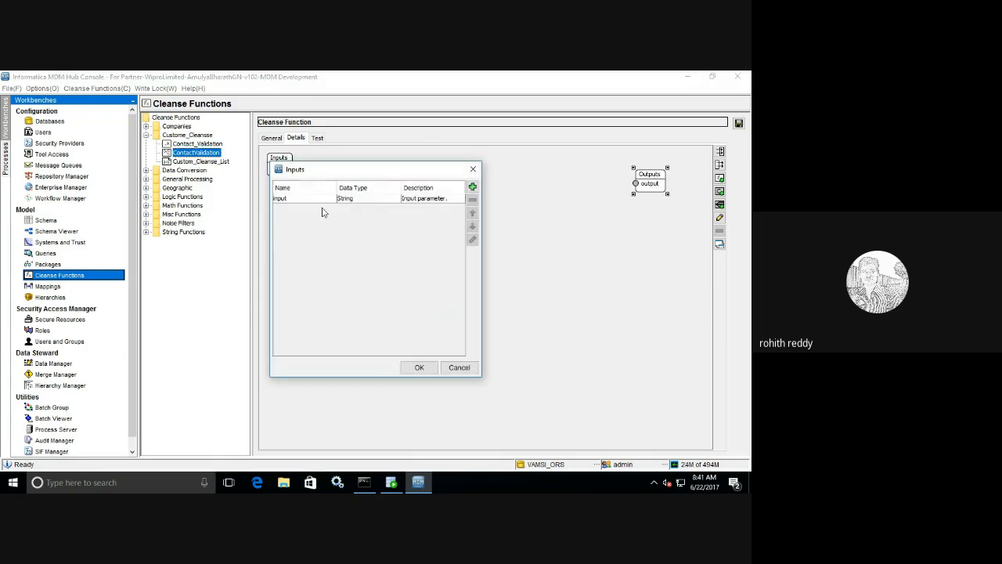
{"action": "left_click", "coordinate": [314, 198]}
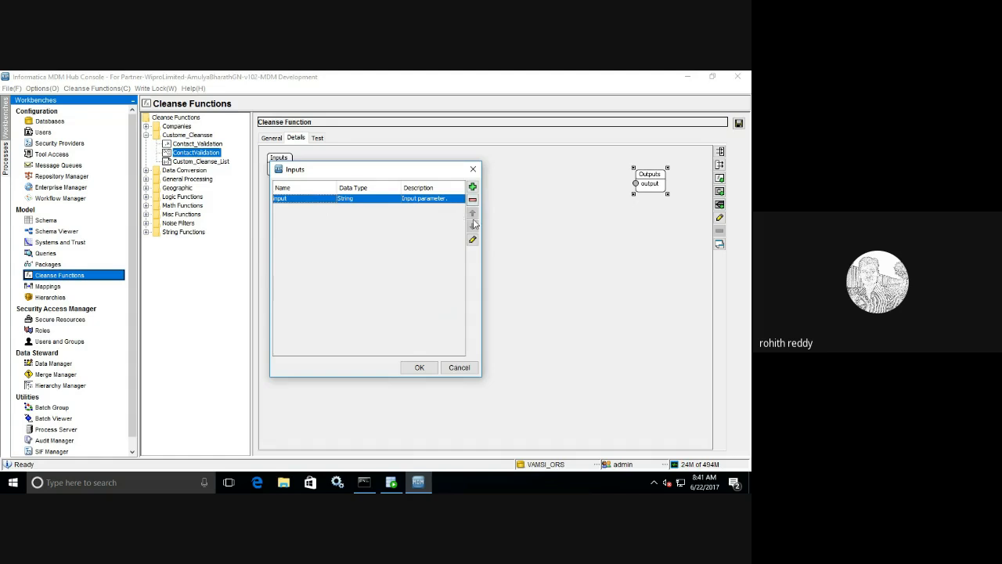
{"action": "left_click", "coordinate": [472, 238]}
{"action": "double_click", "coordinate": [407, 225]}
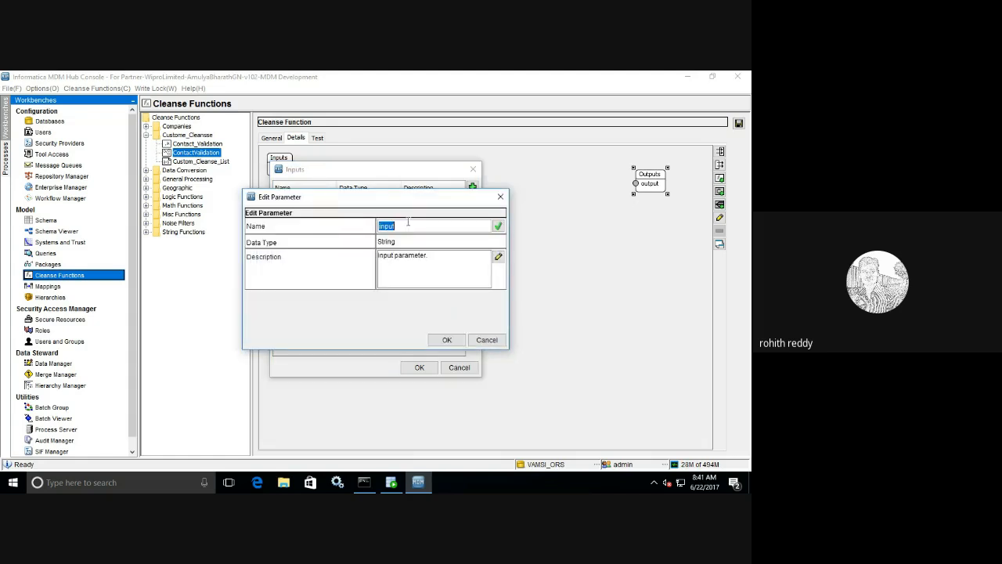
{"action": "type", "text": "Contact"}
{"action": "left_click", "coordinate": [445, 340]}
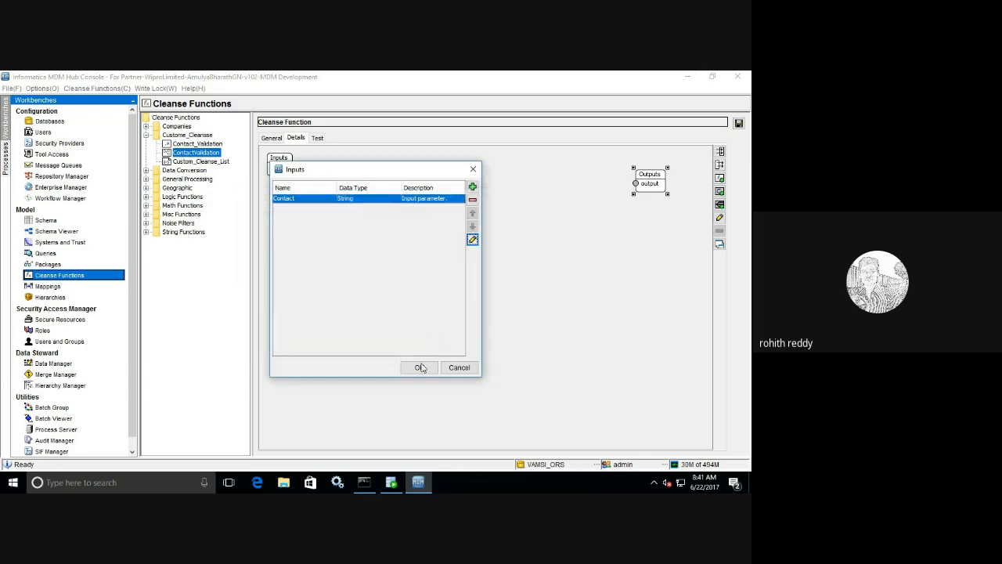
{"action": "left_click", "coordinate": [419, 367]}
- Rename the graph's output parameter to Contact
{"action": "double_click", "coordinate": [660, 186]}
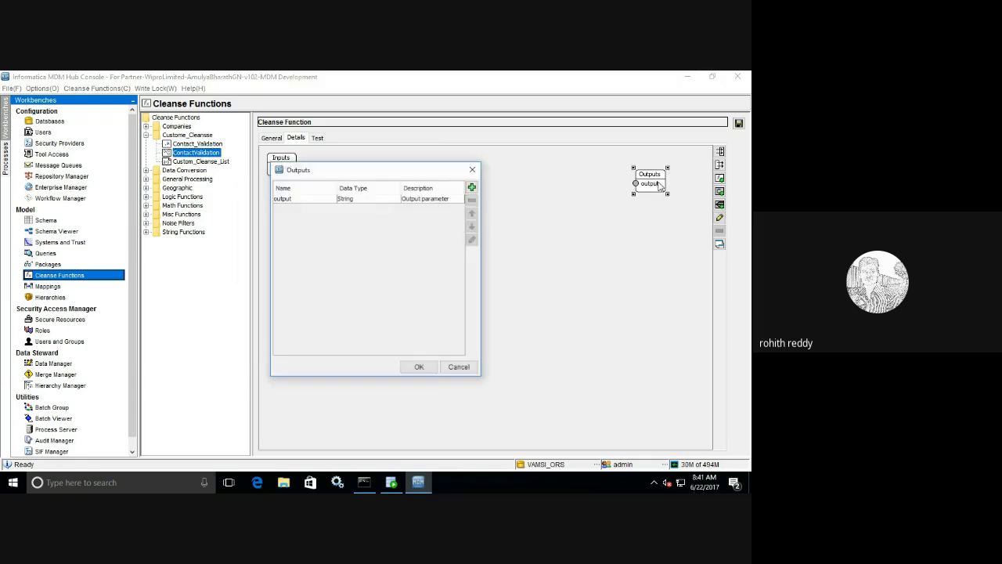
{"action": "left_click", "coordinate": [448, 201]}
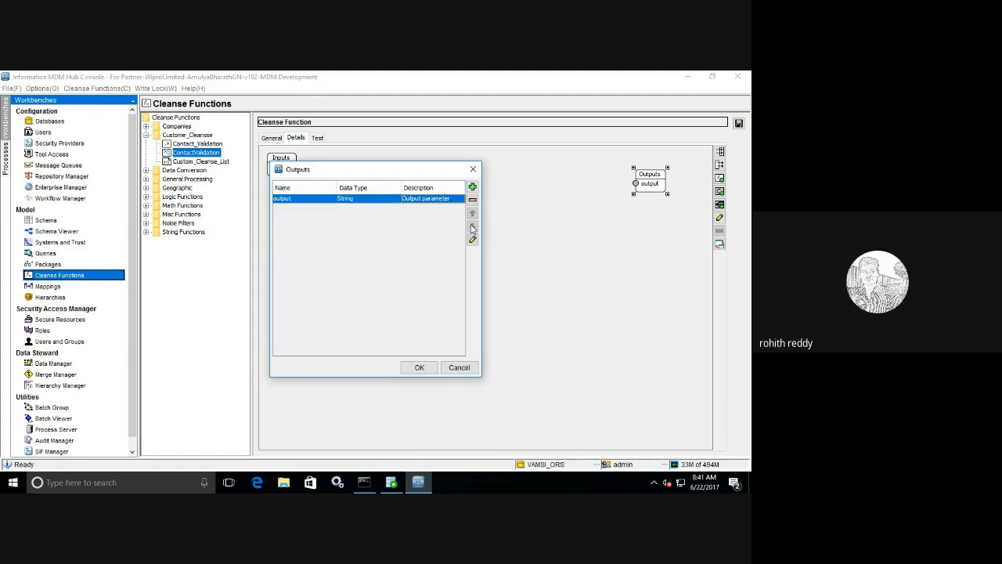
{"action": "left_click", "coordinate": [472, 238]}
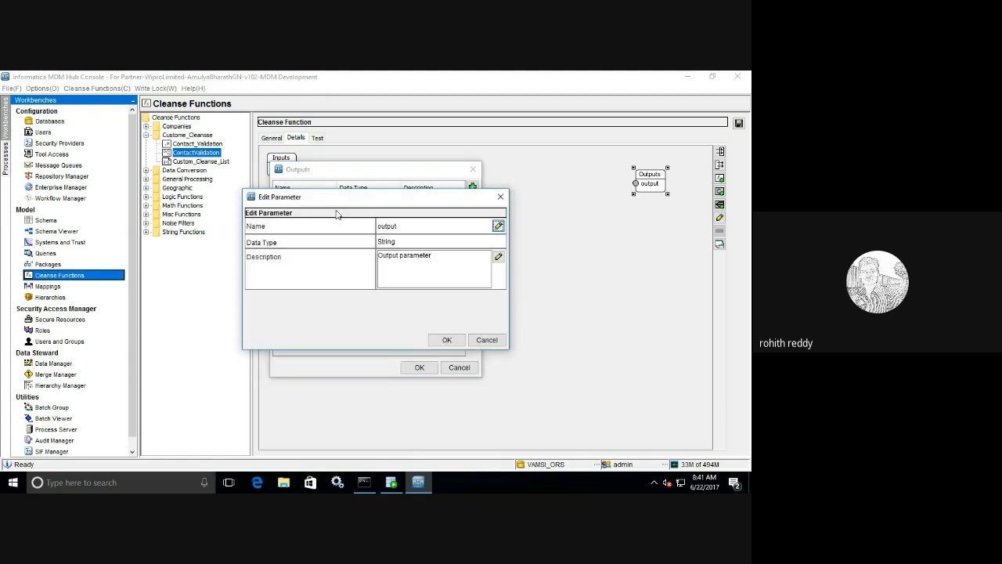
{"action": "double_click", "coordinate": [412, 229]}
{"action": "type", "text": "Co"}
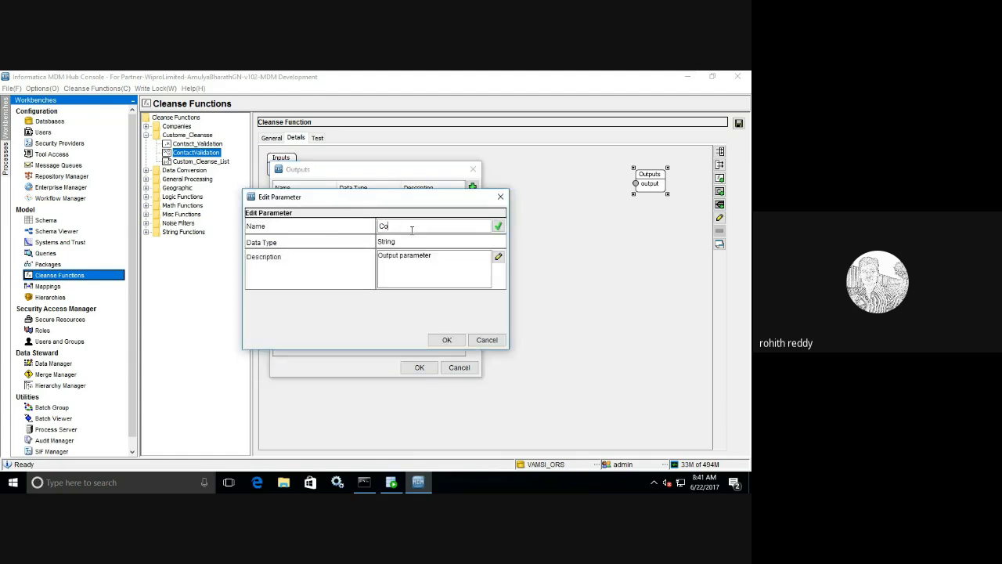
{"action": "type", "text": "ntact"}
{"action": "key", "text": "Return"}
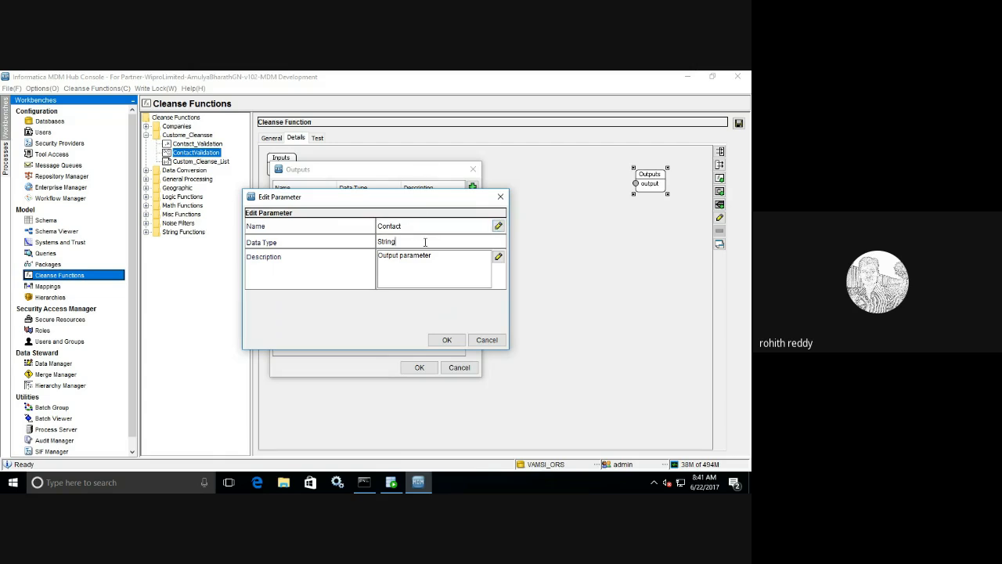
{"action": "left_click", "coordinate": [444, 340]}
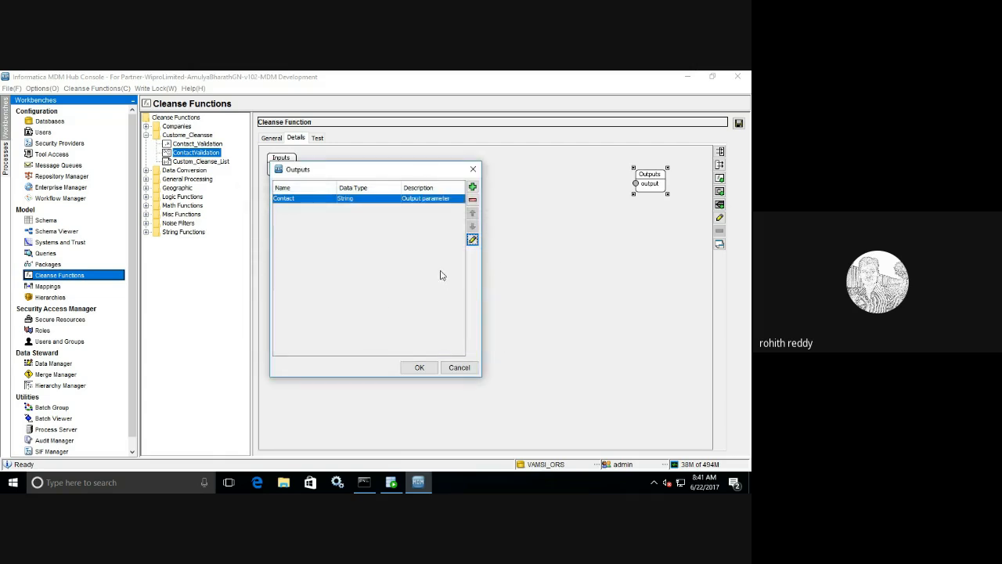
{"action": "left_click", "coordinate": [419, 368]}
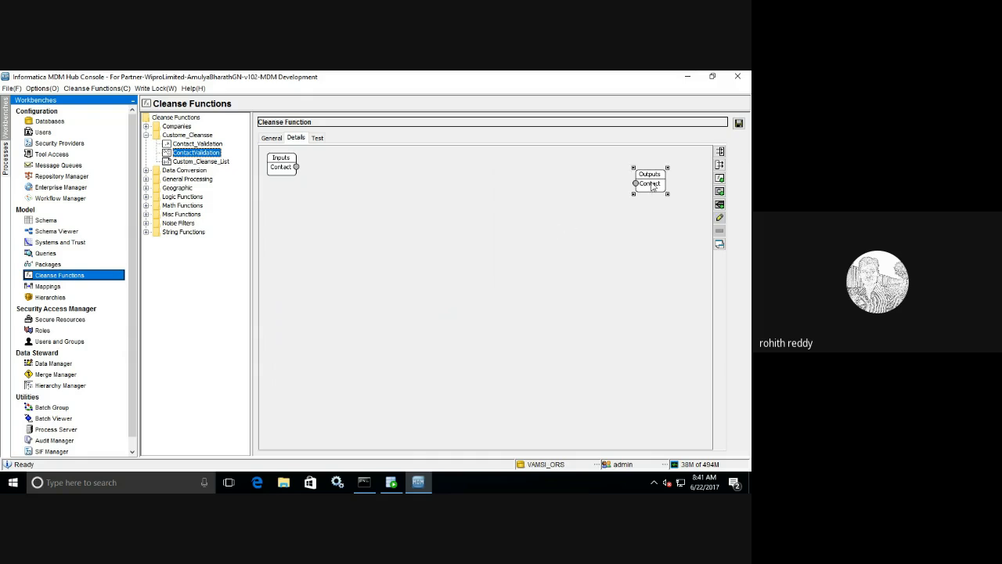
{"action": "left_click_drag", "start_coordinate": [651, 184], "coordinate": [662, 183]}
{"action": "left_click", "coordinate": [286, 173]}
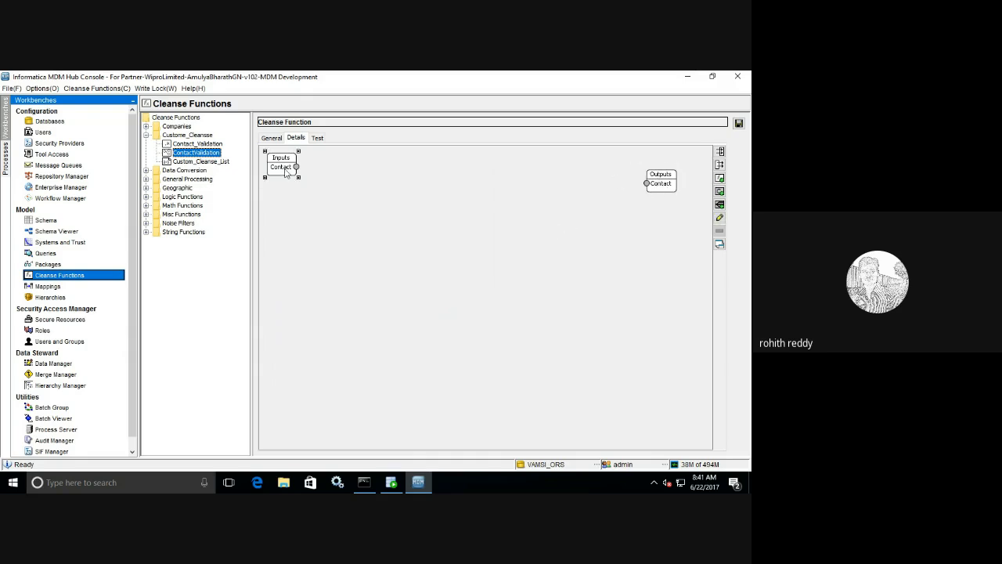
- Add a second String input parameter called Name
{"action": "right_click", "coordinate": [286, 173]}
{"action": "left_click", "coordinate": [306, 179]}
{"action": "left_click", "coordinate": [472, 187]}
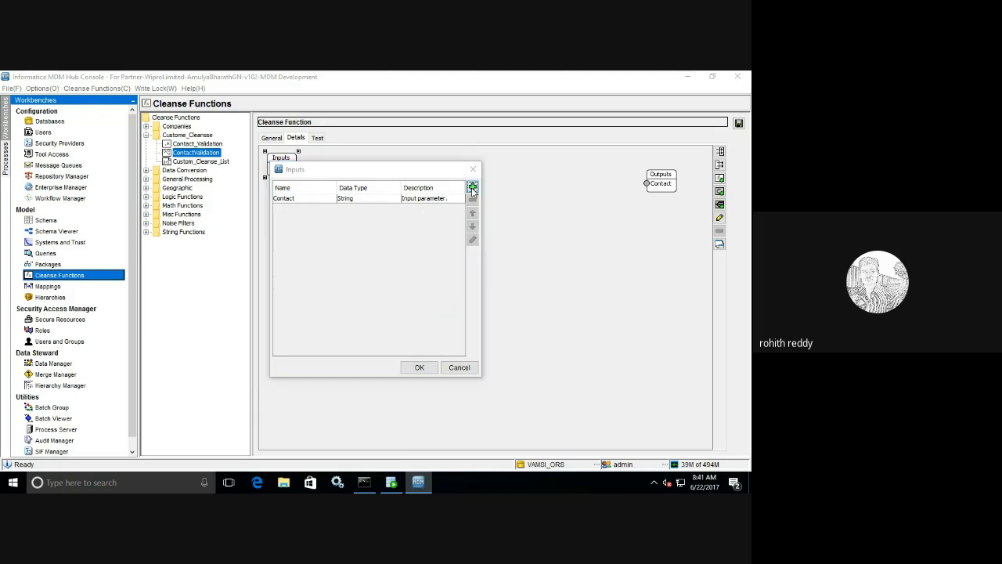
{"action": "left_click", "coordinate": [501, 243]}
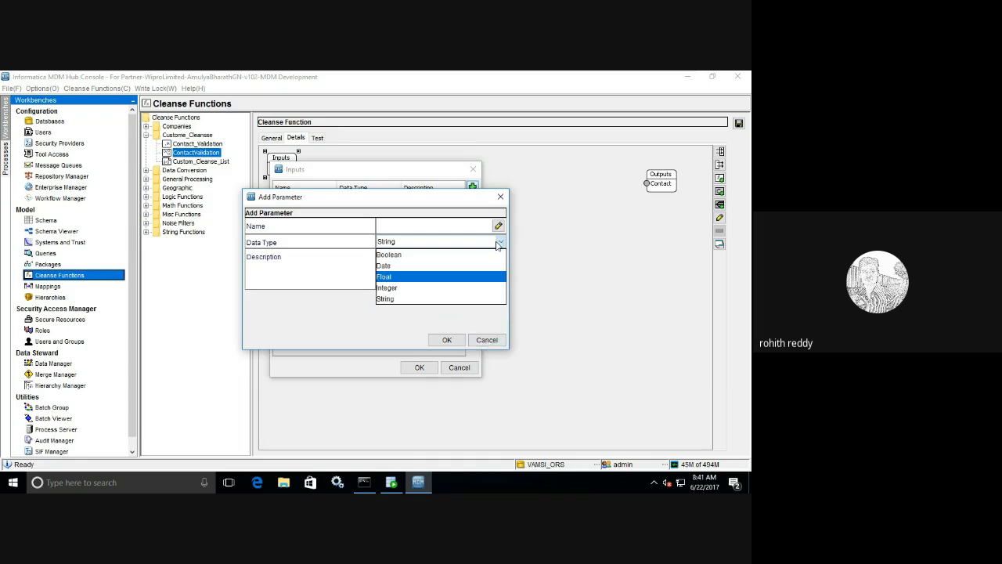
{"action": "left_click", "coordinate": [398, 299]}
{"action": "left_click", "coordinate": [383, 226]}
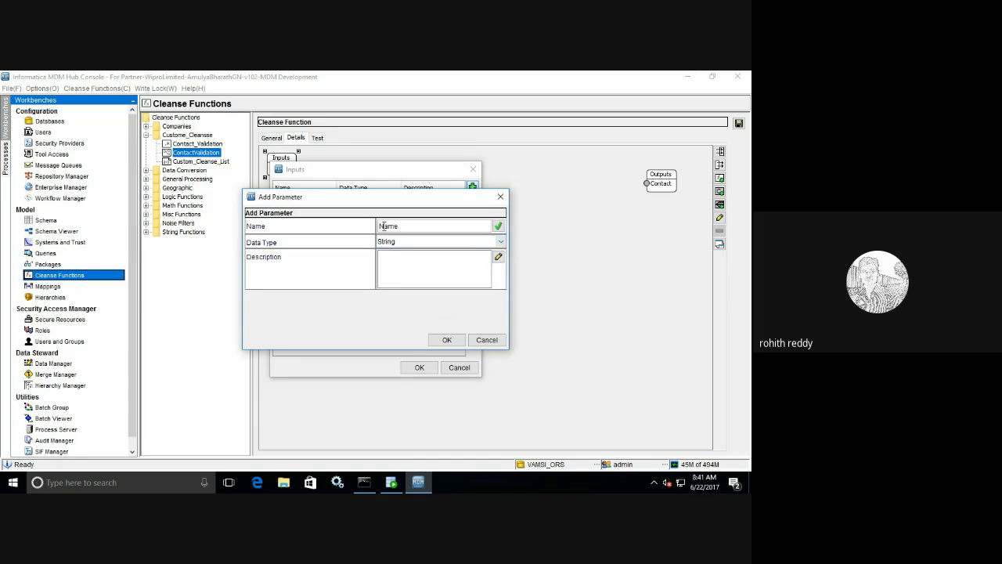
{"action": "left_click", "coordinate": [447, 341]}
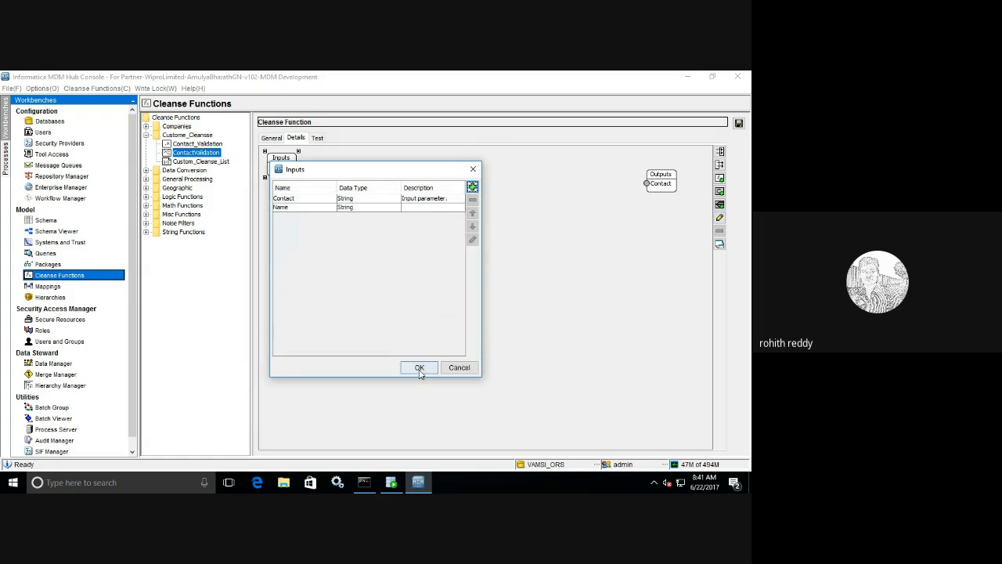
{"action": "left_click", "coordinate": [420, 370]}
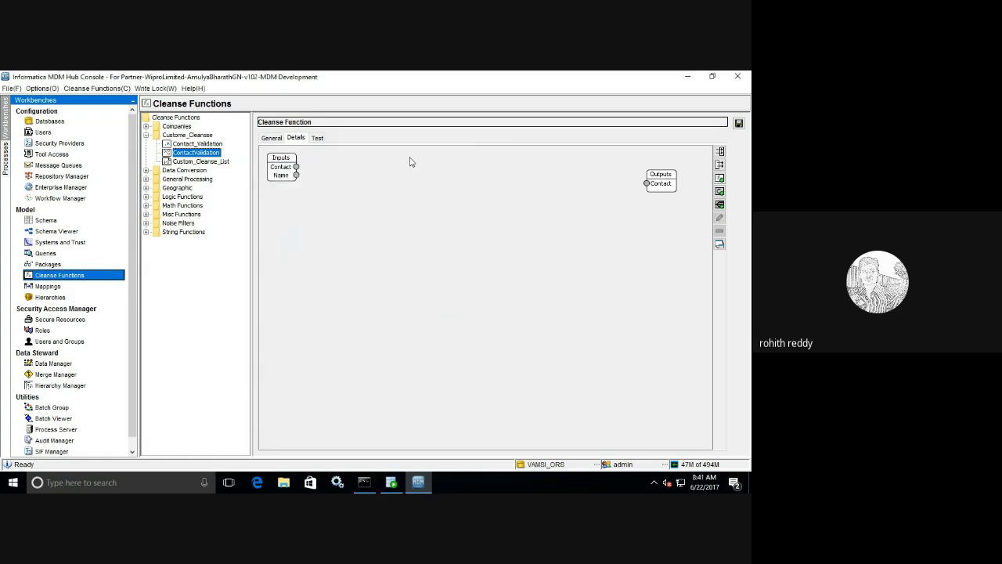
- Add a second String output parameter for the name beside Contact
{"action": "right_click", "coordinate": [675, 192]}
{"action": "left_click", "coordinate": [689, 196]}
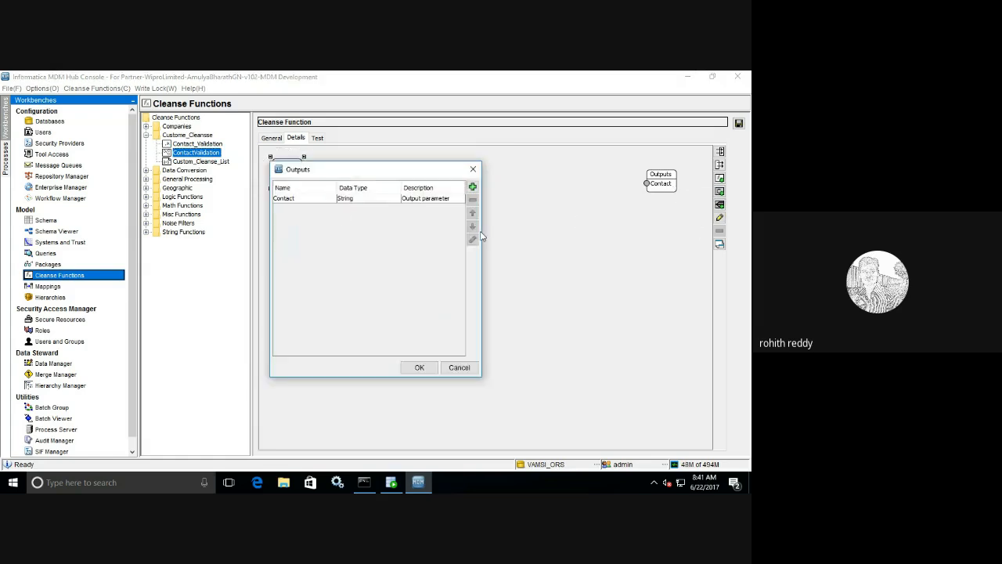
{"action": "left_click", "coordinate": [441, 200]}
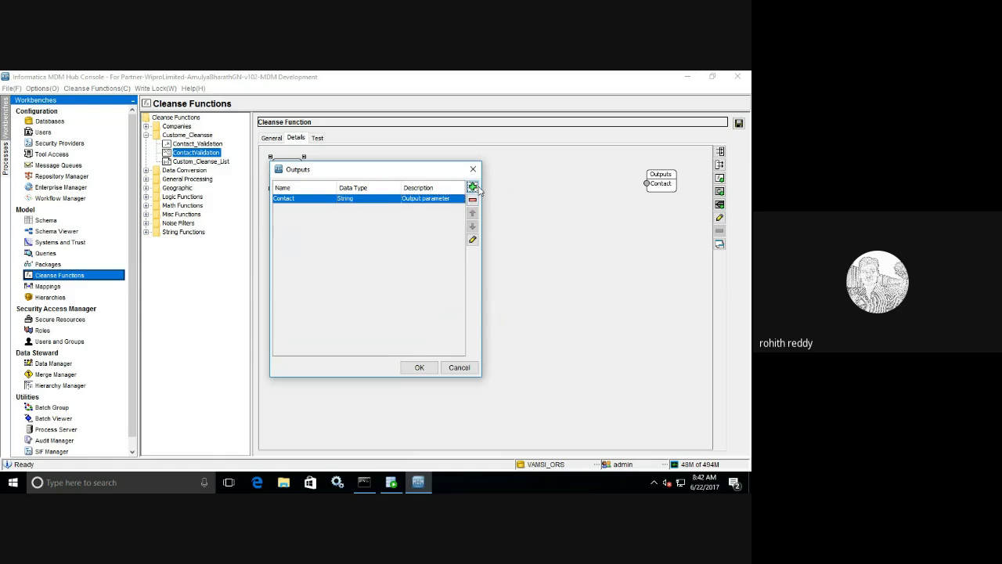
{"action": "left_click", "coordinate": [472, 187]}
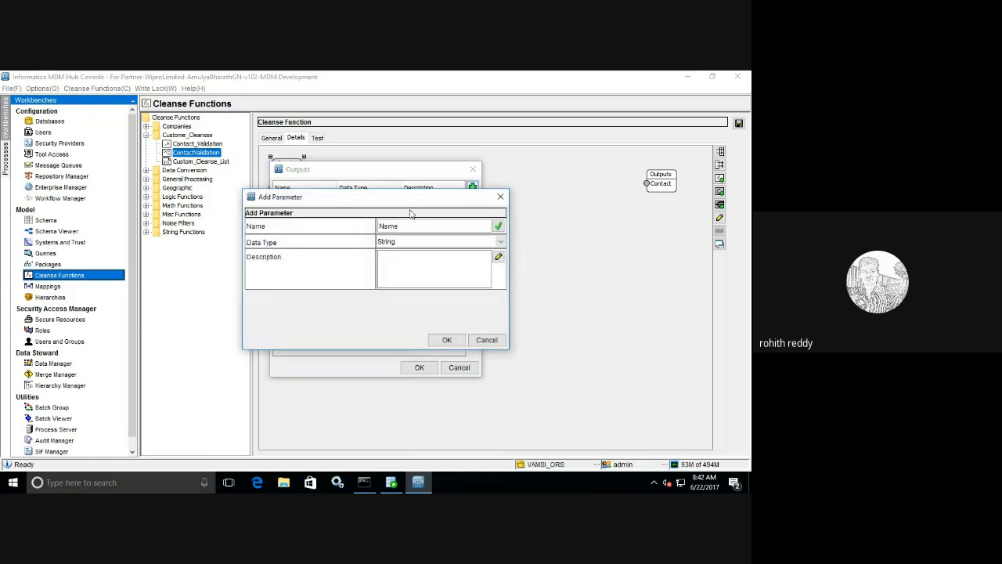
{"action": "left_click", "coordinate": [447, 340]}
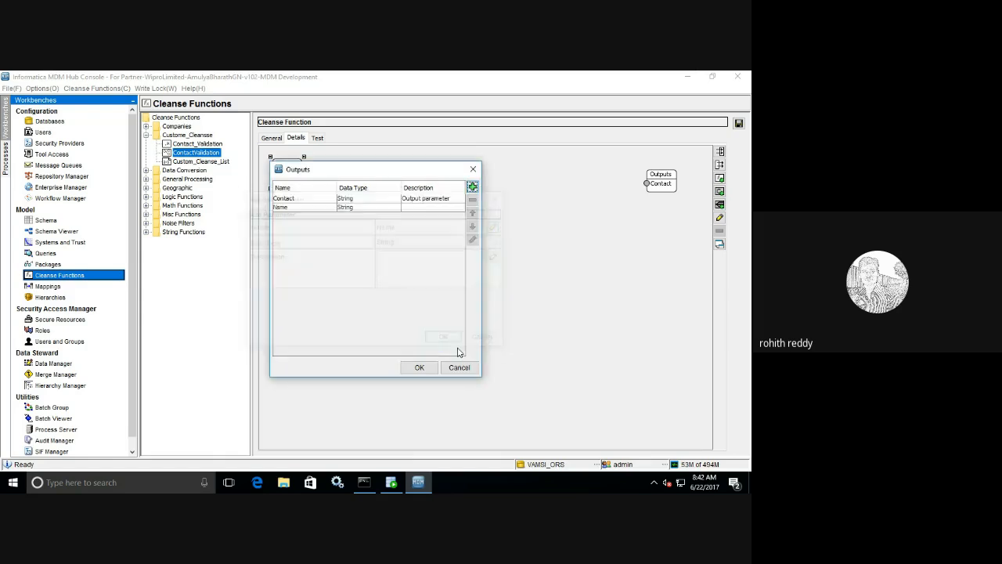
{"action": "left_click", "coordinate": [420, 371]}
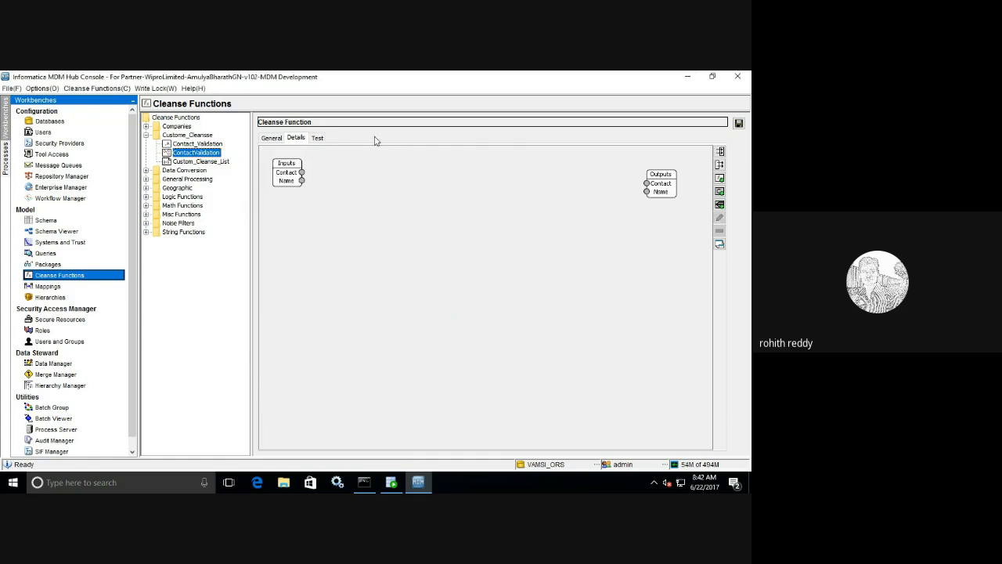
- Place a Custome_Cleanse > Contact_Validation block in the diagram, showing its ports
{"action": "left_click", "coordinate": [719, 179]}
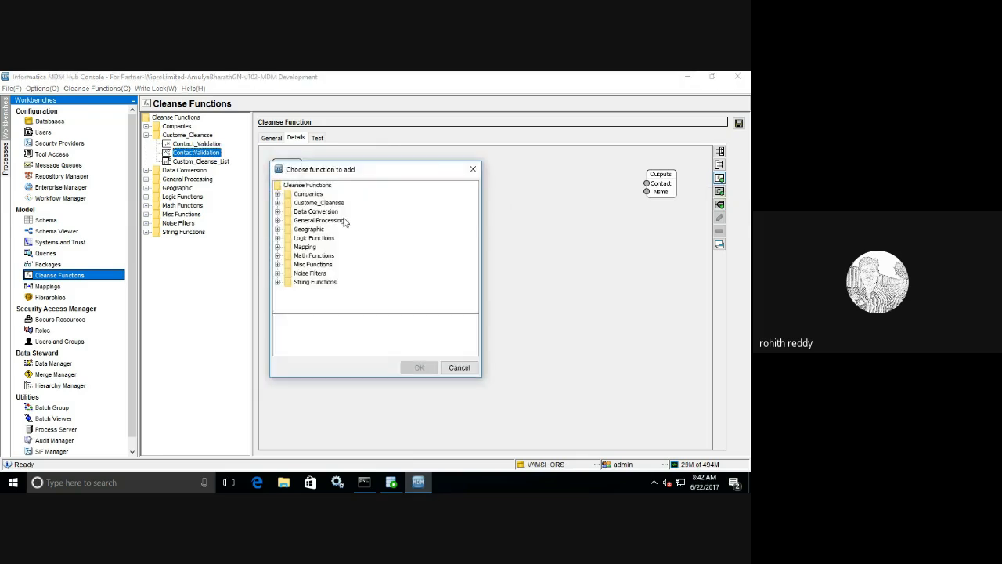
{"action": "left_click", "coordinate": [278, 203]}
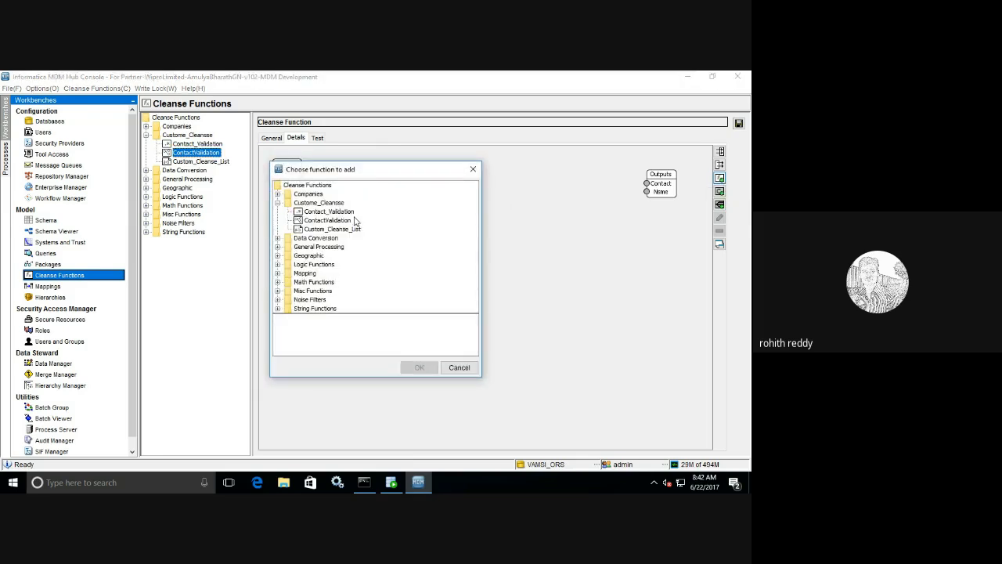
{"action": "left_click", "coordinate": [337, 212]}
{"action": "left_click", "coordinate": [416, 367]}
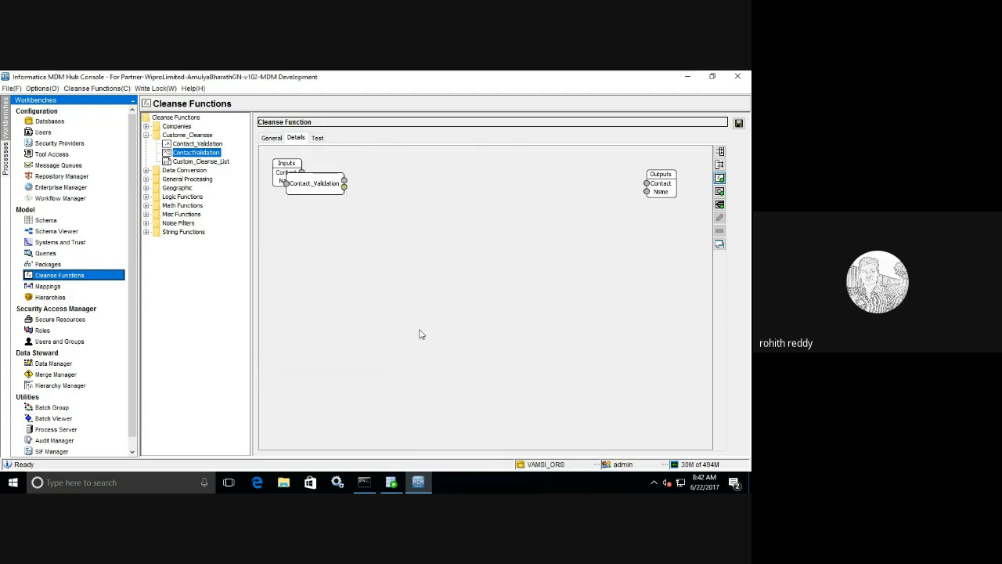
{"action": "left_click_drag", "start_coordinate": [323, 191], "coordinate": [398, 181]}
{"action": "right_click", "coordinate": [398, 214]}
{"action": "left_click", "coordinate": [422, 245]}
- Link the Contact input to Contact_Validation's input port
{"action": "left_click_drag", "start_coordinate": [301, 172], "coordinate": [376, 177]}
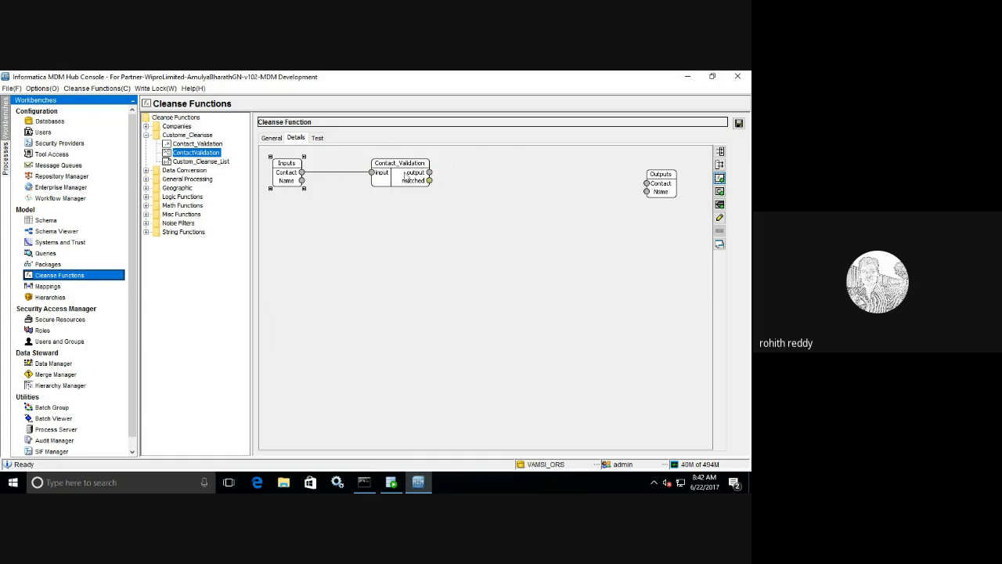
{"action": "left_click_drag", "start_coordinate": [407, 178], "coordinate": [396, 179]}
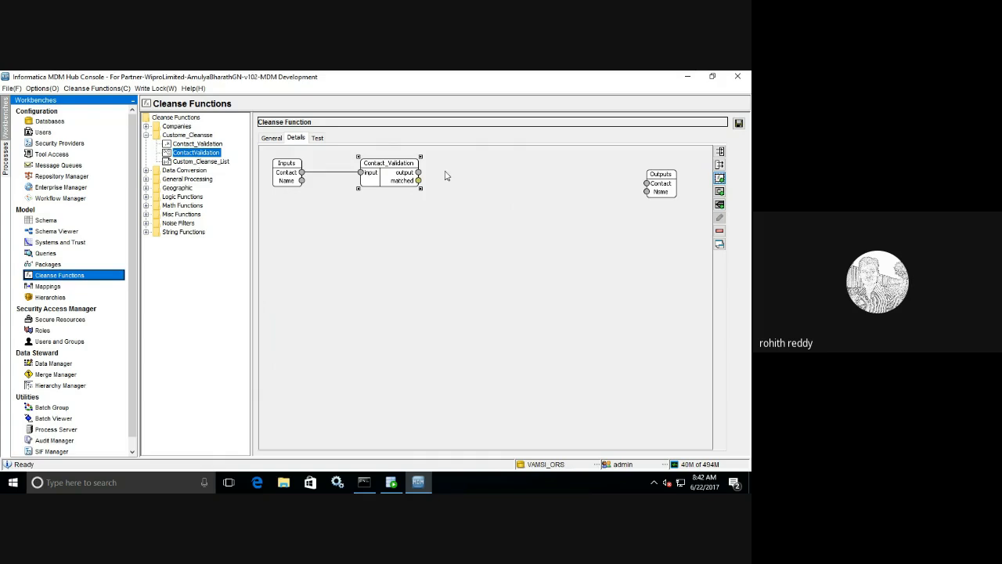
{"action": "left_click", "coordinate": [719, 178]}
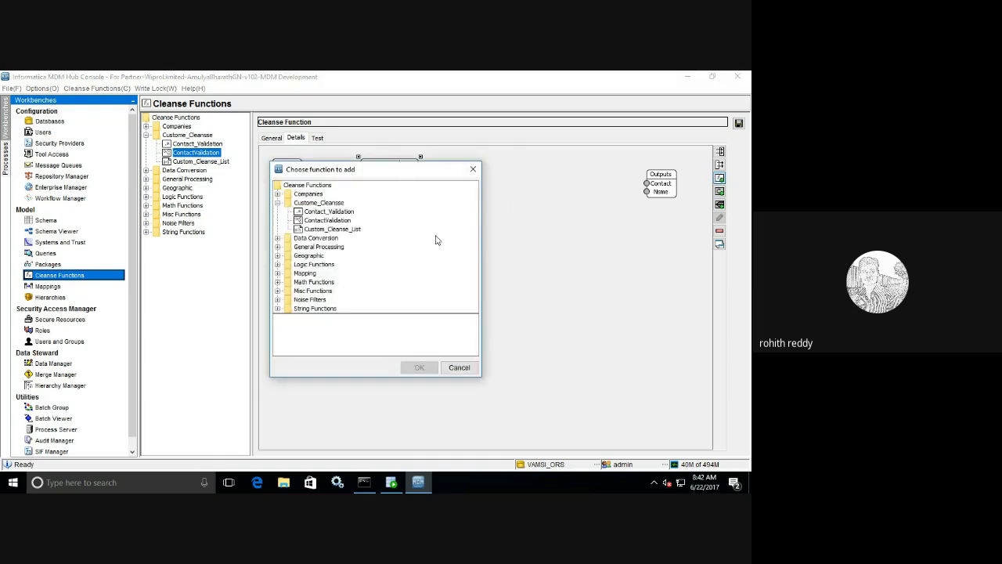
- Add a Compress Whitespace block between the Name input and the name output
{"action": "left_click", "coordinate": [277, 309]}
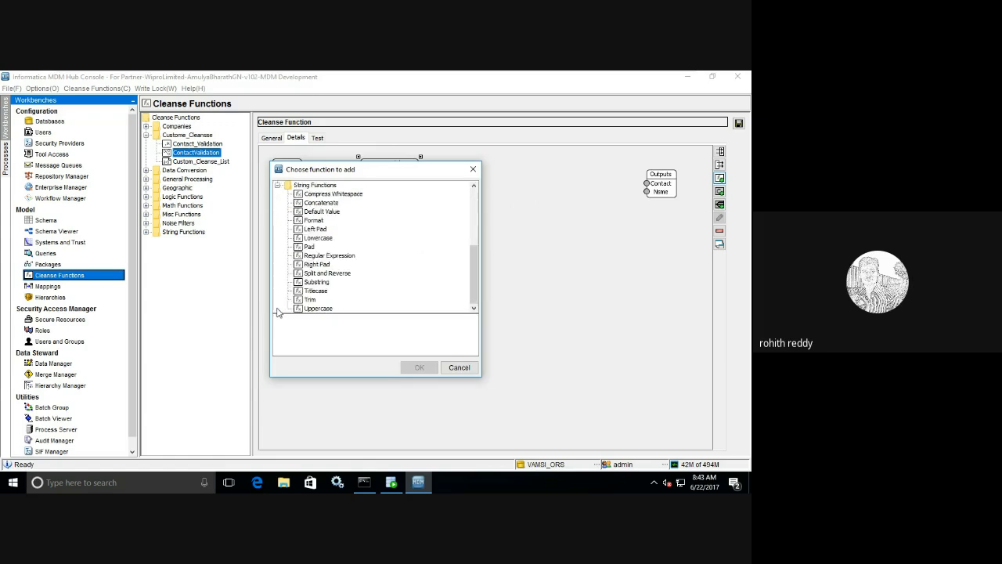
{"action": "left_click", "coordinate": [343, 195]}
{"action": "left_click", "coordinate": [415, 367]}
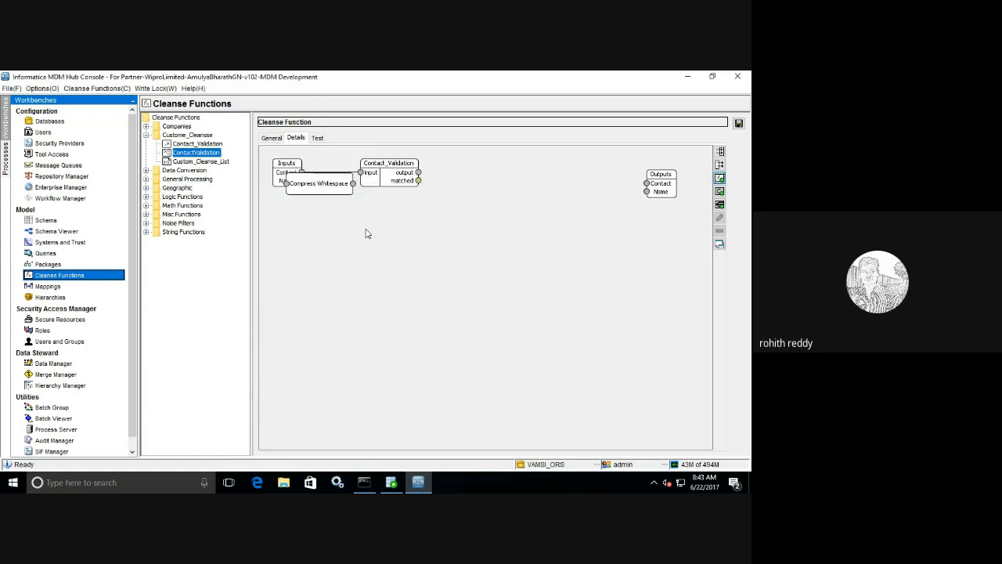
{"action": "left_click_drag", "start_coordinate": [323, 194], "coordinate": [407, 256]}
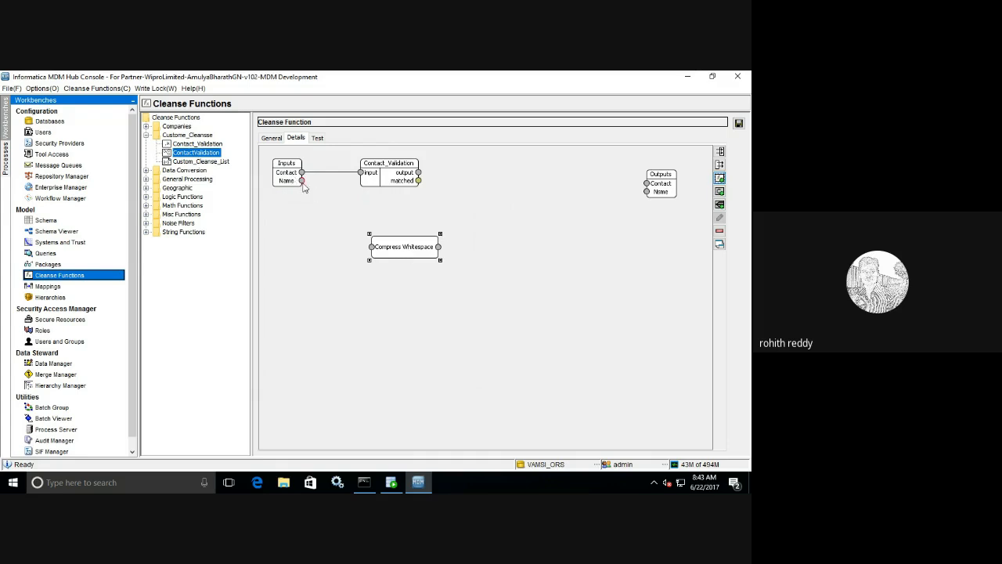
{"action": "left_click_drag", "start_coordinate": [302, 182], "coordinate": [371, 248]}
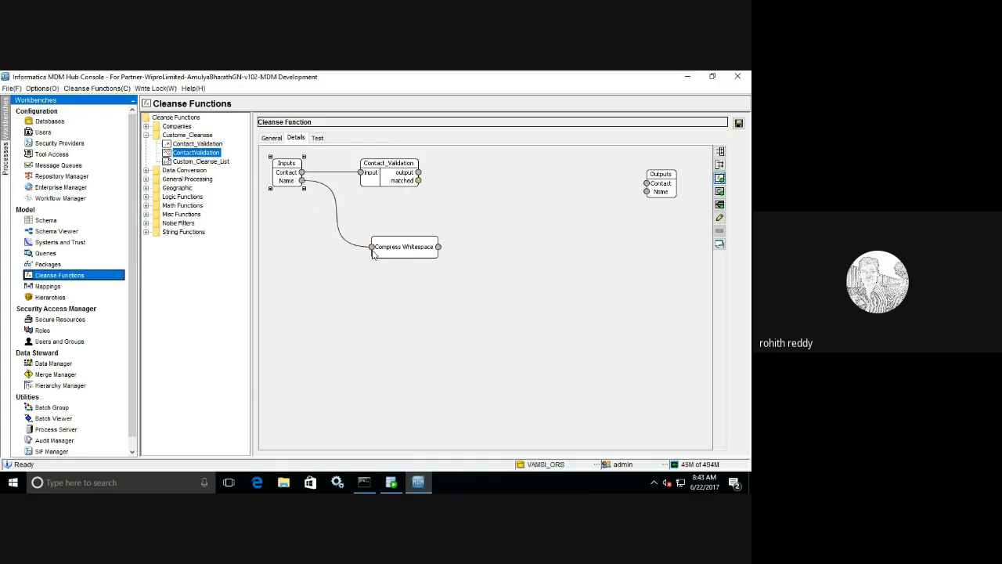
{"action": "left_click_drag", "start_coordinate": [438, 246], "coordinate": [656, 197]}
- Correct the misspelled output Nsme to Name and save the function
{"action": "double_click", "coordinate": [656, 197]}
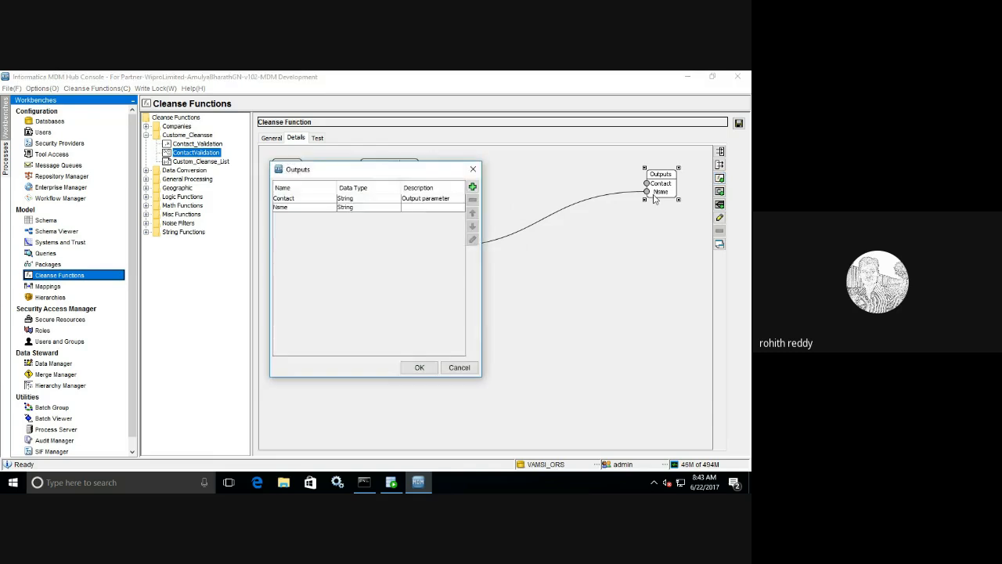
{"action": "left_click", "coordinate": [287, 208]}
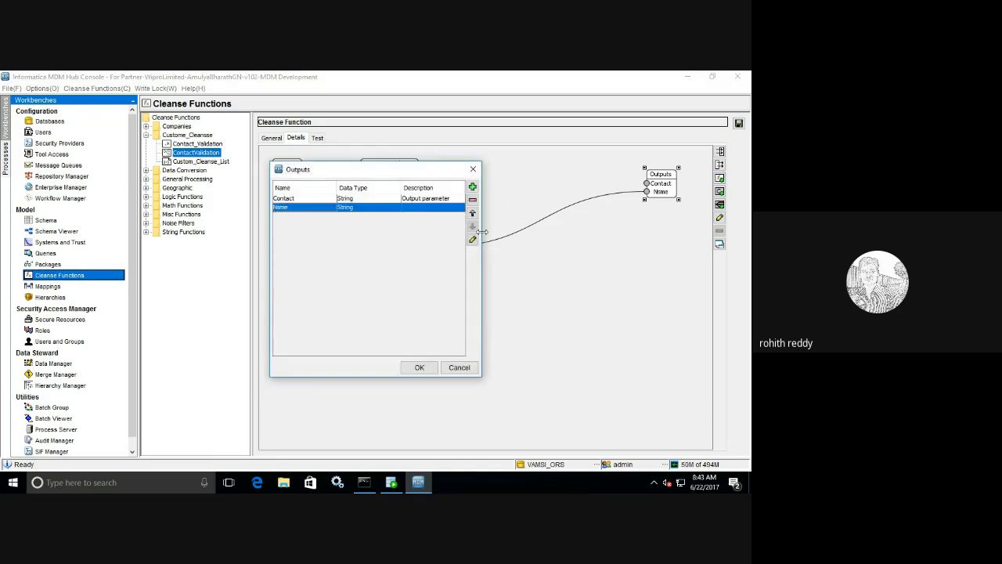
{"action": "left_click", "coordinate": [472, 239]}
{"action": "left_click", "coordinate": [394, 228]}
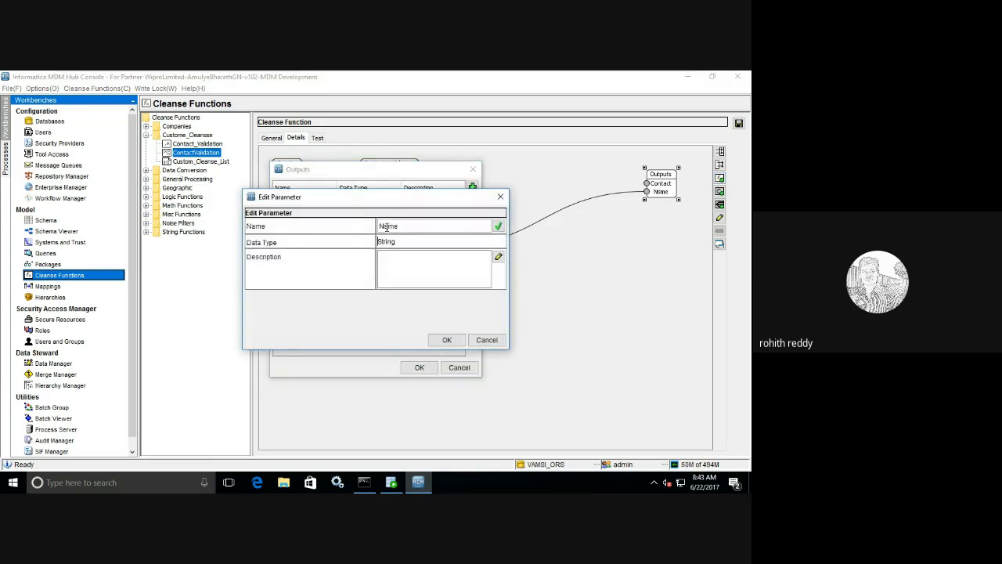
{"action": "double_click", "coordinate": [386, 226]}
{"action": "left_click", "coordinate": [385, 227]}
{"action": "left_click", "coordinate": [443, 339]}
{"action": "left_click", "coordinate": [419, 367]}
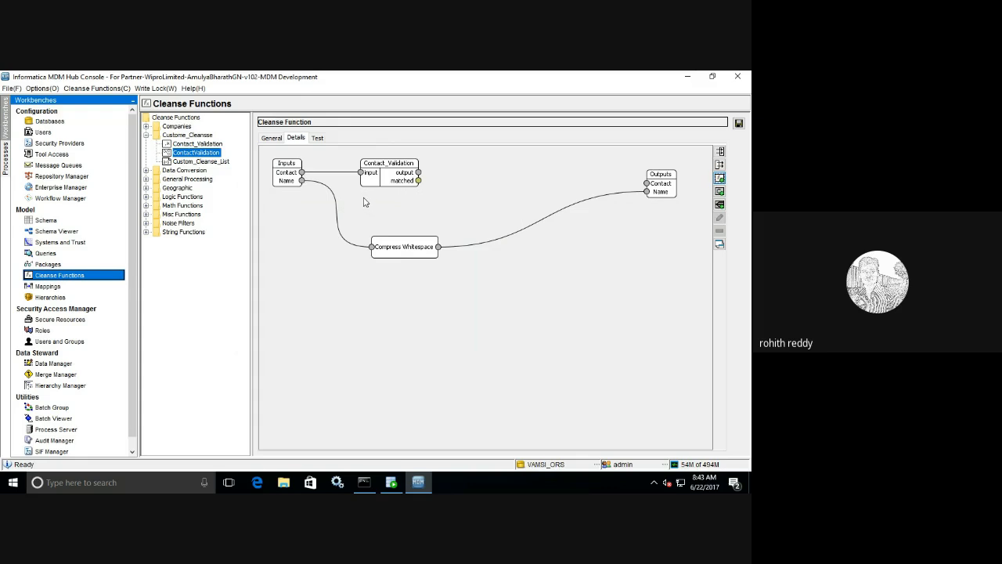
{"action": "left_click", "coordinate": [738, 123]}
{"action": "left_click", "coordinate": [319, 139]}
{"action": "left_click", "coordinate": [517, 171]}
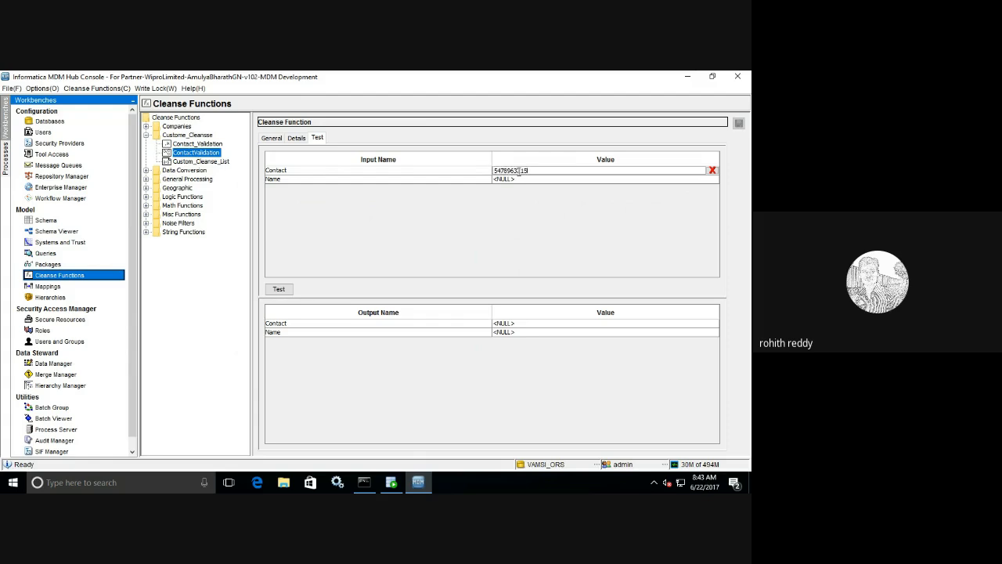
{"action": "left_click", "coordinate": [280, 290]}
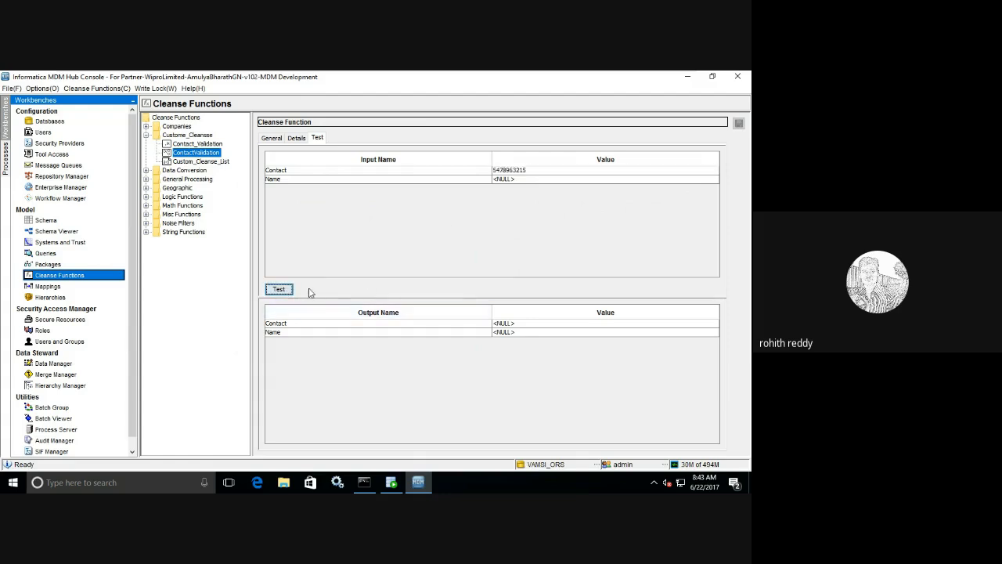
{"action": "left_click", "coordinate": [520, 179]}
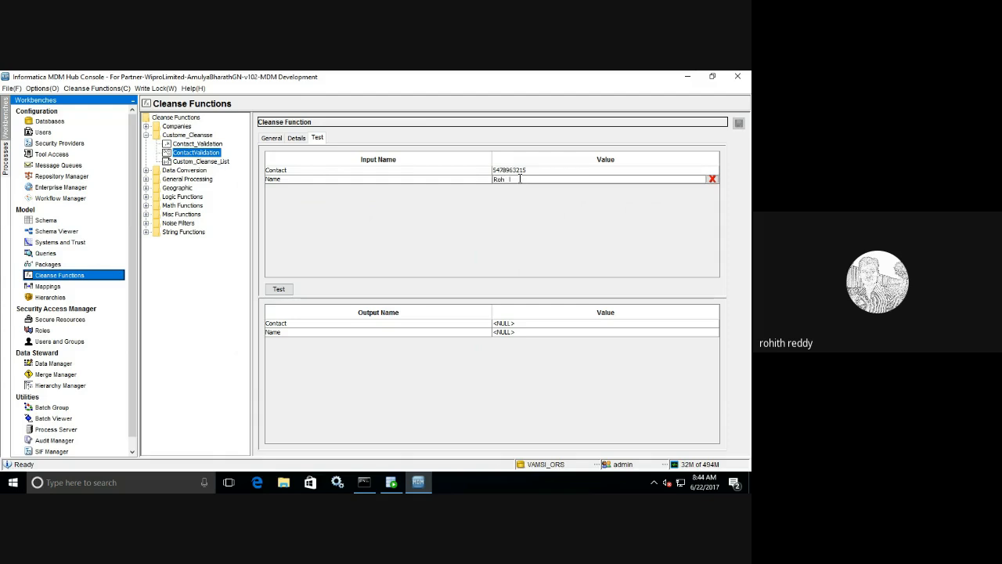
{"action": "left_click", "coordinate": [290, 290]}
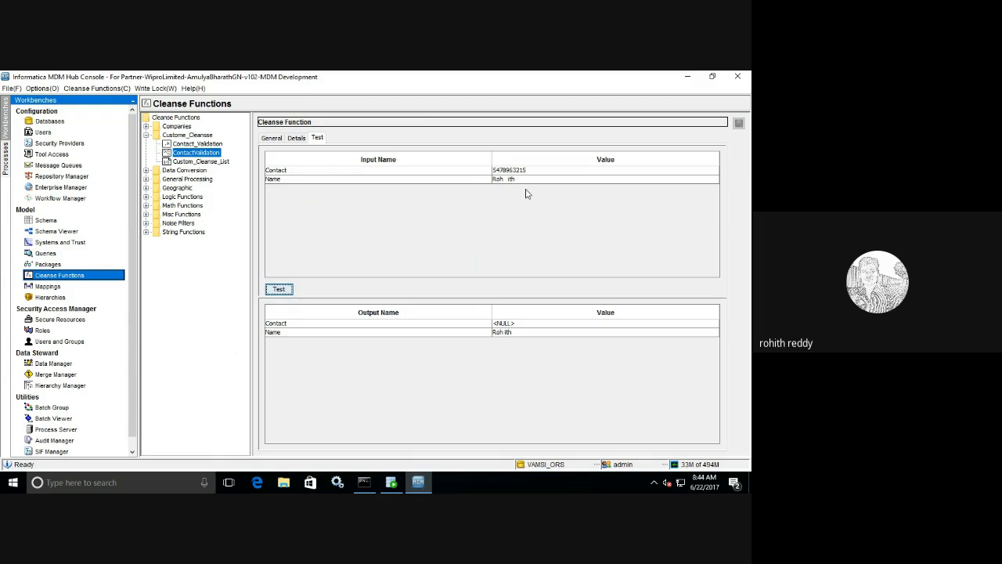
{"action": "left_click", "coordinate": [297, 138]}
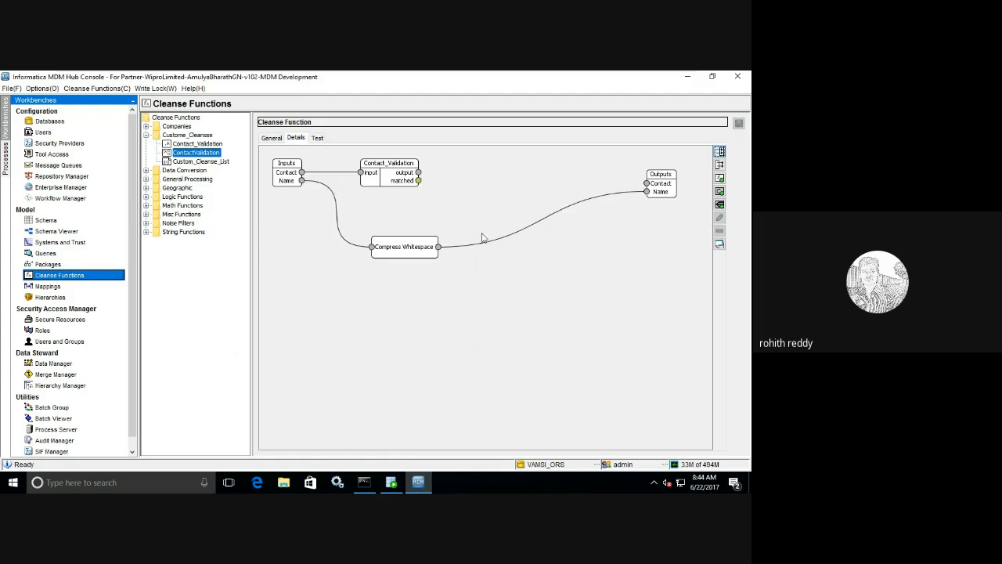
- Link Contact_Validation's output to the Contact output, save, and rerun the test to see the number pass
{"action": "left_click_drag", "start_coordinate": [419, 172], "coordinate": [646, 190]}
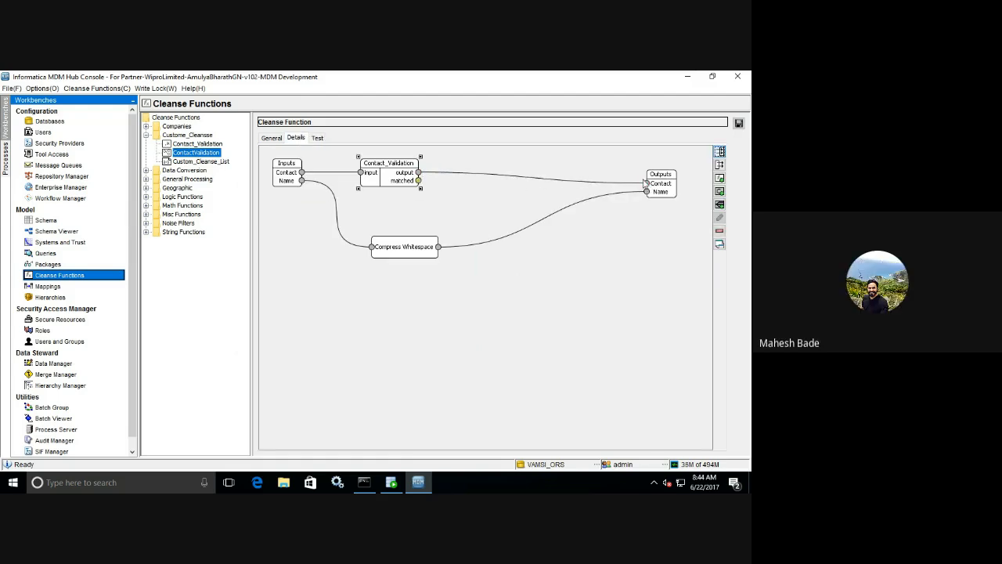
{"action": "left_click", "coordinate": [739, 123]}
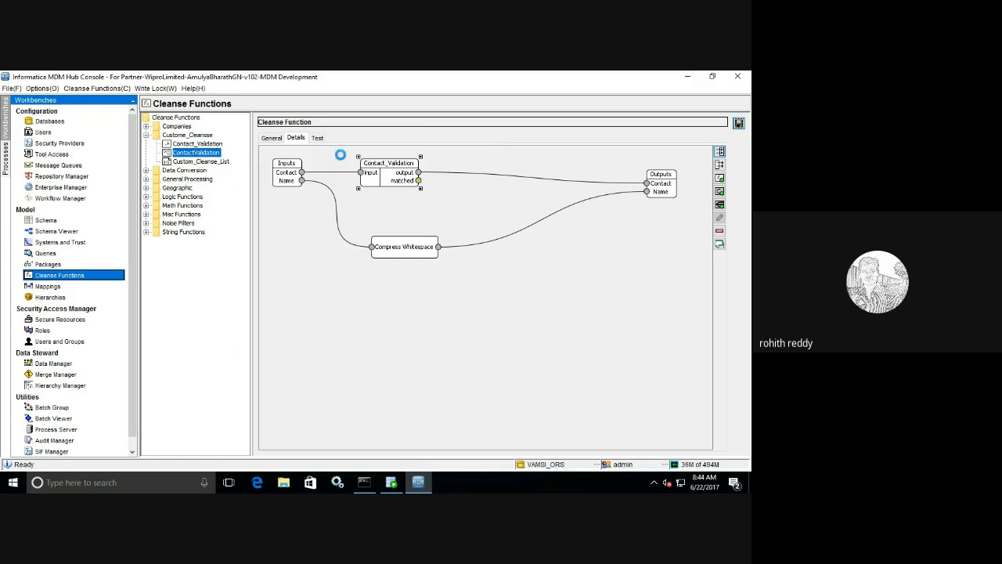
{"action": "left_click", "coordinate": [317, 139]}
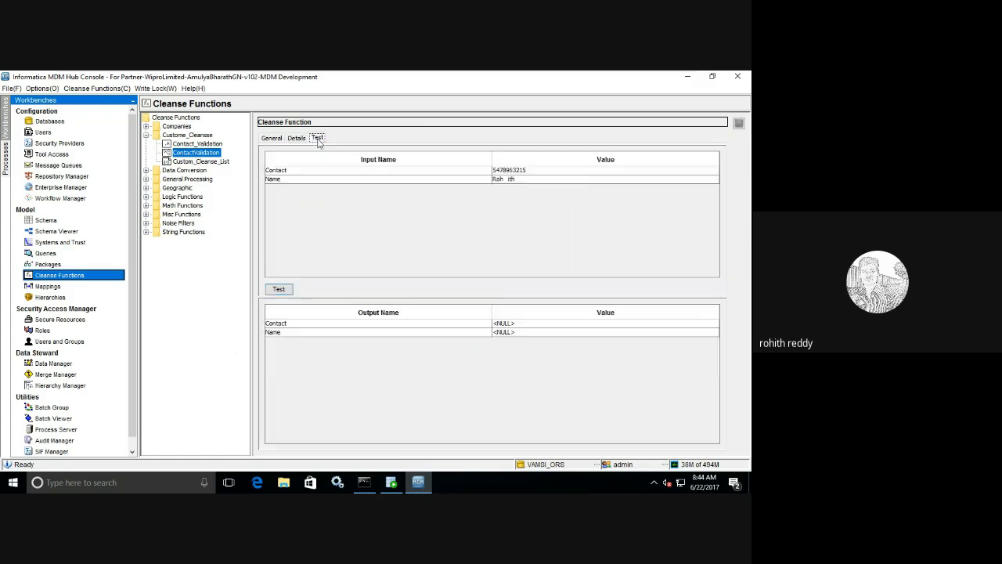
{"action": "left_click", "coordinate": [291, 290]}
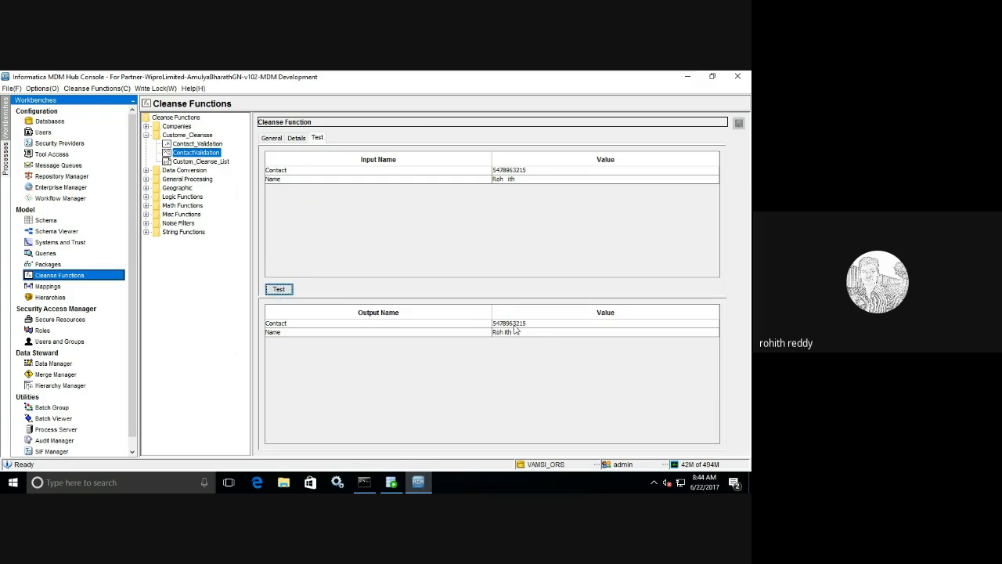
- Delete the link from Contact_Validation into the Contact output
{"action": "left_click", "coordinate": [301, 137]}
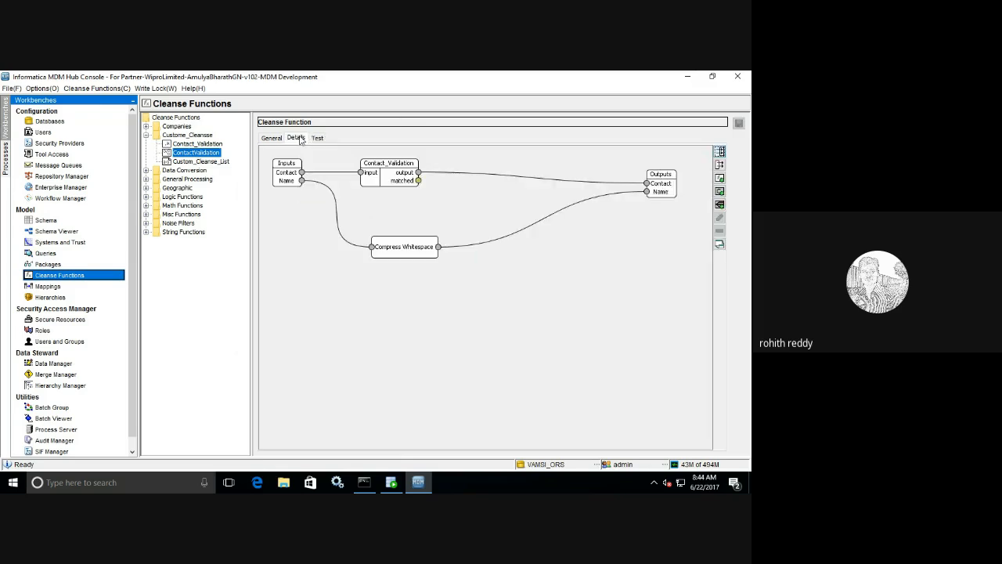
{"action": "left_click", "coordinate": [477, 174]}
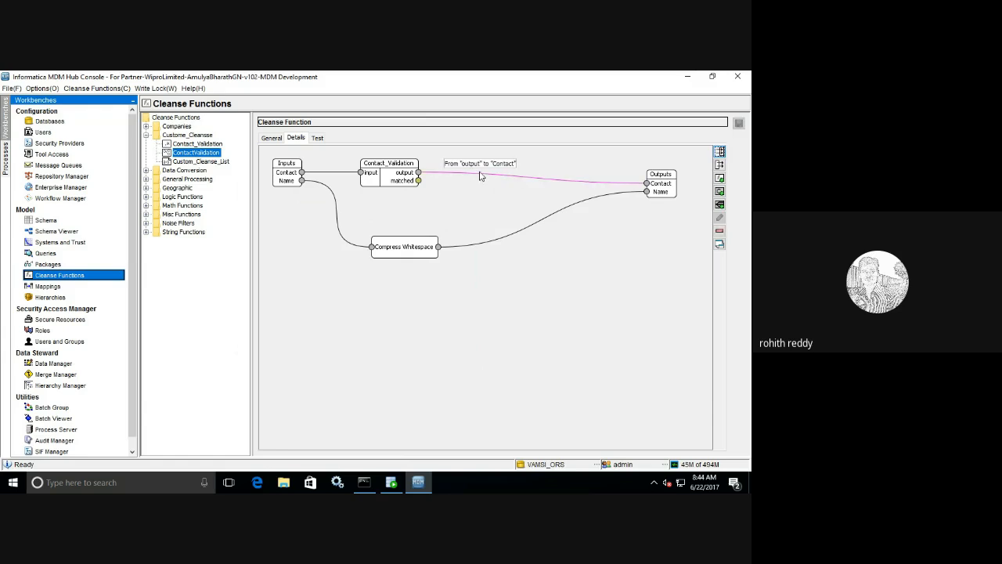
{"action": "key", "text": "Delete"}
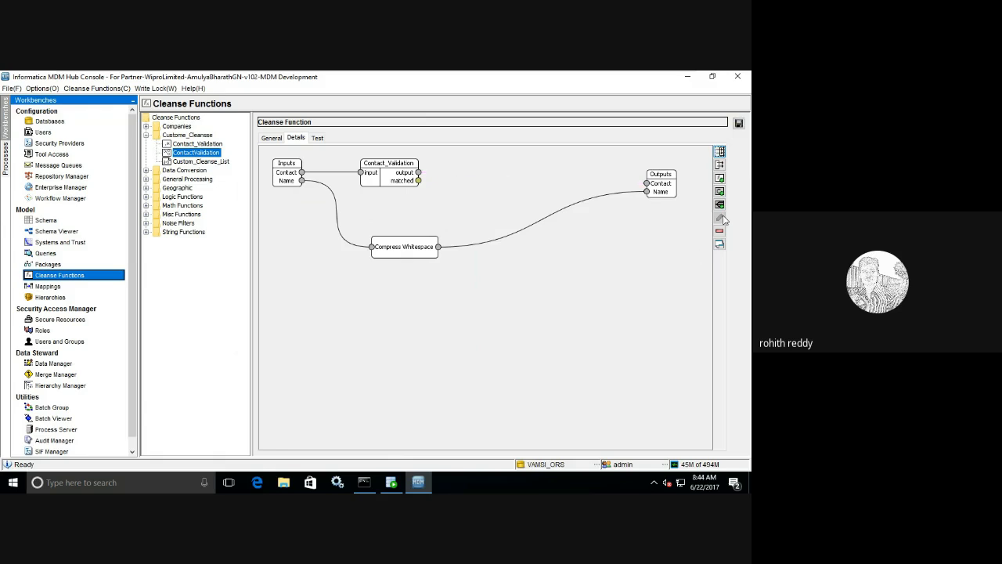
- Add the Reject function from Misc Functions and move its node clear of the Inputs box
{"action": "left_click", "coordinate": [719, 178]}
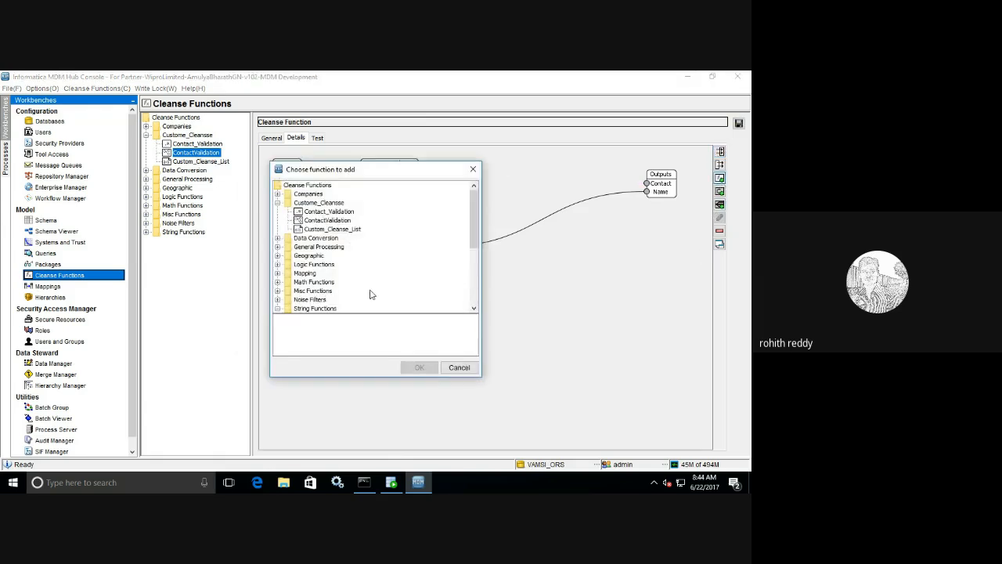
{"action": "left_click_drag", "start_coordinate": [474, 228], "coordinate": [465, 311]}
{"action": "left_click", "coordinate": [278, 186]}
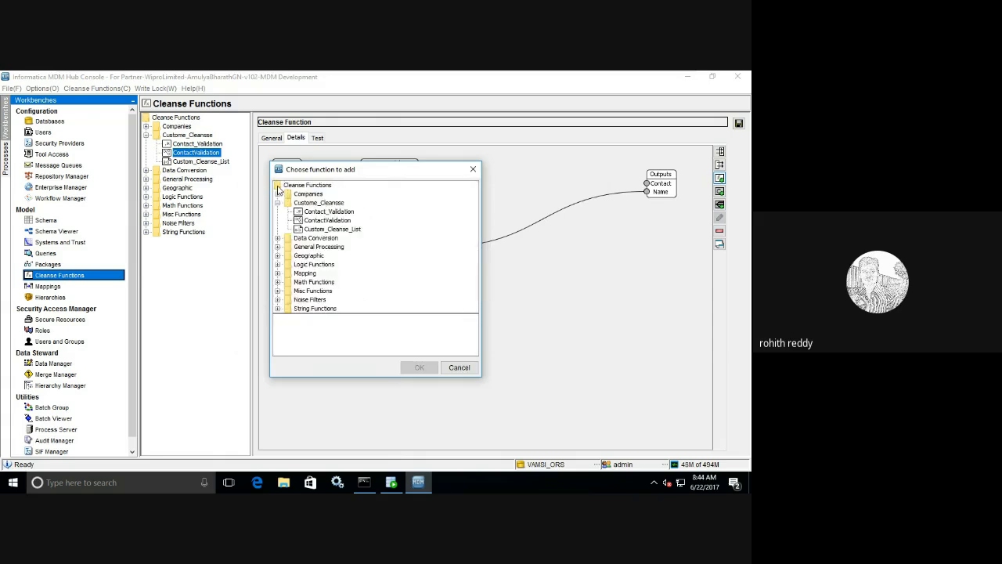
{"action": "left_click", "coordinate": [277, 203]}
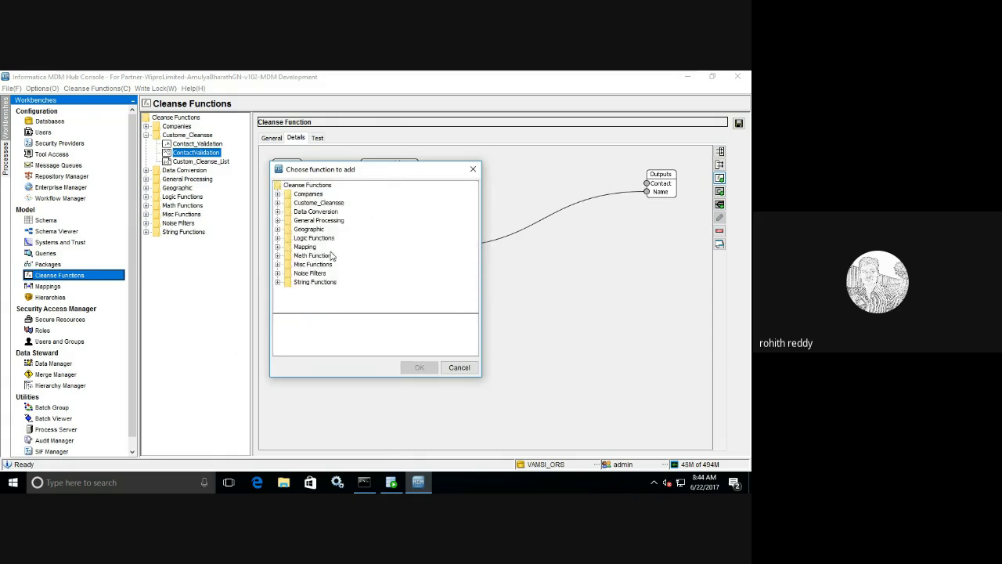
{"action": "left_click", "coordinate": [277, 266]}
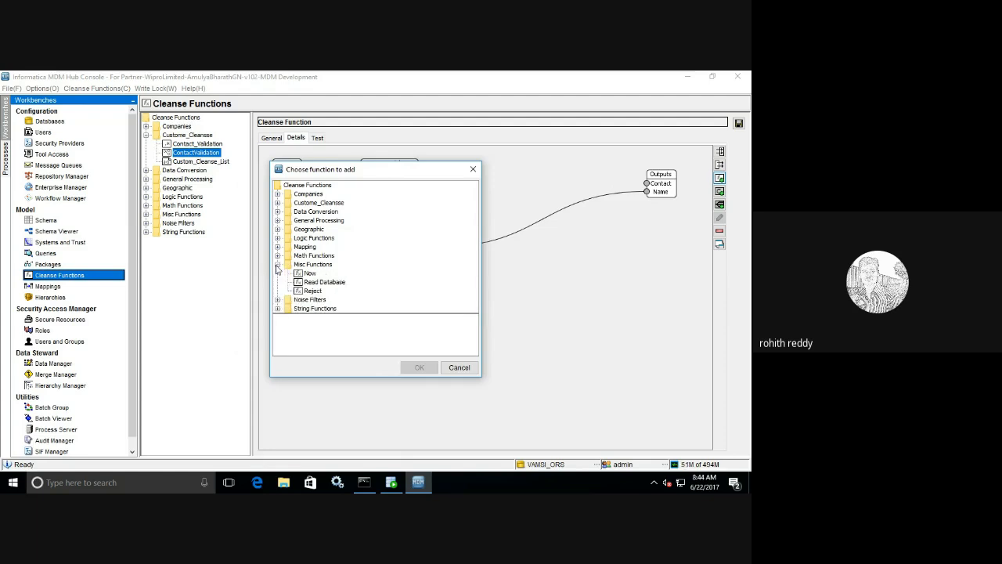
{"action": "left_click", "coordinate": [313, 292]}
{"action": "left_click", "coordinate": [419, 368]}
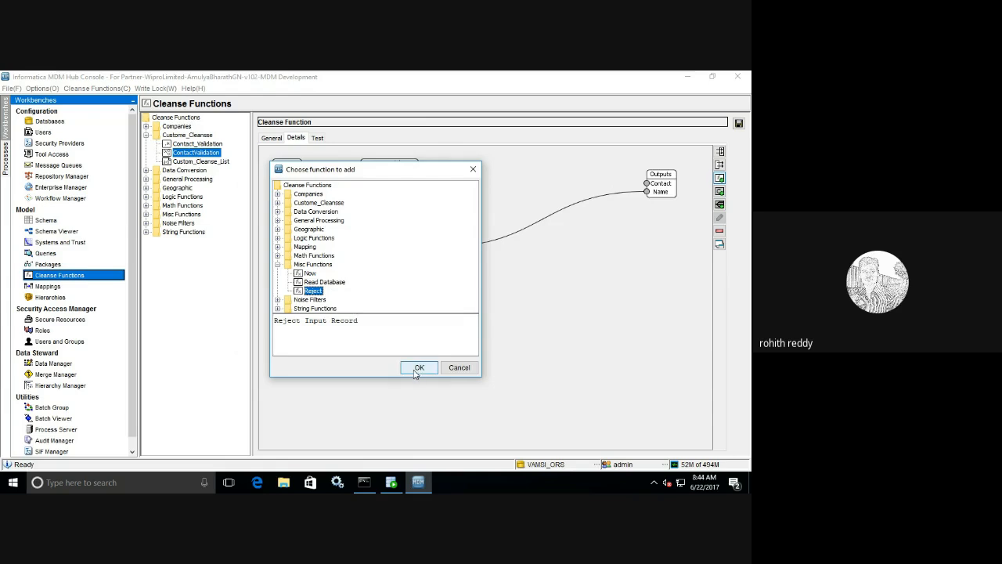
{"action": "left_click_drag", "start_coordinate": [293, 183], "coordinate": [530, 170]}
{"action": "right_click", "coordinate": [536, 175]}
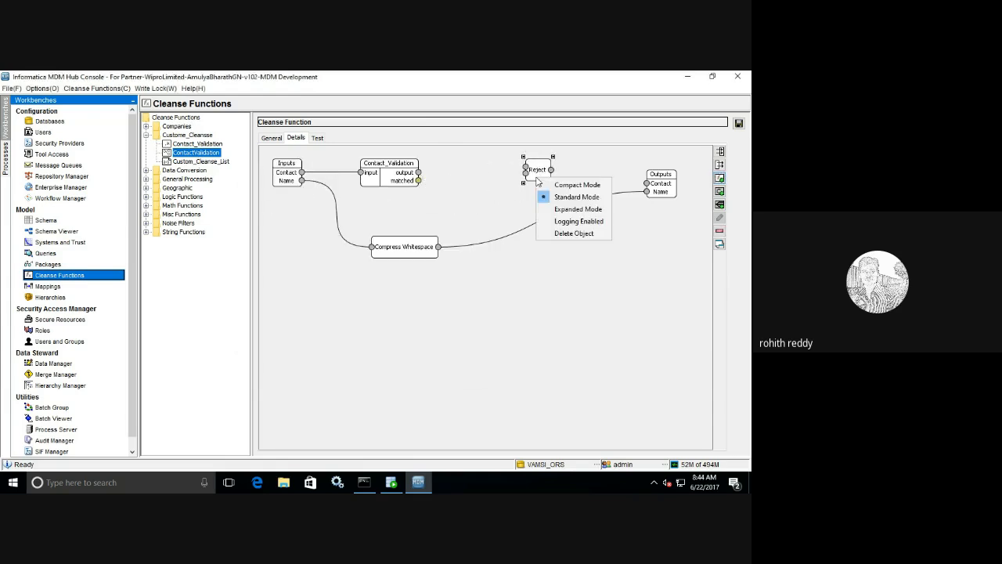
- Expand the Reject node, wire Contact_Validation into Reject Message Text and Reject Output into Contact, then save
{"action": "left_click", "coordinate": [577, 209]}
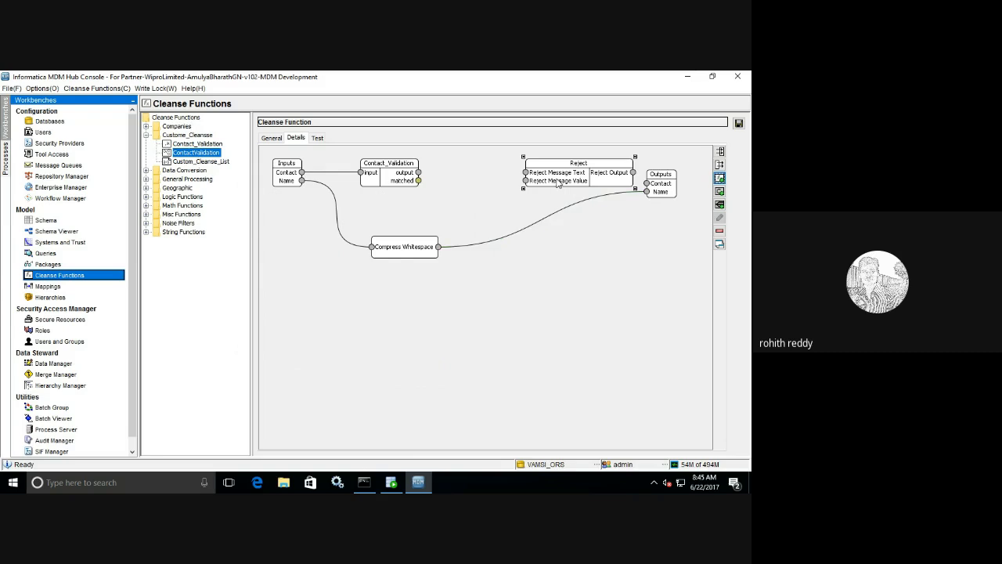
{"action": "left_click_drag", "start_coordinate": [558, 182], "coordinate": [527, 182]}
{"action": "left_click_drag", "start_coordinate": [417, 175], "coordinate": [492, 172]}
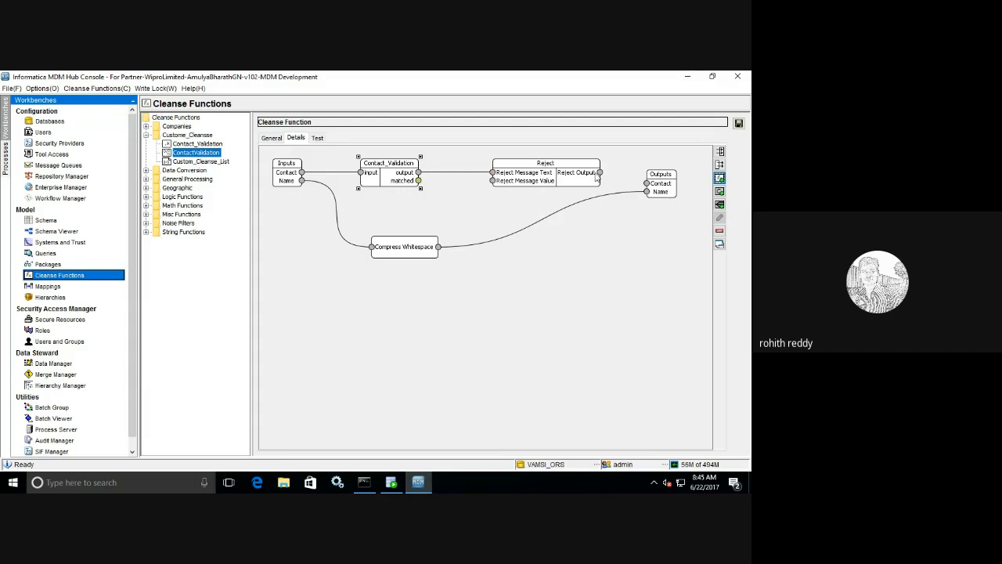
{"action": "left_click_drag", "start_coordinate": [599, 173], "coordinate": [652, 185]}
{"action": "left_click", "coordinate": [738, 122]}
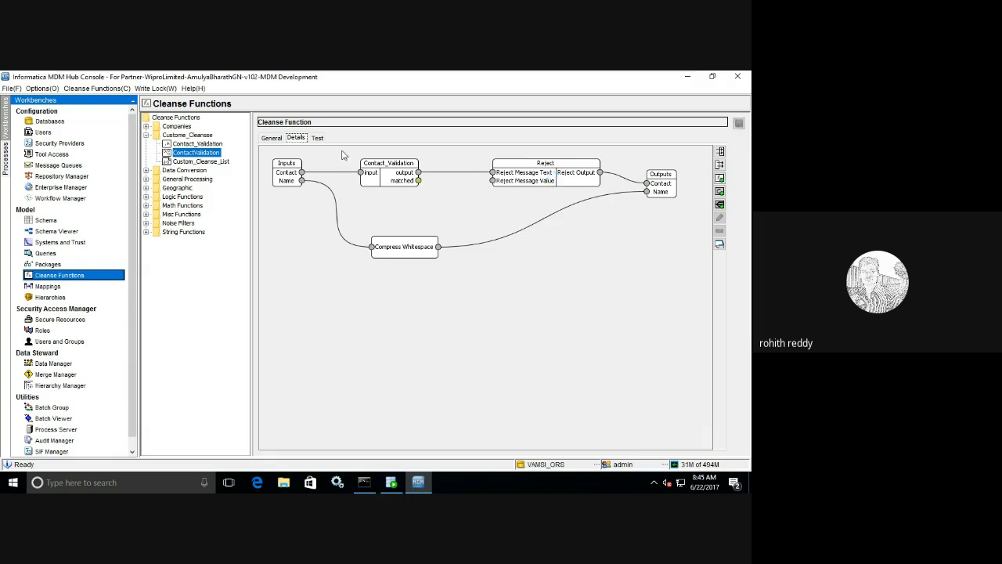
- Run the test with the original and then an edited Contact value, seeing both rejected with an error
{"action": "left_click", "coordinate": [317, 137]}
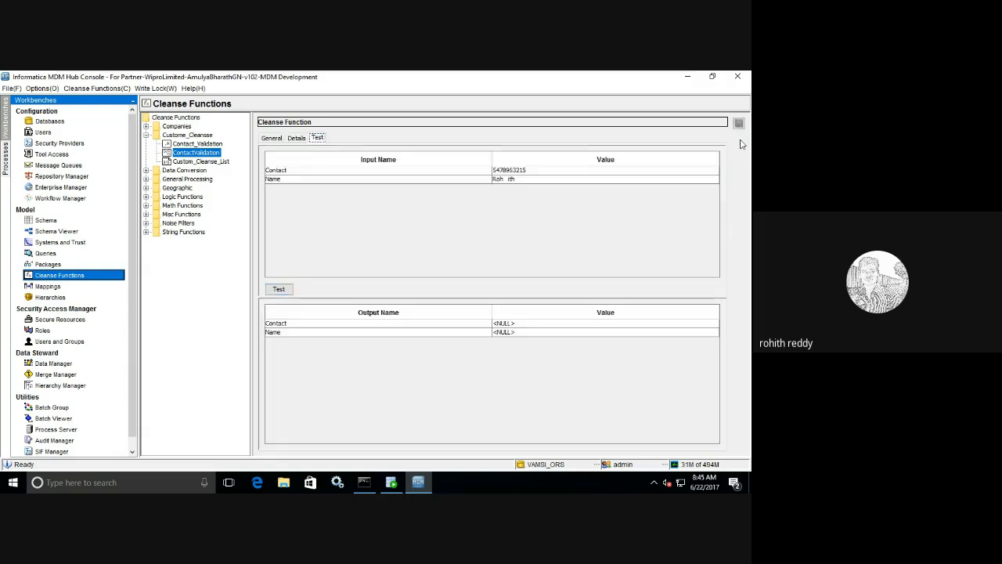
{"action": "left_click", "coordinate": [289, 292]}
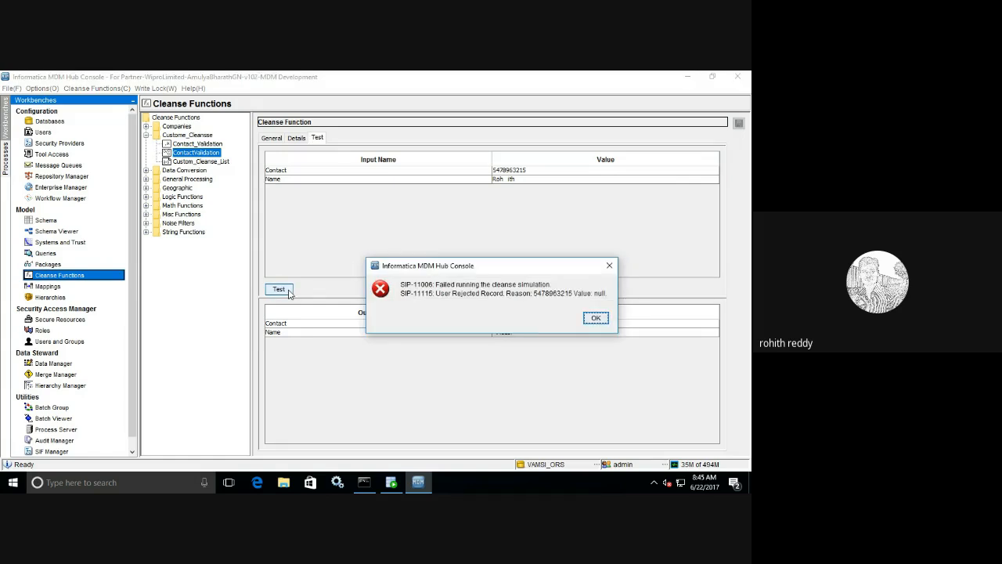
{"action": "left_click", "coordinate": [597, 319]}
{"action": "left_click", "coordinate": [496, 170]}
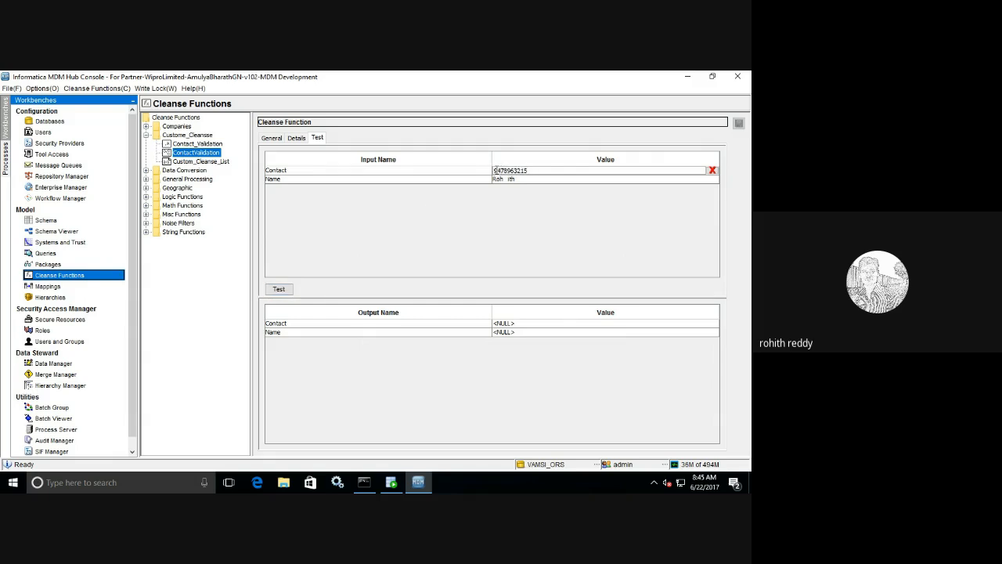
{"action": "left_click", "coordinate": [271, 290]}
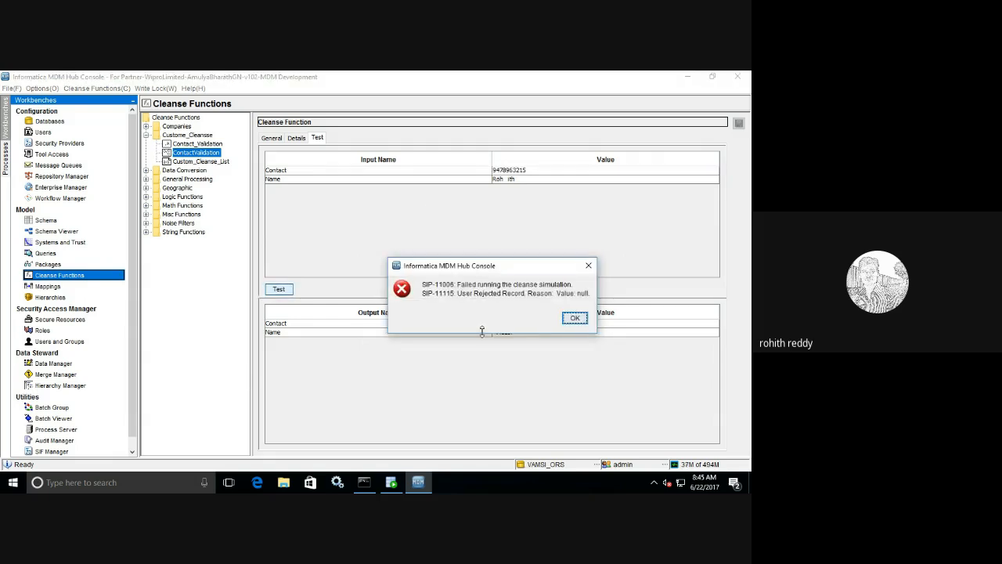
{"action": "left_click", "coordinate": [575, 318]}
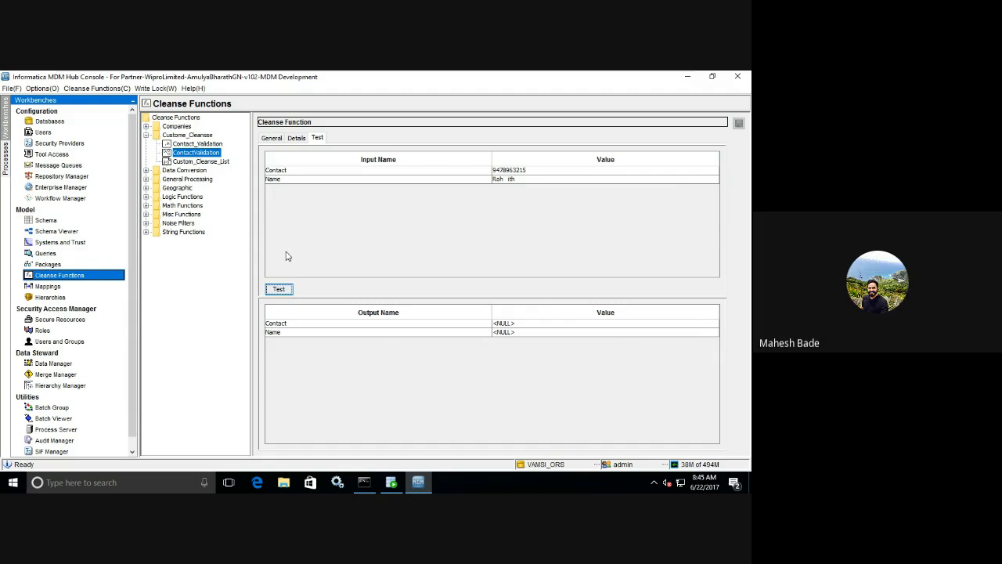
{"action": "left_click", "coordinate": [296, 140]}
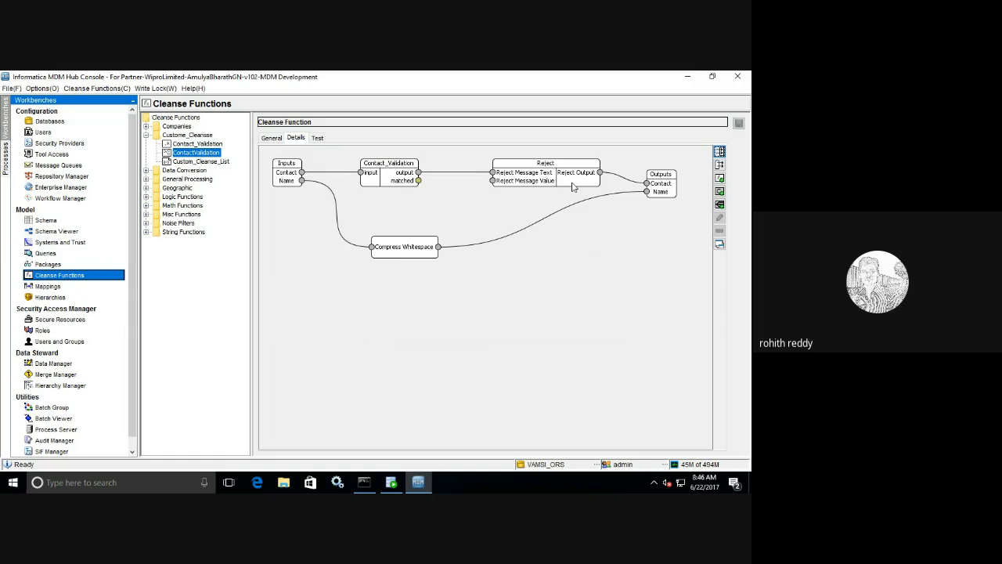
- Delete the Reject node from the ContactValidation diagram, confirming the deletion
{"action": "left_click", "coordinate": [567, 187]}
{"action": "key", "text": "Delete"}
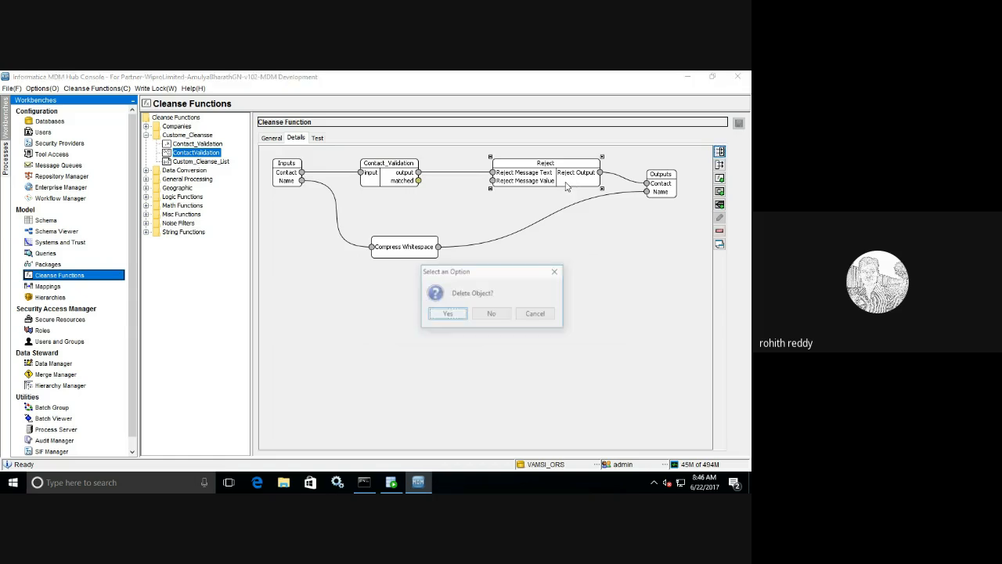
{"action": "left_click", "coordinate": [443, 315]}
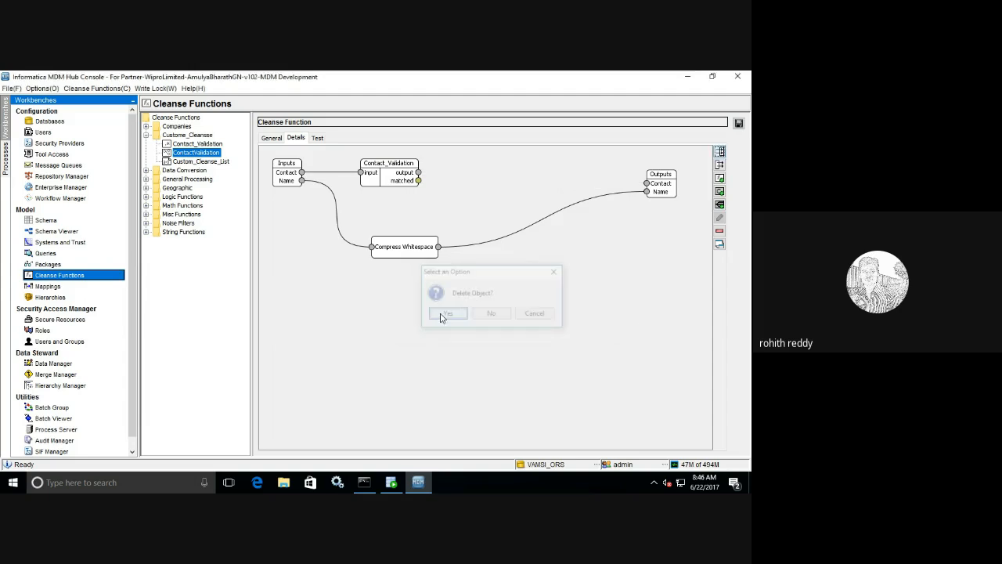
{"action": "left_click", "coordinate": [720, 205]}
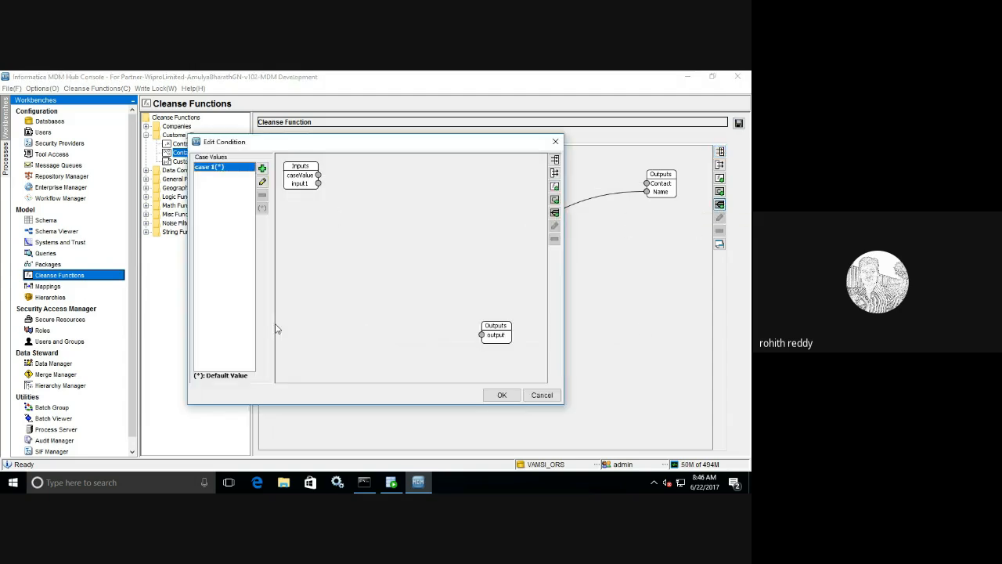
- Rename the default case to TRUE and pass input1 straight through to output
{"action": "left_click", "coordinate": [263, 182]}
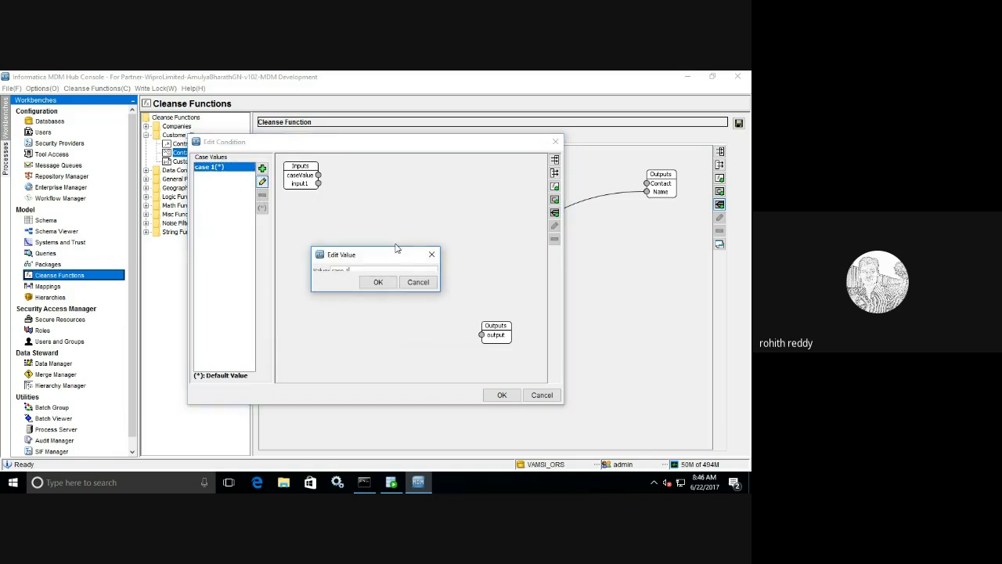
{"action": "left_click_drag", "start_coordinate": [309, 245], "coordinate": [302, 232]}
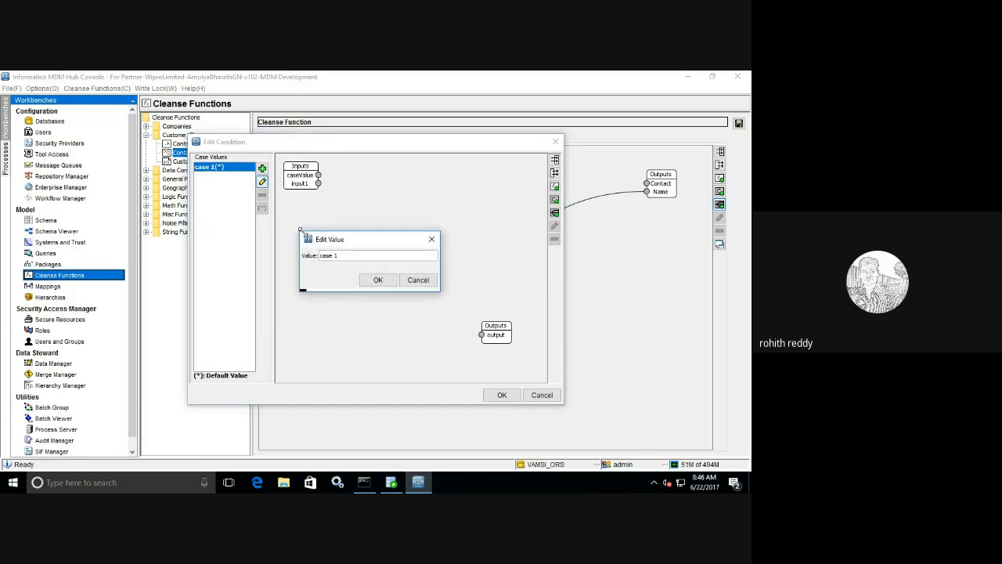
{"action": "left_click_drag", "start_coordinate": [351, 255], "coordinate": [287, 251]}
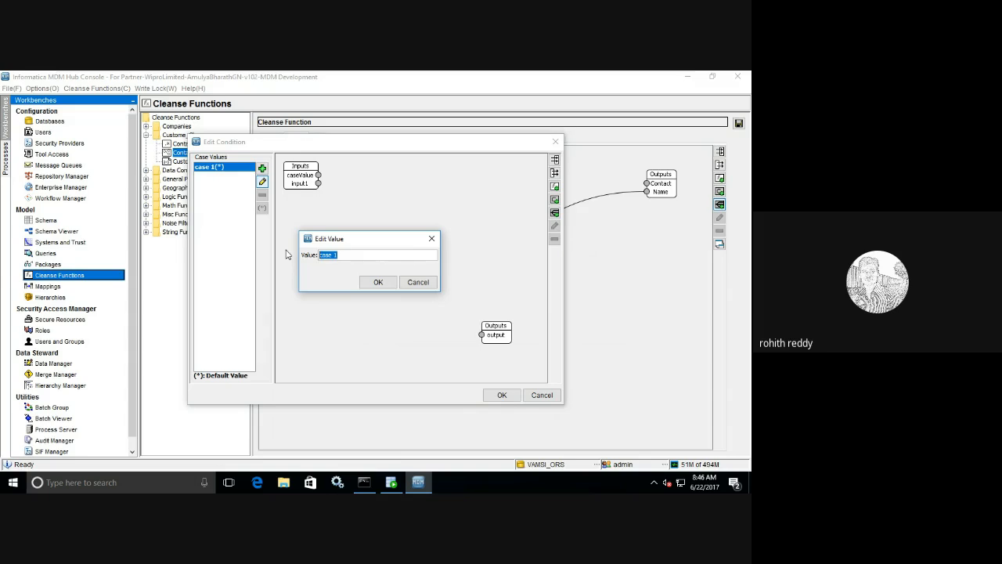
{"action": "type", "text": "TRUE"}
{"action": "left_click", "coordinate": [376, 282]}
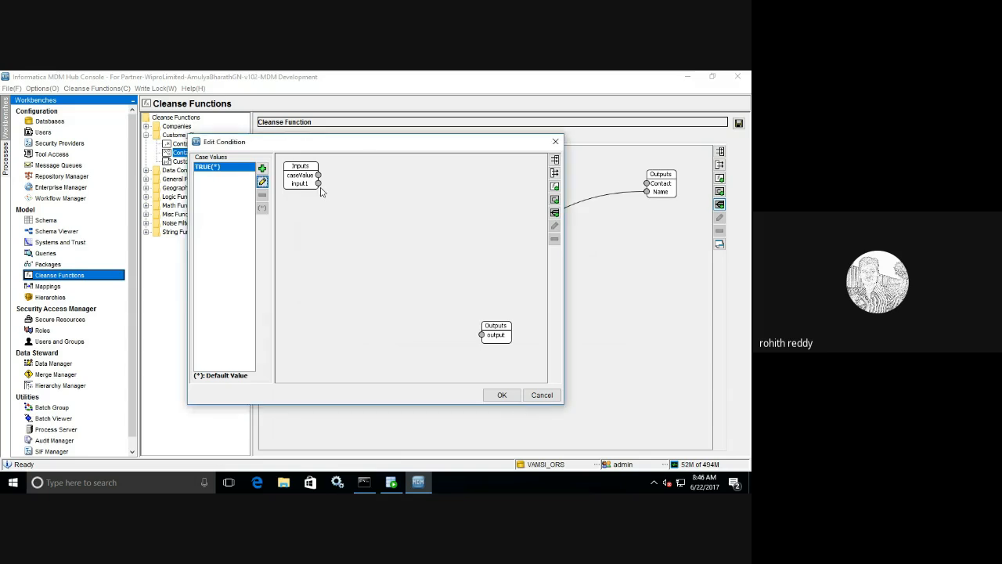
{"action": "left_click_drag", "start_coordinate": [318, 183], "coordinate": [482, 335]}
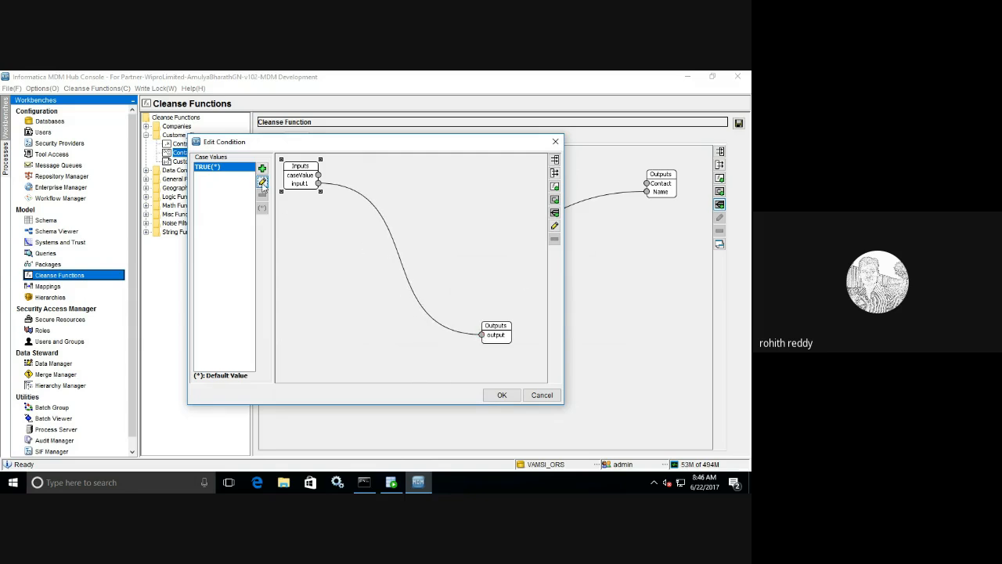
- Add a FALSE case value and switch to it
{"action": "left_click", "coordinate": [262, 169]}
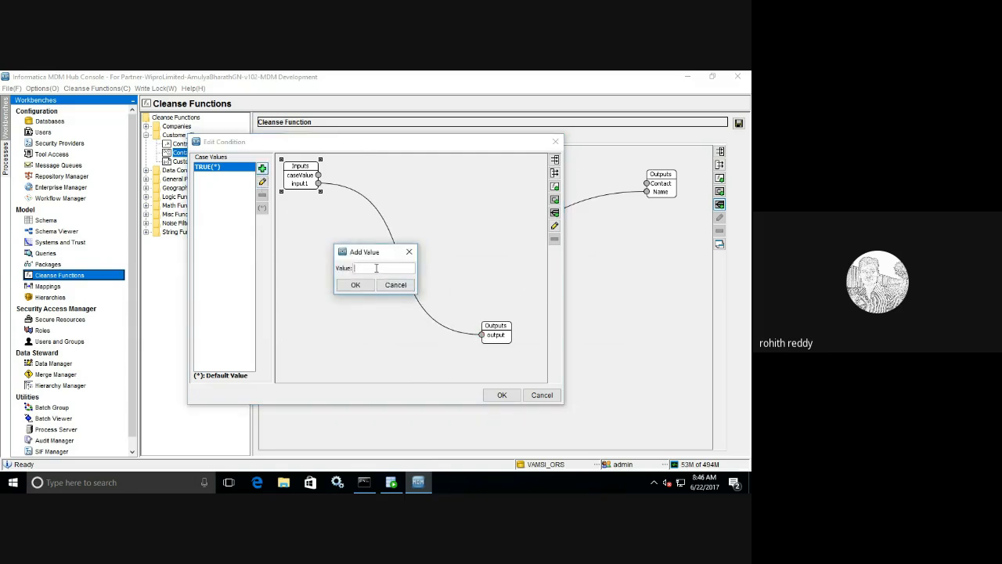
{"action": "type", "text": "FALSE"}
{"action": "left_click", "coordinate": [354, 285]}
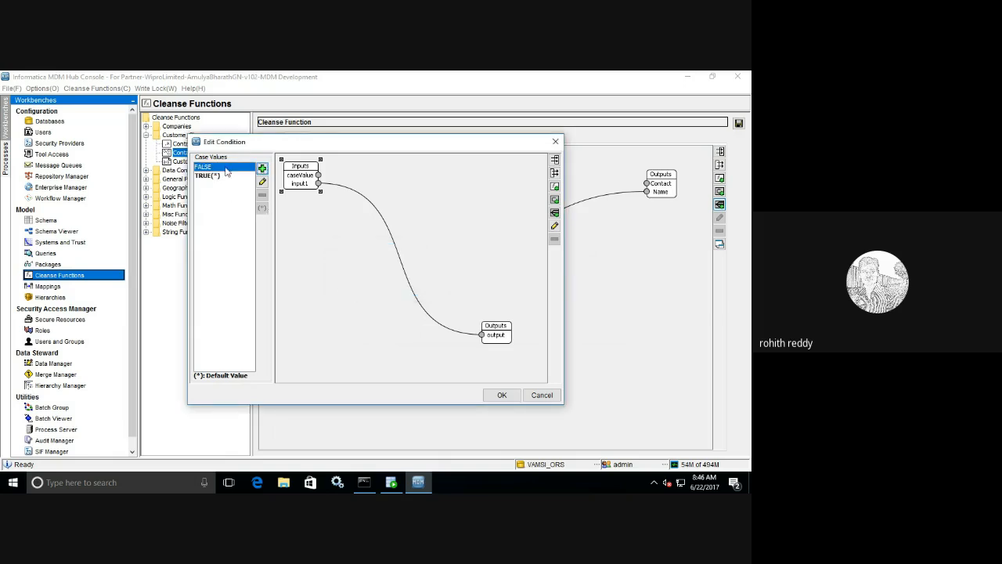
{"action": "left_click", "coordinate": [205, 176]}
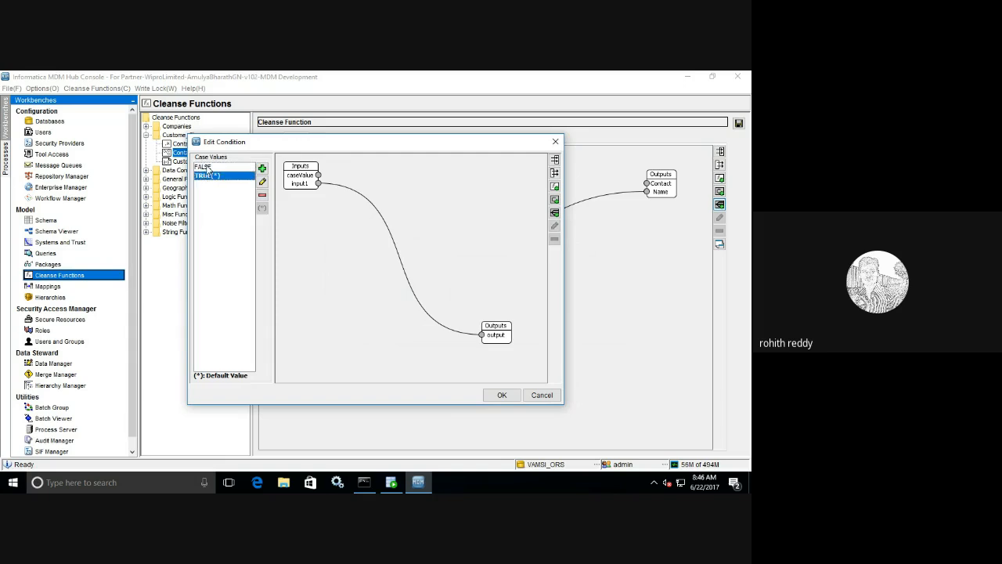
{"action": "left_click", "coordinate": [207, 168]}
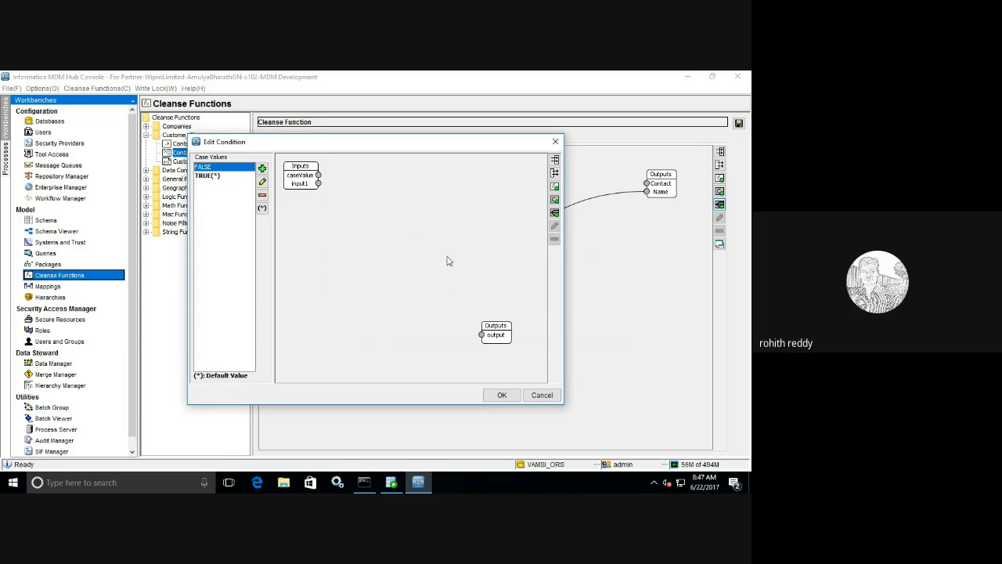
- Add a Reject function to the FALSE case and move it away from Inputs
{"action": "left_click", "coordinate": [555, 186]}
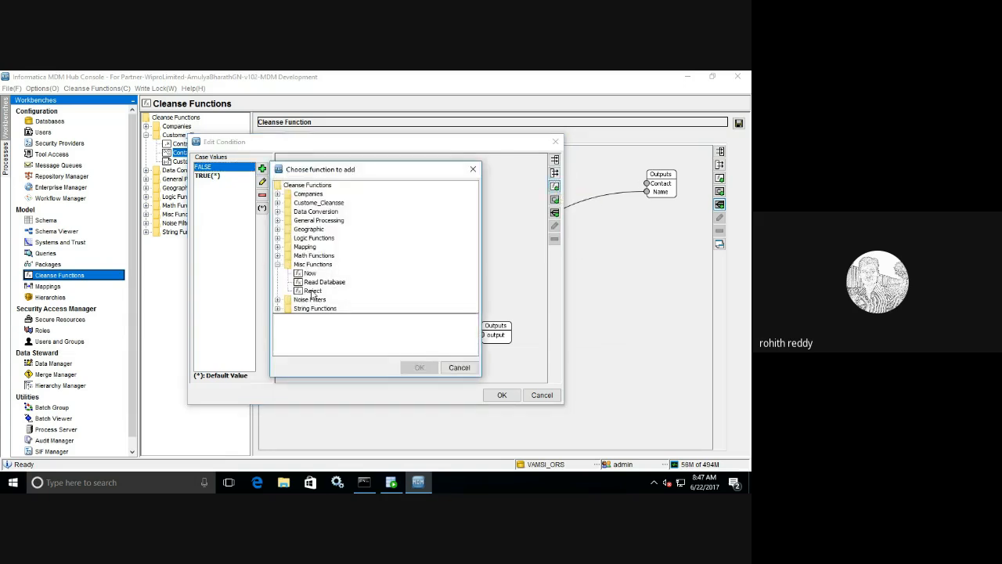
{"action": "left_click", "coordinate": [312, 292]}
{"action": "left_click", "coordinate": [420, 367]}
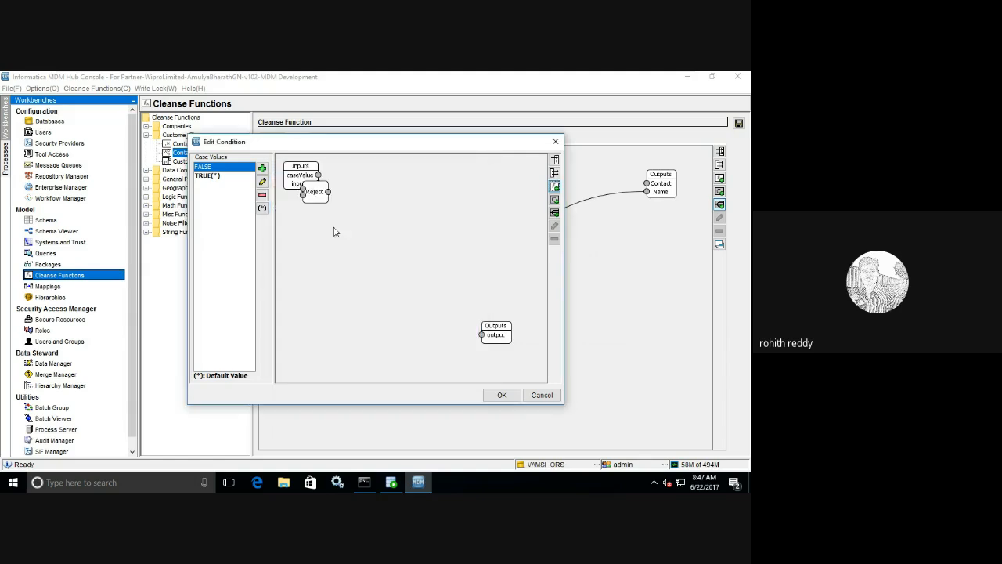
{"action": "left_click_drag", "start_coordinate": [316, 196], "coordinate": [424, 217]}
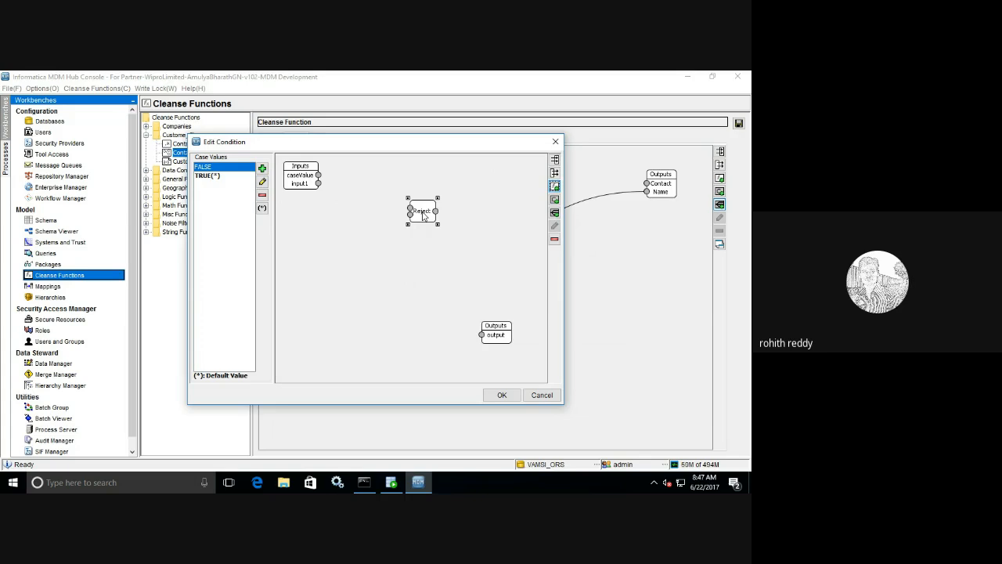
- Show the Reject node in Expanded Mode and feed input1 into its Reject Message Value
{"action": "right_click", "coordinate": [423, 217]}
{"action": "left_click", "coordinate": [451, 240]}
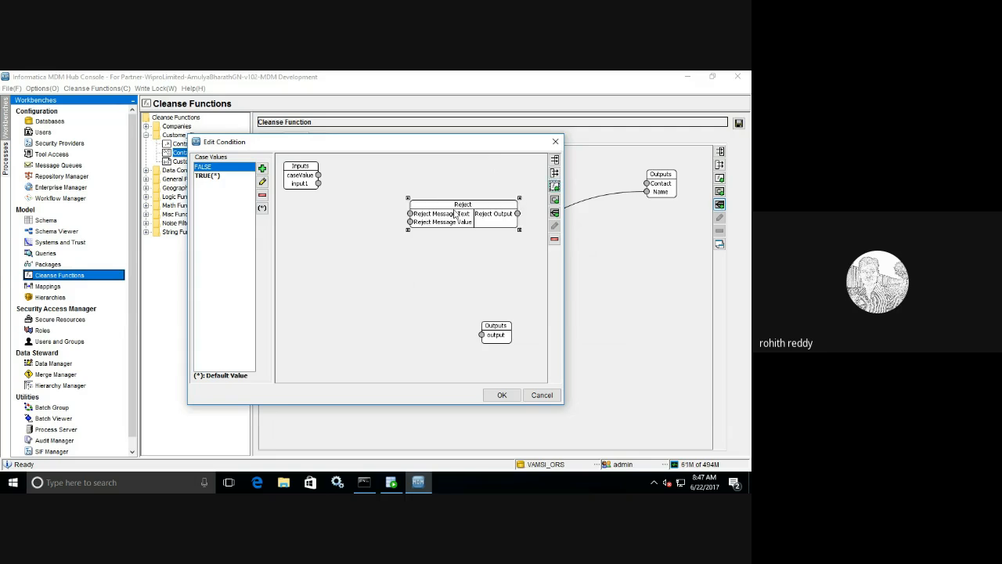
{"action": "left_click_drag", "start_coordinate": [453, 219], "coordinate": [409, 230]}
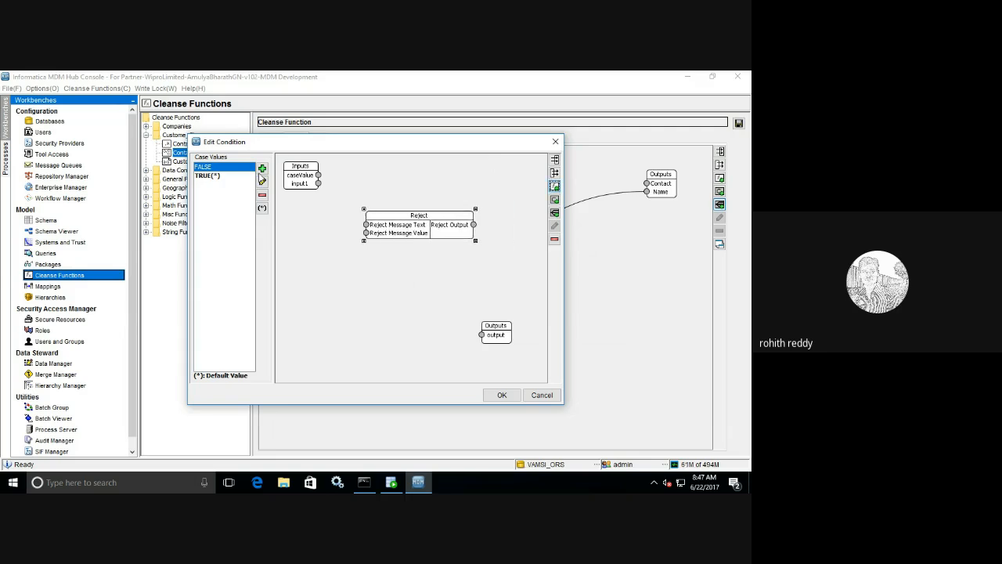
{"action": "mouse_move", "coordinate": [319, 183]}
{"action": "left_mouse_down"}
{"action": "mouse_move", "coordinate": [336, 226]}
{"action": "mouse_move", "coordinate": [366, 234]}
{"action": "left_mouse_up"}
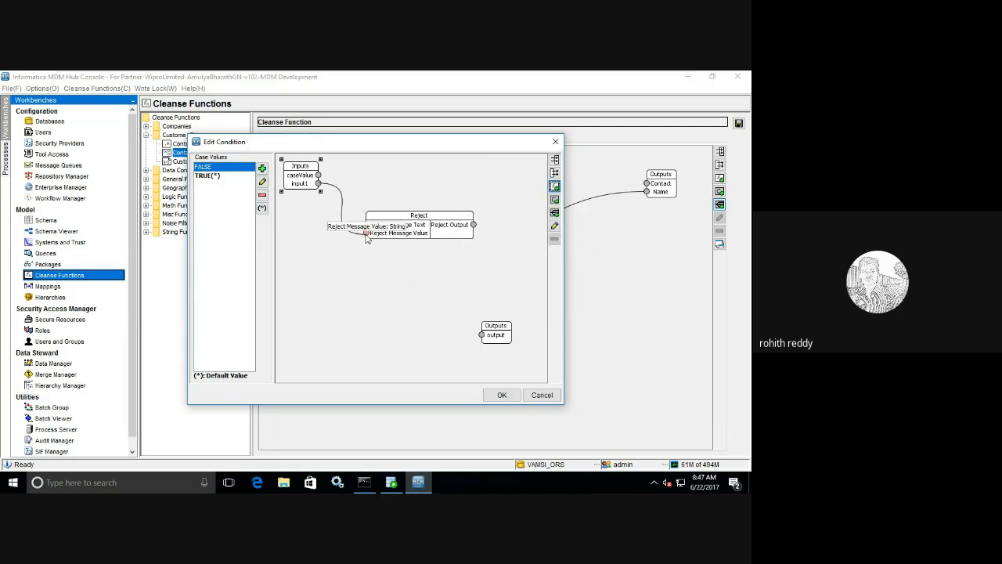
{"action": "left_click", "coordinate": [555, 200]}
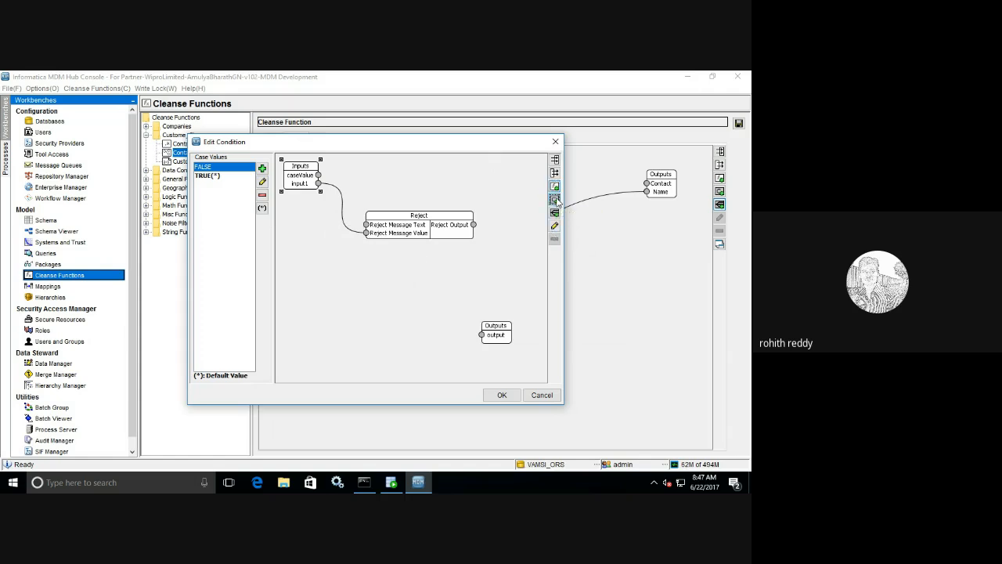
{"action": "left_click_drag", "start_coordinate": [328, 249], "coordinate": [298, 232]}
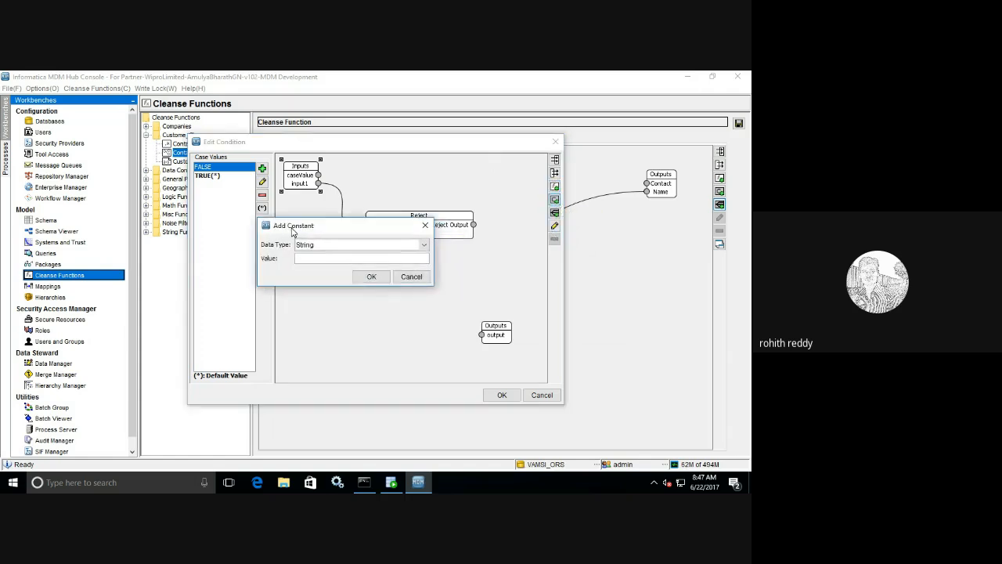
- Create a String constant 'Contact Should length of 10 and it should start with either 8 or 9'
{"action": "left_click", "coordinate": [422, 248]}
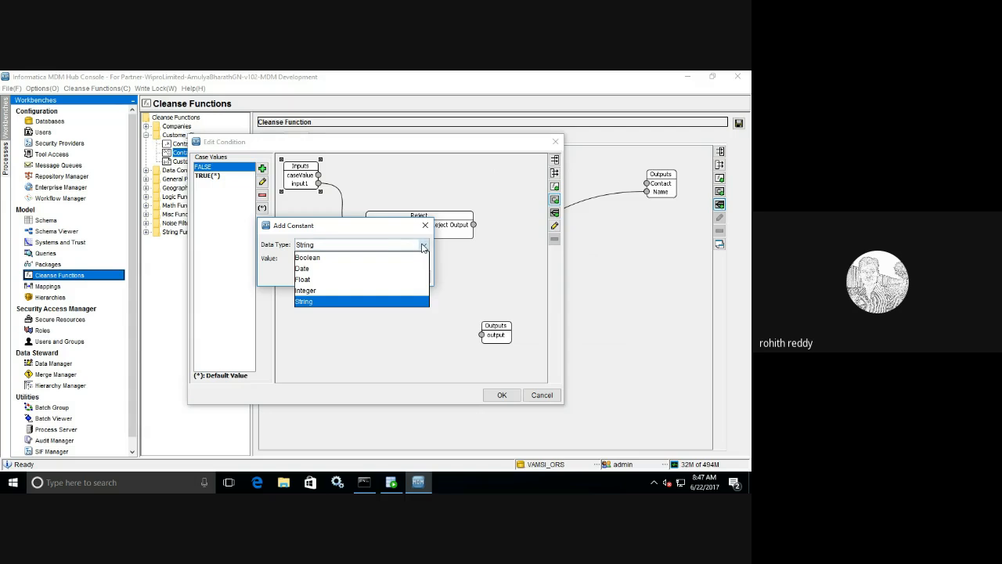
{"action": "left_click", "coordinate": [317, 302]}
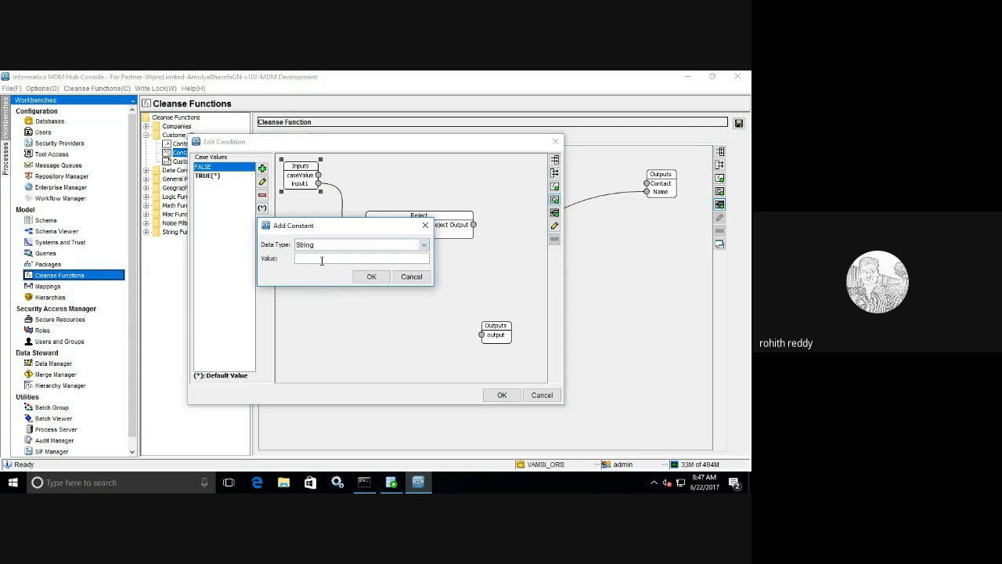
{"action": "left_click", "coordinate": [321, 259]}
{"action": "type", "text": "Contact Should length of 10 and it should star"}
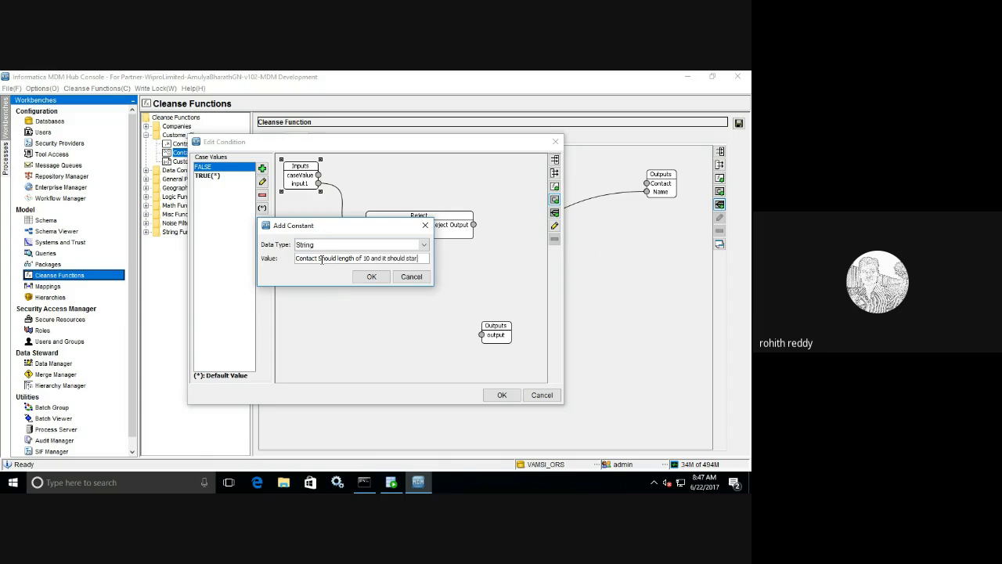
{"action": "type", "text": "t with"}
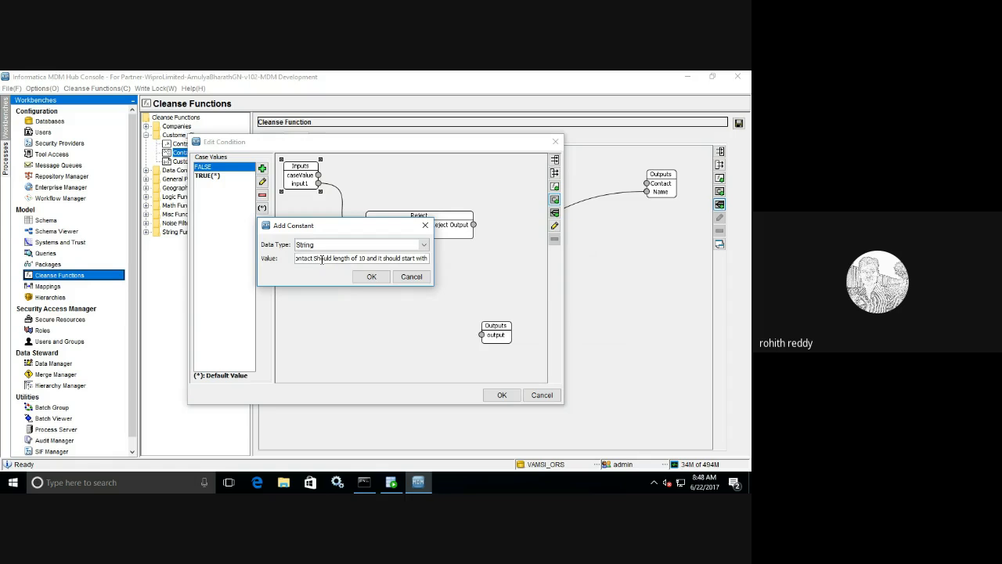
{"action": "type", "text": " either"}
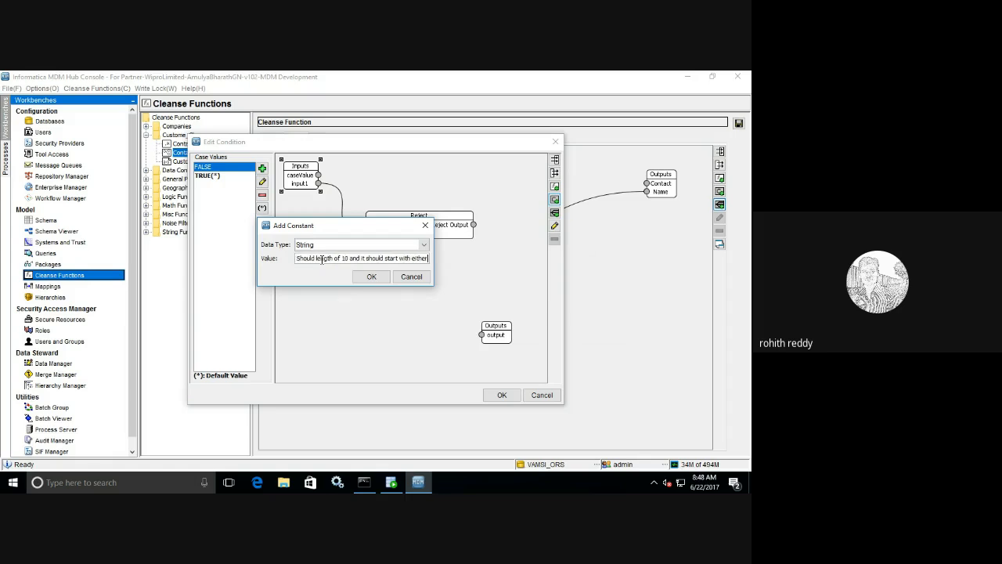
{"action": "type", "text": " 8 or "}
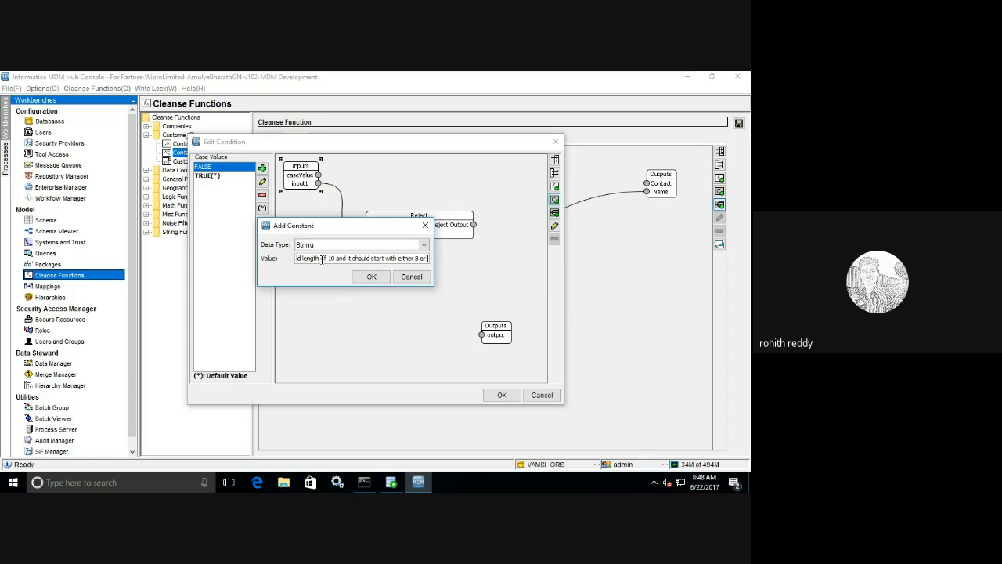
{"action": "type", "text": "9"}
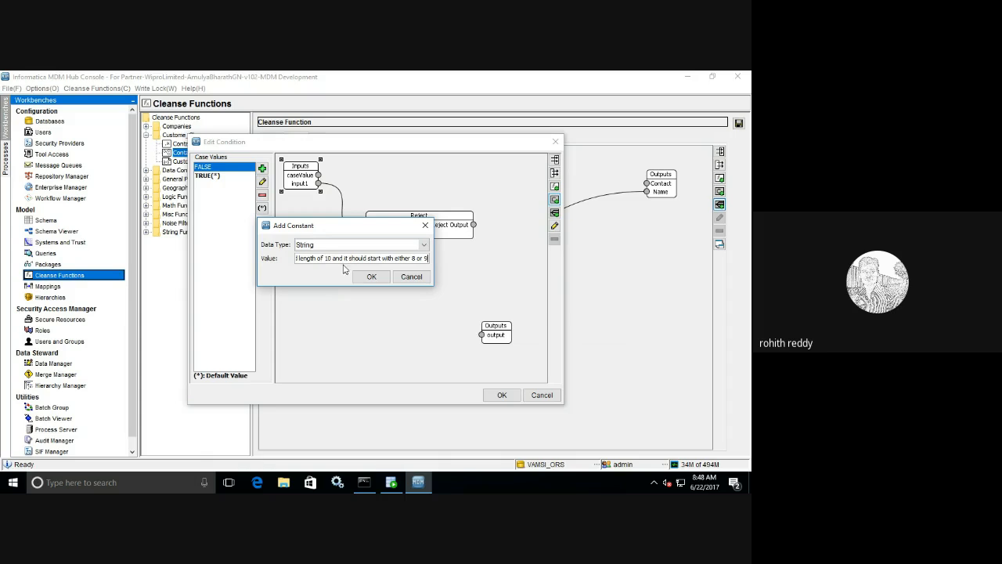
{"action": "left_click", "coordinate": [371, 276]}
- Wire the message constant into Reject Message Text and Reject Output to output, then confirm
{"action": "left_click_drag", "start_coordinate": [323, 193], "coordinate": [309, 300]}
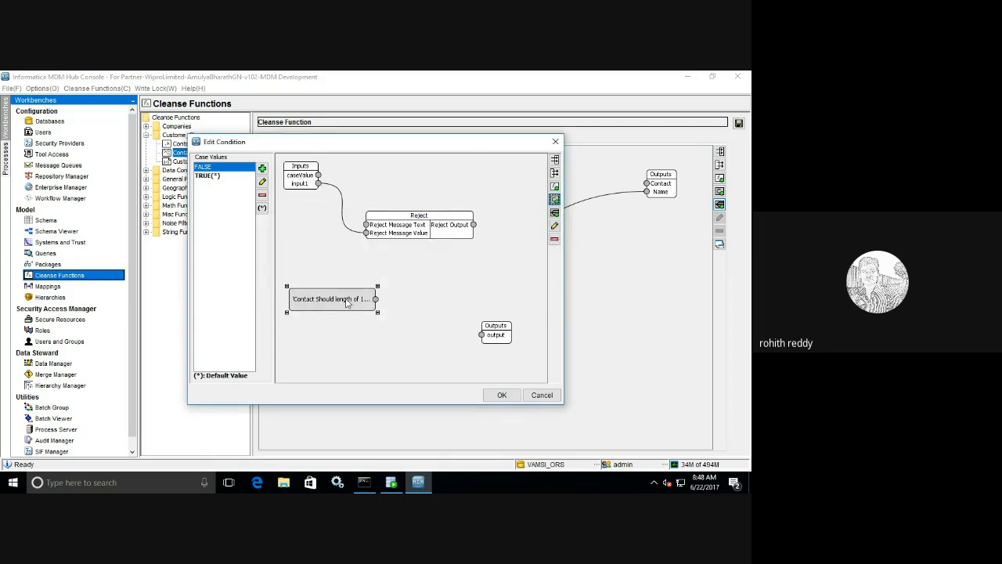
{"action": "left_click_drag", "start_coordinate": [379, 258], "coordinate": [366, 225]}
{"action": "left_click_drag", "start_coordinate": [474, 228], "coordinate": [483, 338]}
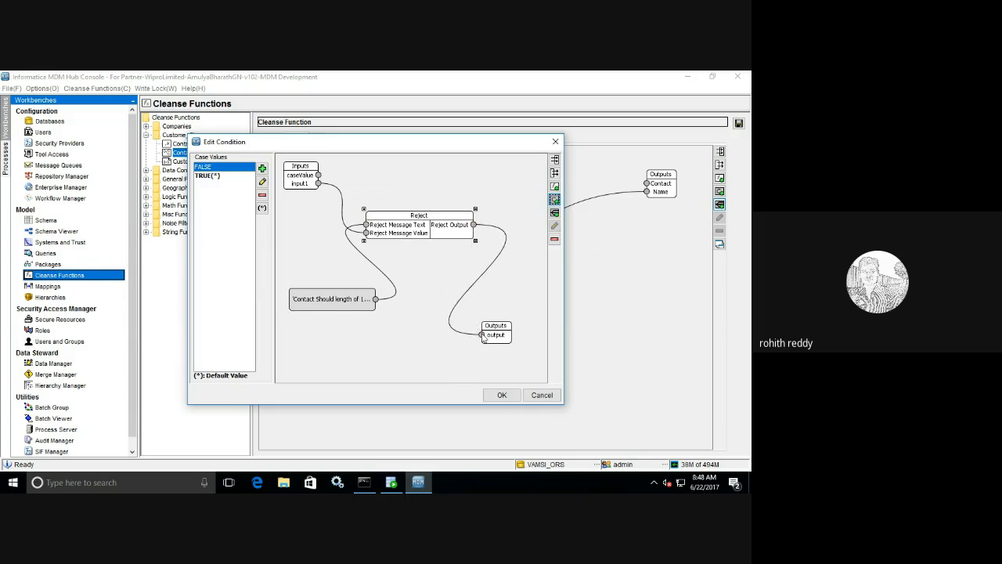
{"action": "left_click", "coordinate": [503, 396]}
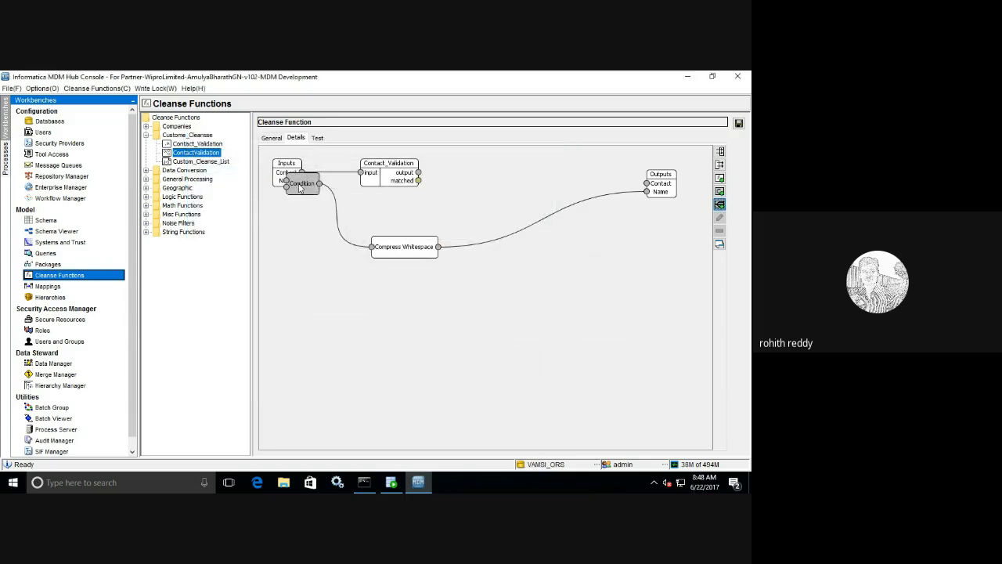
- Move the Condition node between Contact_Validation and Outputs, reviewing its cases without changes
{"action": "left_click_drag", "start_coordinate": [299, 188], "coordinate": [551, 174]}
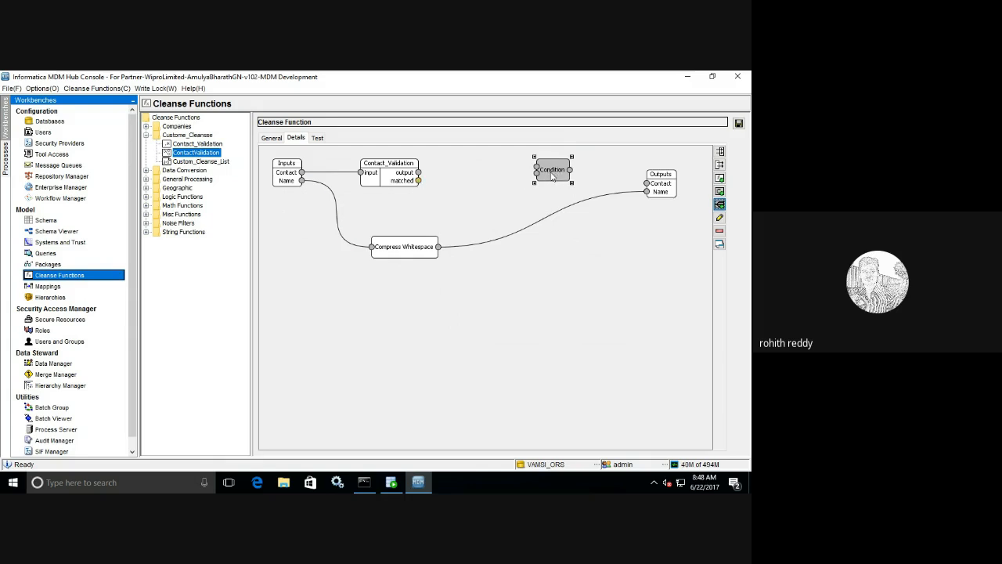
{"action": "double_click", "coordinate": [552, 173]}
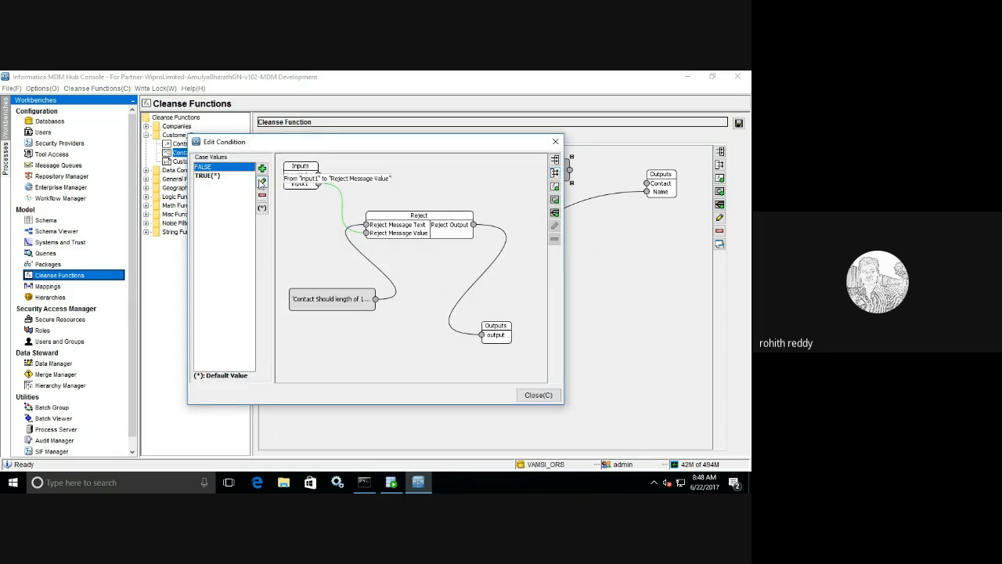
{"action": "left_click", "coordinate": [262, 182]}
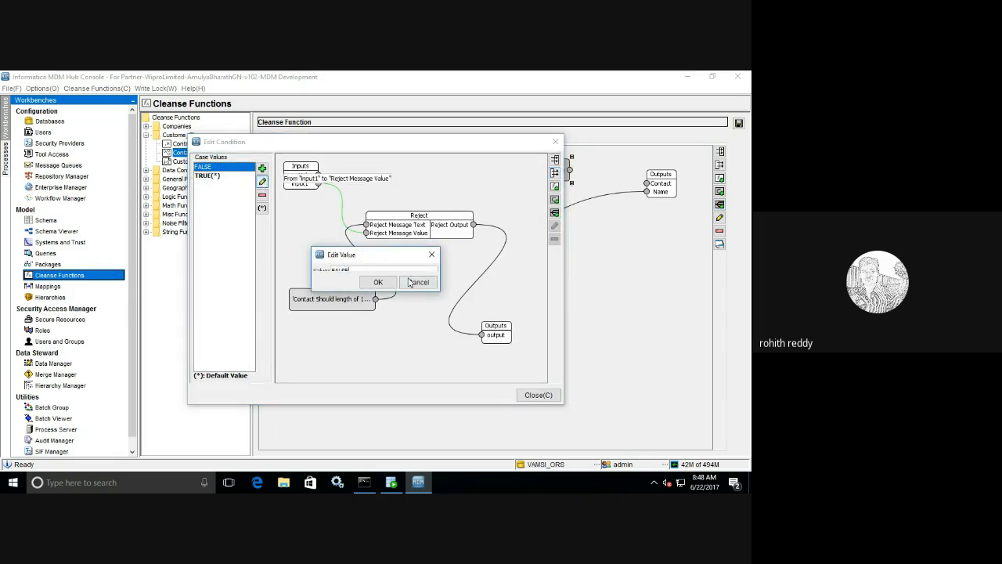
{"action": "left_click", "coordinate": [407, 282]}
{"action": "left_click", "coordinate": [263, 168]}
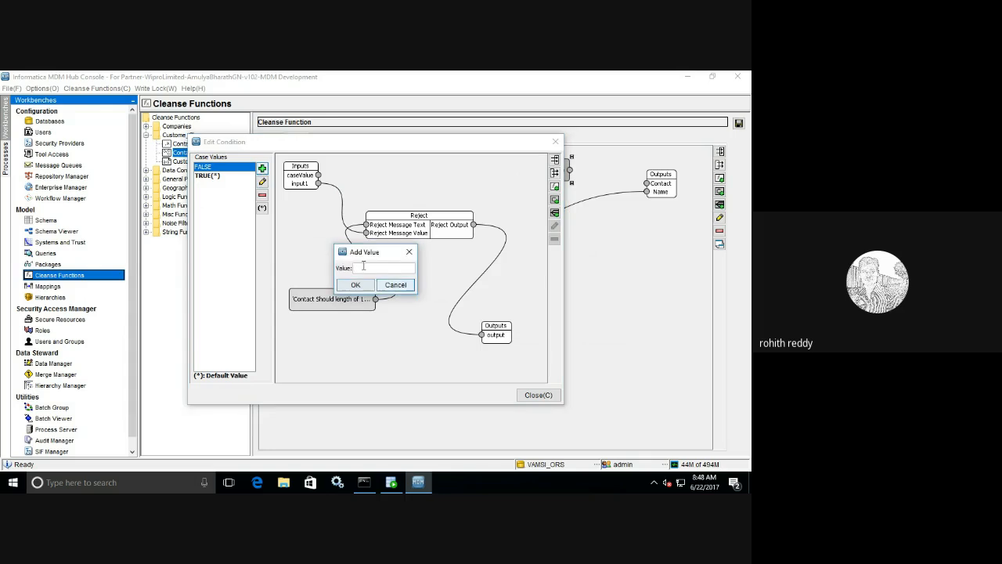
{"action": "left_click", "coordinate": [397, 288]}
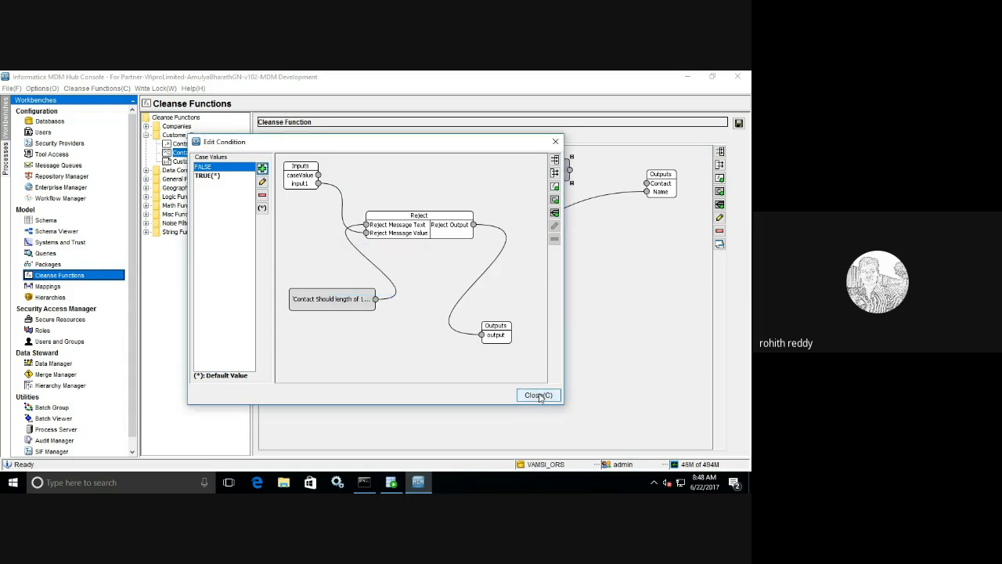
{"action": "left_click", "coordinate": [538, 395]}
{"action": "left_click_drag", "start_coordinate": [538, 174], "coordinate": [528, 174]}
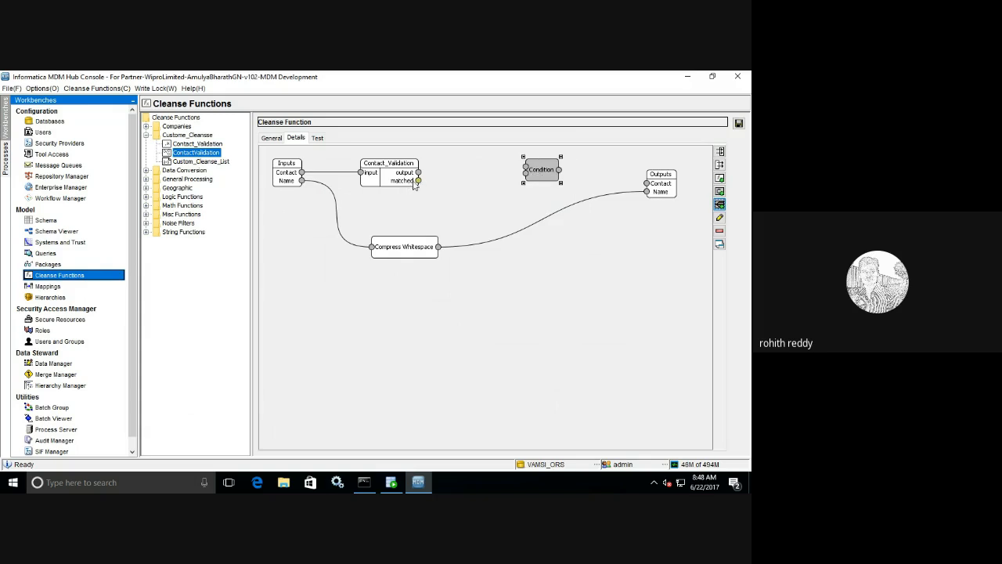
- Try wiring Contact_Validation's matched result to the Condition node; the Boolean-to-String error refuses it
{"action": "left_click", "coordinate": [419, 184]}
{"action": "left_click_drag", "start_coordinate": [419, 181], "coordinate": [529, 173]}
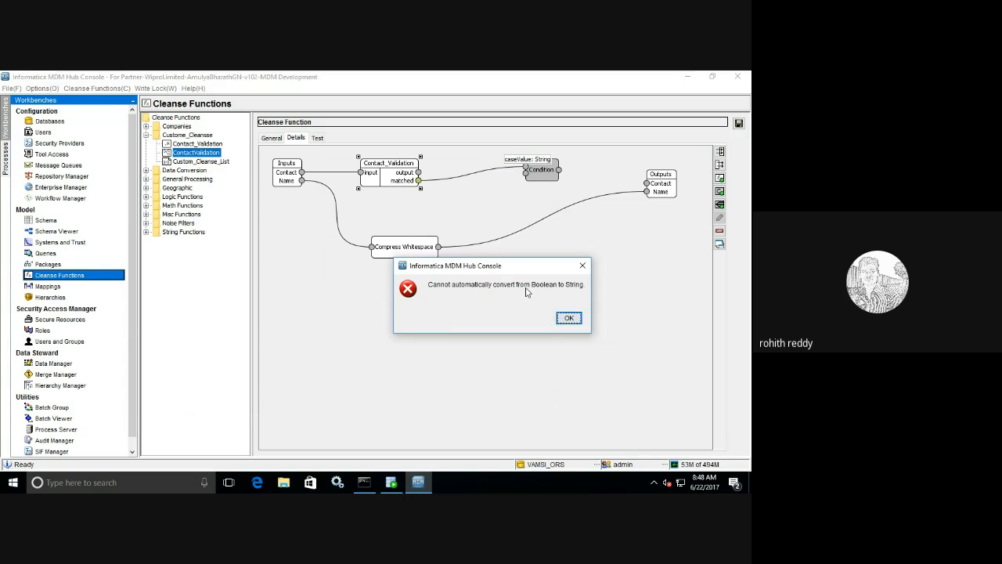
{"action": "left_click", "coordinate": [569, 318]}
- Switch the Condition node to Expanded Mode to show its caseValue, input1 and output ports
{"action": "left_click", "coordinate": [538, 171]}
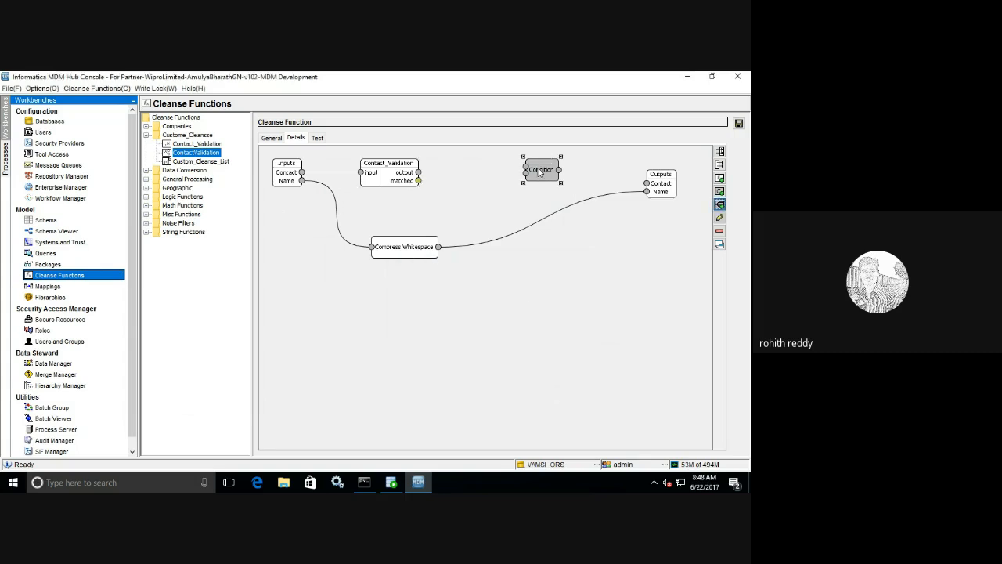
{"action": "right_click", "coordinate": [539, 171]}
{"action": "left_click", "coordinate": [563, 212]}
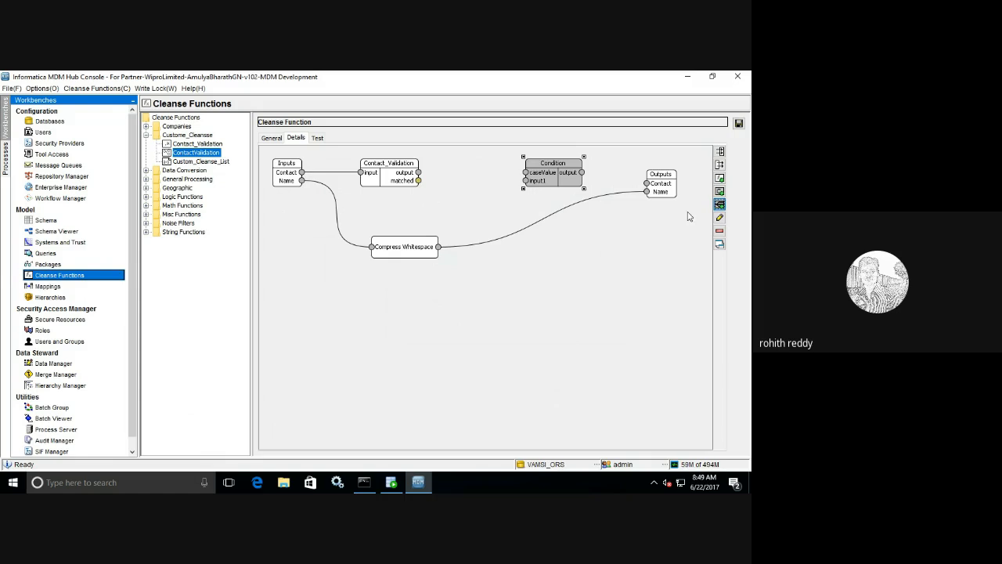
- Add a Format Boolean function from Data Conversion and show its individual ports
{"action": "left_click", "coordinate": [720, 178]}
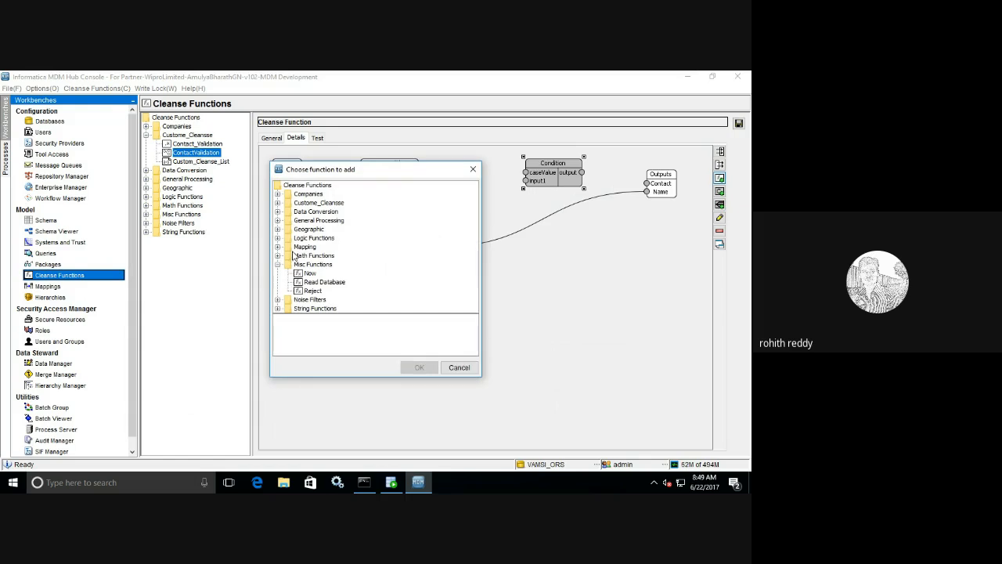
{"action": "left_click", "coordinate": [278, 212]}
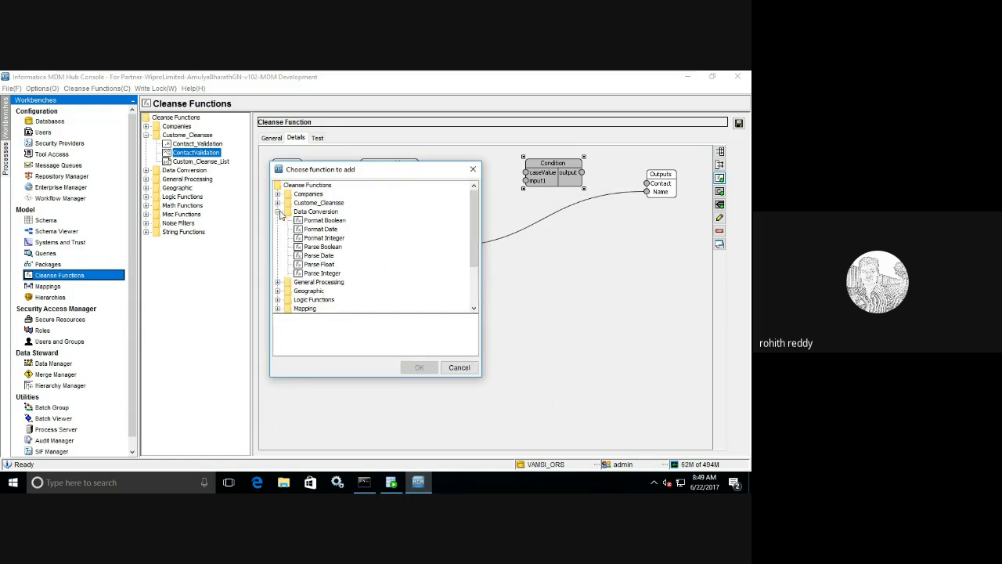
{"action": "left_click", "coordinate": [331, 223]}
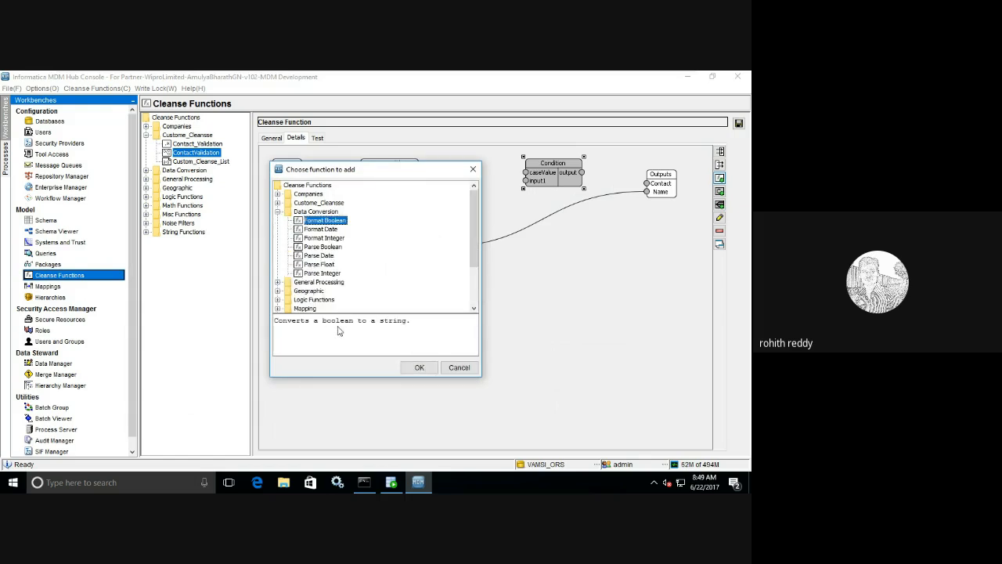
{"action": "left_click", "coordinate": [420, 368]}
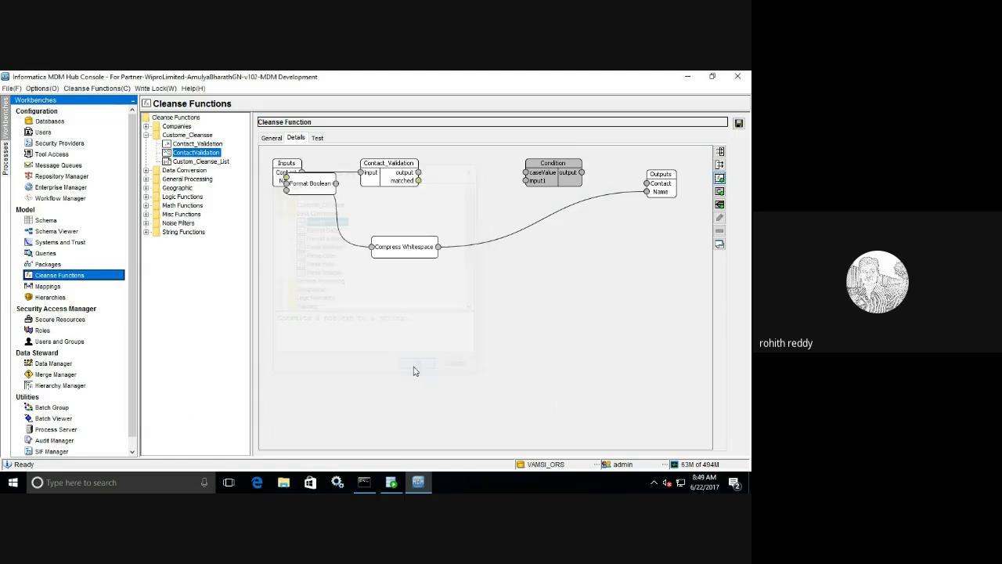
{"action": "left_click_drag", "start_coordinate": [315, 192], "coordinate": [465, 209]}
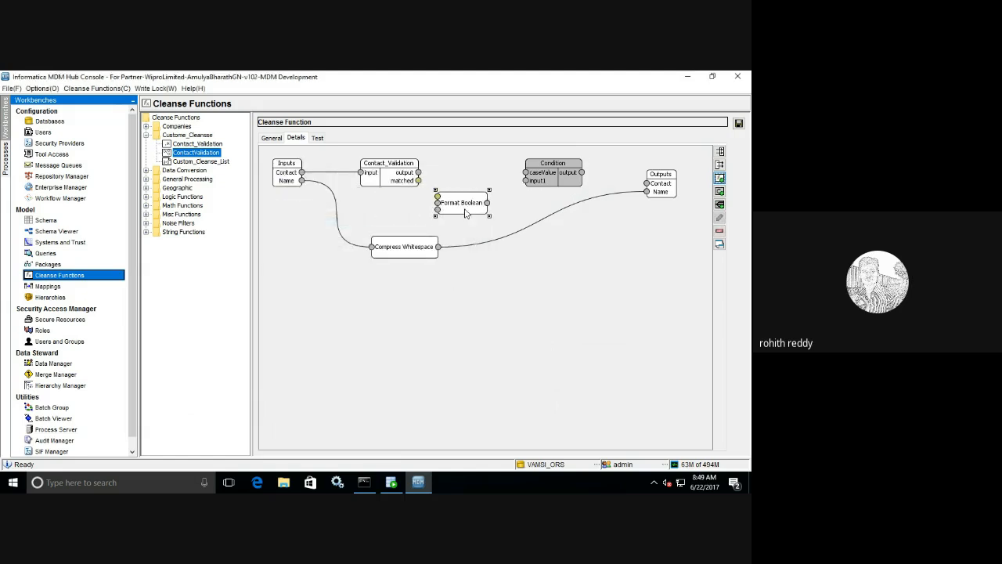
{"action": "right_click", "coordinate": [465, 209]}
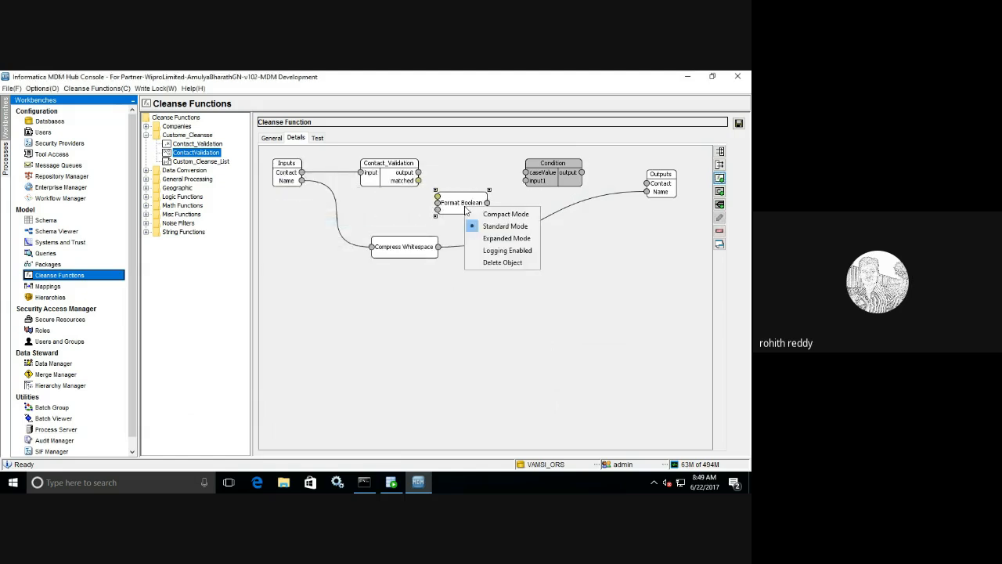
{"action": "left_click", "coordinate": [507, 238]}
- Place Format Boolean between Contact_Validation and Condition, wiring matched into its boolean input
{"action": "left_click_drag", "start_coordinate": [452, 212], "coordinate": [460, 169]}
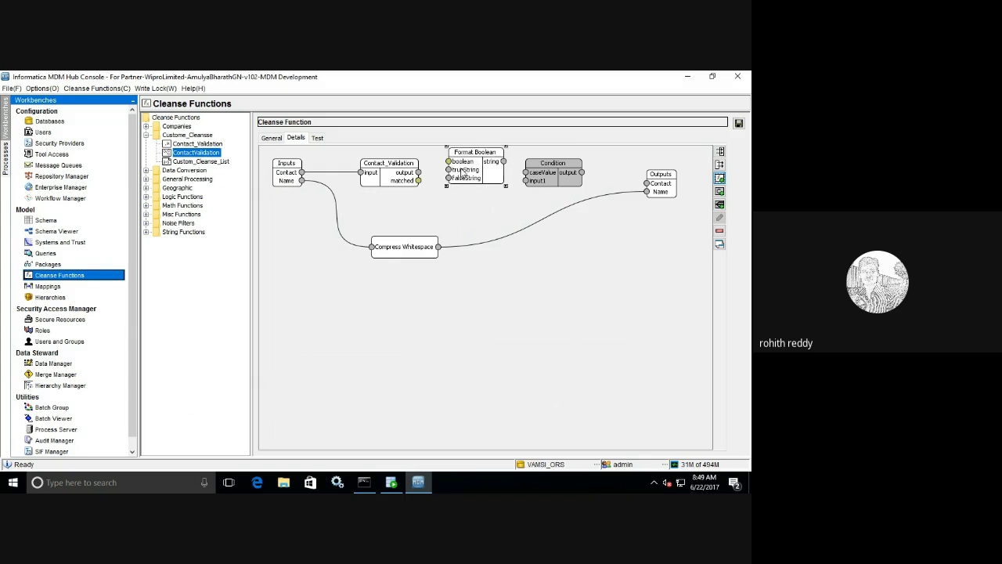
{"action": "left_click_drag", "start_coordinate": [554, 178], "coordinate": [586, 167]}
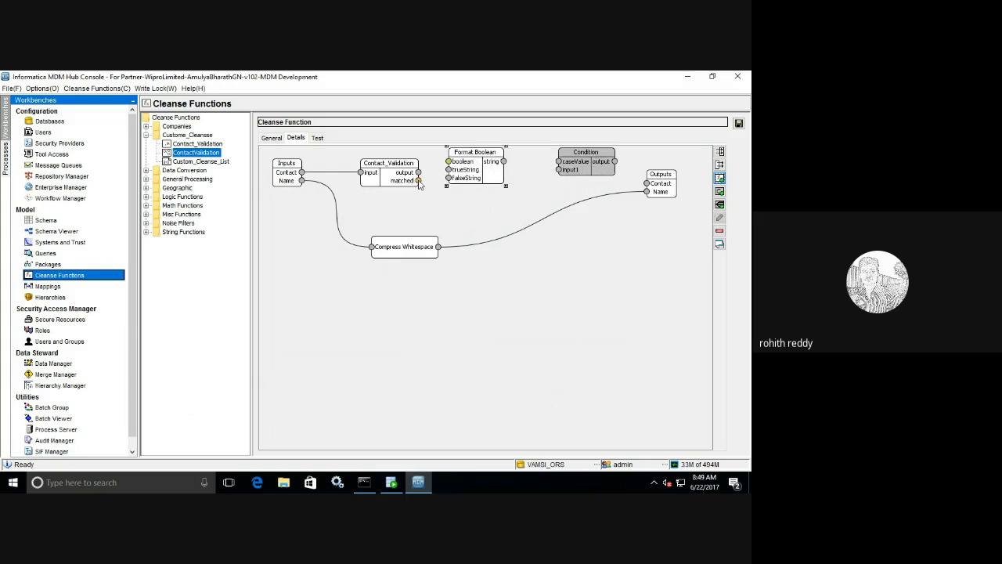
{"action": "mouse_move", "coordinate": [419, 181]}
{"action": "left_mouse_down"}
{"action": "mouse_move", "coordinate": [440, 177]}
{"action": "mouse_move", "coordinate": [449, 162]}
{"action": "left_mouse_up"}
{"action": "left_click", "coordinate": [470, 176]}
{"action": "left_click_drag", "start_coordinate": [473, 177], "coordinate": [476, 183]}
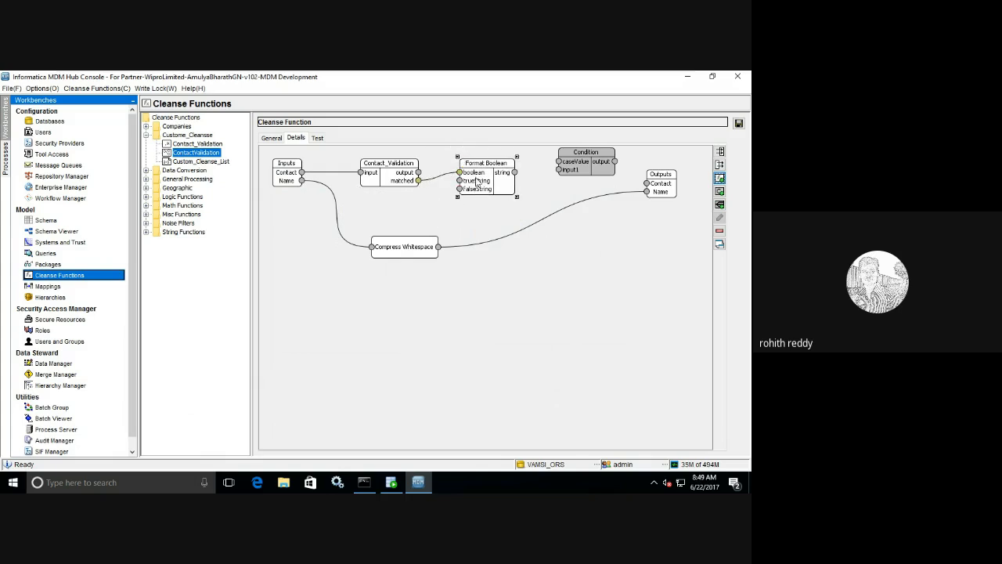
- Add a String constant 'TRUE' and place it below Contact_Validation
{"action": "left_click", "coordinate": [720, 193]}
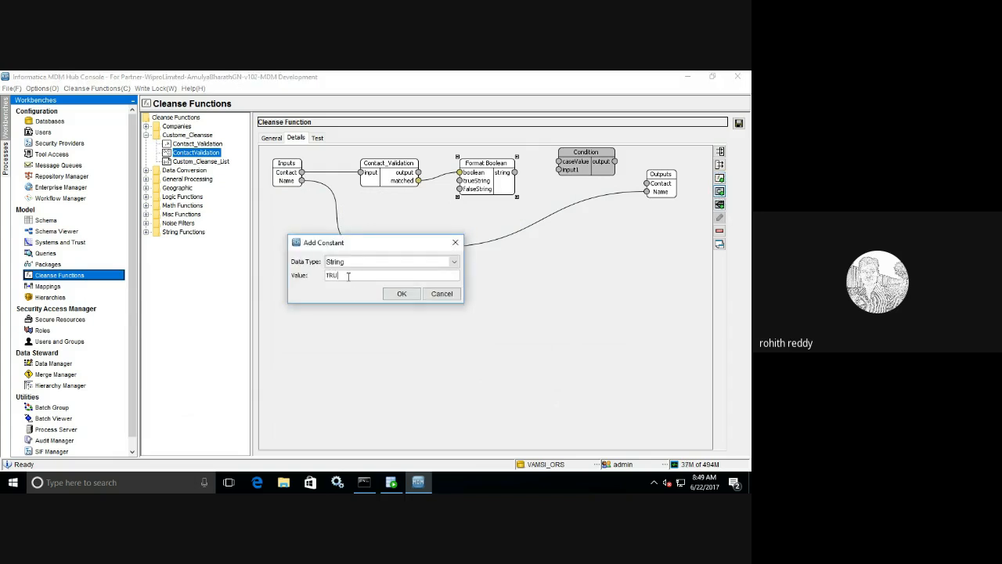
{"action": "type", "text": "TRUE"}
{"action": "left_click", "coordinate": [401, 293]}
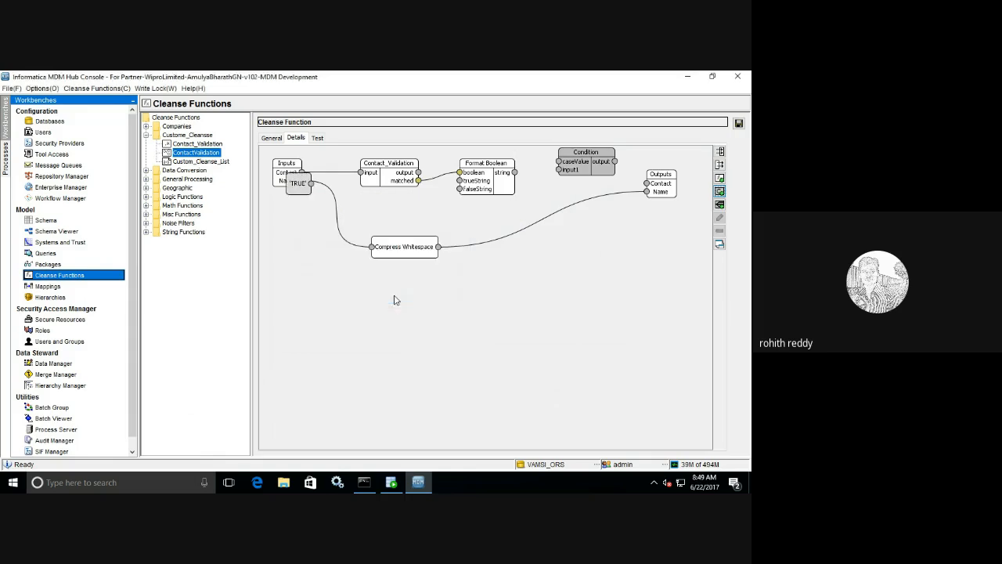
{"action": "left_click_drag", "start_coordinate": [309, 188], "coordinate": [460, 180]}
- Check the Condition's case values, then add a String constant 'FALSE' above Compress Whitespace
{"action": "left_click", "coordinate": [576, 168]}
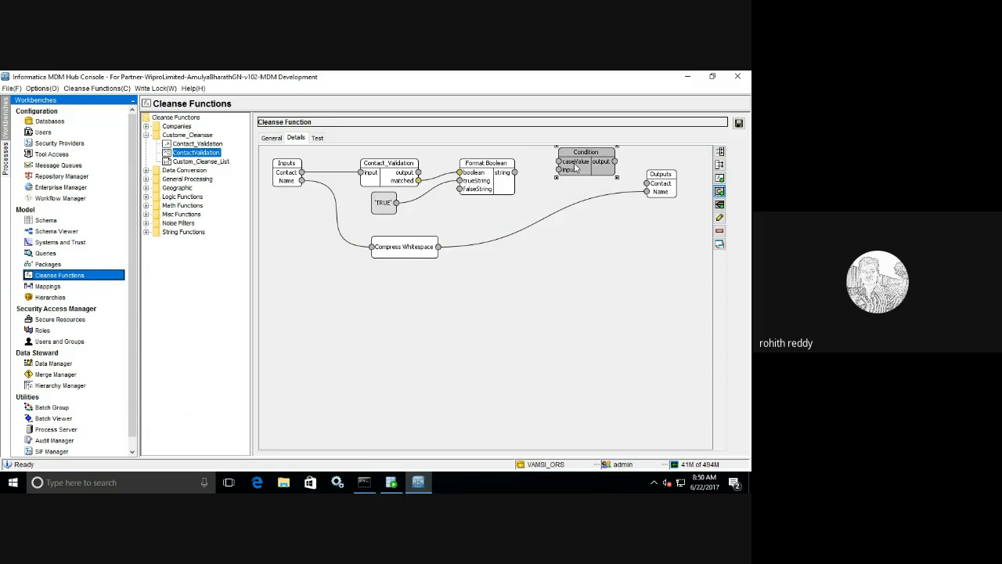
{"action": "double_click", "coordinate": [575, 167]}
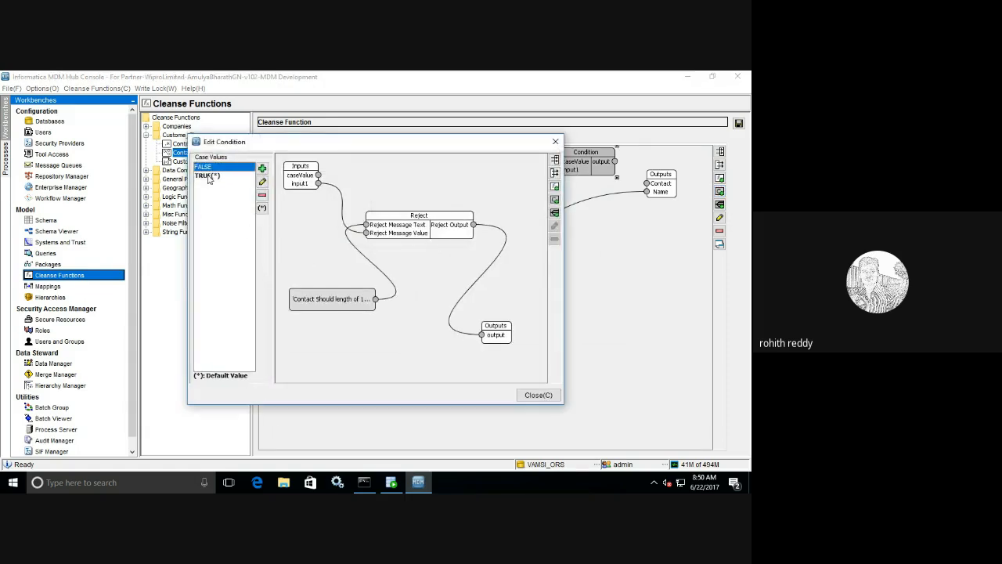
{"action": "left_click", "coordinate": [537, 395]}
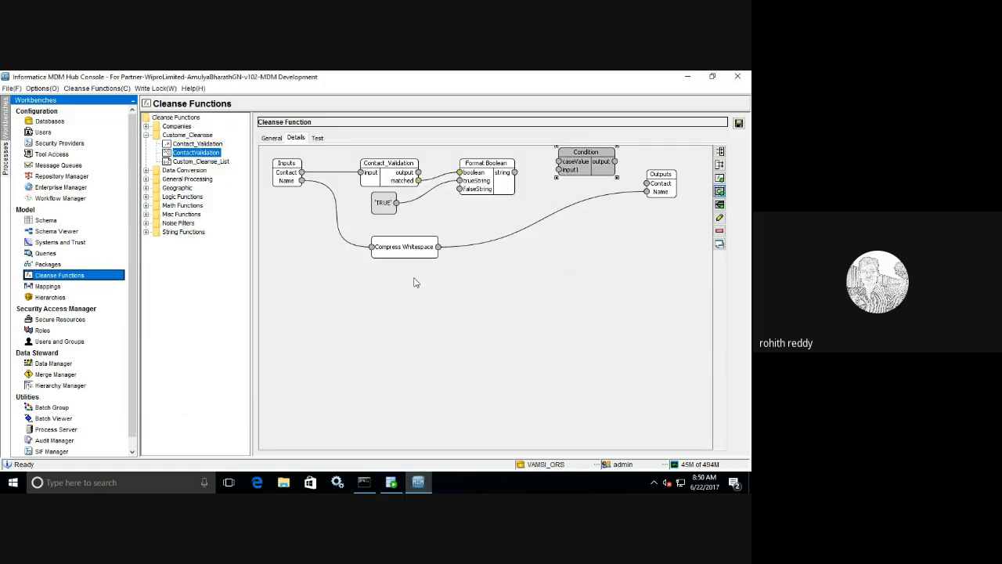
{"action": "left_click", "coordinate": [719, 204]}
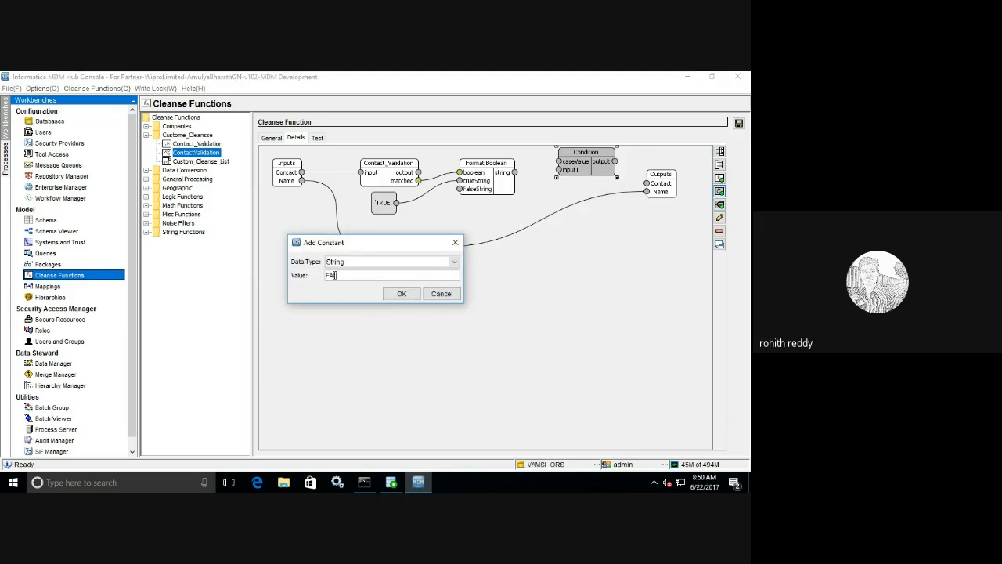
{"action": "left_click", "coordinate": [401, 294]}
{"action": "left_click_drag", "start_coordinate": [301, 188], "coordinate": [456, 193]}
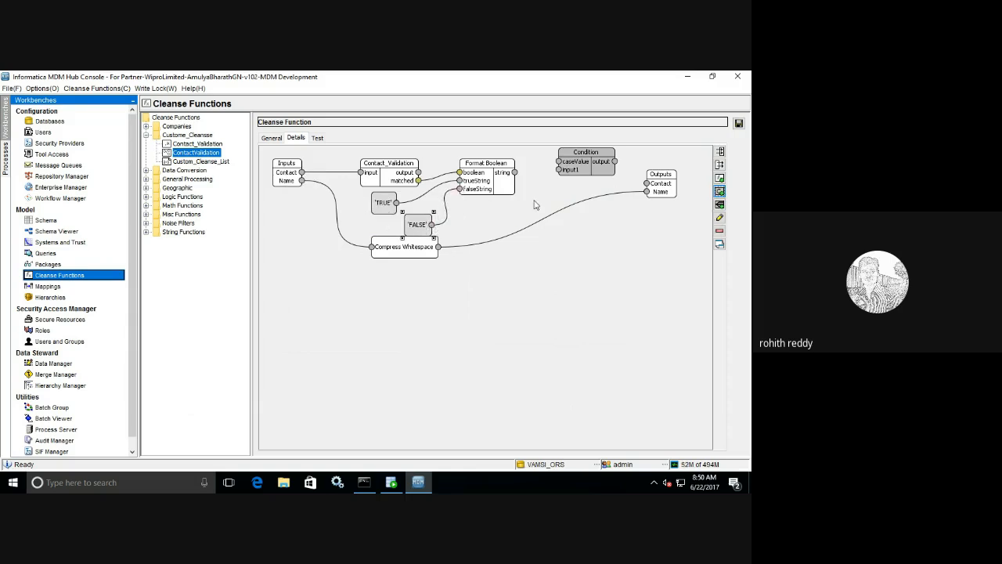
- Connect Format Boolean's string to Condition caseValue and Contact_Validation's output to input1, then save
{"action": "left_click_drag", "start_coordinate": [515, 173], "coordinate": [559, 162]}
{"action": "left_click_drag", "start_coordinate": [418, 177], "coordinate": [646, 183]}
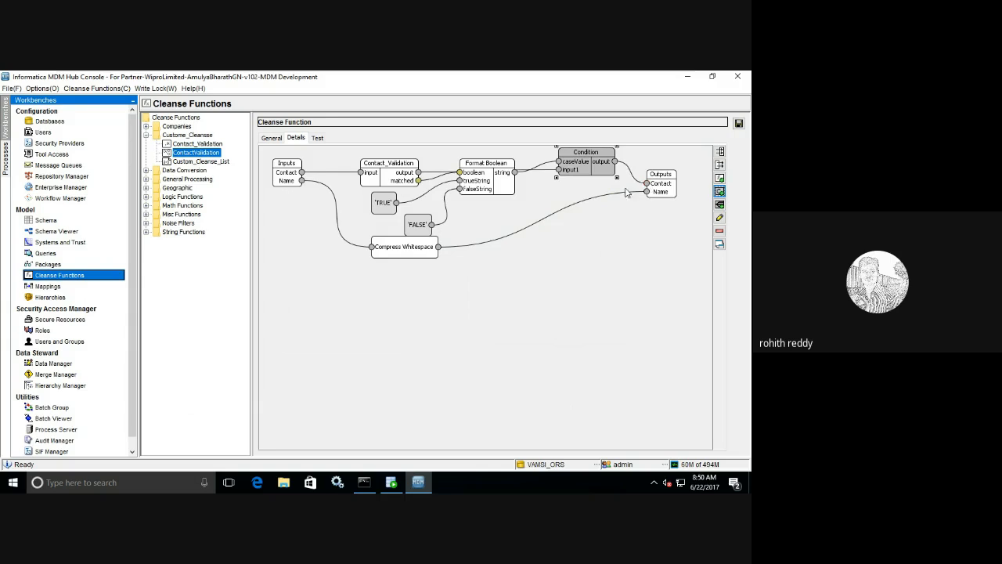
{"action": "left_click", "coordinate": [738, 124]}
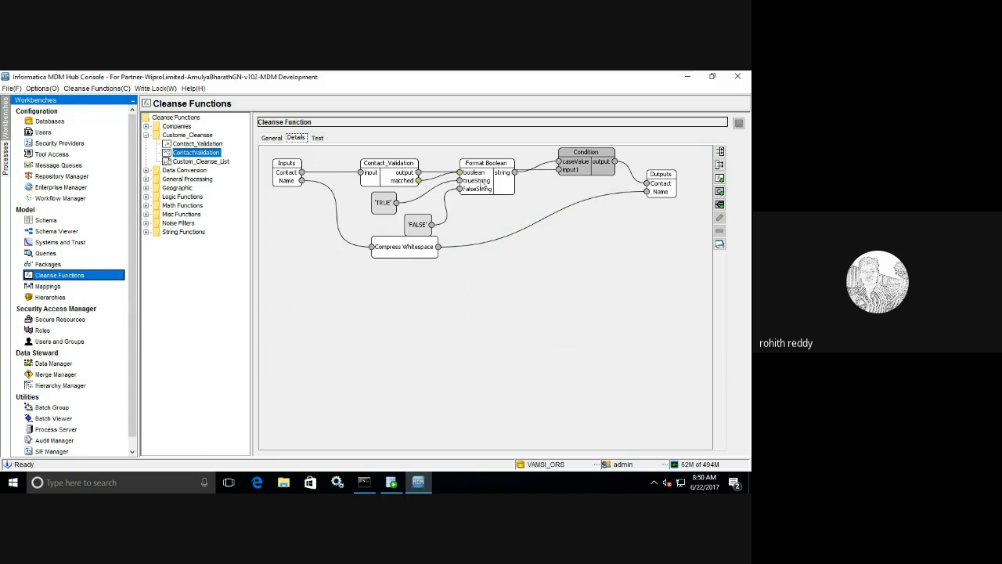
{"action": "left_click_drag", "start_coordinate": [485, 189], "coordinate": [486, 199]}
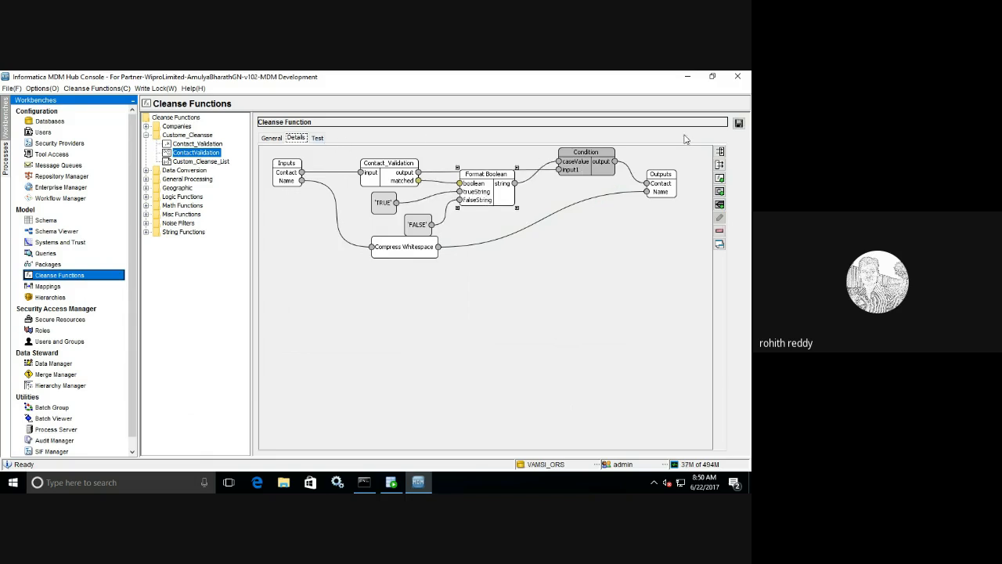
{"action": "left_click", "coordinate": [738, 123]}
{"action": "left_click", "coordinate": [317, 138]}
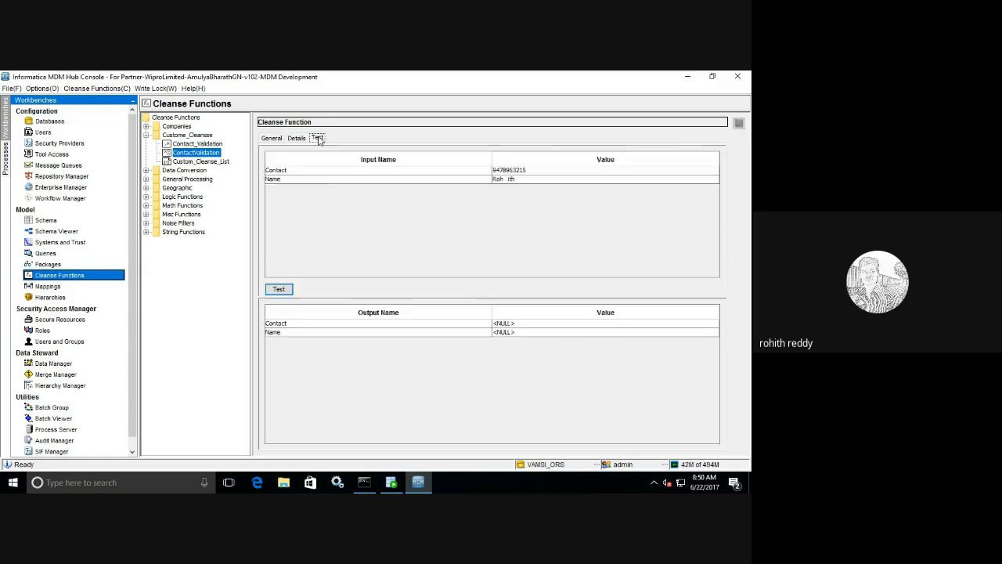
{"action": "left_click", "coordinate": [282, 290]}
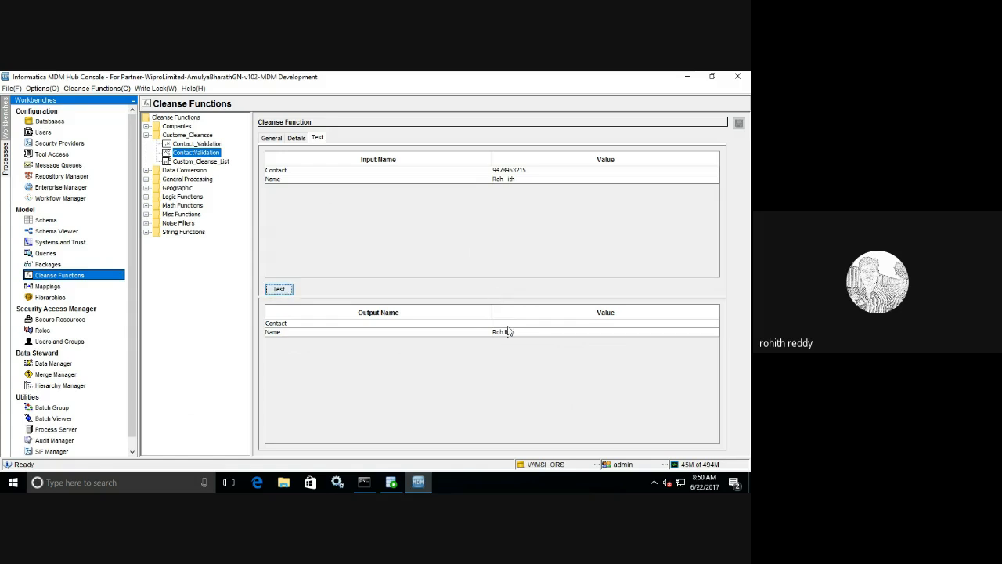
{"action": "left_click", "coordinate": [297, 138]}
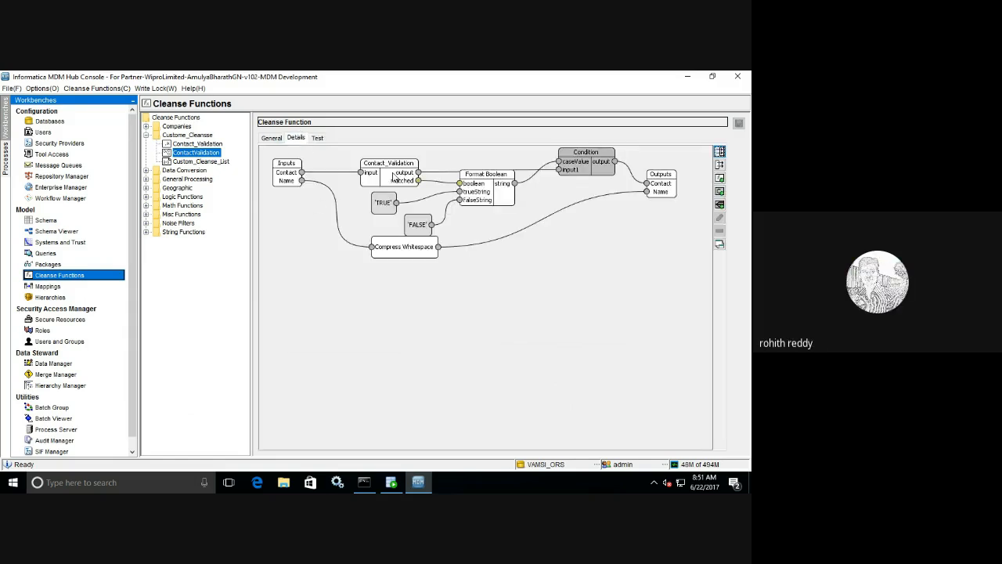
{"action": "left_click", "coordinate": [198, 144]}
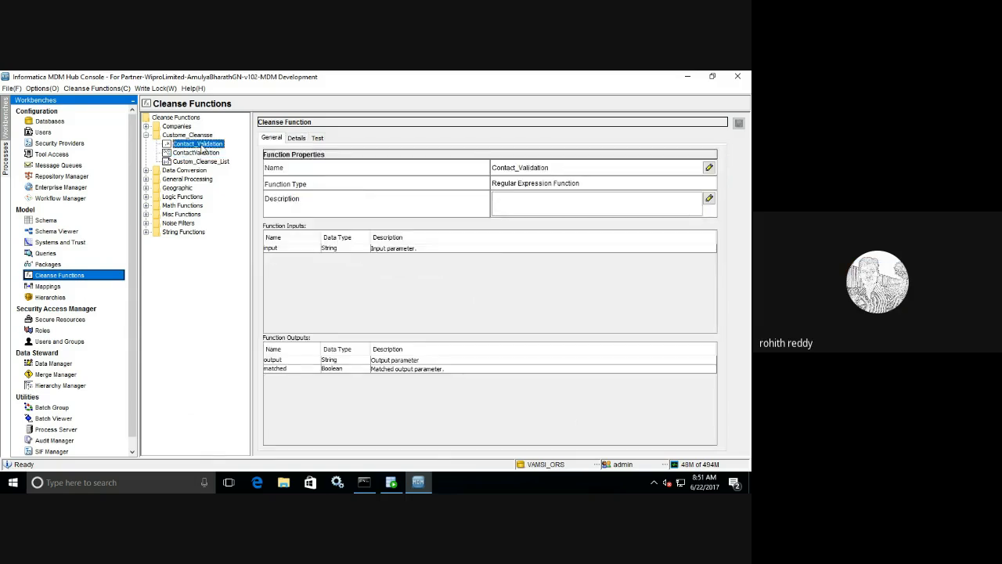
{"action": "left_click", "coordinate": [297, 138]}
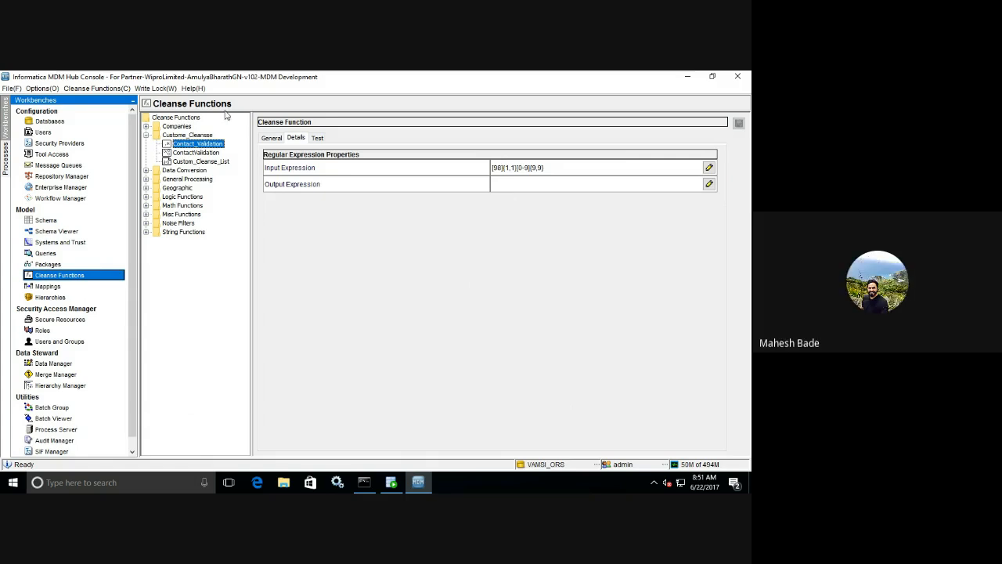
{"action": "left_click", "coordinate": [318, 139]}
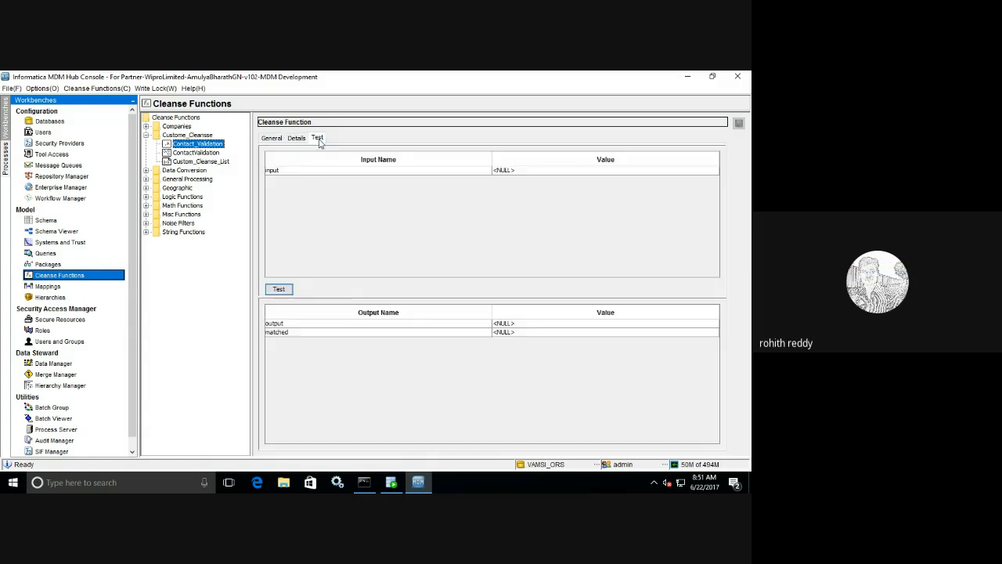
{"action": "left_click", "coordinate": [507, 173]}
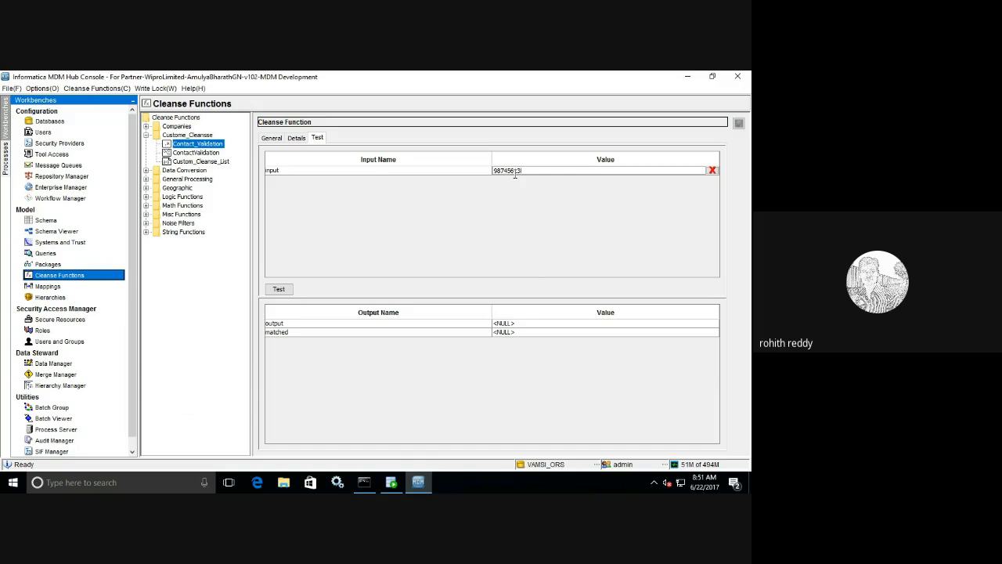
{"action": "left_click", "coordinate": [284, 291]}
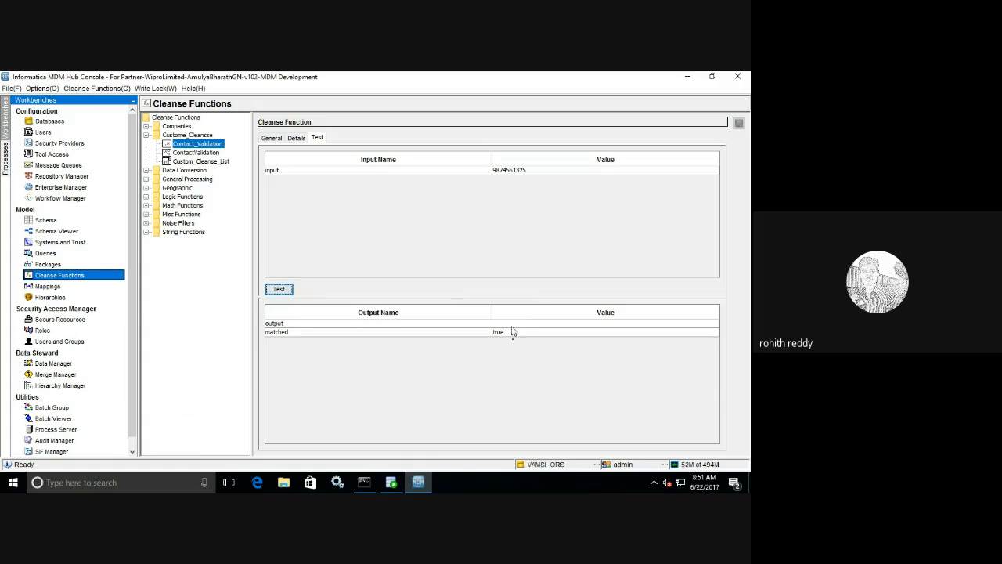
{"action": "left_click", "coordinate": [213, 154]}
- Replace the Contact_Validation output→input1 link with a direct Inputs Contact→Condition input1 link
{"action": "left_click", "coordinate": [296, 137]}
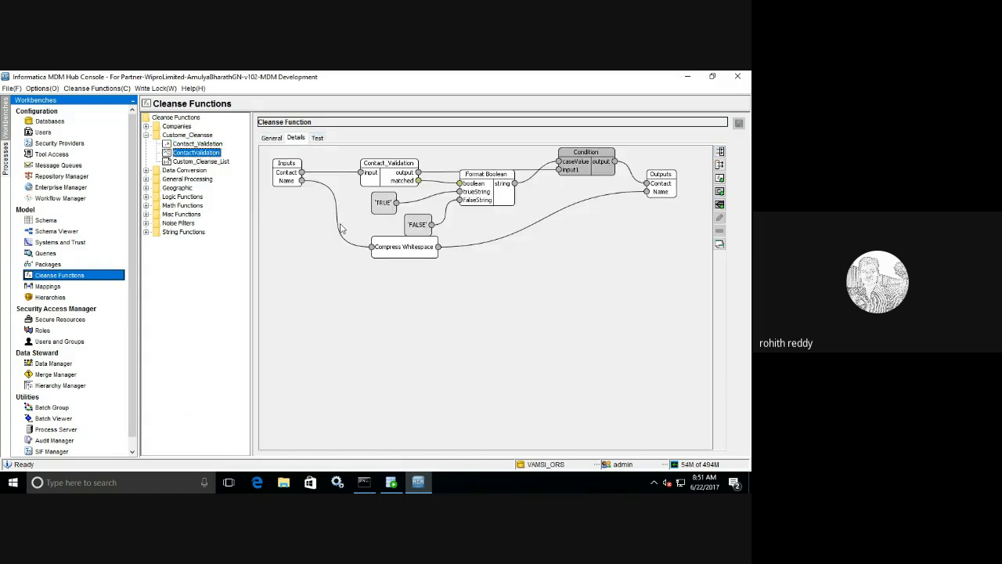
{"action": "left_click", "coordinate": [444, 177]}
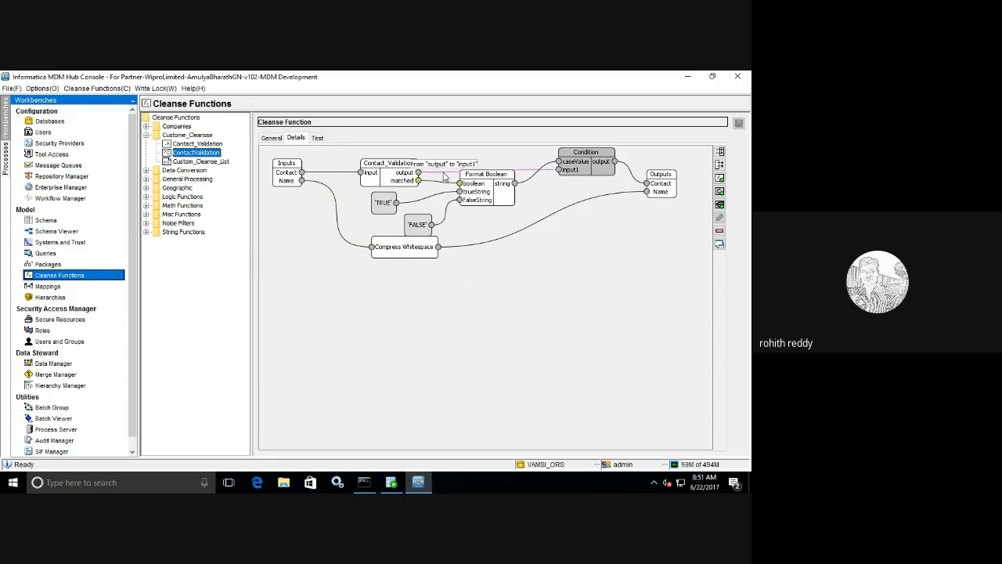
{"action": "key", "text": "Delete"}
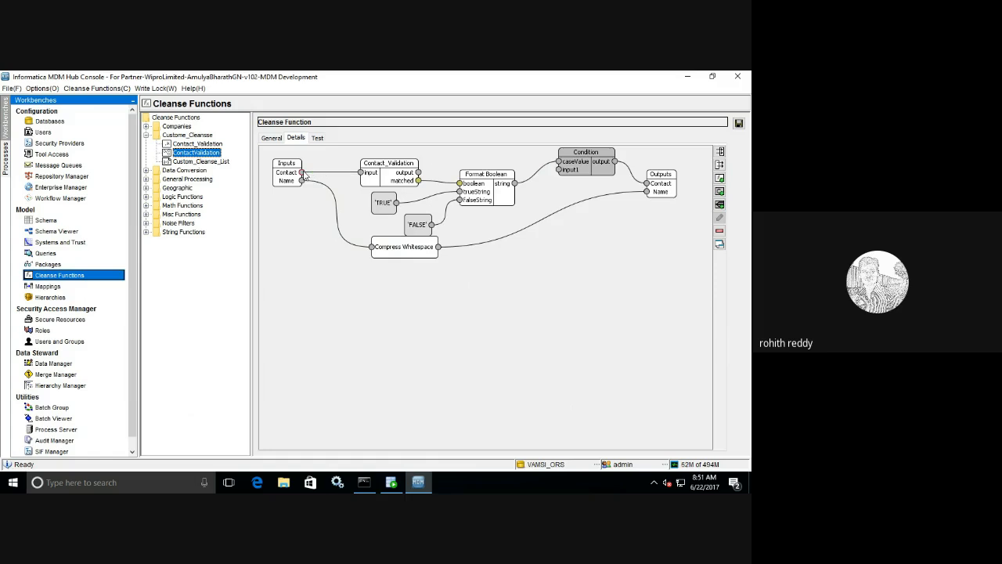
{"action": "left_click", "coordinate": [297, 173]}
{"action": "left_click_drag", "start_coordinate": [418, 171], "coordinate": [560, 169]}
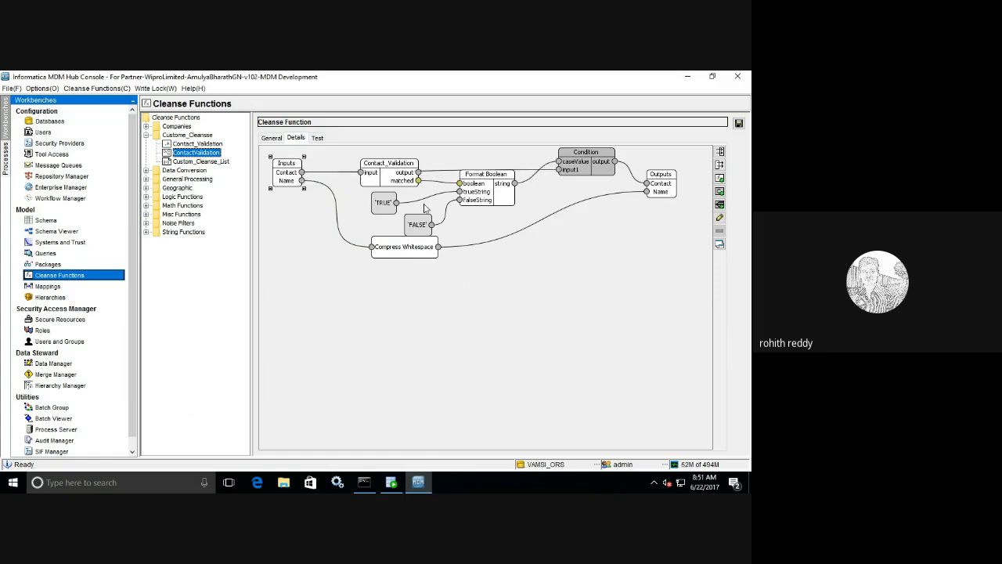
- Move Contact_Validation and Format Boolean to the lower canvas and save the function
{"action": "left_click_drag", "start_coordinate": [480, 192], "coordinate": [481, 214]}
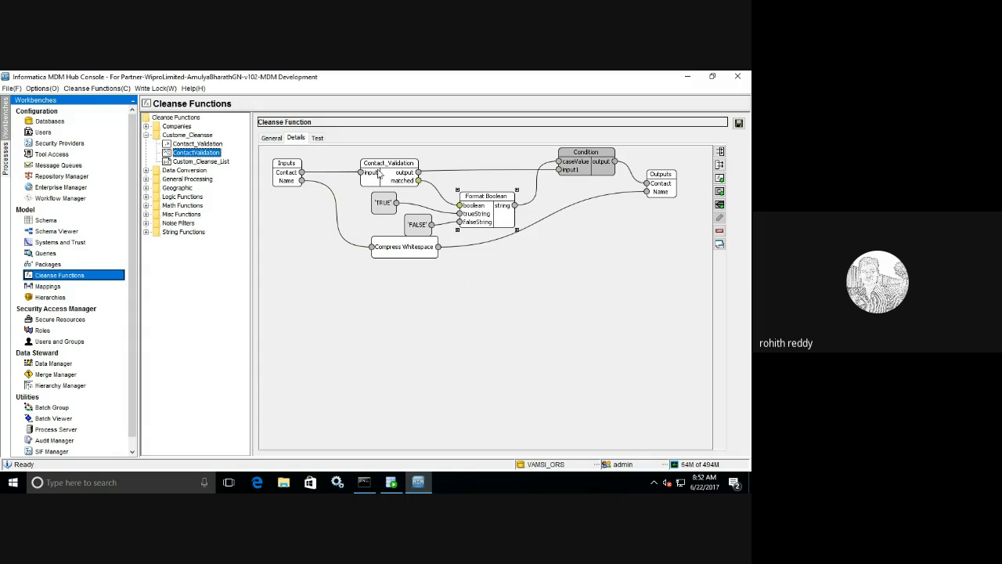
{"action": "left_click_drag", "start_coordinate": [379, 173], "coordinate": [360, 312]}
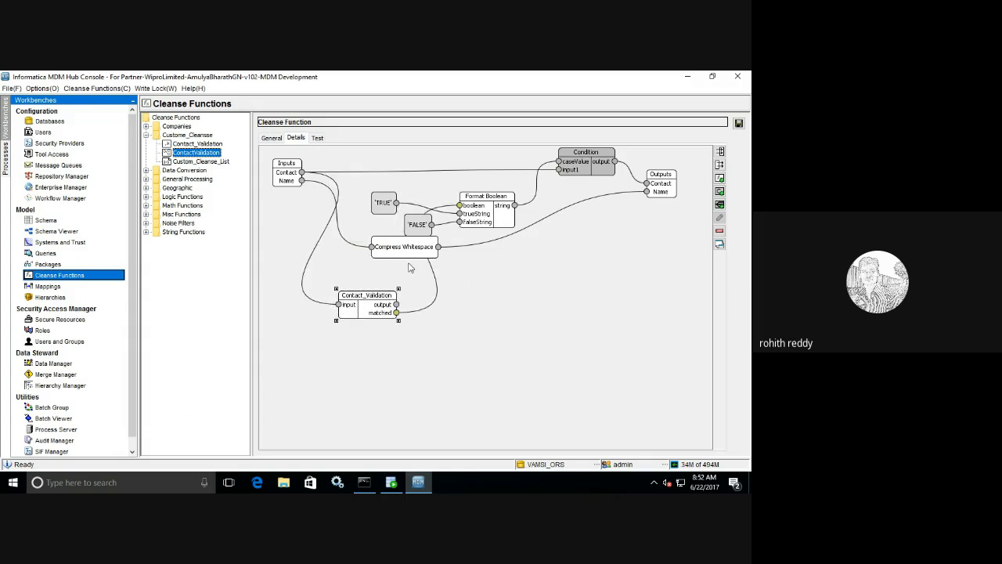
{"action": "left_click_drag", "start_coordinate": [485, 211], "coordinate": [538, 302]}
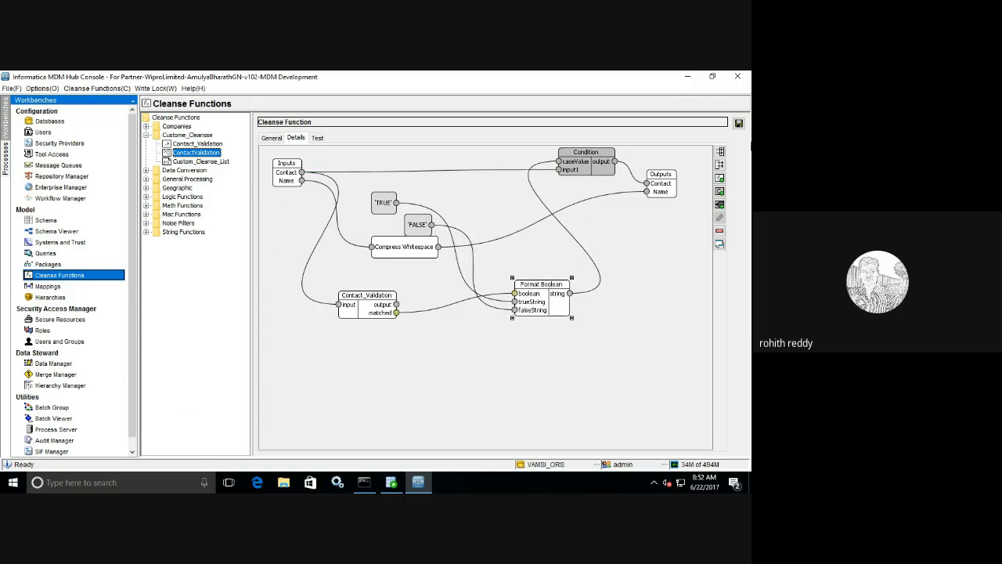
{"action": "left_click", "coordinate": [739, 123]}
- Test ContactValidation with a valid 10-digit Contact and a Name value
{"action": "left_click", "coordinate": [317, 138]}
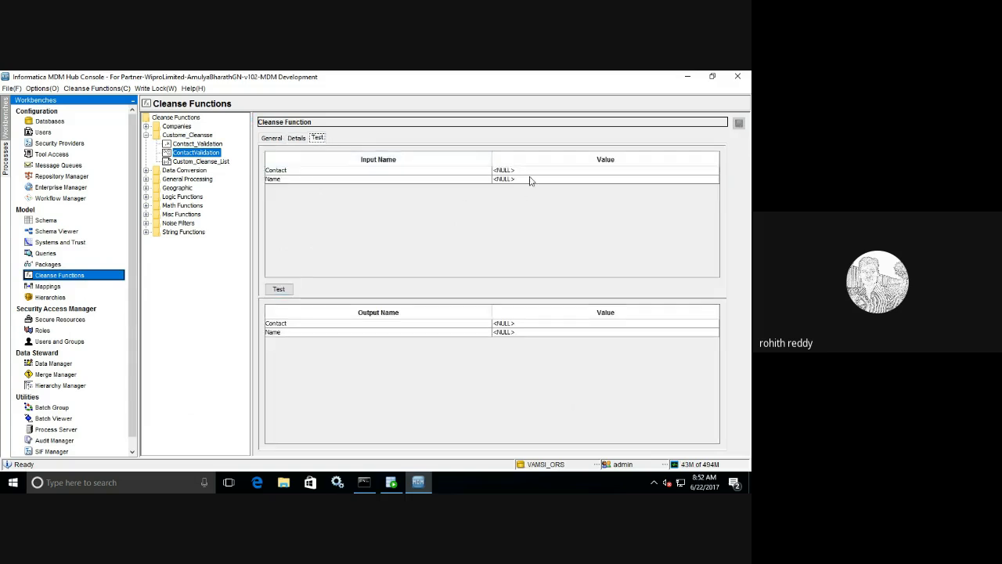
{"action": "left_click", "coordinate": [531, 171]}
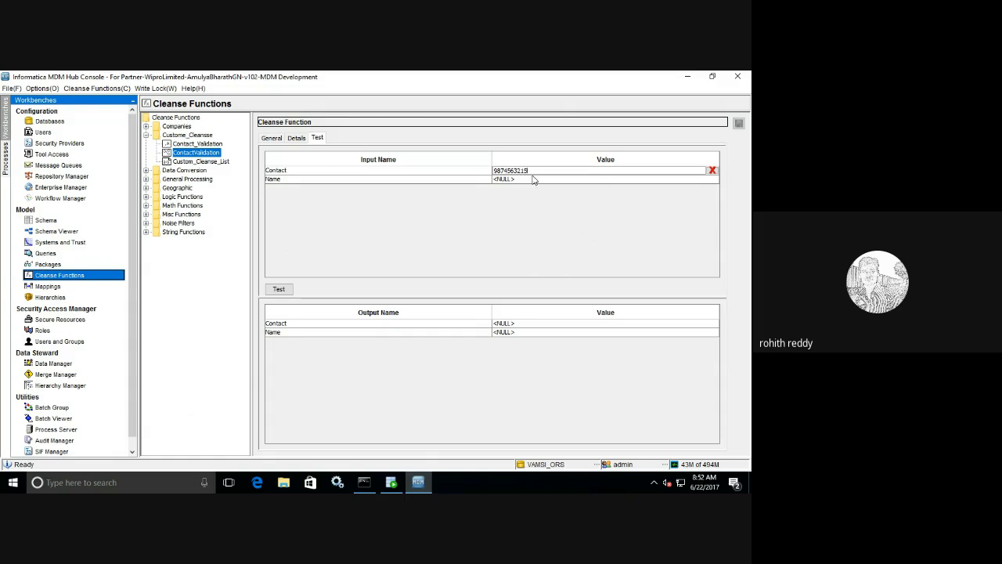
{"action": "left_click", "coordinate": [535, 179]}
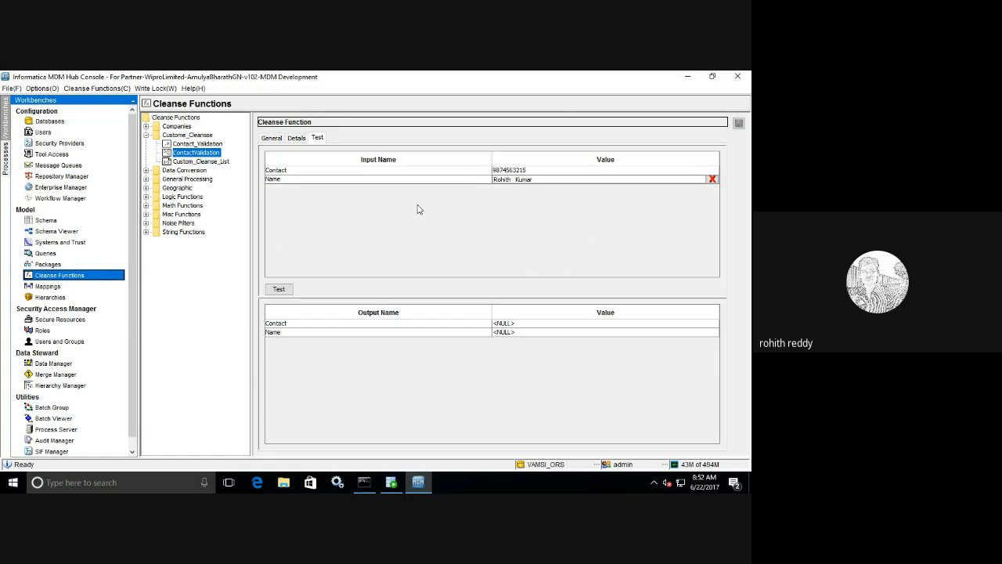
{"action": "left_click", "coordinate": [279, 290]}
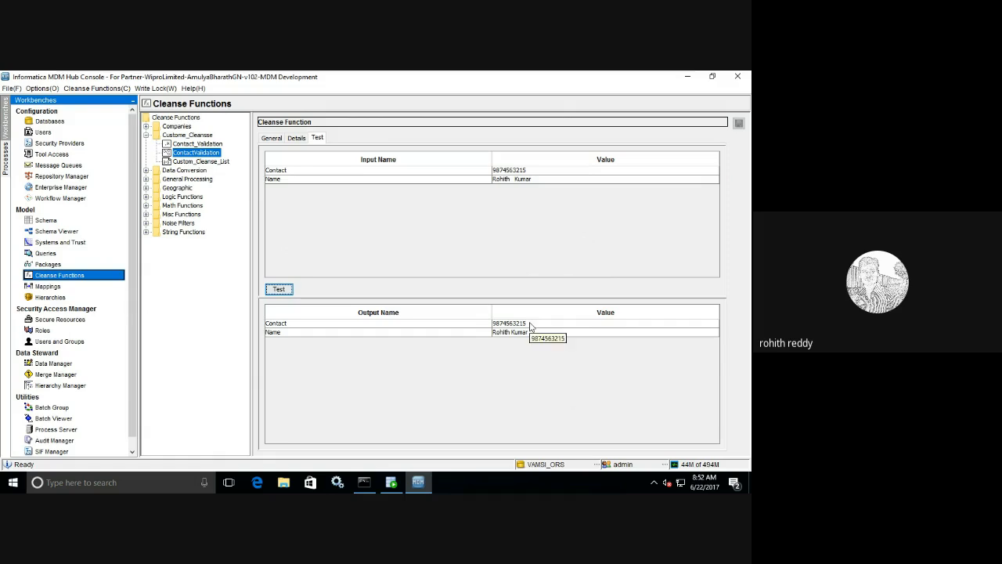
{"action": "left_click", "coordinate": [497, 170]}
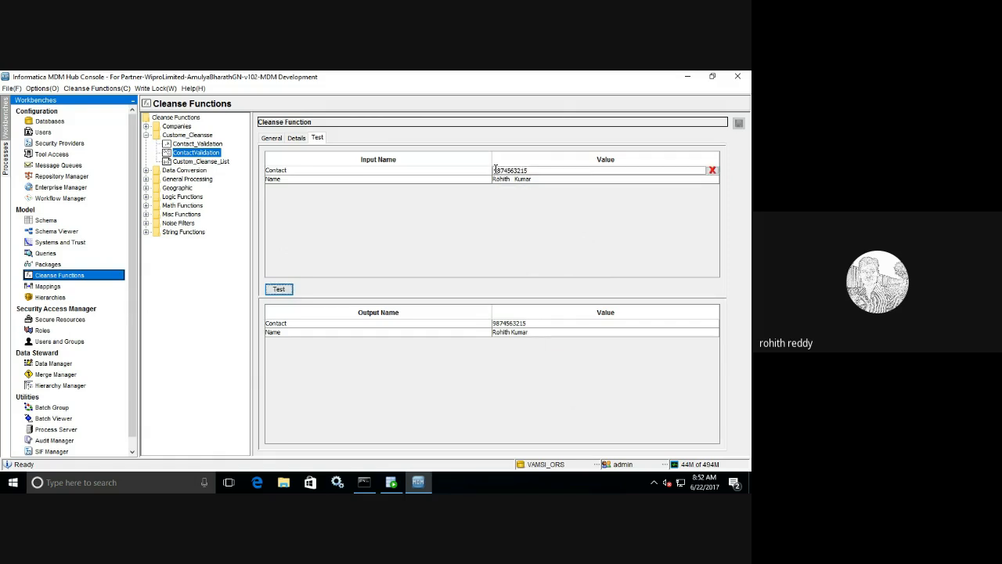
{"action": "key", "text": "BackSpace"}
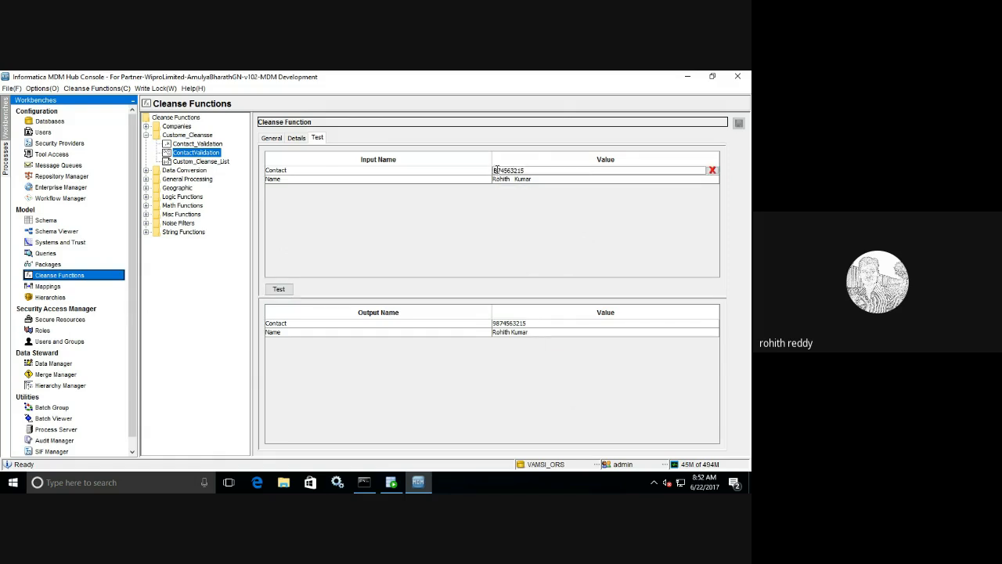
{"action": "type", "text": "9"}
{"action": "left_click", "coordinate": [278, 289]}
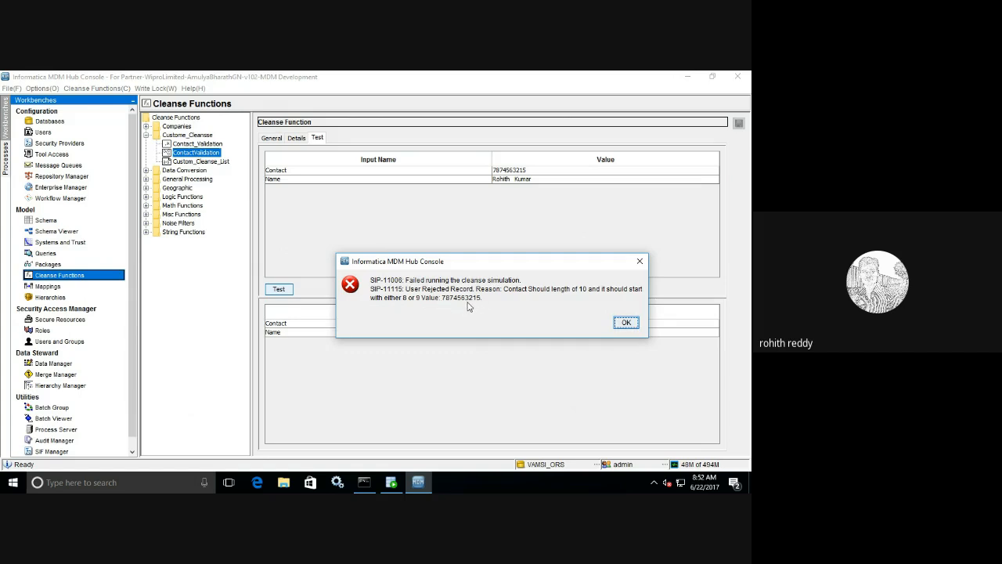
{"action": "left_click", "coordinate": [624, 323]}
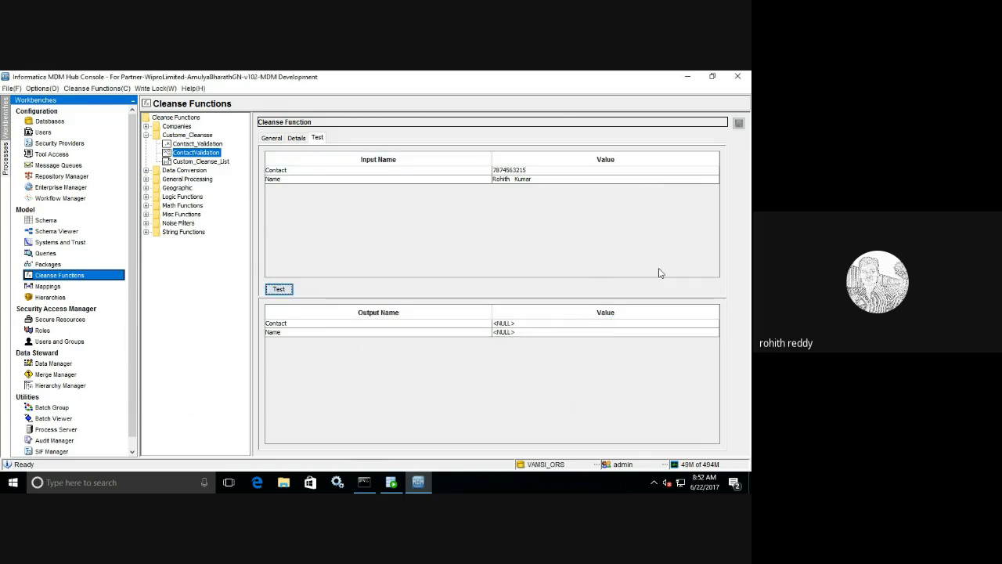
- Replace the Condition→Outputs Contact link with a direct Inputs Contact→Outputs Contact link and save
{"action": "left_click", "coordinate": [296, 139]}
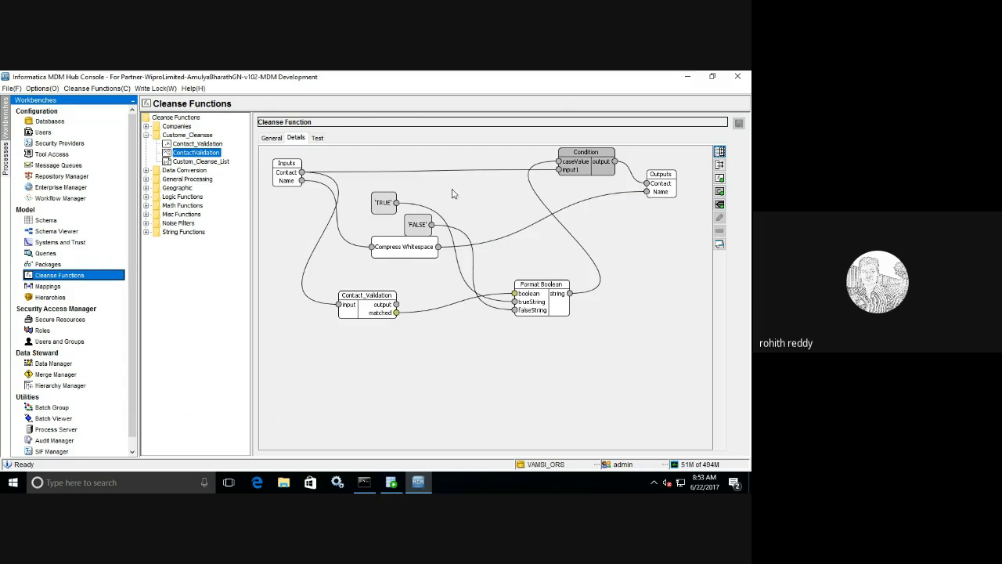
{"action": "left_click_drag", "start_coordinate": [587, 161], "coordinate": [557, 174]}
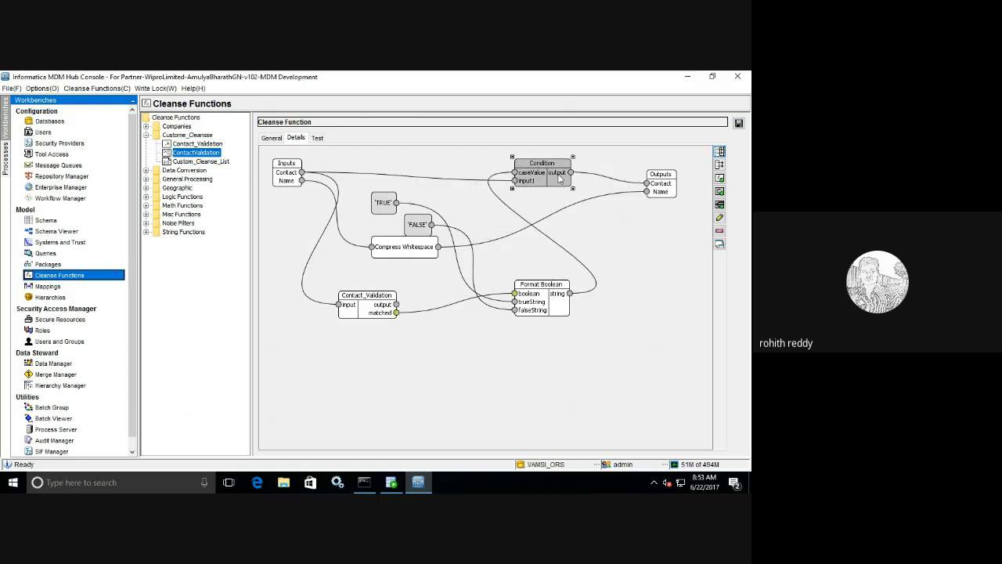
{"action": "left_click", "coordinate": [620, 185]}
{"action": "key", "text": "Delete"}
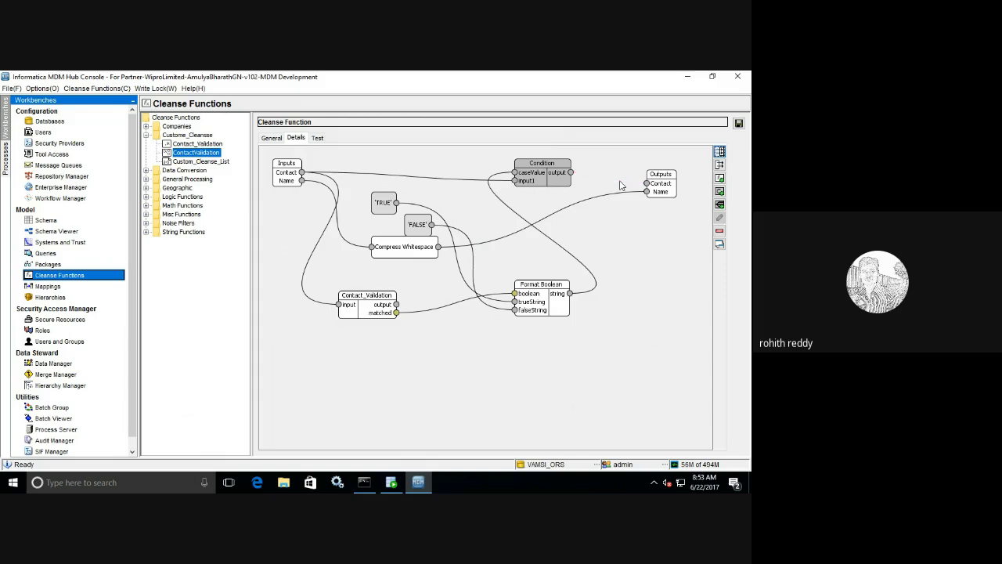
{"action": "left_click_drag", "start_coordinate": [302, 172], "coordinate": [652, 188]}
{"action": "left_click_drag", "start_coordinate": [545, 171], "coordinate": [548, 160]}
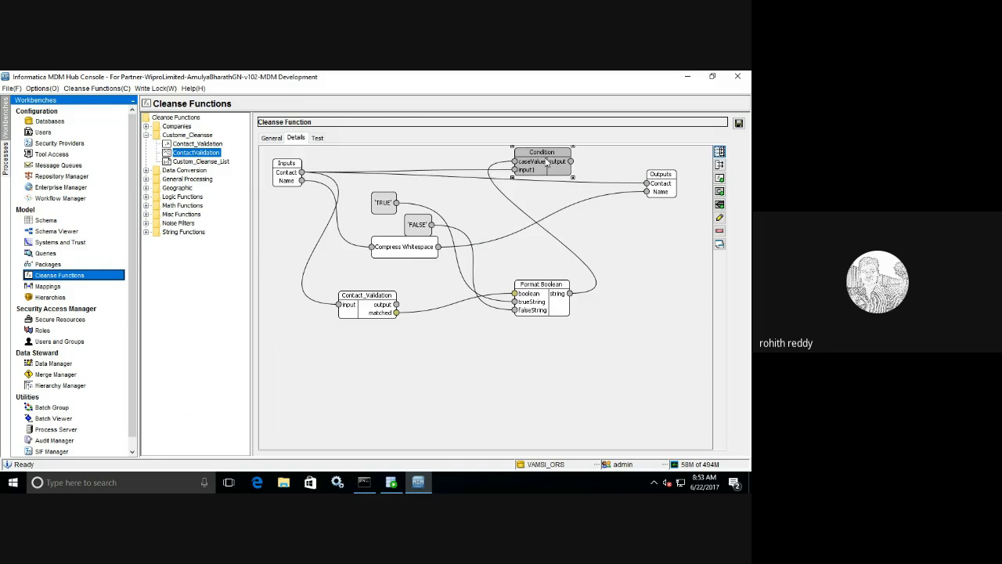
{"action": "left_click", "coordinate": [738, 123]}
{"action": "left_click", "coordinate": [318, 138]}
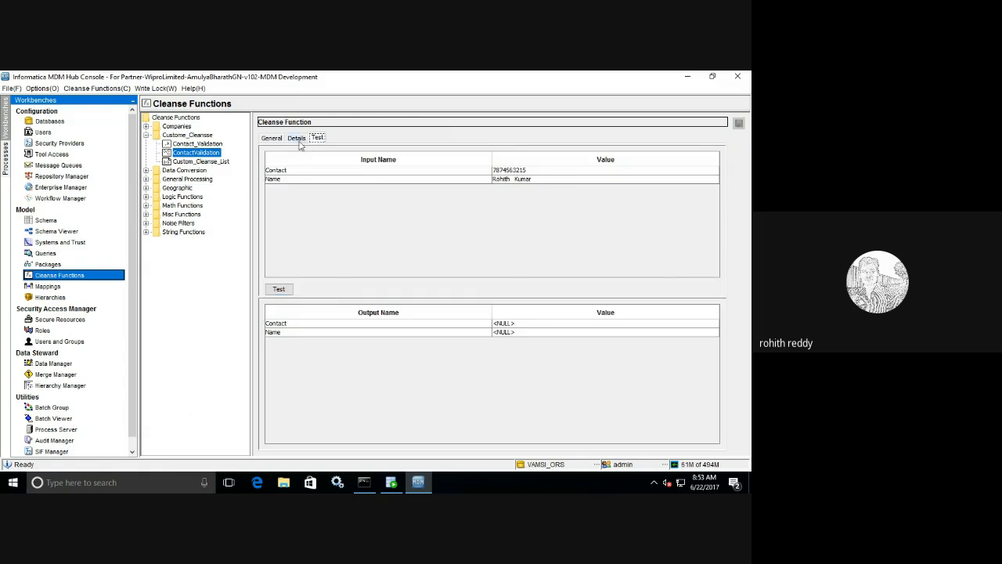
{"action": "left_click", "coordinate": [296, 139]}
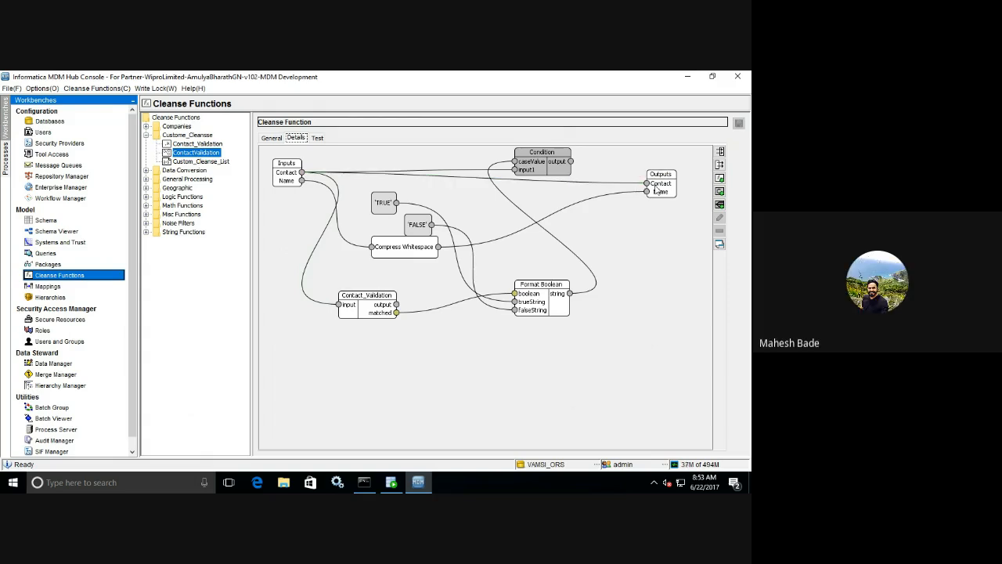
{"action": "left_click", "coordinate": [318, 138]}
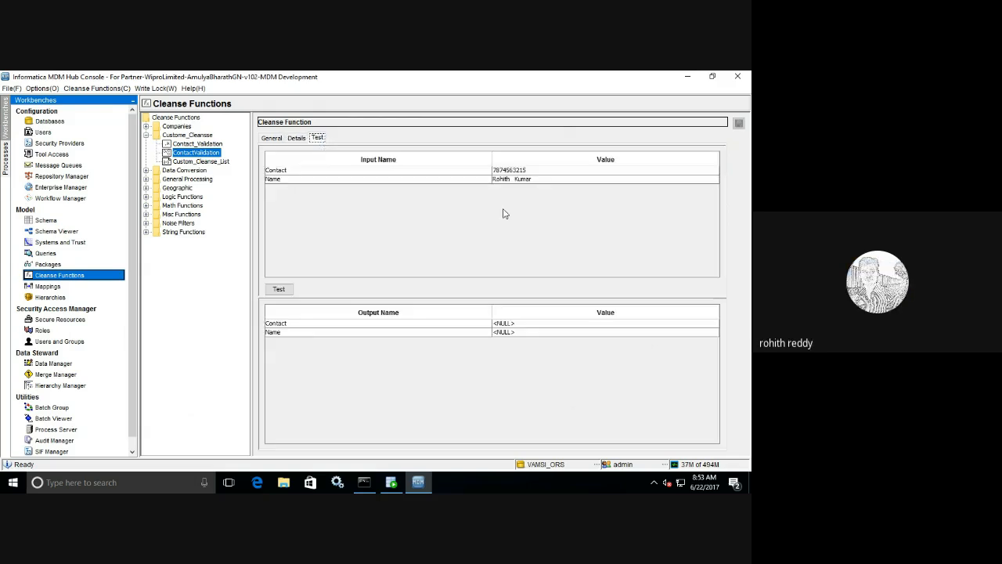
{"action": "left_click", "coordinate": [281, 290]}
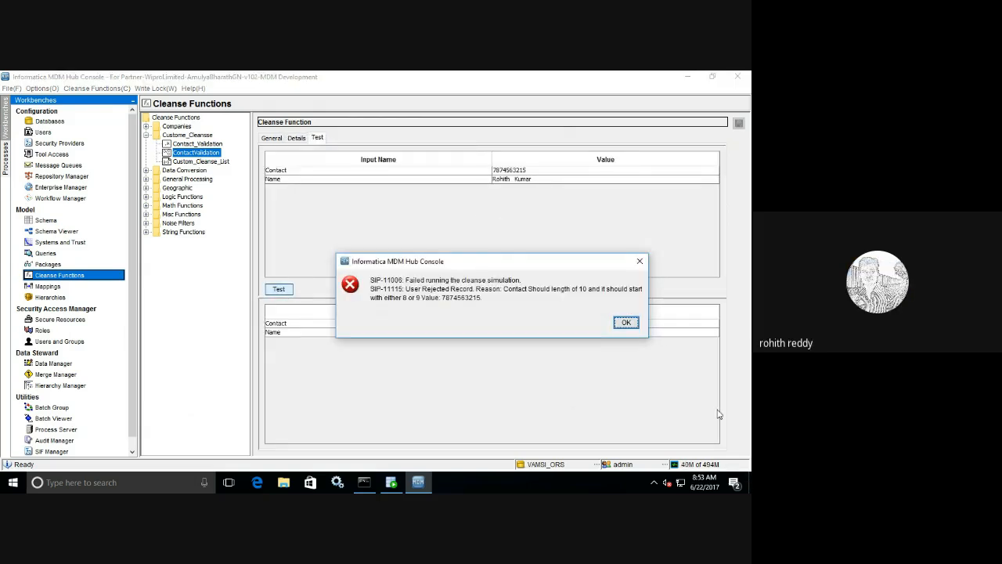
{"action": "left_click", "coordinate": [631, 324]}
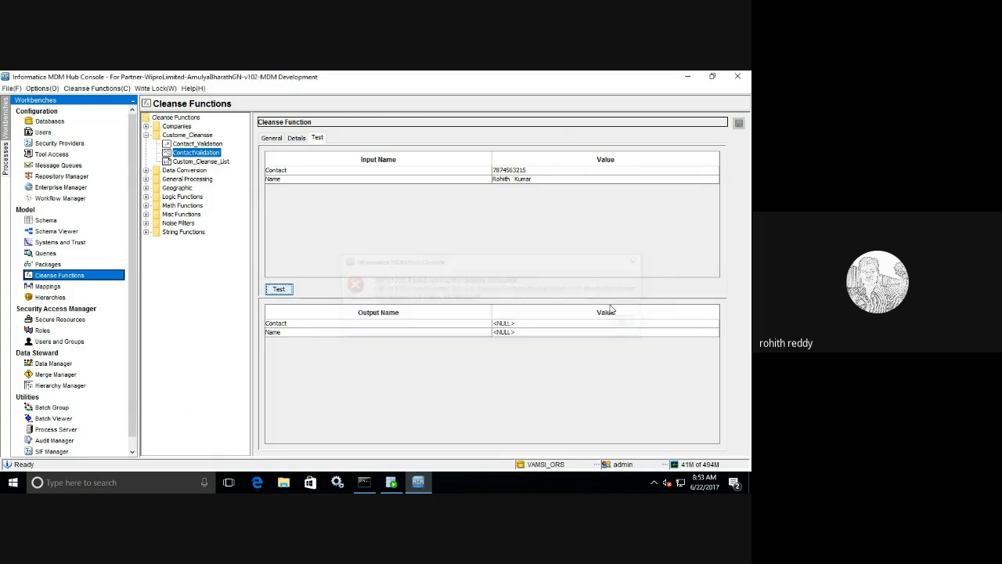
{"action": "left_click", "coordinate": [293, 139]}
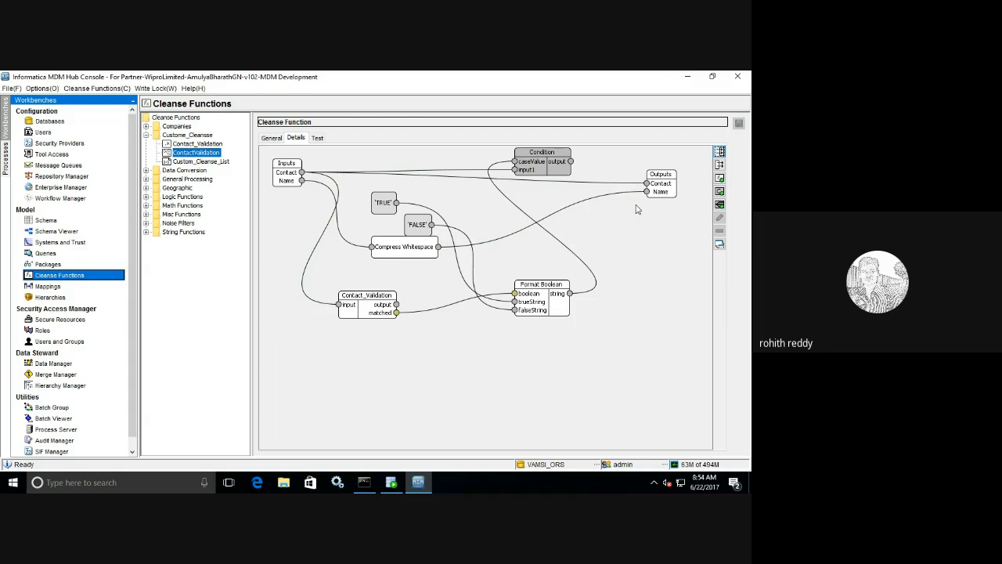
{"action": "left_click", "coordinate": [317, 138]}
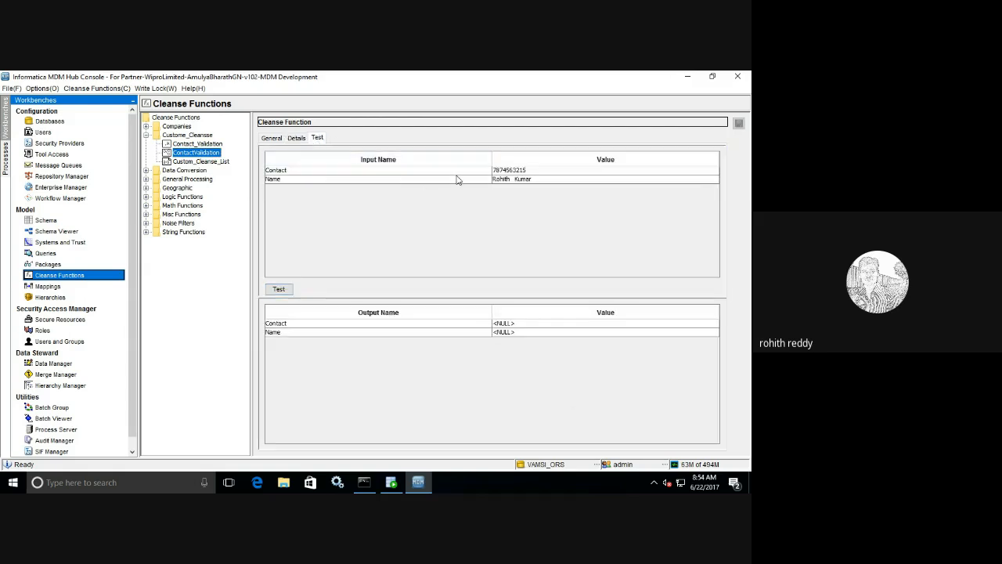
{"action": "left_click", "coordinate": [496, 170]}
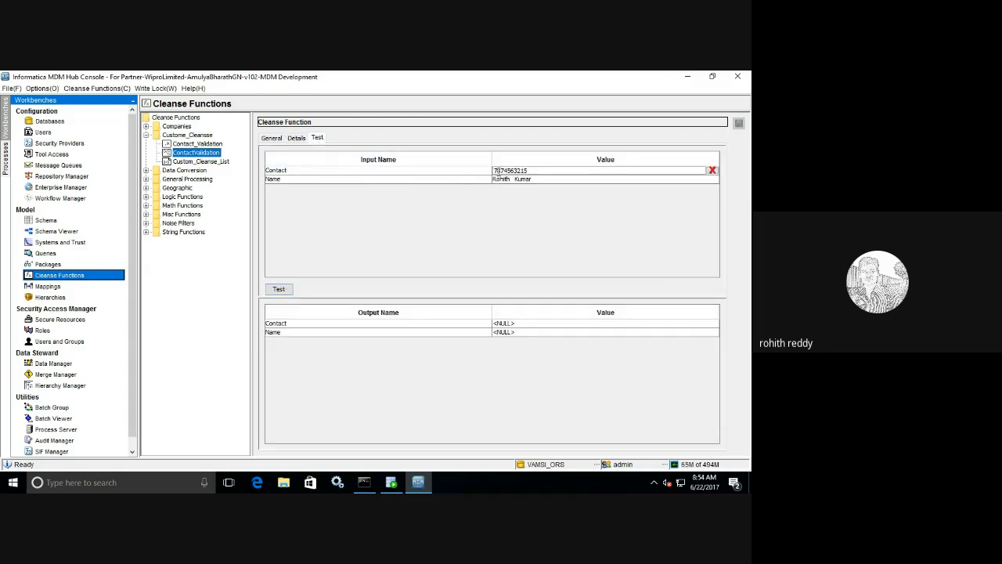
{"action": "key", "text": "BackSpace"}
{"action": "type", "text": "9"}
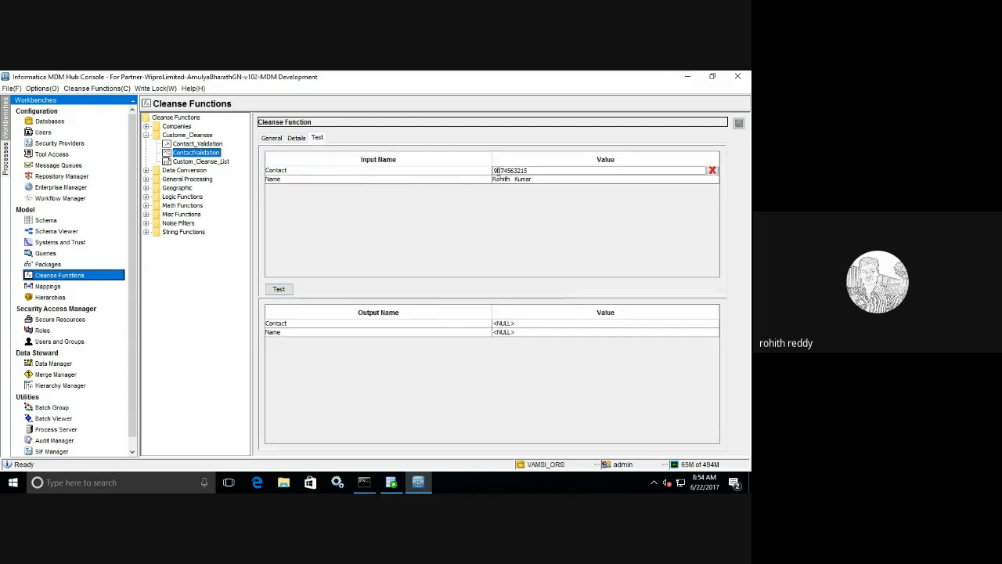
{"action": "left_click", "coordinate": [280, 289]}
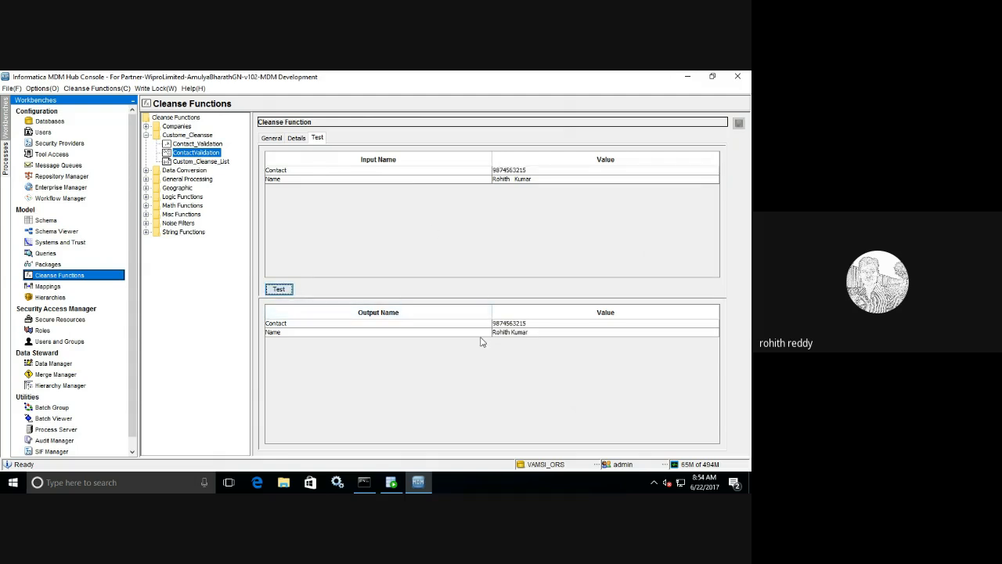
{"action": "left_click", "coordinate": [297, 140]}
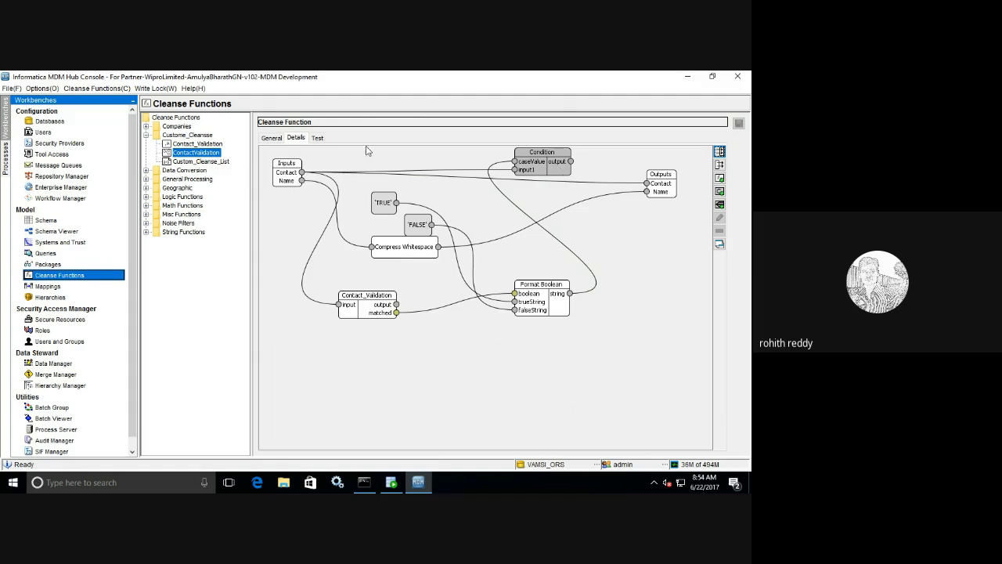
- Remove the input-to-output link inside the Condition's TRUE case and save the function
{"action": "double_click", "coordinate": [547, 171]}
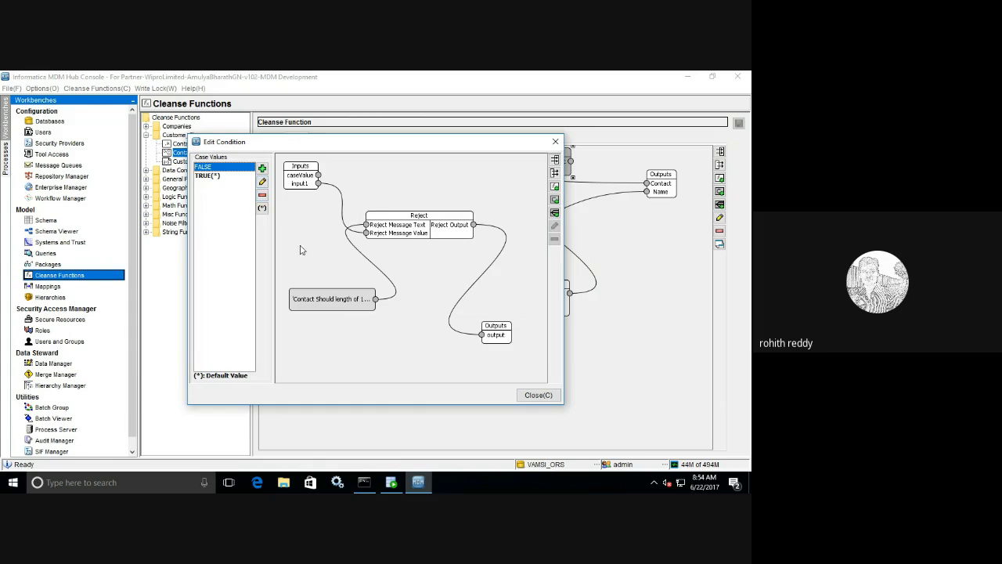
{"action": "left_click", "coordinate": [208, 176]}
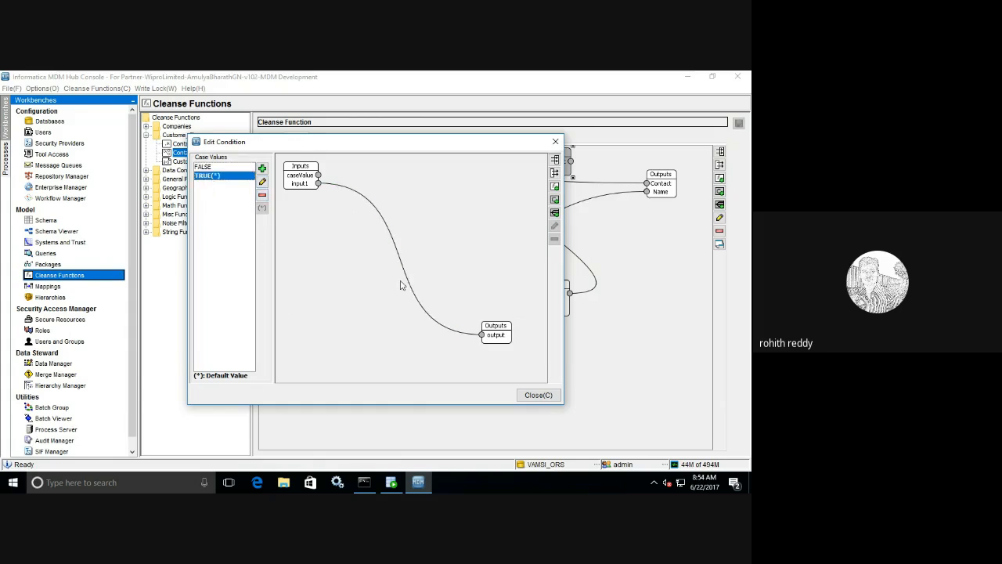
{"action": "left_click", "coordinate": [432, 321]}
{"action": "key", "text": "Delete"}
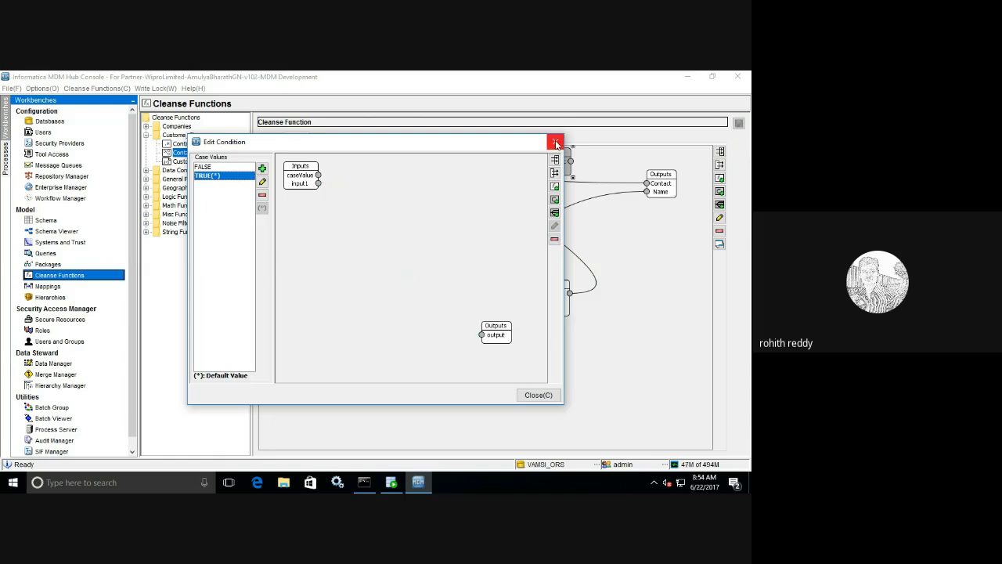
{"action": "left_click", "coordinate": [538, 395]}
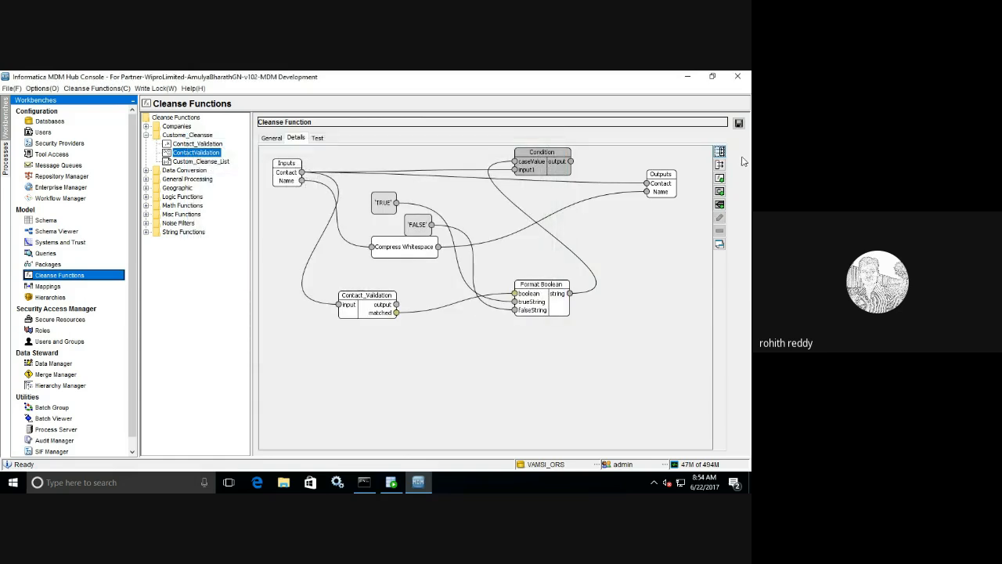
{"action": "left_click", "coordinate": [739, 123]}
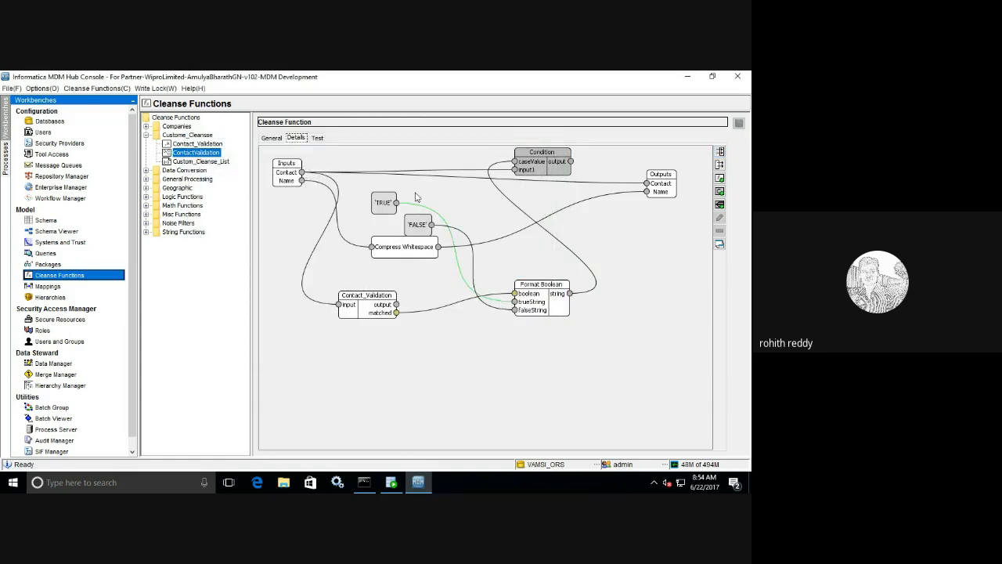
- Replace the direct Contact link with Condition output to Outputs Contact, save, and retest it
{"action": "left_click", "coordinate": [578, 186]}
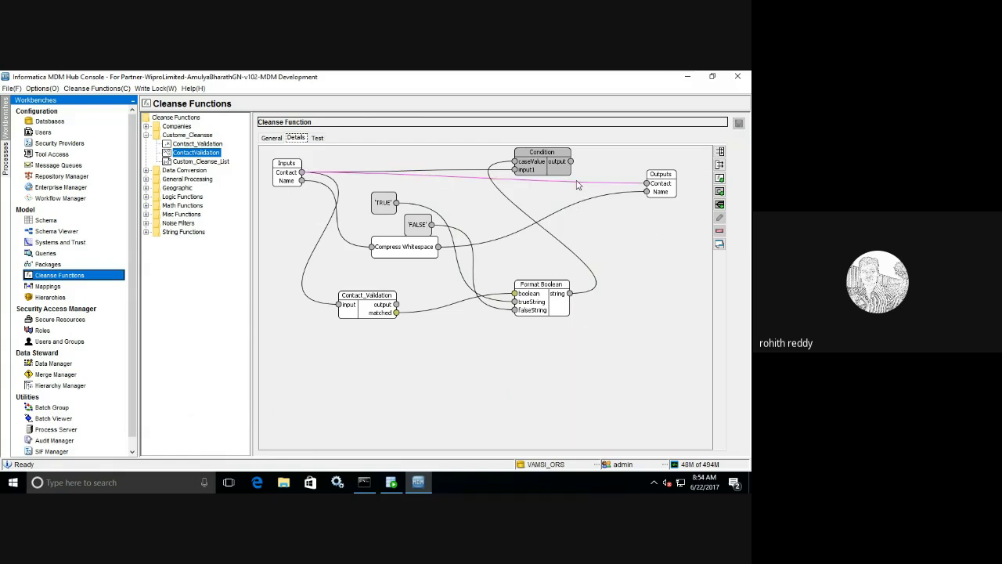
{"action": "key", "text": "Delete"}
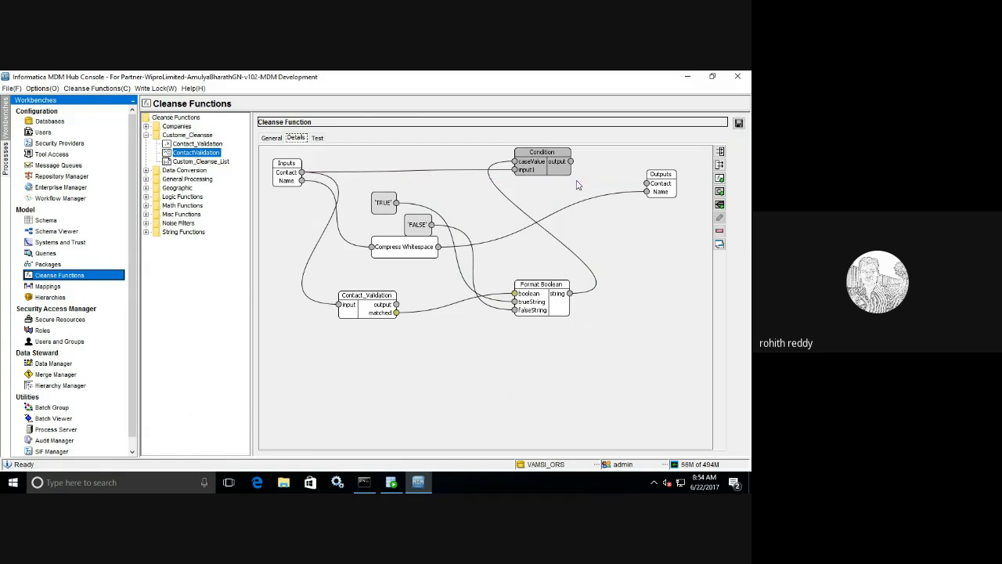
{"action": "left_click_drag", "start_coordinate": [570, 161], "coordinate": [649, 186]}
{"action": "left_click", "coordinate": [738, 123]}
{"action": "left_click", "coordinate": [317, 139]}
{"action": "left_click", "coordinate": [288, 292]}
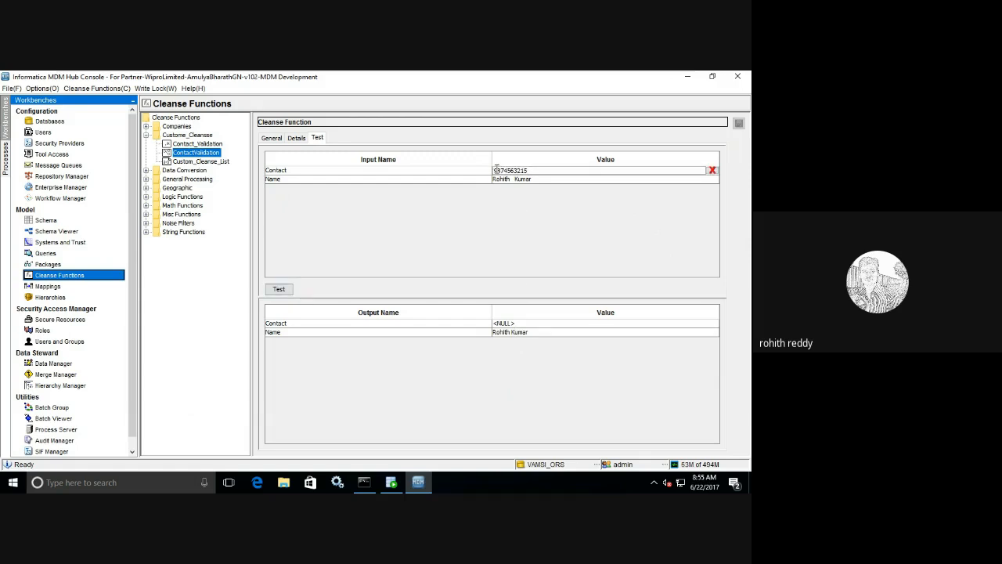
{"action": "key", "text": "Delete"}
{"action": "type", "text": "5"}
{"action": "left_click", "coordinate": [280, 289]}
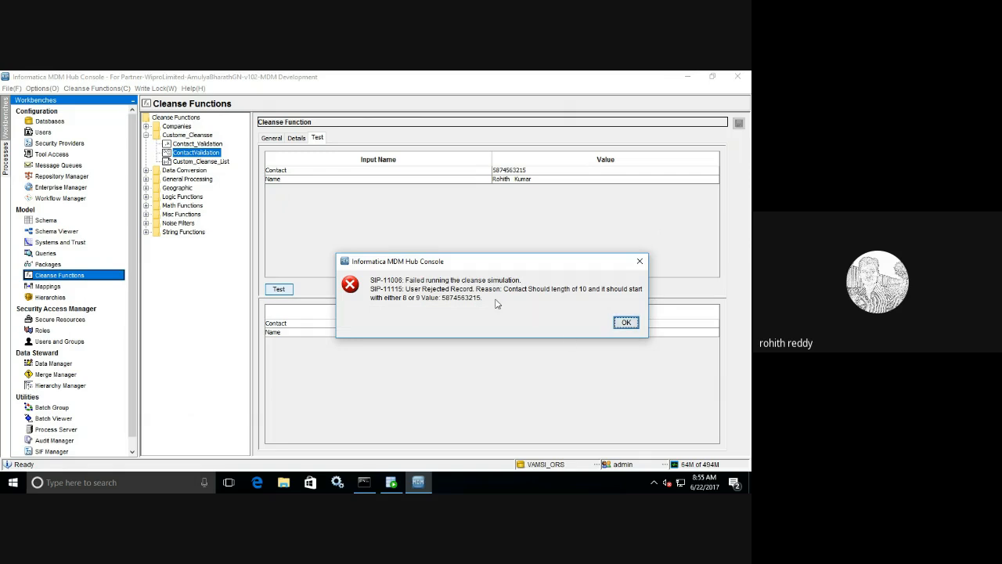
{"action": "left_click", "coordinate": [627, 322]}
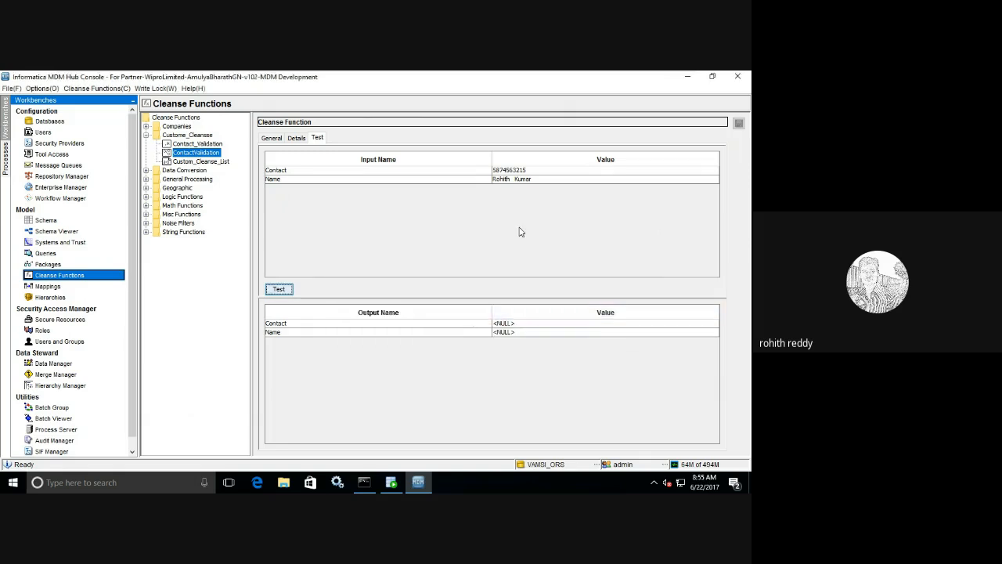
{"action": "left_click", "coordinate": [495, 170]}
{"action": "key", "text": "BackSpace"}
{"action": "type", "text": "9"}
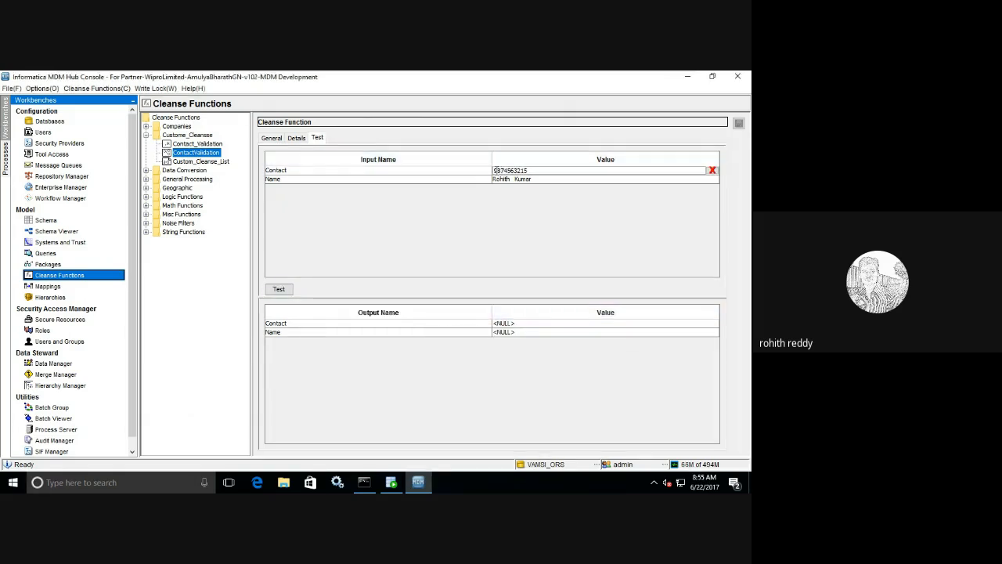
{"action": "left_click", "coordinate": [280, 288]}
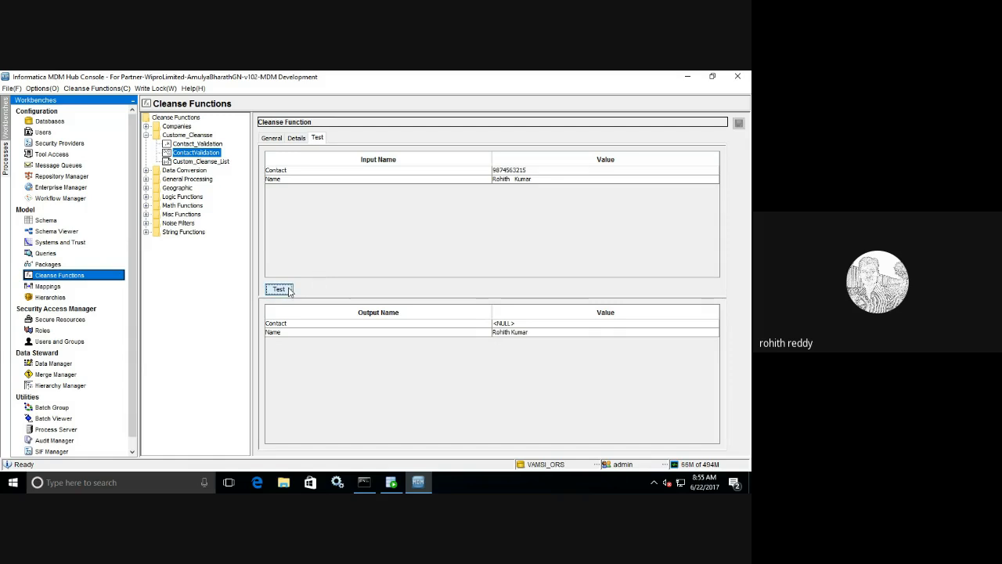
{"action": "left_click", "coordinate": [297, 138]}
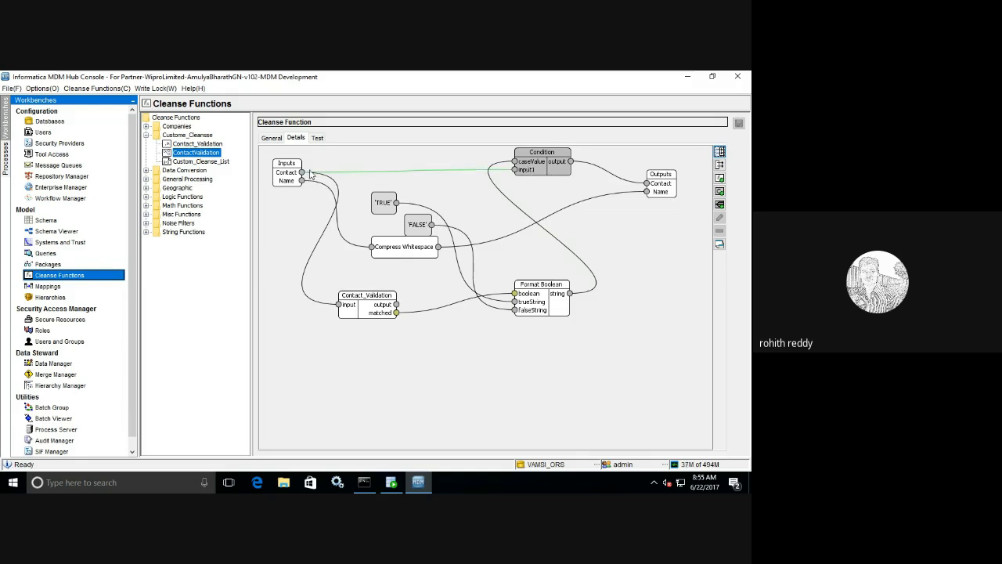
- Link Inputs Contact straight to Outputs Contact, save ContactValidation, and go to the Mappings workbench
{"action": "mouse_move", "coordinate": [307, 174]}
{"action": "left_mouse_down"}
{"action": "mouse_move", "coordinate": [446, 200]}
{"action": "mouse_move", "coordinate": [320, 172]}
{"action": "left_mouse_up"}
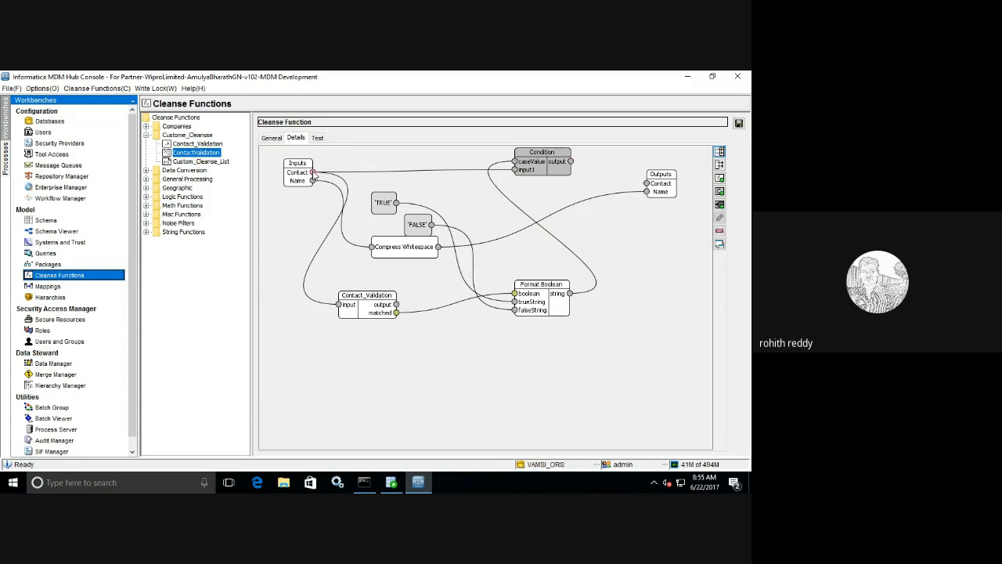
{"action": "left_click_drag", "start_coordinate": [313, 172], "coordinate": [649, 190]}
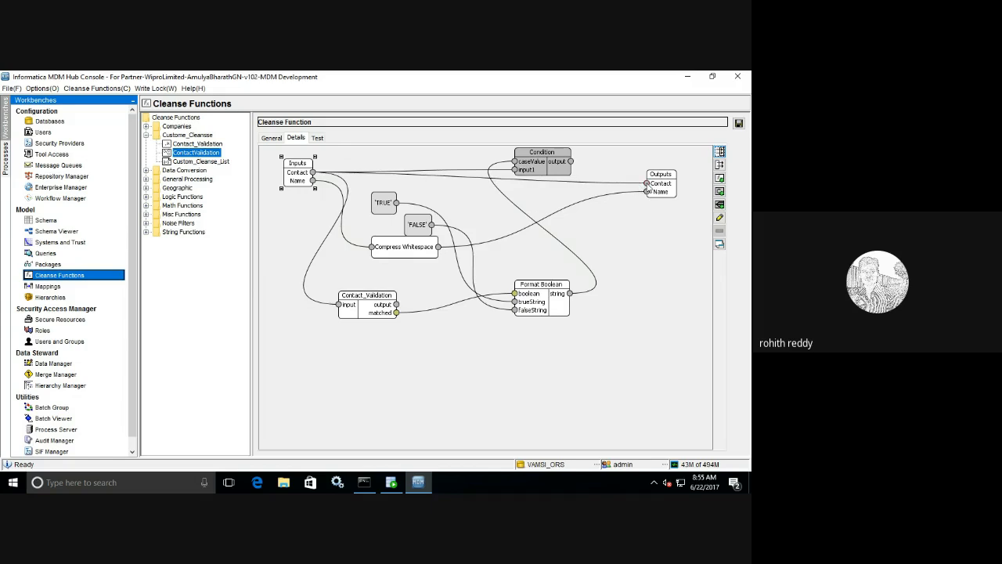
{"action": "left_click", "coordinate": [739, 123]}
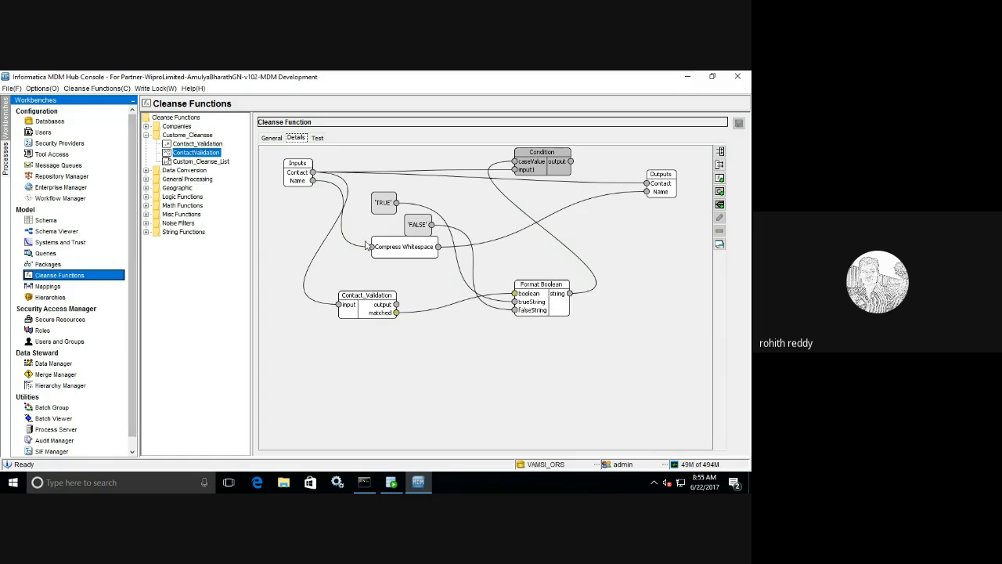
{"action": "left_click", "coordinate": [48, 287]}
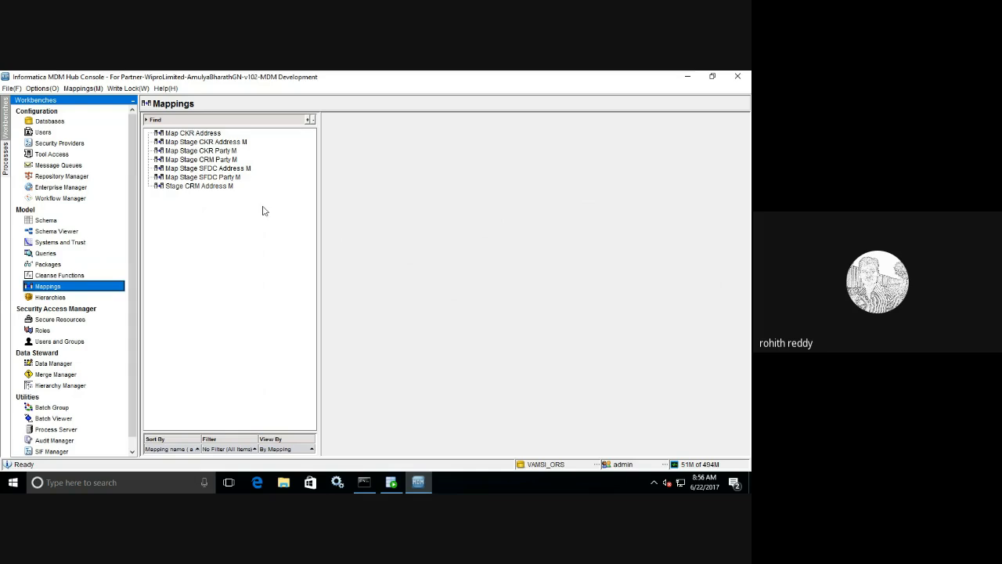
- Add the Custome_Cleanse ContactValidation function to the Map Stage CRM Party M diagram in expanded mode
{"action": "left_click", "coordinate": [230, 160]}
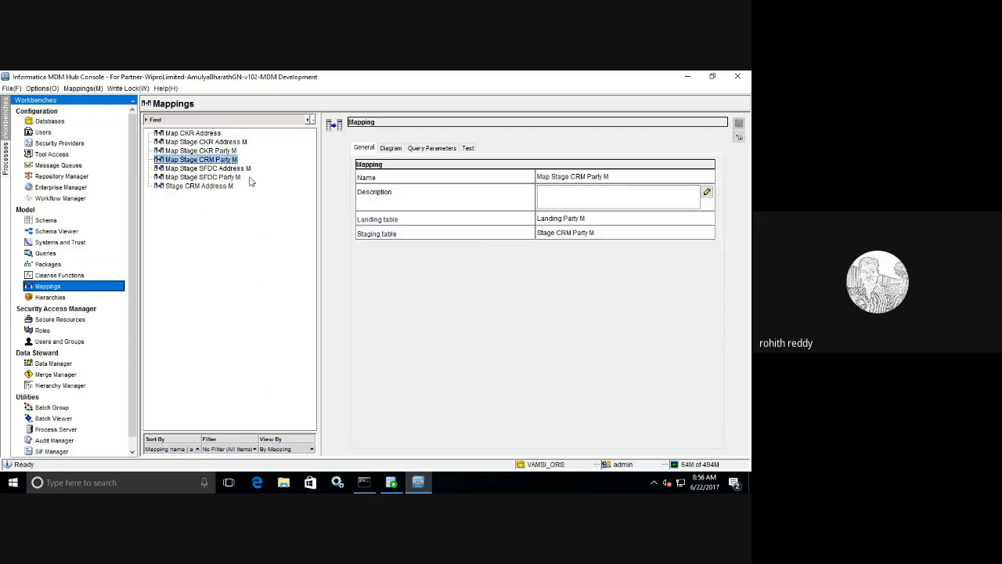
{"action": "left_click", "coordinate": [391, 148]}
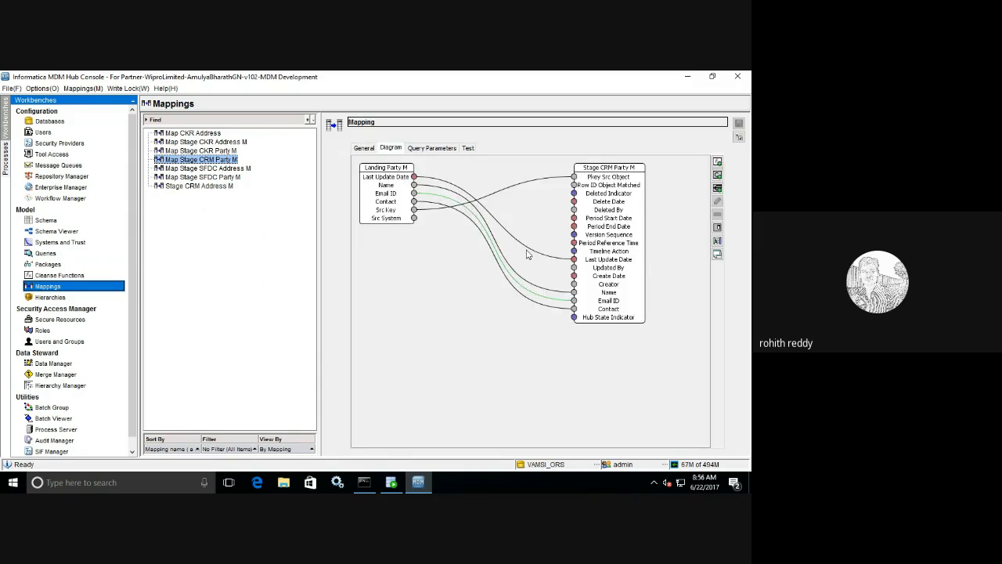
{"action": "left_click", "coordinate": [718, 162]}
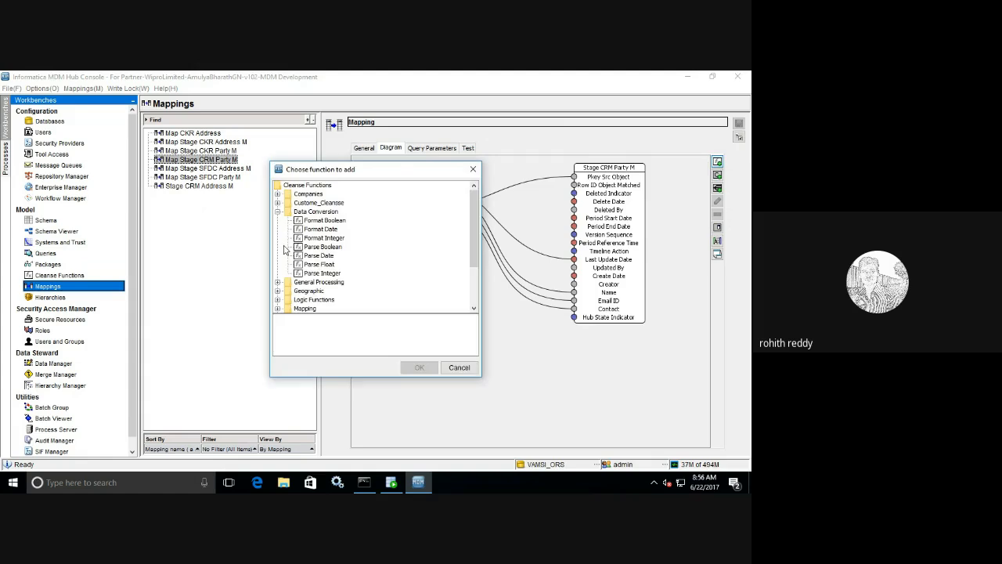
{"action": "left_click", "coordinate": [278, 212]}
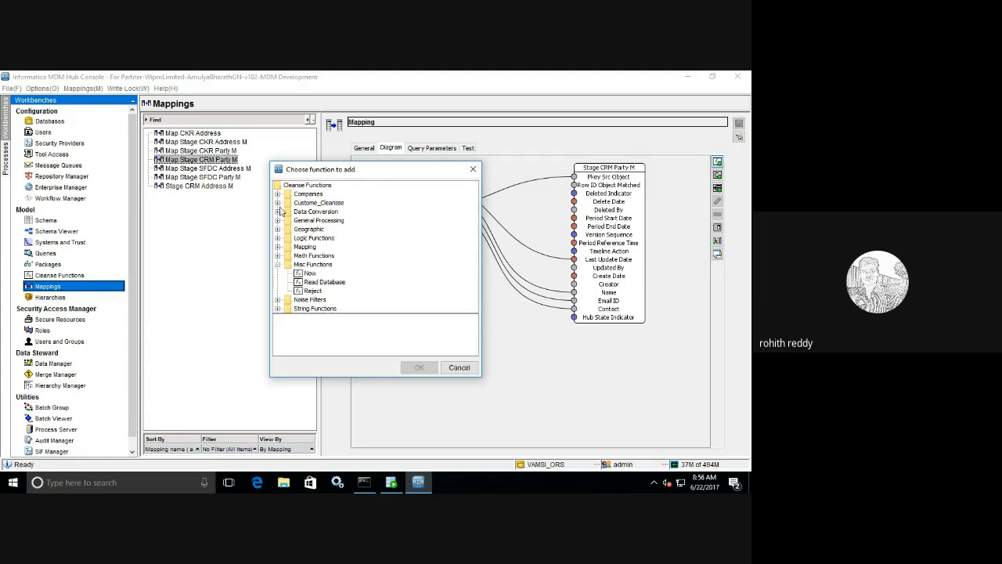
{"action": "left_click", "coordinate": [278, 203]}
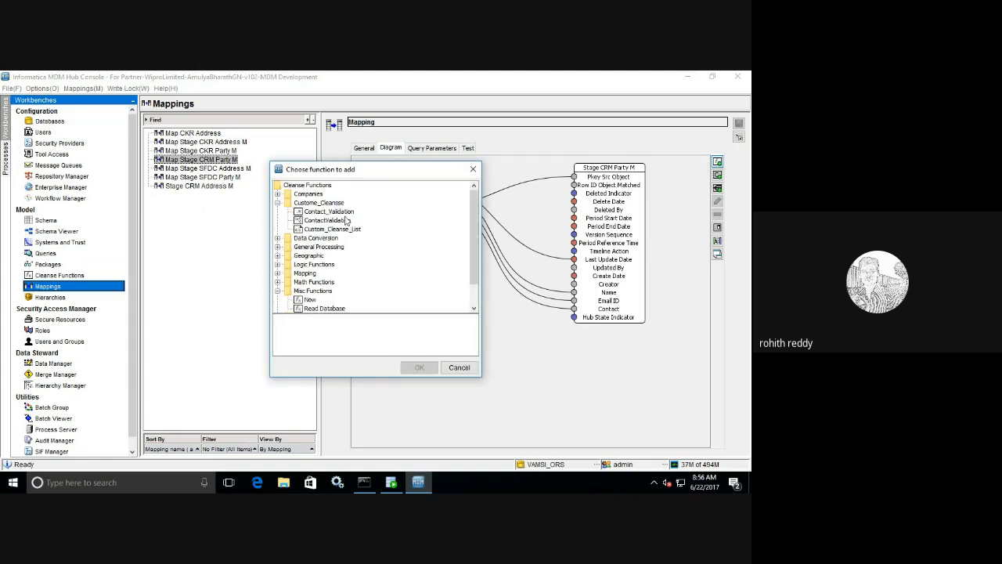
{"action": "left_click", "coordinate": [327, 220]}
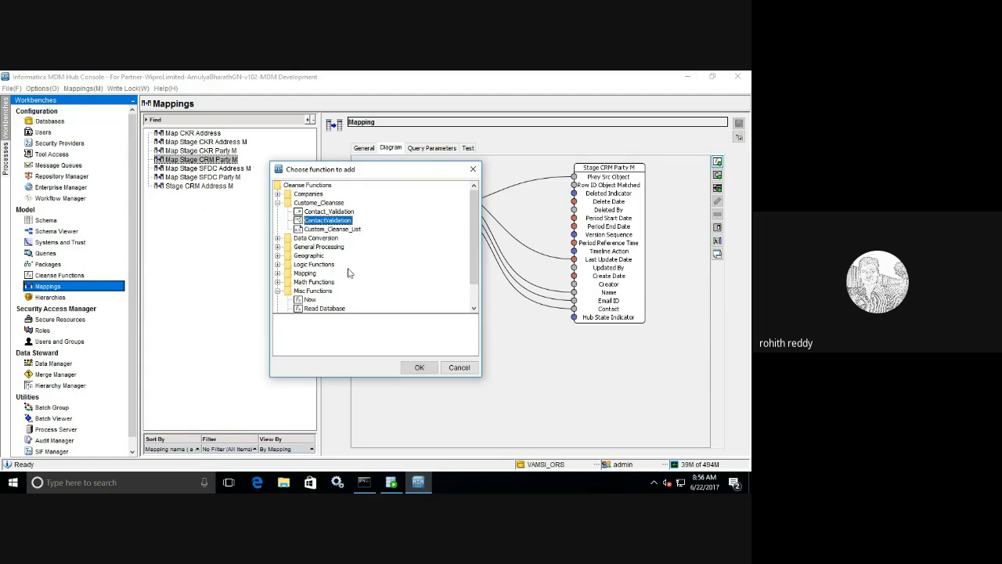
{"action": "left_click", "coordinate": [419, 367]}
{"action": "left_click_drag", "start_coordinate": [410, 200], "coordinate": [439, 286]}
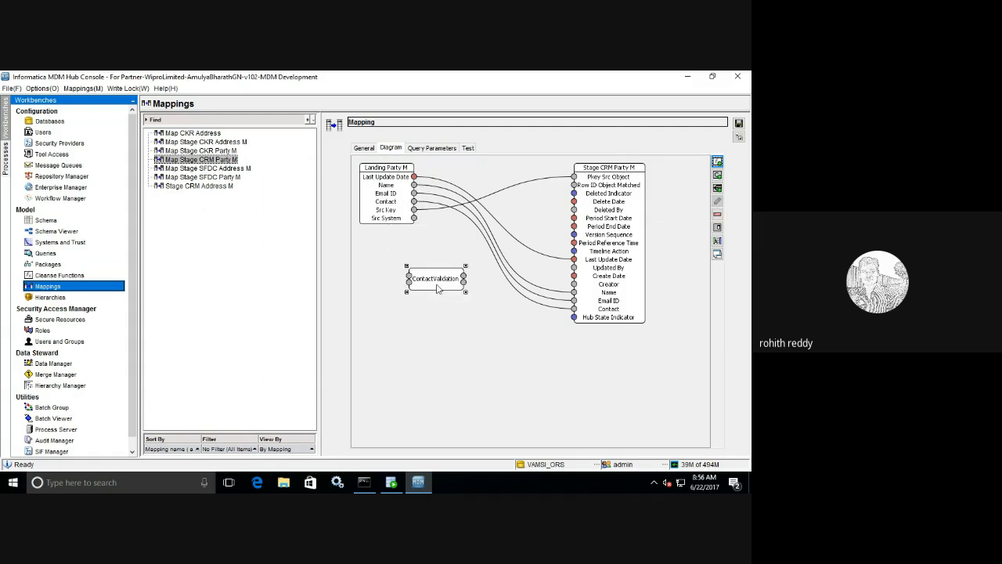
{"action": "right_click", "coordinate": [438, 287]}
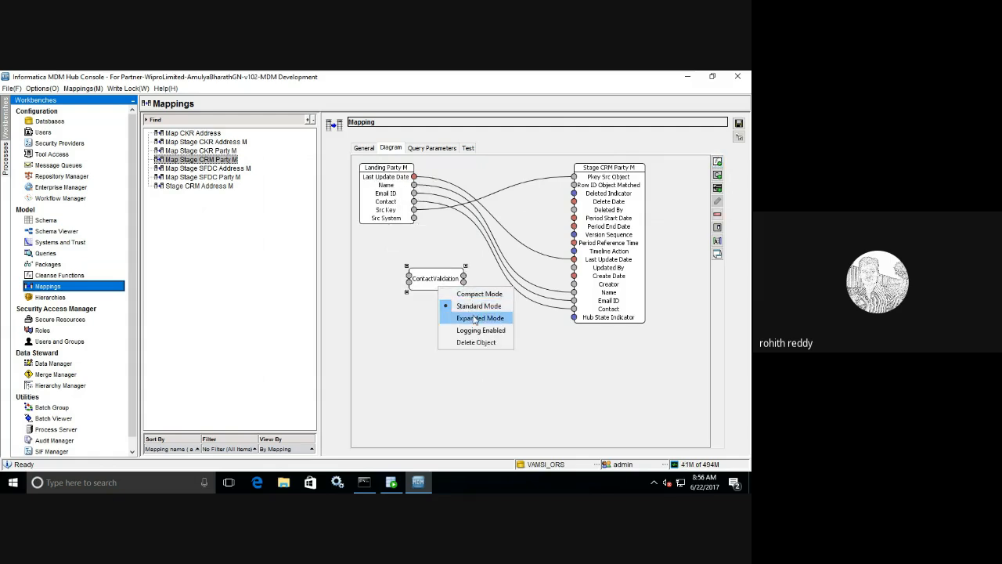
{"action": "left_click", "coordinate": [476, 317]}
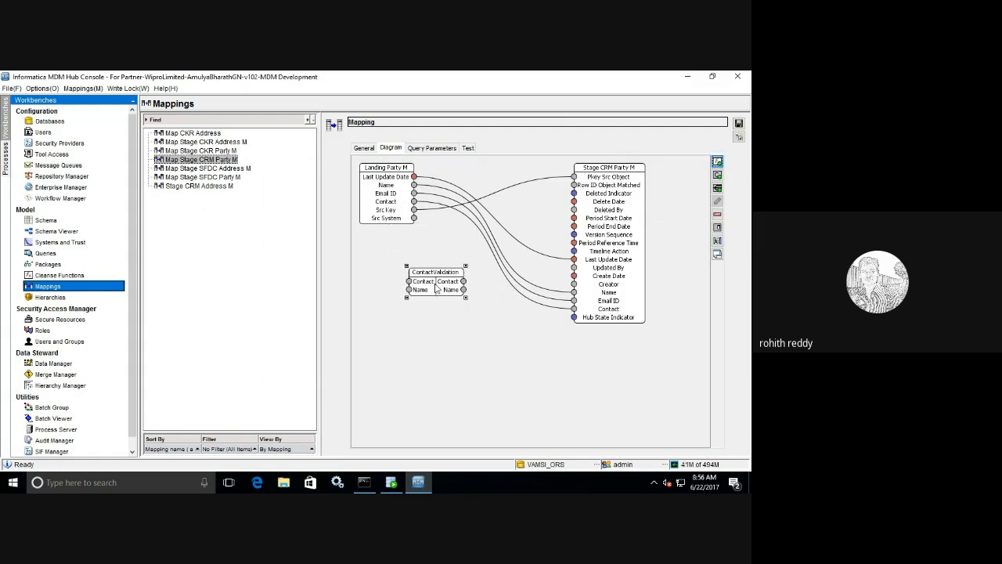
{"action": "left_click_drag", "start_coordinate": [436, 288], "coordinate": [445, 305]}
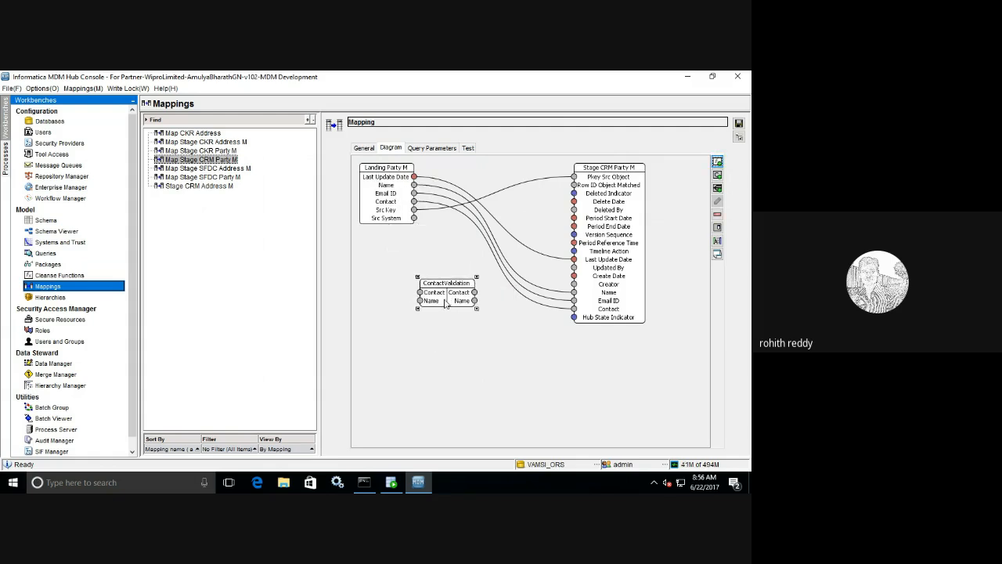
- Replace the direct Contact and Name links by routing both through ContactValidation into staging
{"action": "left_click", "coordinate": [427, 205]}
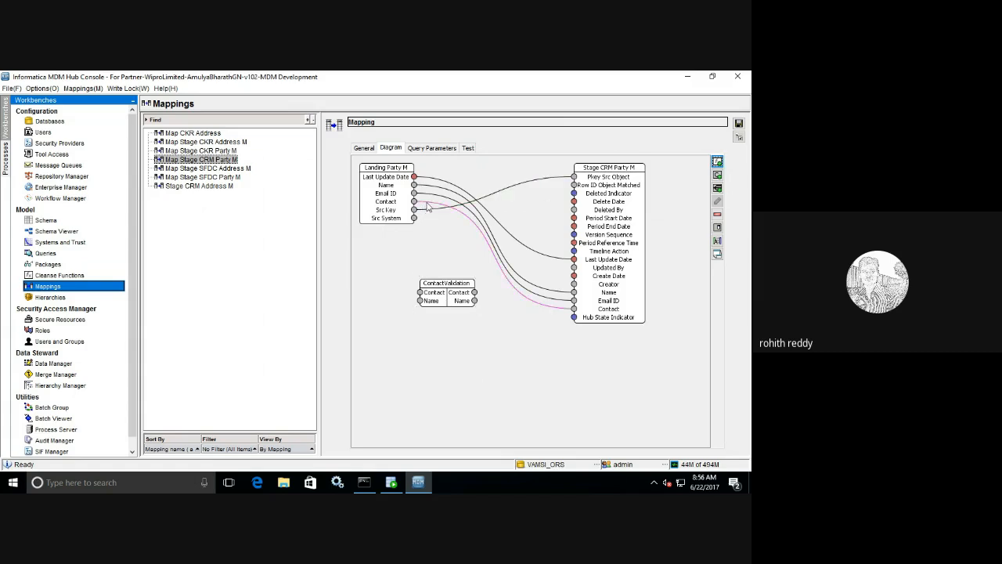
{"action": "key", "text": "Delete"}
{"action": "left_click_drag", "start_coordinate": [415, 202], "coordinate": [420, 292]}
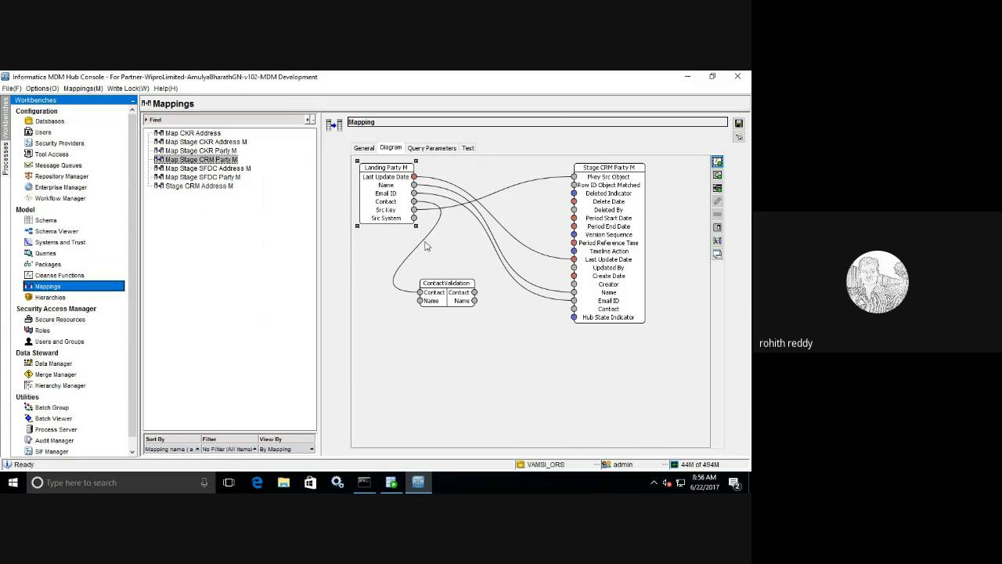
{"action": "left_click", "coordinate": [432, 190]}
{"action": "key", "text": "Delete"}
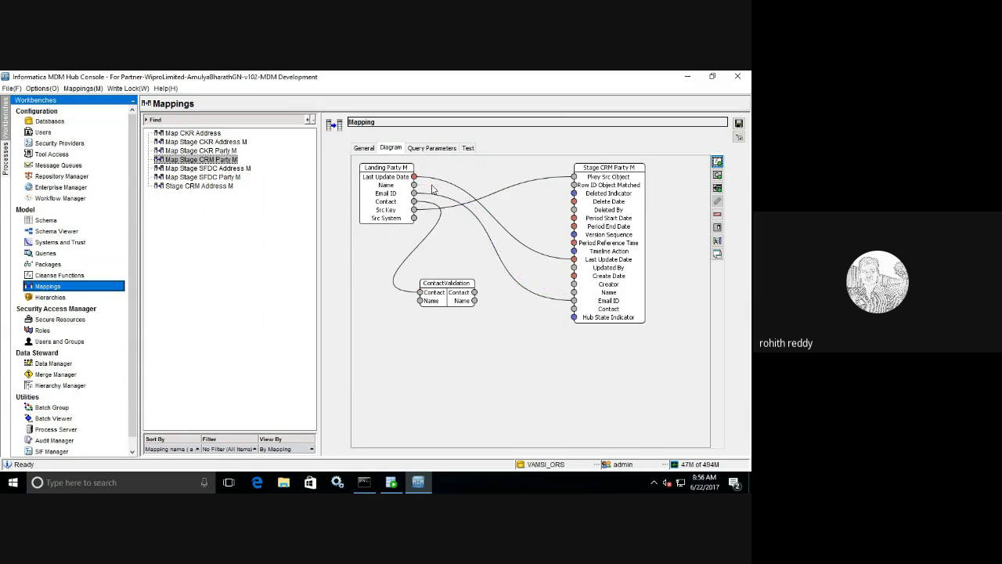
{"action": "left_click_drag", "start_coordinate": [414, 185], "coordinate": [573, 308]}
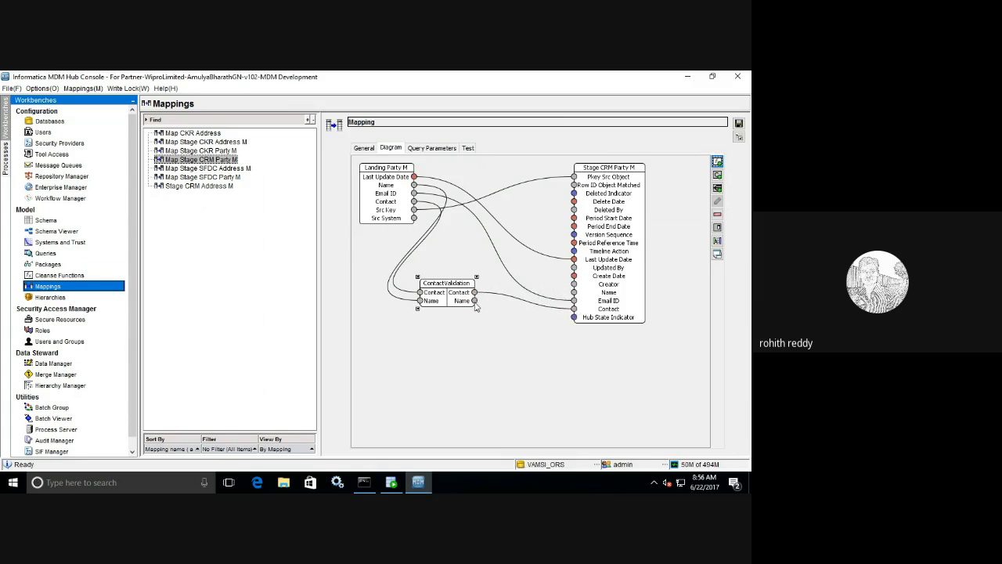
{"action": "left_click_drag", "start_coordinate": [475, 302], "coordinate": [575, 293]}
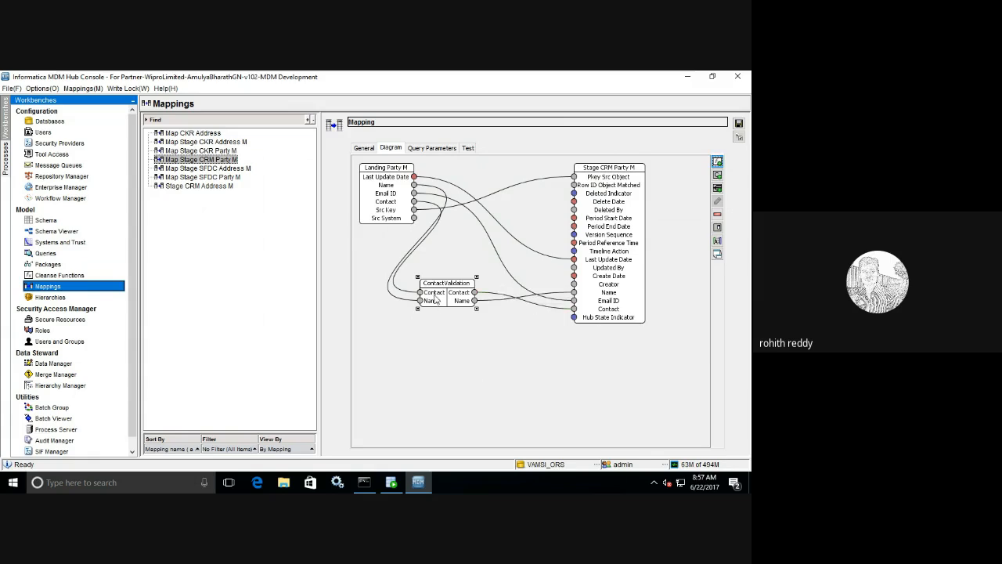
- Move the ContactValidation box up and right in the Map Stage CRM Party M diagram, then save the mapping
{"action": "left_click_drag", "start_coordinate": [436, 299], "coordinate": [456, 286]}
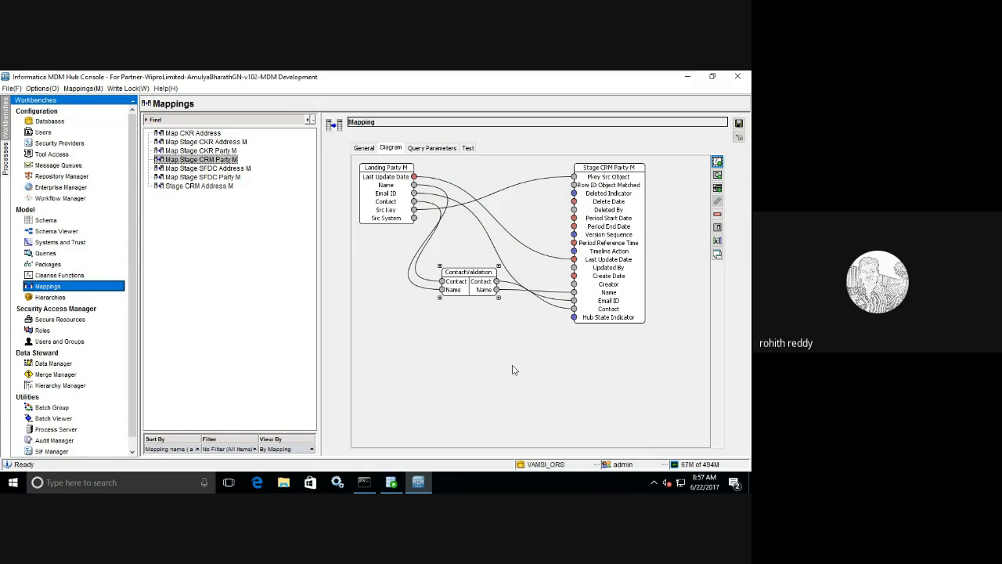
{"action": "left_click", "coordinate": [738, 124]}
- In SQL Developer, expand VAMSI_ORS tables and open C_L_PARTY_M to view its seven columns
{"action": "left_click", "coordinate": [395, 483]}
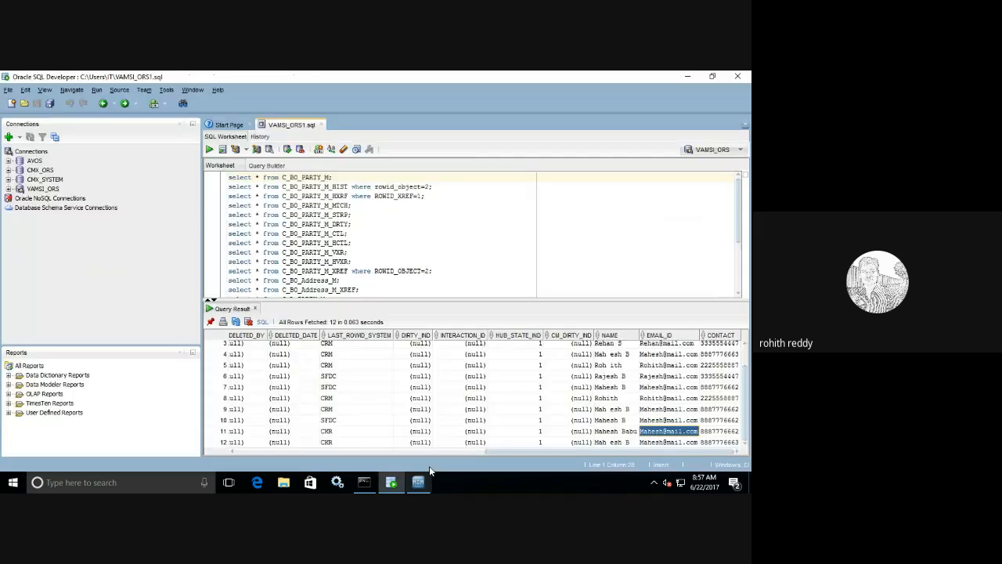
{"action": "left_click", "coordinate": [9, 189]}
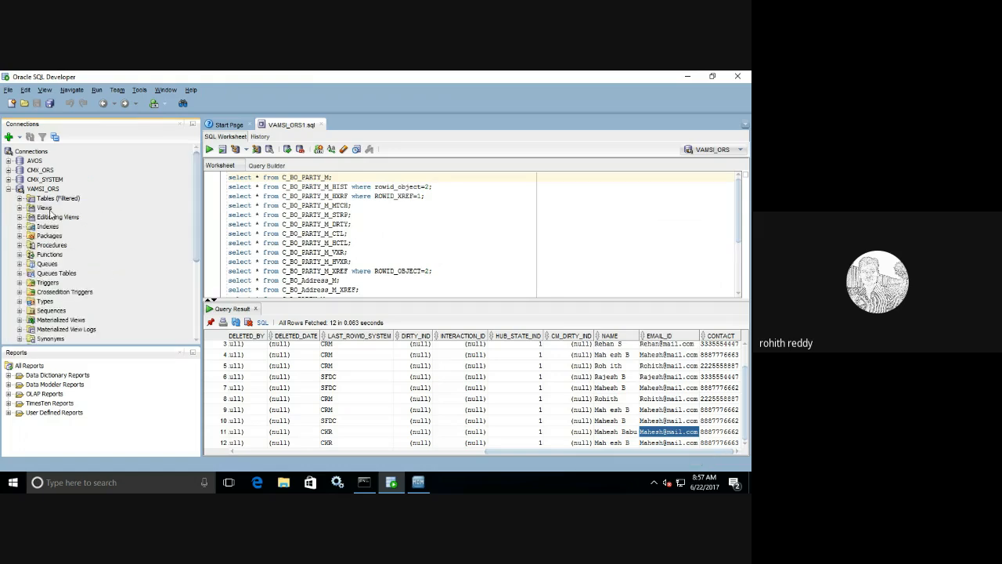
{"action": "left_click", "coordinate": [20, 198]}
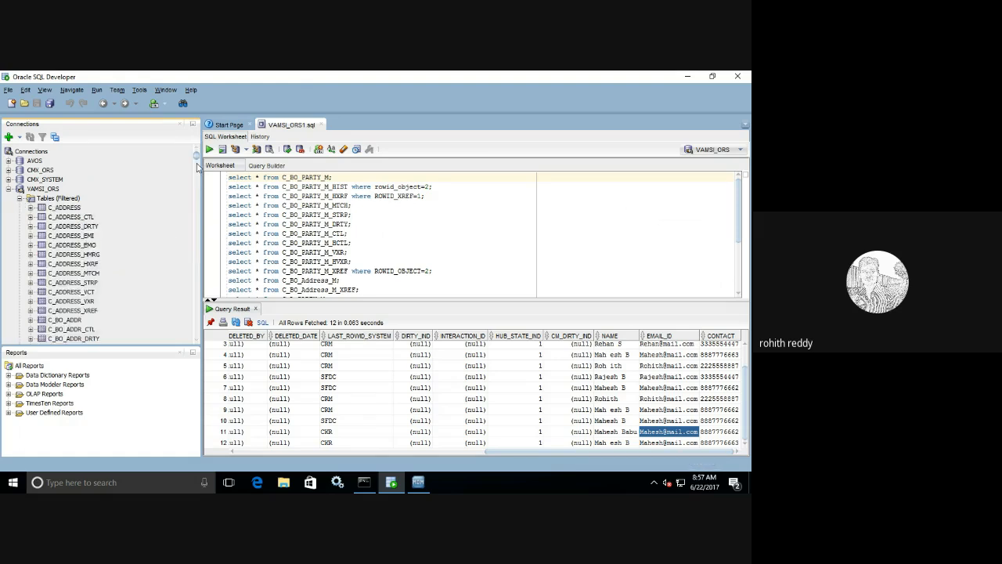
{"action": "left_click_drag", "start_coordinate": [197, 159], "coordinate": [196, 199]}
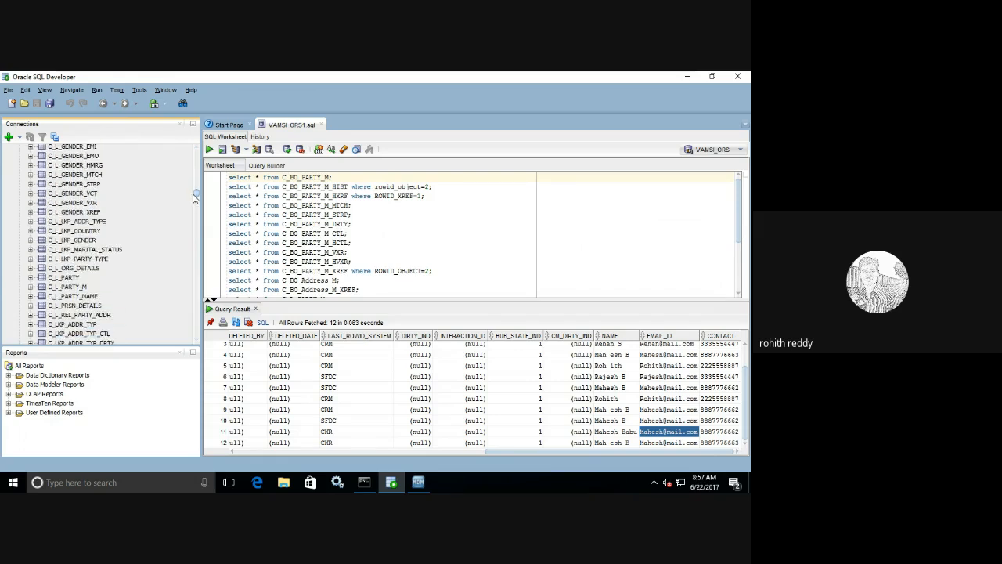
{"action": "left_click", "coordinate": [66, 287]}
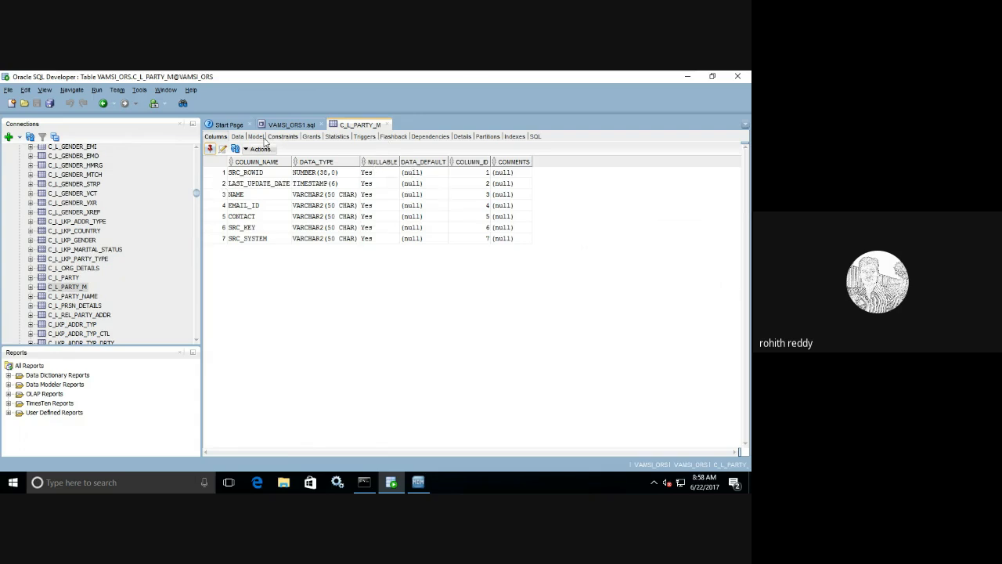
- In the C_L_PARTY_M data, change the SRC_KEY values of rows 3, 7 and 5 to end CRM-212, CRM-157 and CRM-137
{"action": "left_click", "coordinate": [237, 136]}
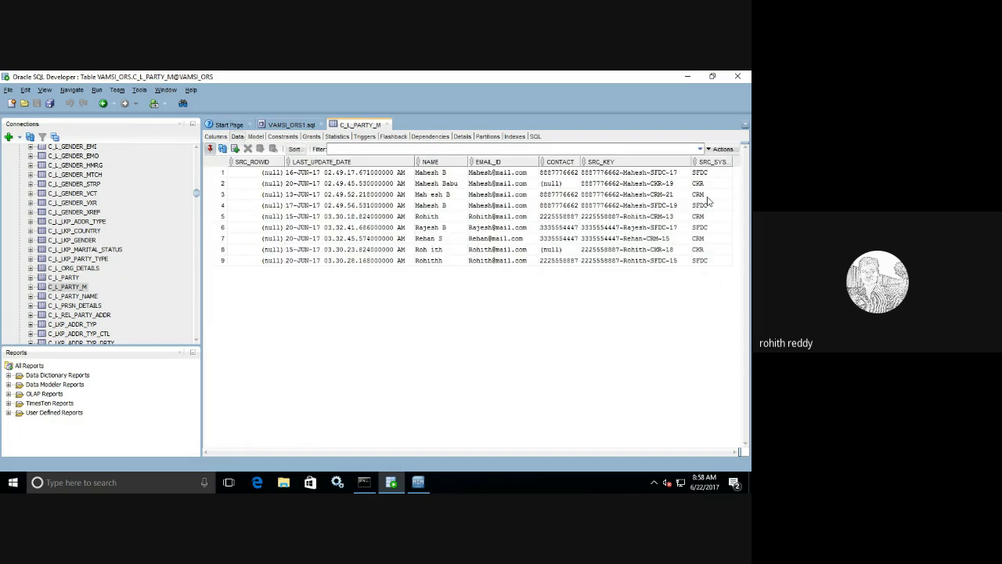
{"action": "left_click", "coordinate": [674, 195]}
{"action": "left_click", "coordinate": [677, 194]}
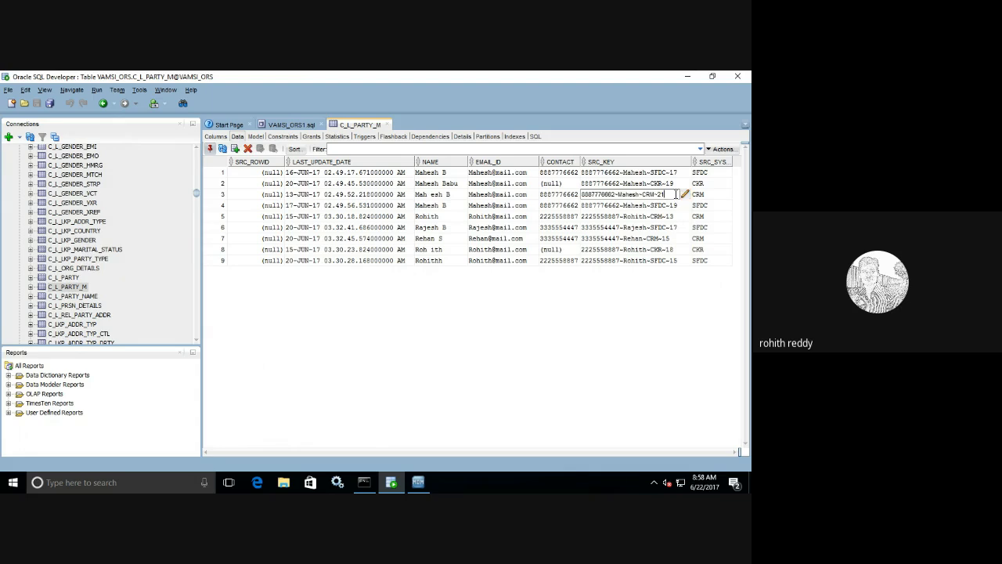
{"action": "type", "text": "2"}
{"action": "left_click", "coordinate": [675, 239]}
{"action": "left_click", "coordinate": [675, 240]}
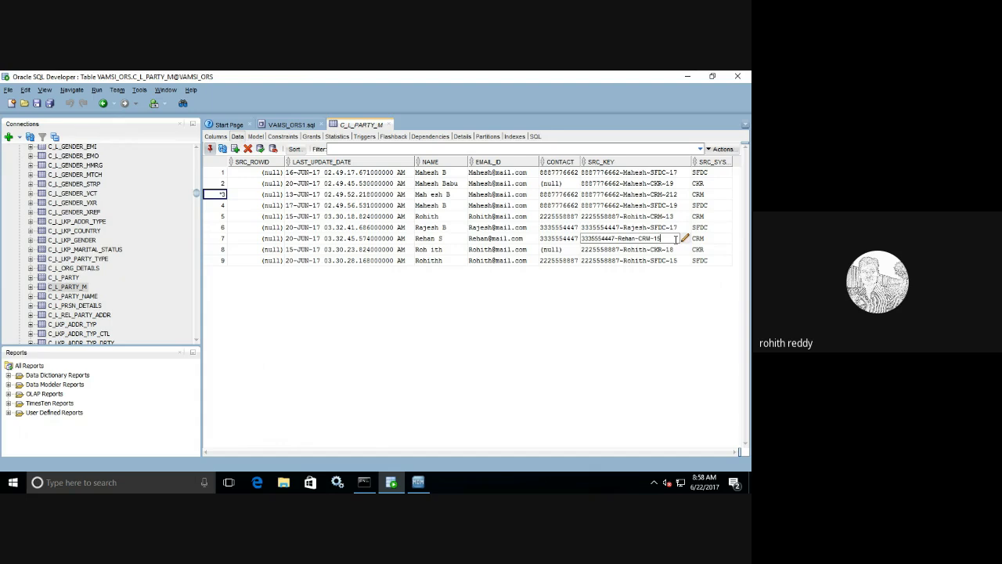
{"action": "type", "text": "7"}
{"action": "left_click", "coordinate": [675, 217]}
{"action": "left_click", "coordinate": [684, 217]}
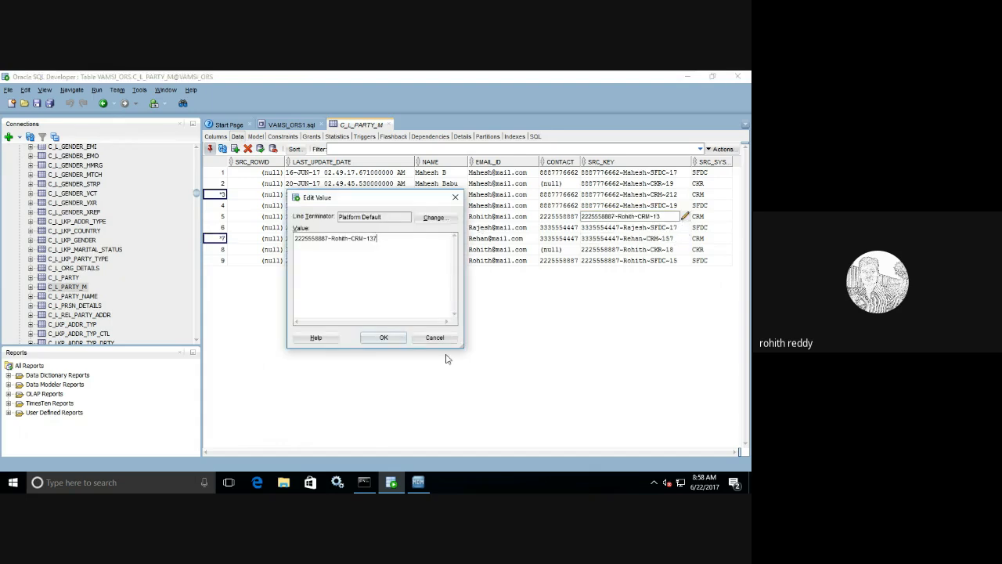
{"action": "left_click", "coordinate": [400, 339]}
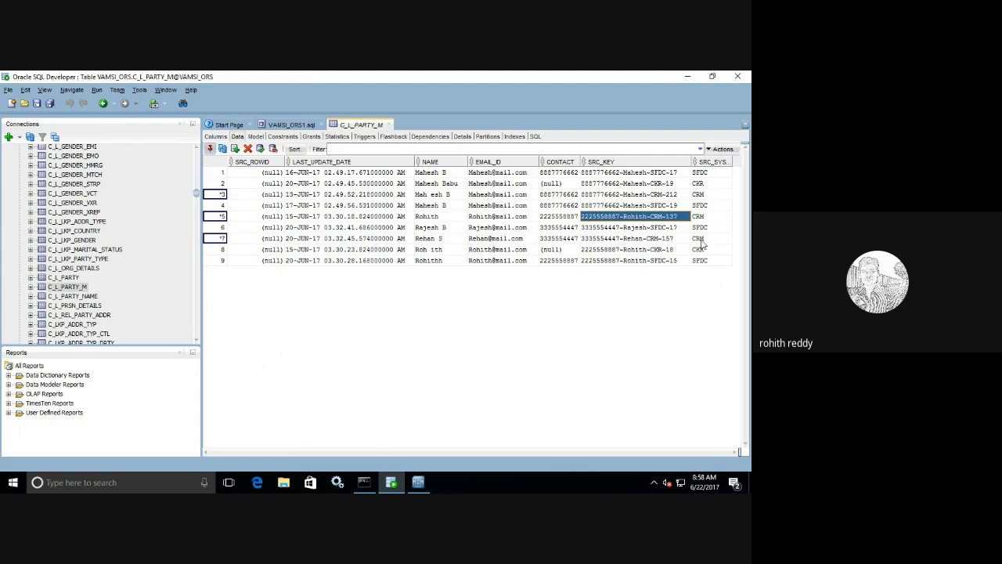
- Check the contact values of rows 3, 5 and 7, then commit the SRC_KEY changes with F11
{"action": "left_click", "coordinate": [567, 197]}
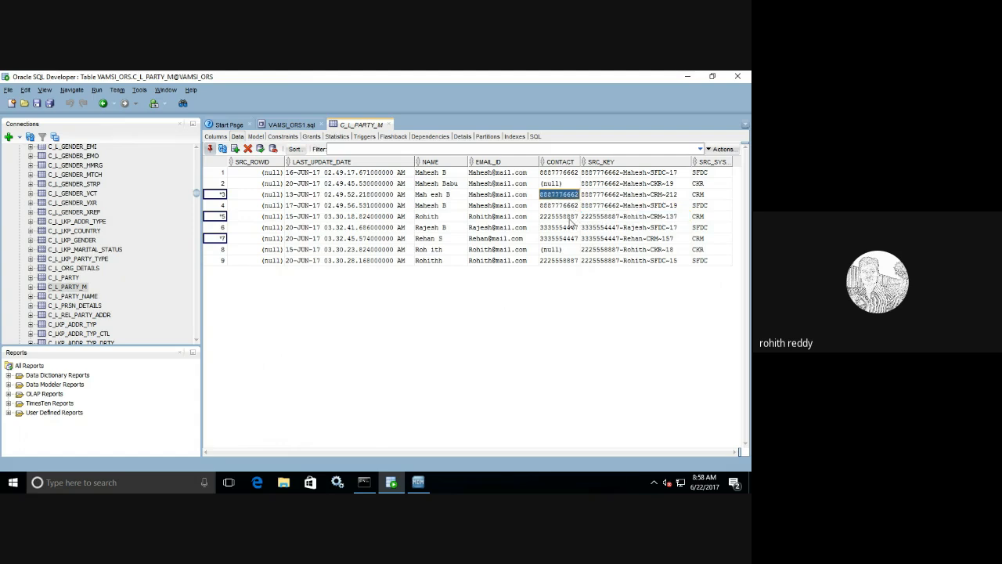
{"action": "left_click", "coordinate": [570, 217]}
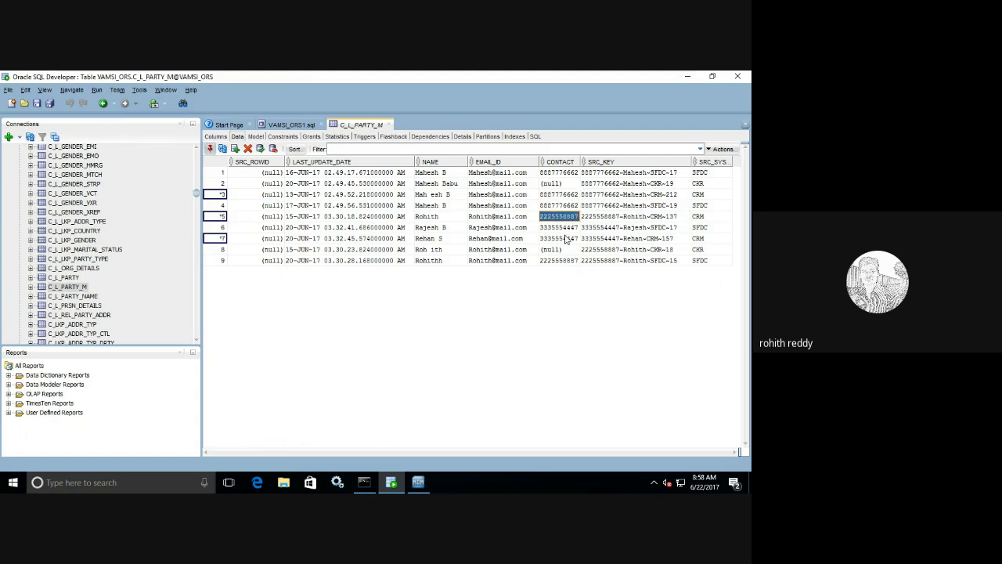
{"action": "left_click", "coordinate": [565, 240]}
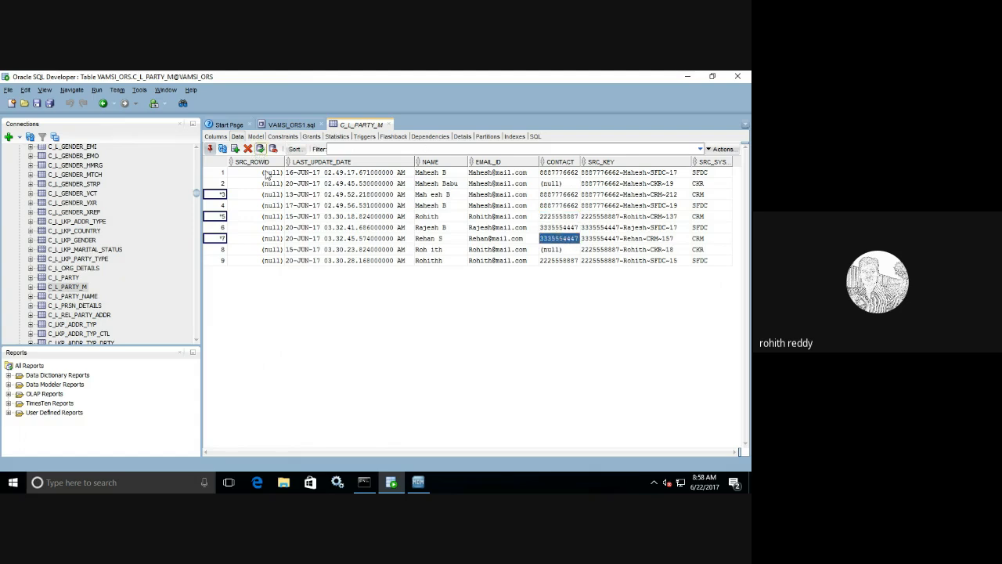
{"action": "key", "text": "F11"}
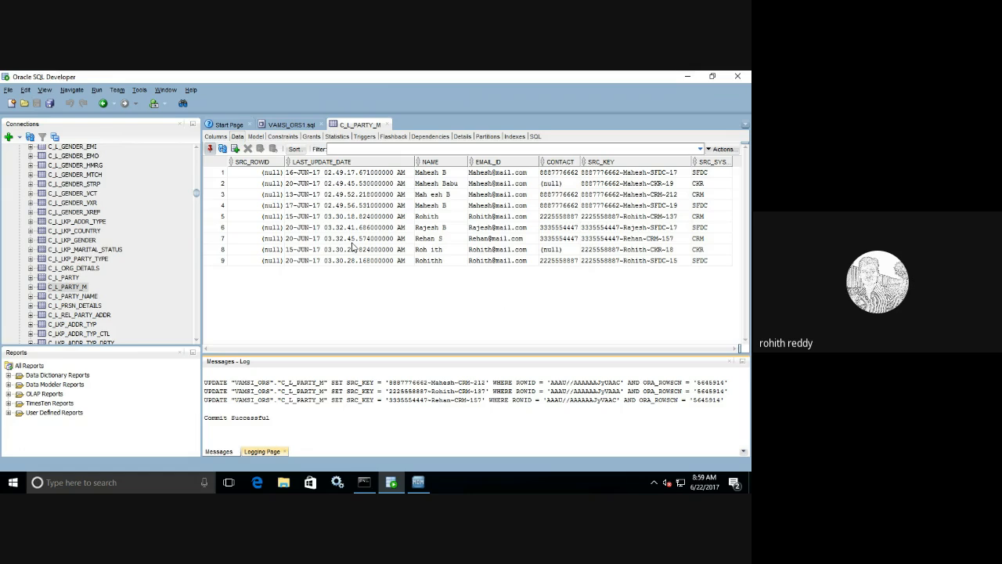
{"action": "left_click", "coordinate": [418, 483]}
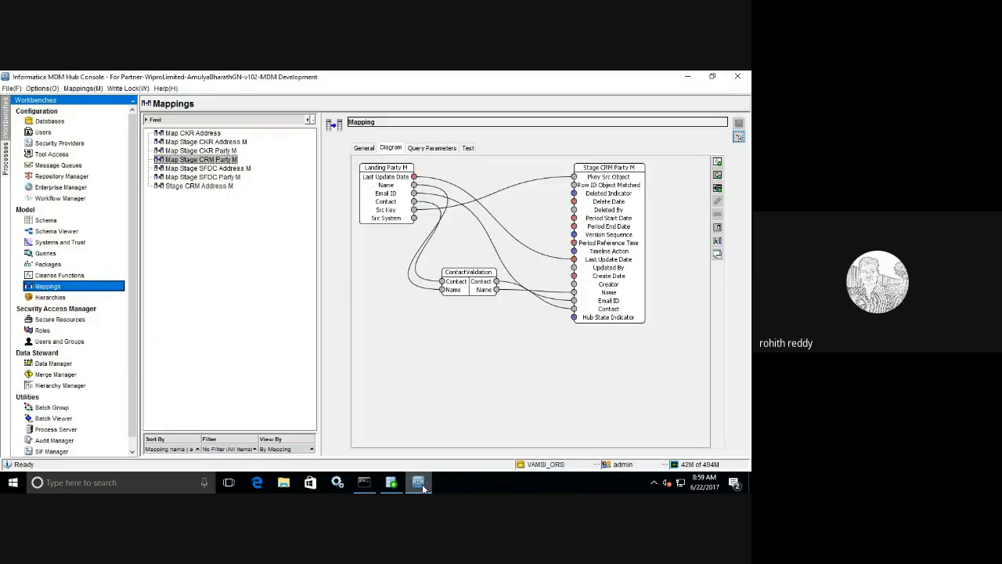
- In the Batch Viewer, select the Map Stage CRM Party M job under Stage CRM Party M
{"action": "left_click", "coordinate": [62, 419]}
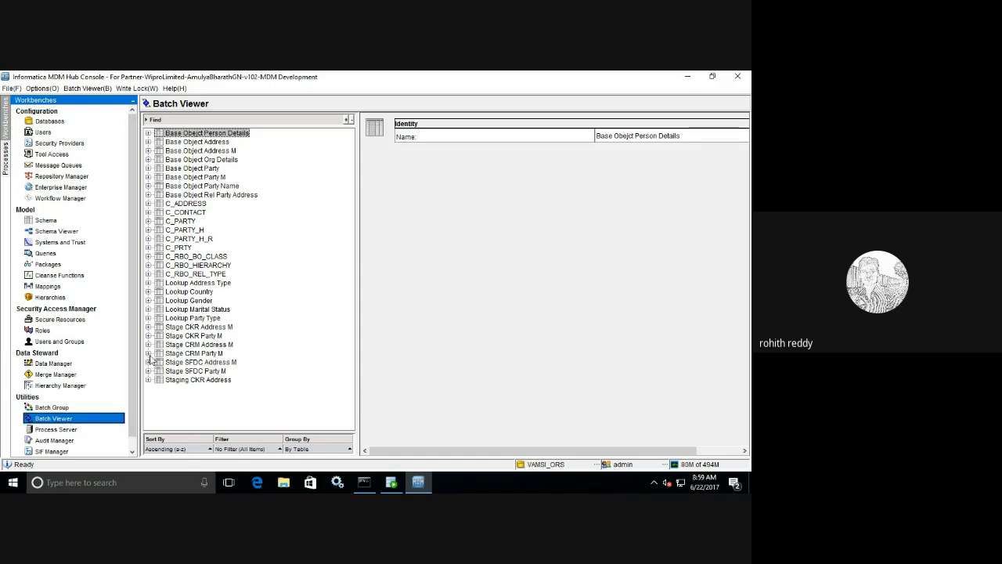
{"action": "left_click", "coordinate": [149, 354]}
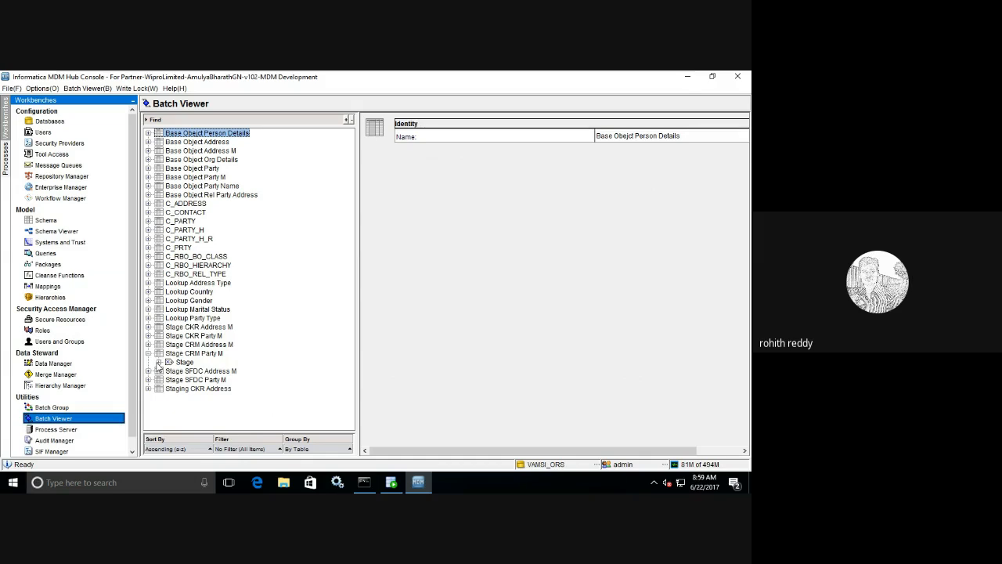
{"action": "left_click", "coordinate": [159, 363]}
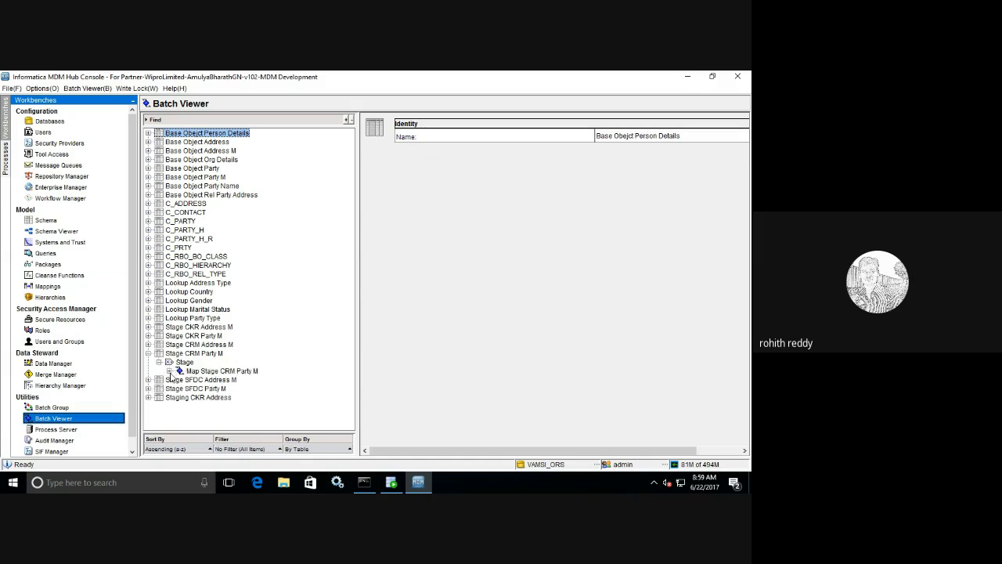
{"action": "left_click", "coordinate": [170, 371]}
{"action": "left_click", "coordinate": [235, 372]}
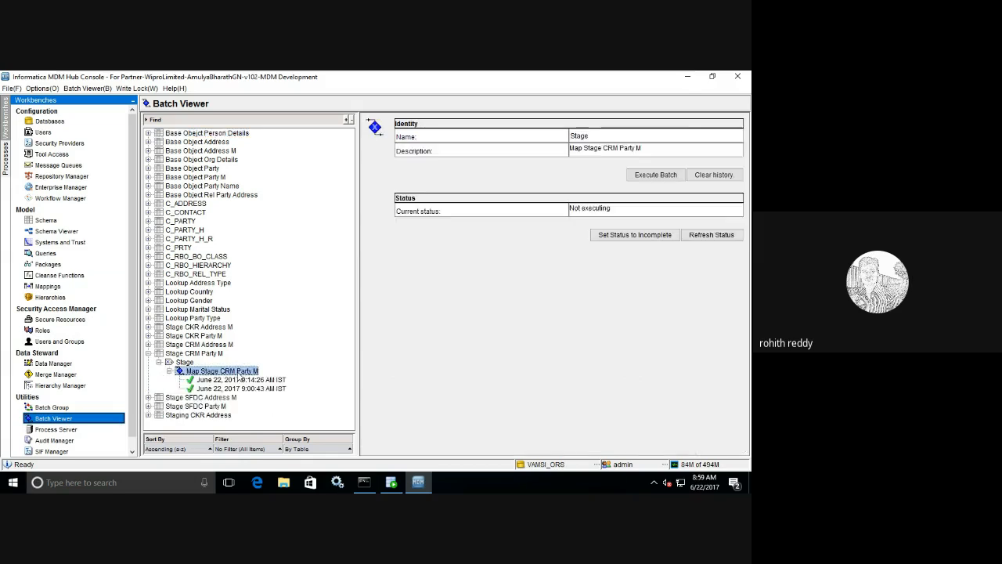
- Execute the stage batch and open its 8:59:25 run: 3 records, 1 inserted, 2 rejected
{"action": "left_click", "coordinate": [666, 176]}
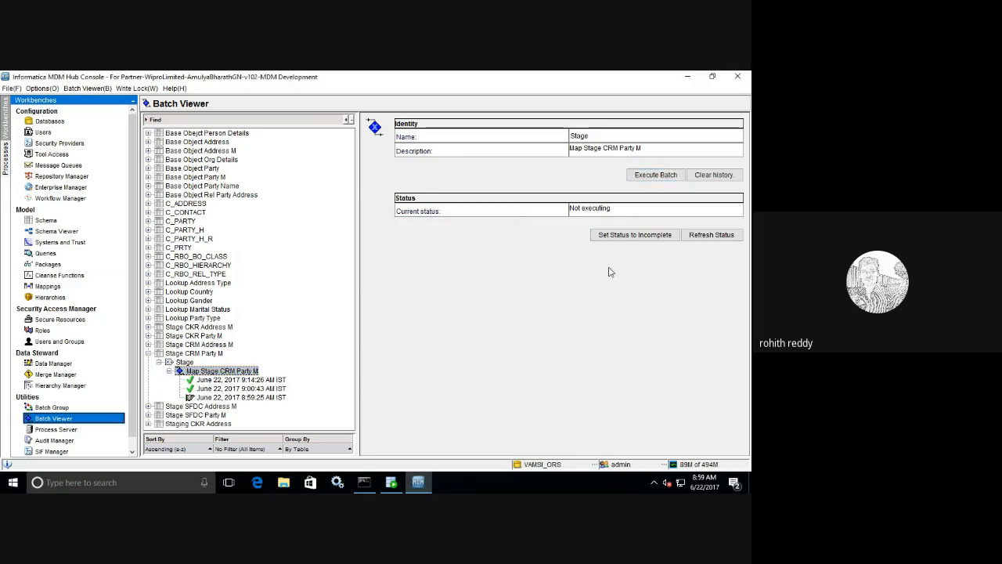
{"action": "left_click", "coordinate": [713, 235]}
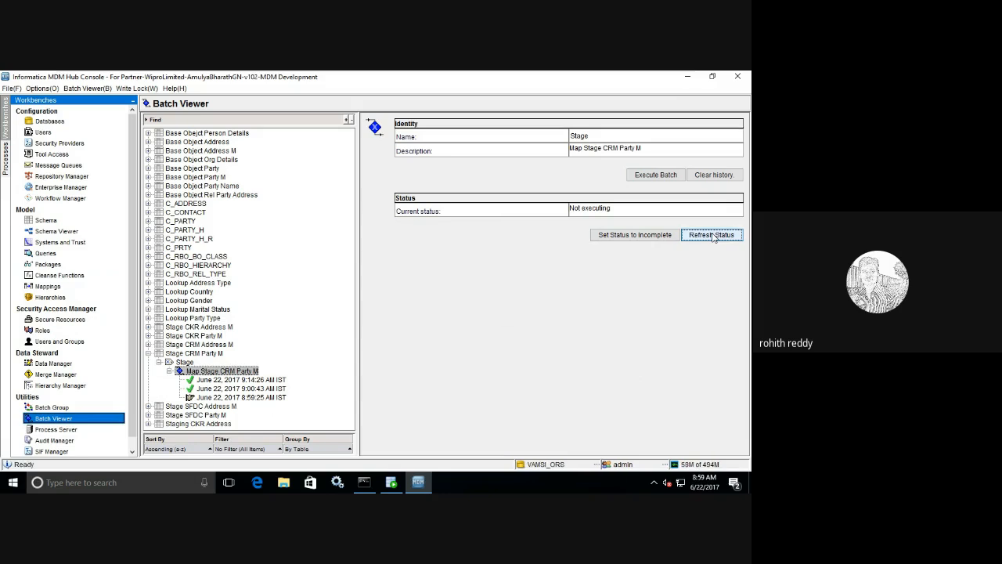
{"action": "left_click", "coordinate": [713, 237]}
{"action": "left_click", "coordinate": [713, 236]}
{"action": "left_click", "coordinate": [272, 398]}
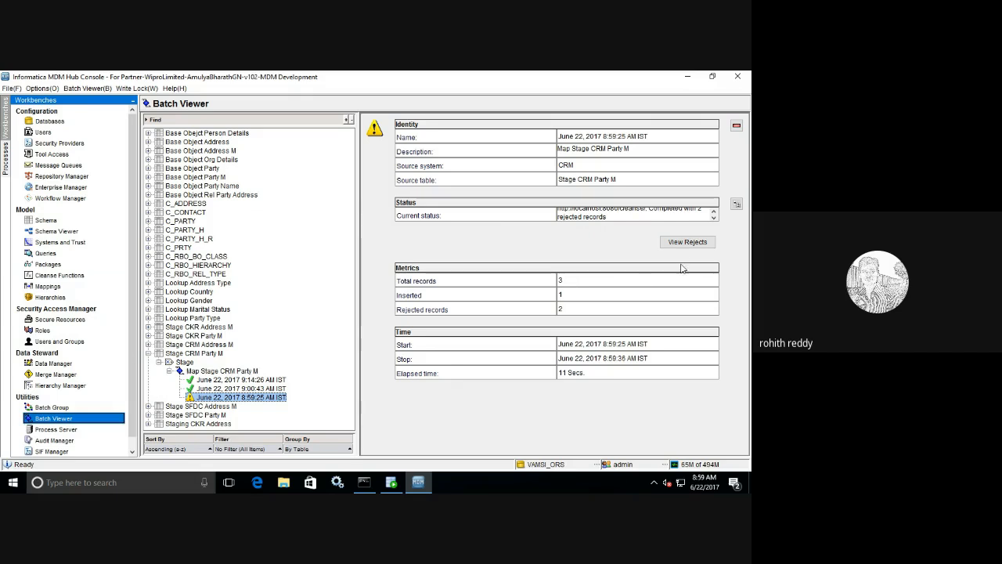
- List the run's rejected records, widen Error Description to read the contact-rule failures, then close the list
{"action": "left_click", "coordinate": [688, 241]}
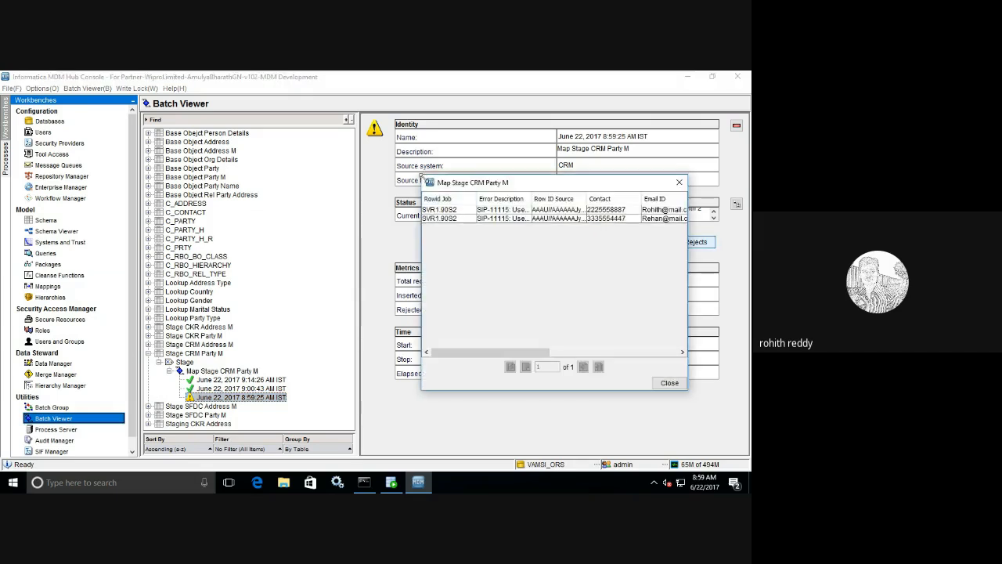
{"action": "left_click_drag", "start_coordinate": [427, 180], "coordinate": [158, 104]}
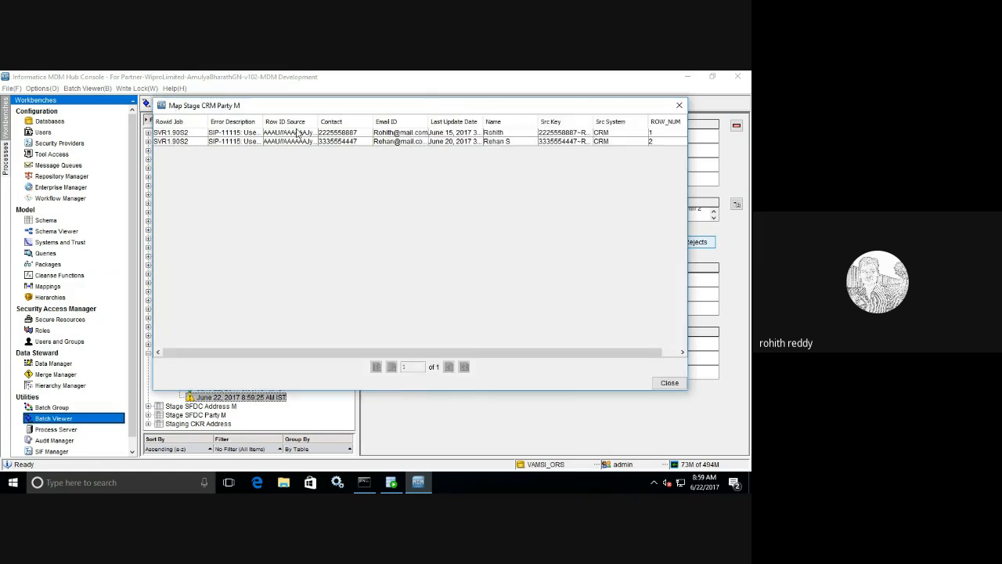
{"action": "left_click_drag", "start_coordinate": [261, 122], "coordinate": [595, 138]}
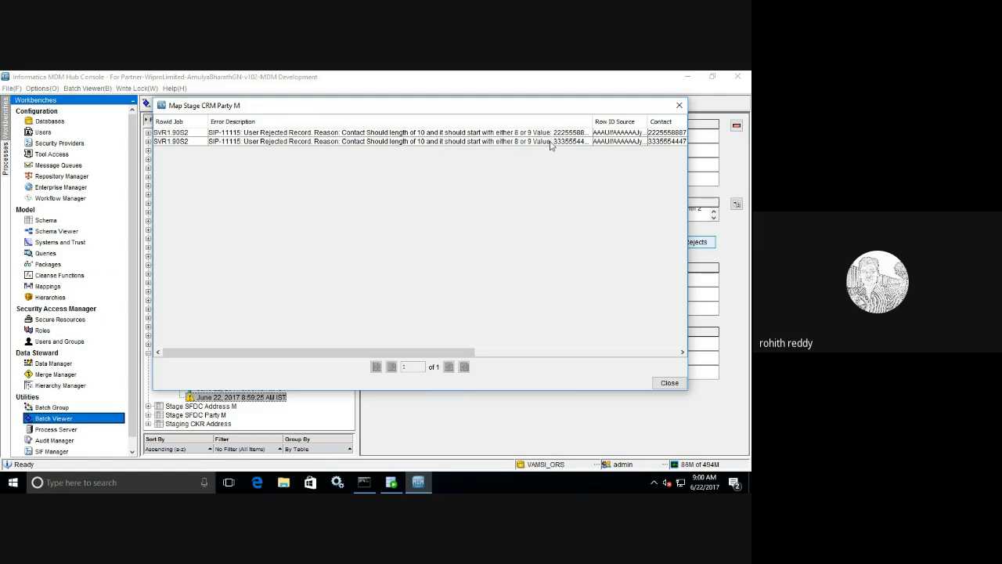
{"action": "left_click", "coordinate": [671, 384]}
- Switch to the VAMSI_ORS1.sql worksheet in SQL Developer and hide the messages log
{"action": "left_click", "coordinate": [392, 483]}
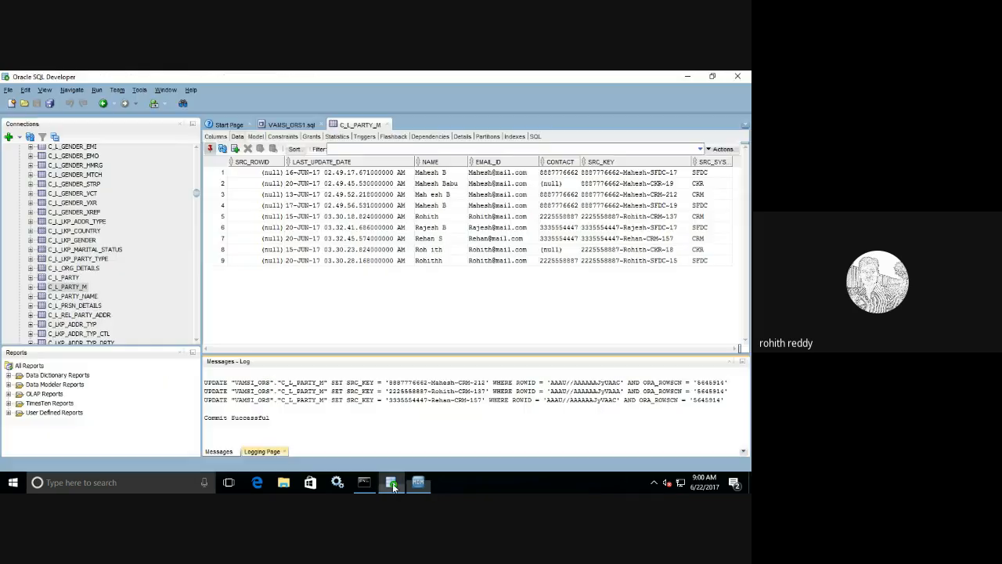
{"action": "left_click", "coordinate": [291, 124]}
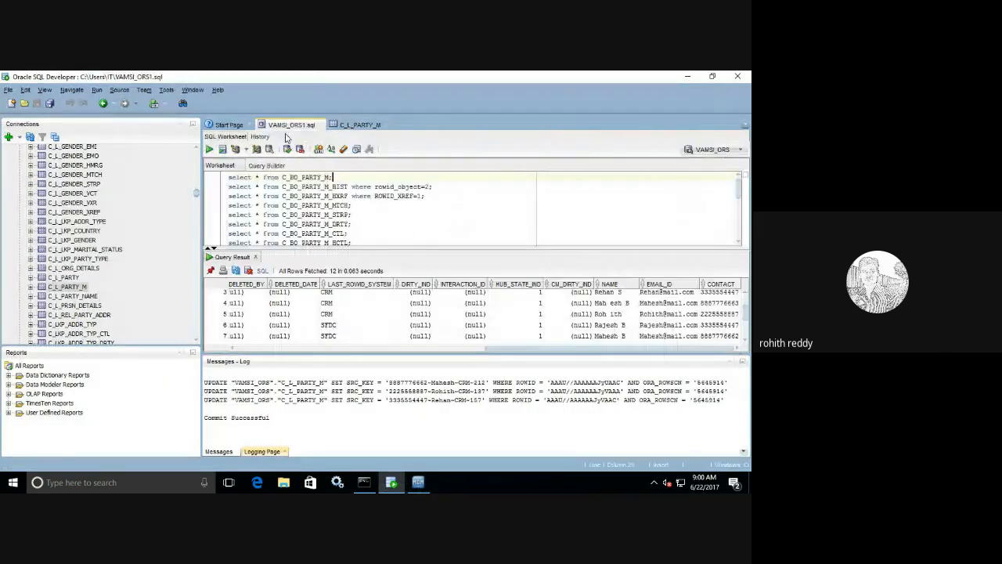
{"action": "left_click", "coordinate": [730, 362]}
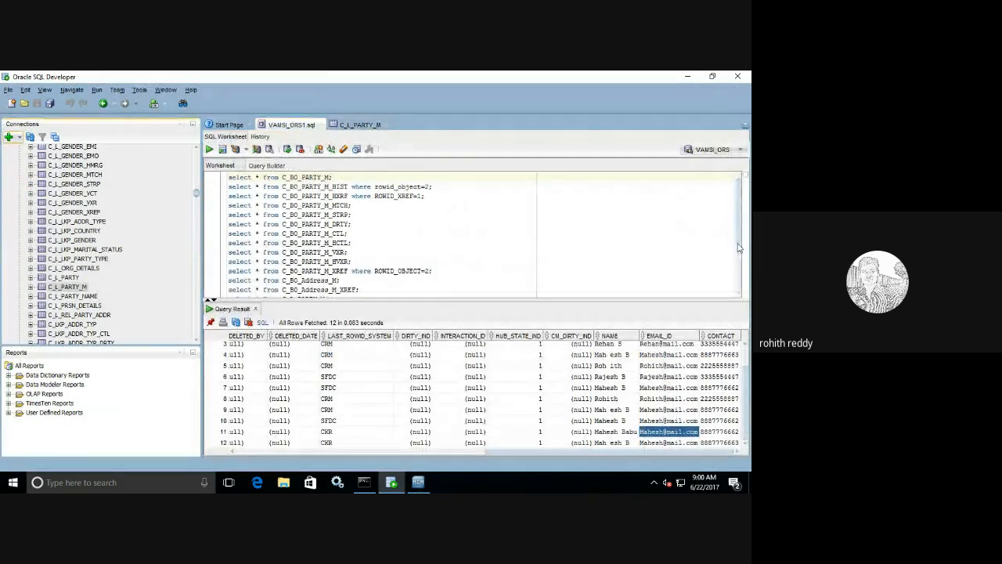
{"action": "scroll", "coordinate": [737, 264], "scroll_direction": "down", "scroll_amount": 2}
{"action": "left_click_drag", "start_coordinate": [736, 264], "coordinate": [738, 293]}
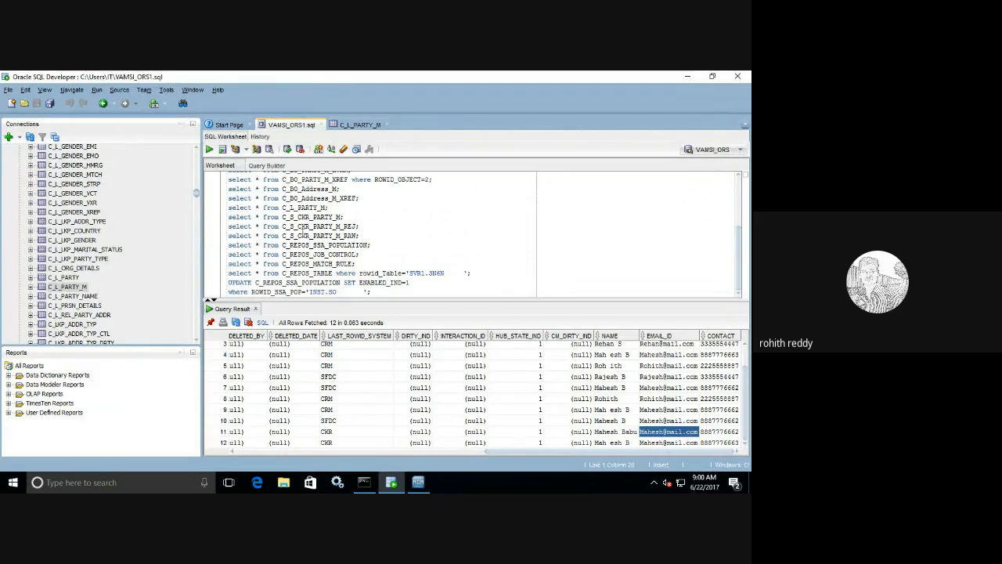
- Change the reject query from CKR to C_S_CRM_PARTY_M_REJ, run it, and read both records' errors
{"action": "left_click", "coordinate": [311, 227]}
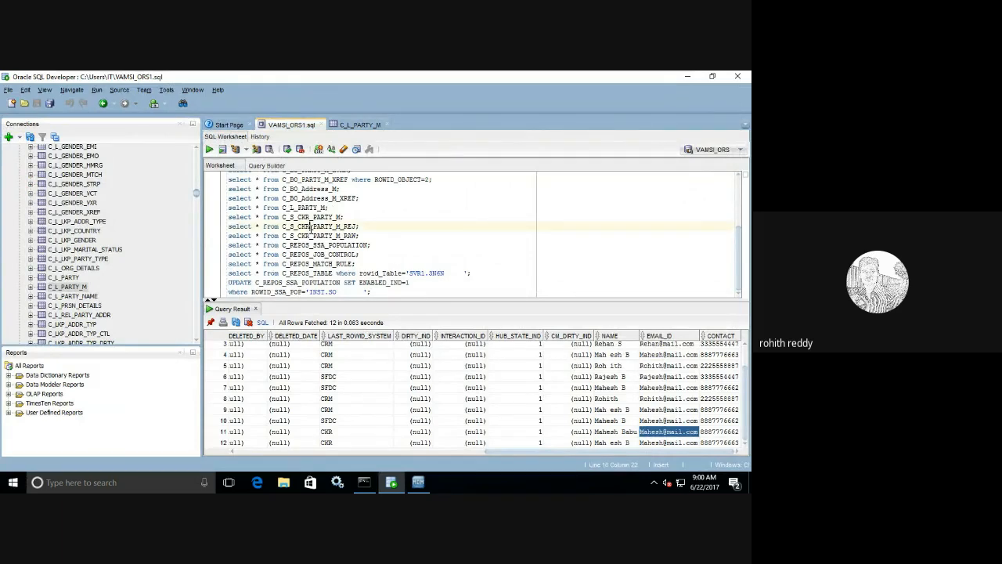
{"action": "key", "text": "BackSpace"}
{"action": "key", "text": "BackSpace"}
{"action": "type", "text": "RM"}
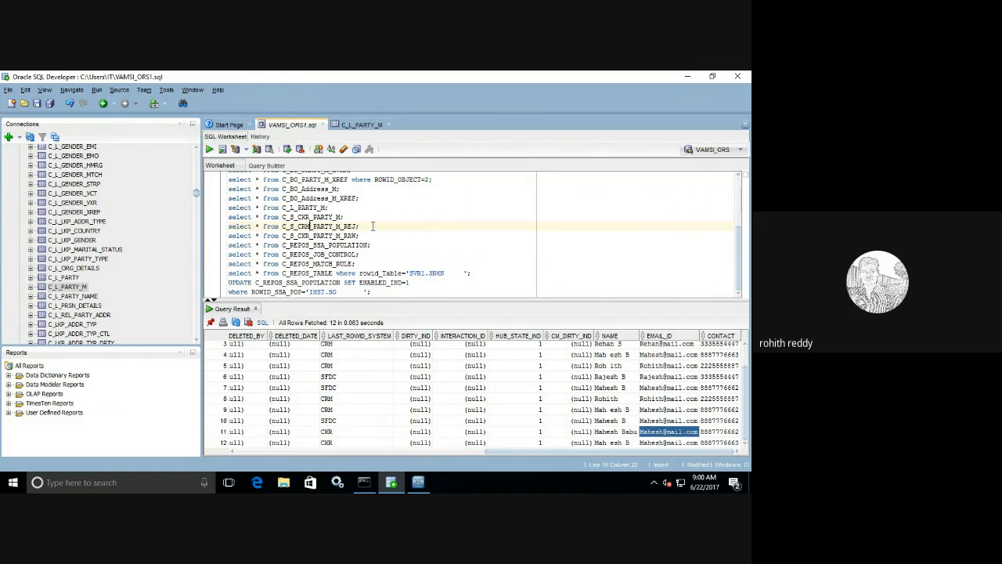
{"action": "left_click", "coordinate": [373, 227]}
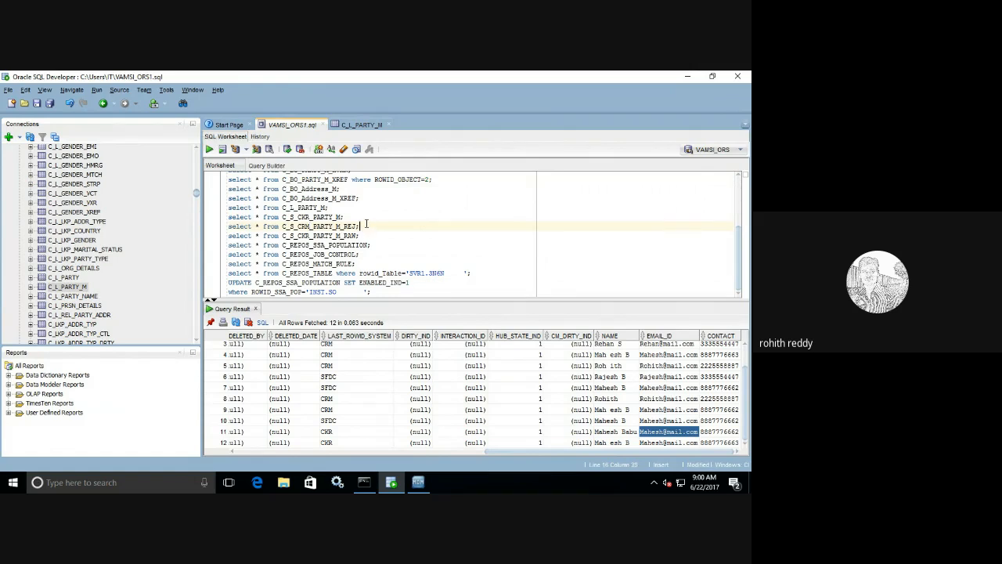
{"action": "left_click", "coordinate": [209, 149]}
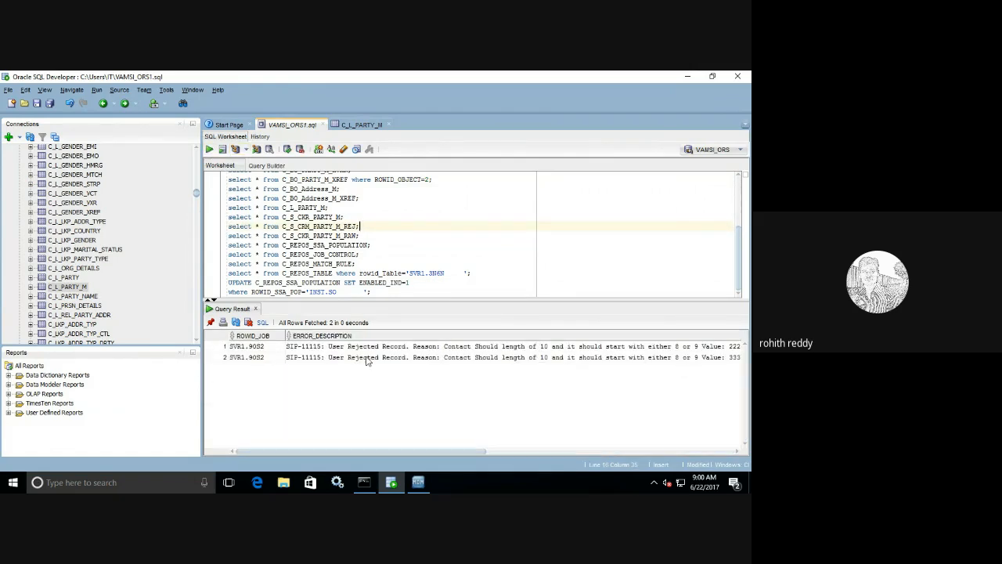
{"action": "left_click_drag", "start_coordinate": [365, 347], "coordinate": [361, 357]}
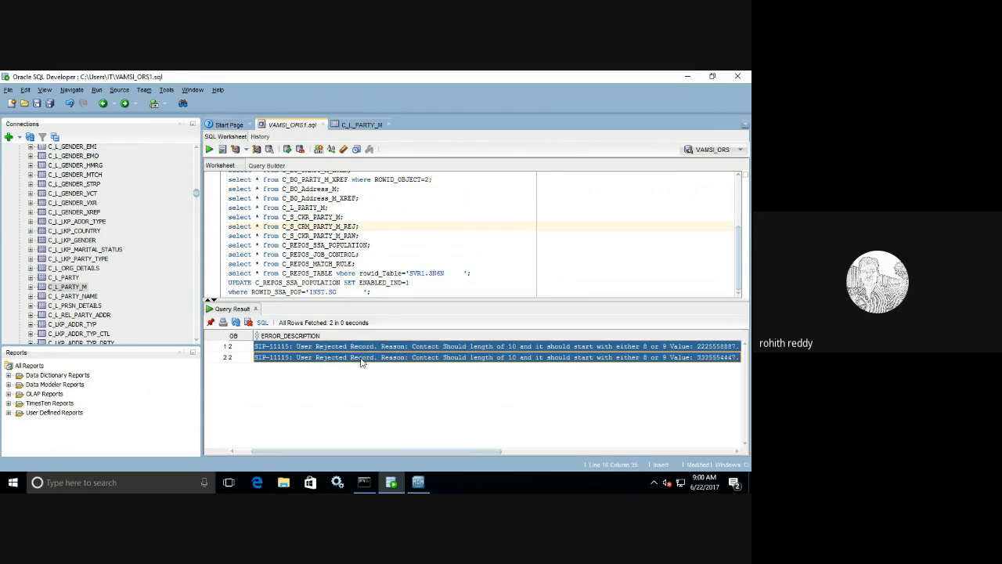
{"action": "left_click_drag", "start_coordinate": [451, 457], "coordinate": [709, 466]}
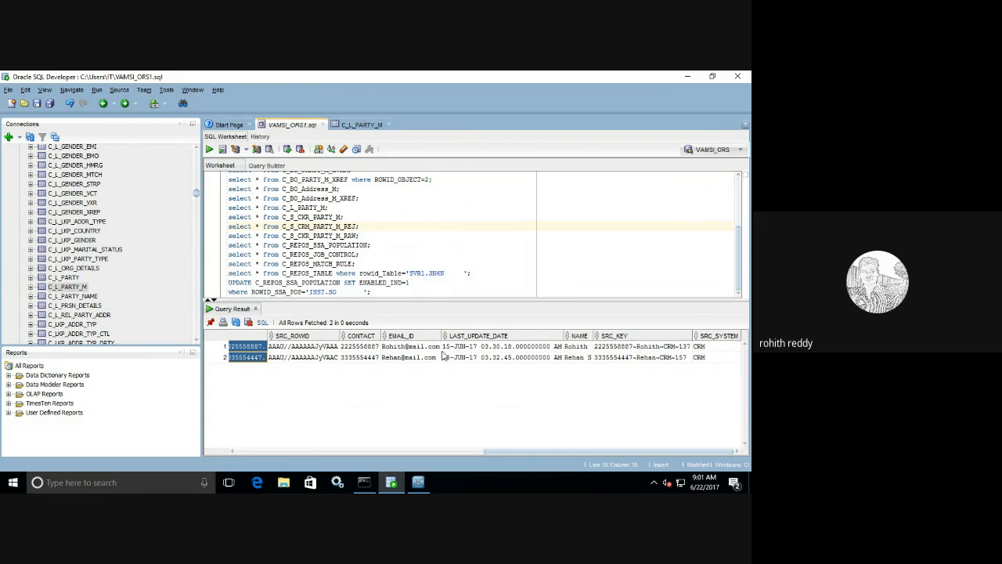
- Return to the MDM Hub Console and open the Map Stage CRM Party M mapping from Mappings
{"action": "left_click", "coordinate": [427, 485]}
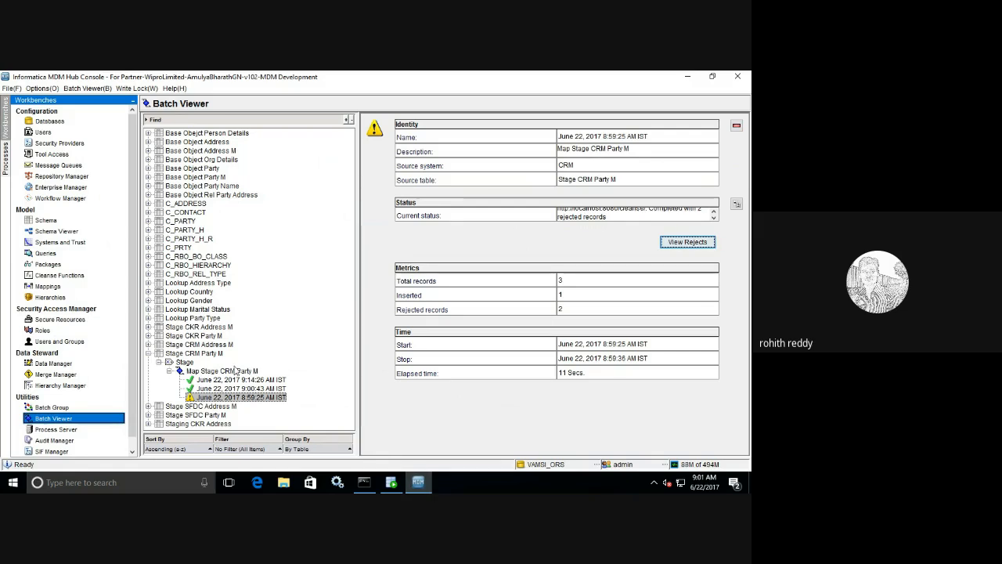
{"action": "left_click", "coordinate": [39, 287]}
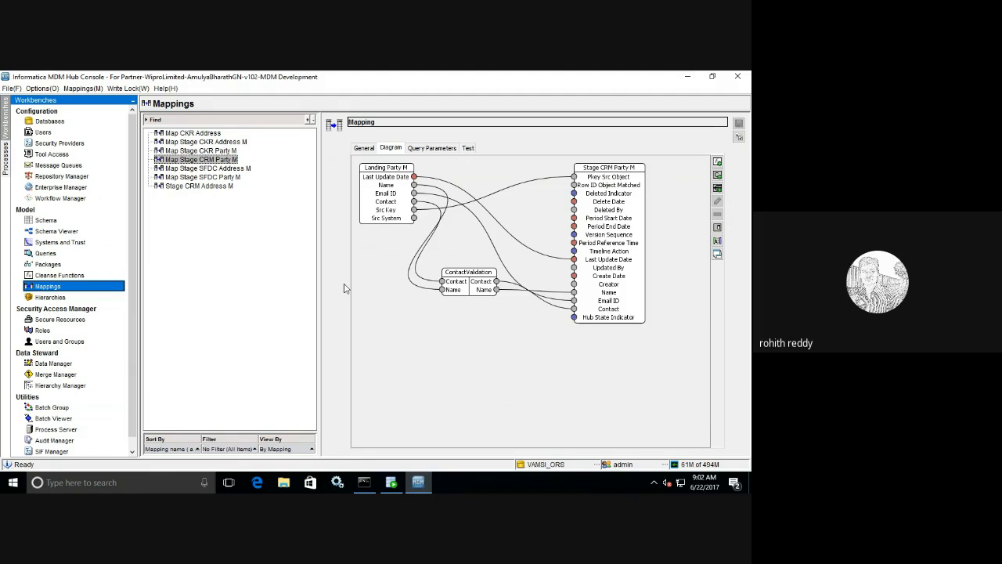
- Delete the Last Update Date link, add a Now function, wire it to Last Update Date, and save
{"action": "left_click", "coordinate": [491, 238]}
{"action": "left_click", "coordinate": [539, 258]}
{"action": "key", "text": "Delete"}
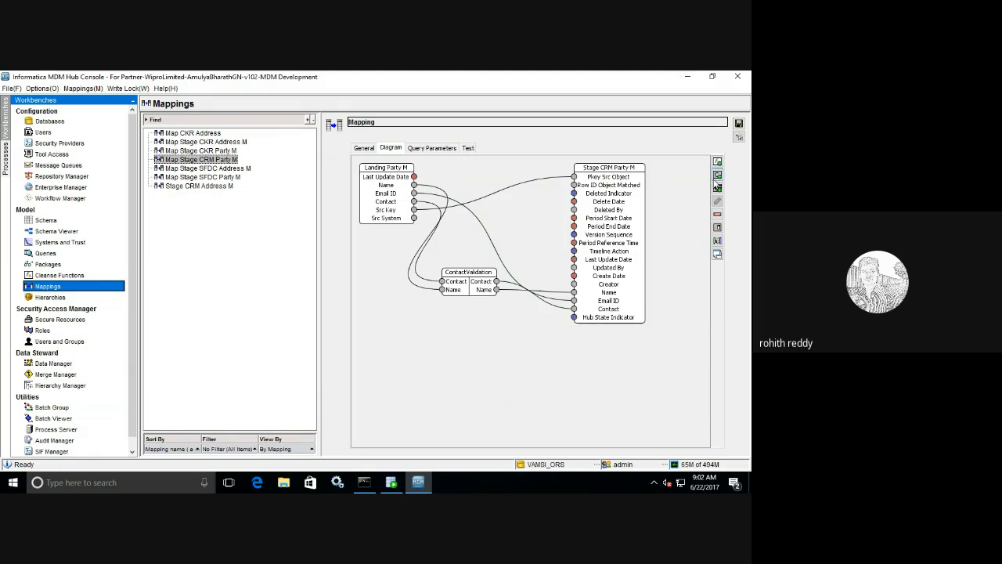
{"action": "left_click", "coordinate": [717, 161]}
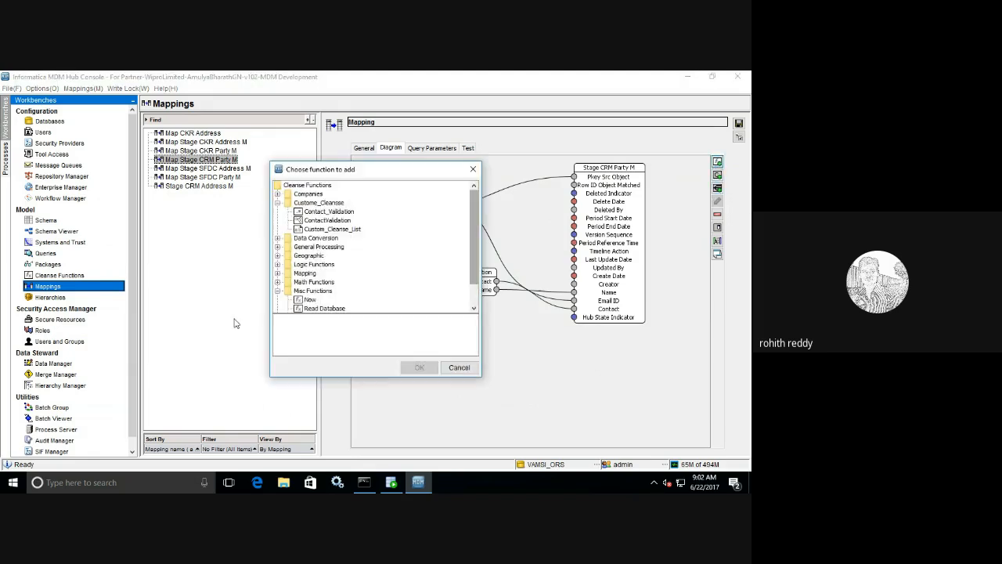
{"action": "left_click", "coordinate": [316, 301]}
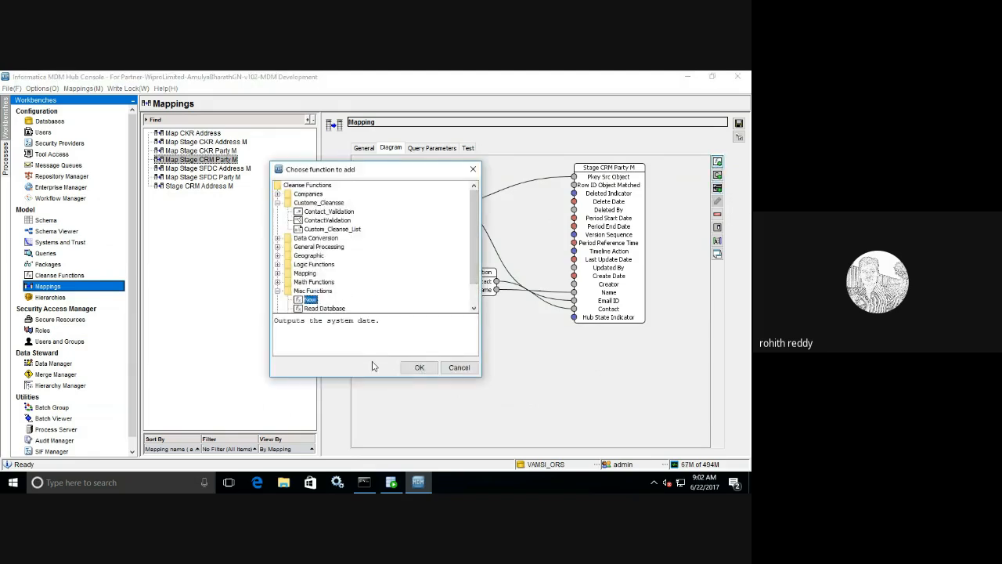
{"action": "left_click", "coordinate": [418, 367]}
{"action": "mouse_move", "coordinate": [396, 199]}
{"action": "left_mouse_down"}
{"action": "mouse_move", "coordinate": [406, 339]}
{"action": "mouse_move", "coordinate": [493, 303]}
{"action": "mouse_move", "coordinate": [513, 251]}
{"action": "mouse_move", "coordinate": [548, 239]}
{"action": "mouse_move", "coordinate": [573, 260]}
{"action": "left_mouse_up"}
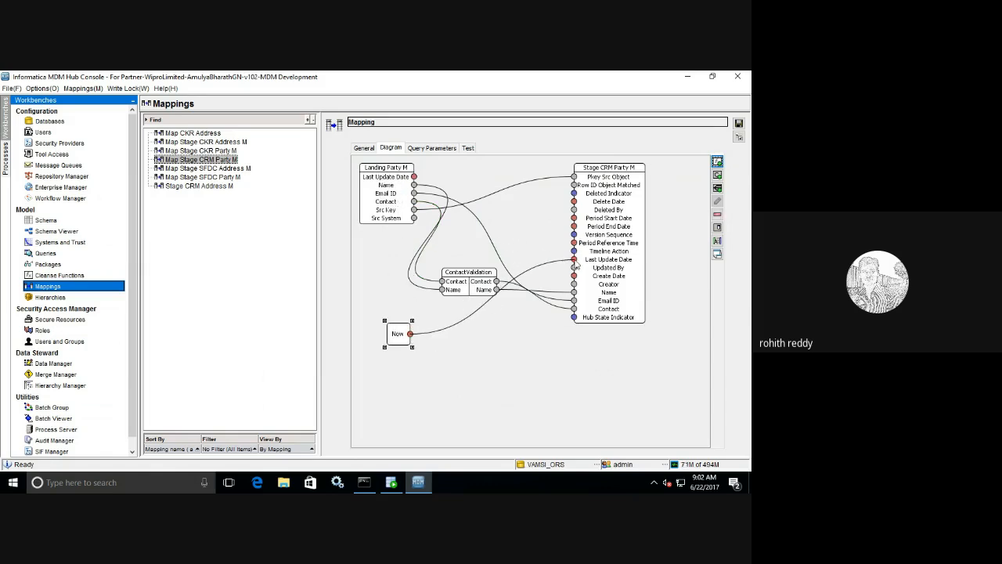
{"action": "left_click_drag", "start_coordinate": [394, 338], "coordinate": [502, 225]}
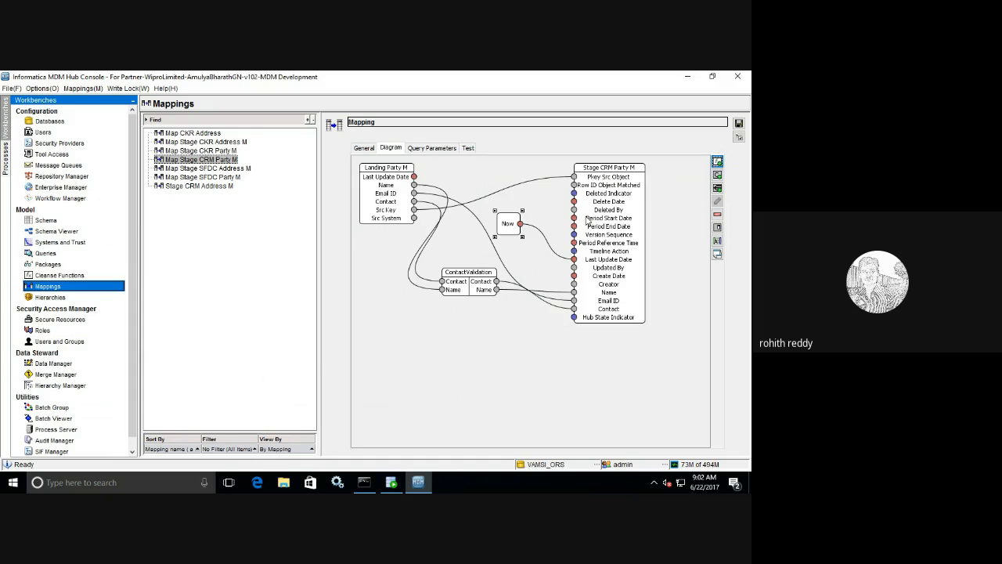
{"action": "left_click", "coordinate": [738, 123]}
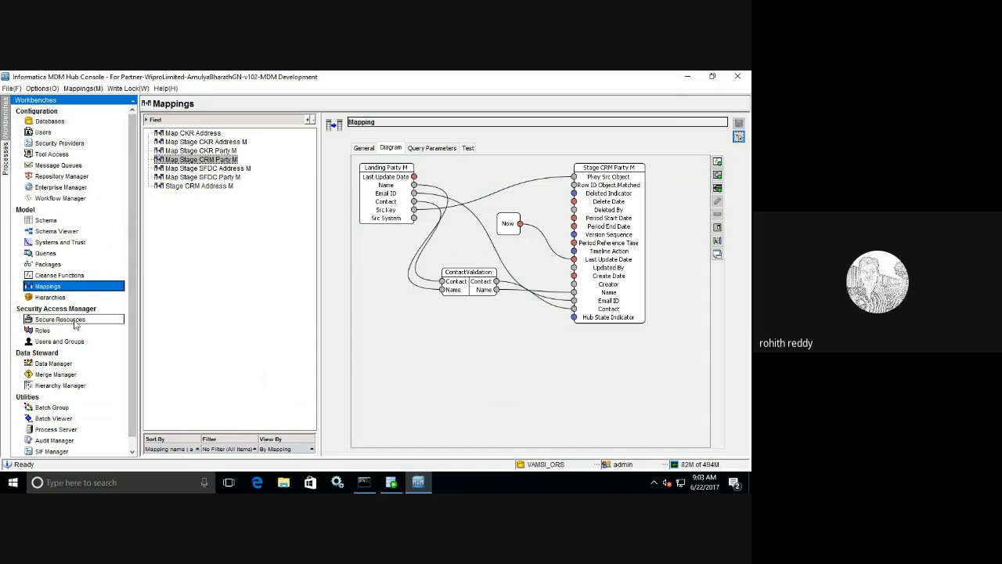
- Execute the Load from Stage CRM Party M batch and open its successful 9:03:26 run results
{"action": "left_click", "coordinate": [66, 420]}
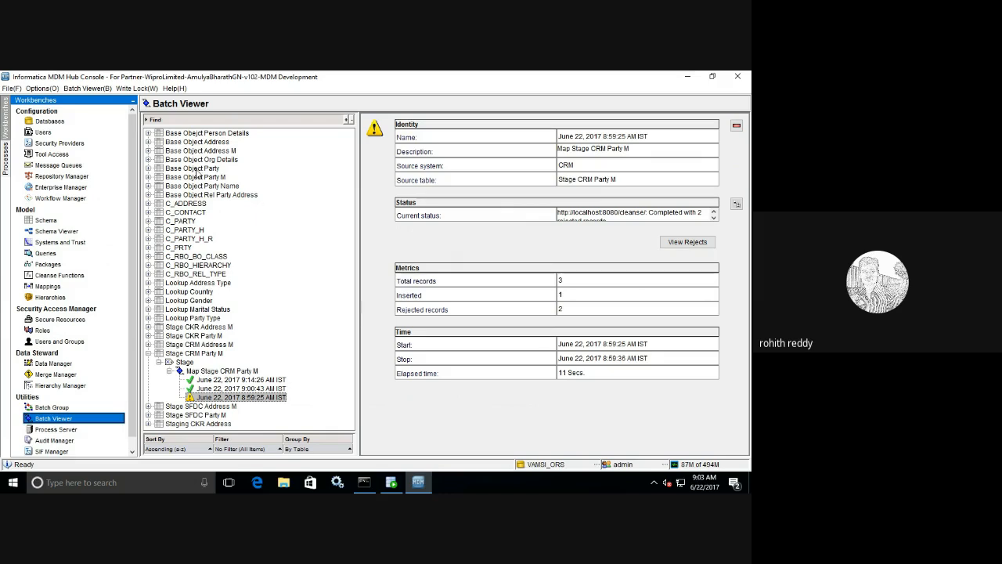
{"action": "left_click", "coordinate": [148, 177]}
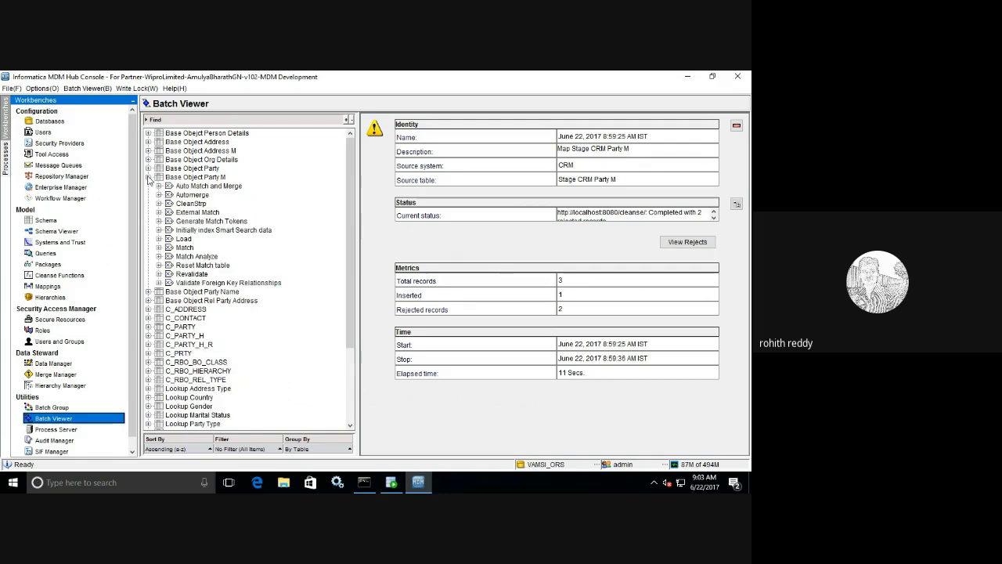
{"action": "left_click", "coordinate": [159, 239]}
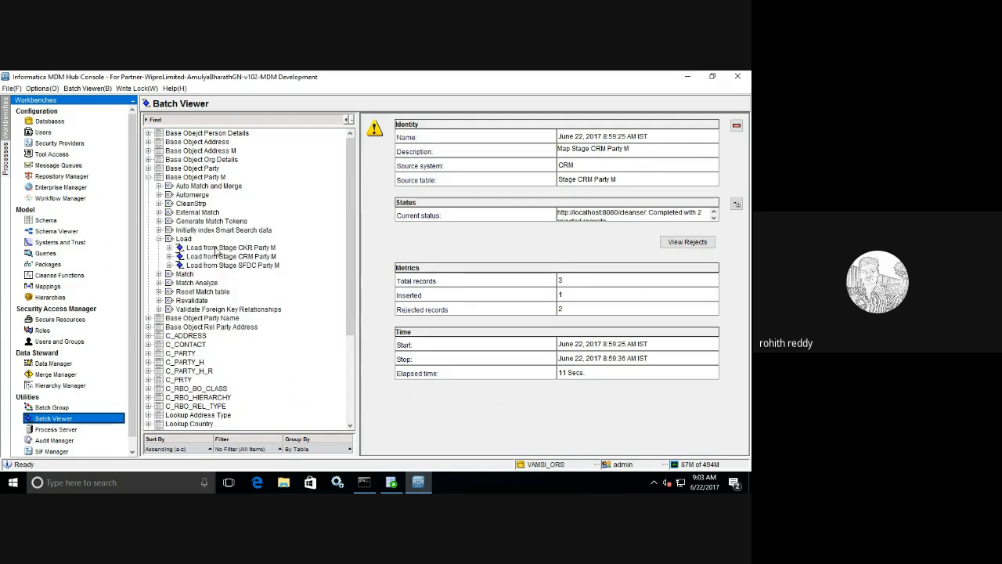
{"action": "left_click", "coordinate": [227, 257]}
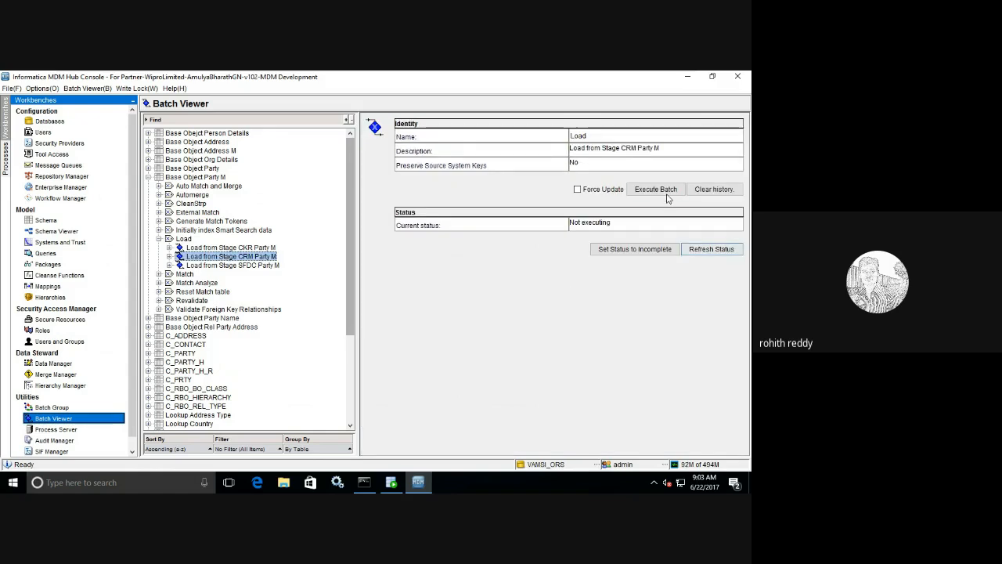
{"action": "left_click", "coordinate": [664, 192]}
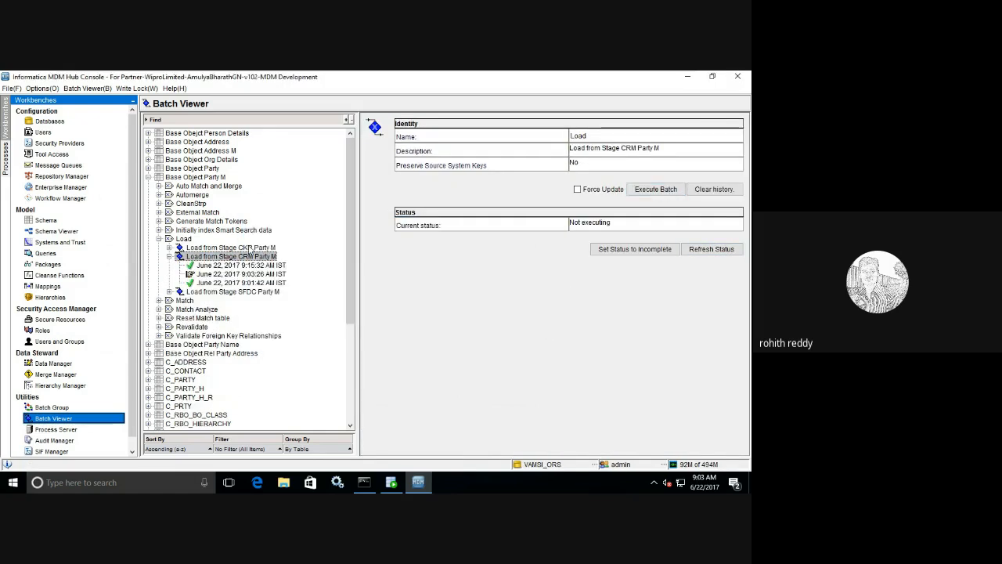
{"action": "left_click", "coordinate": [693, 250]}
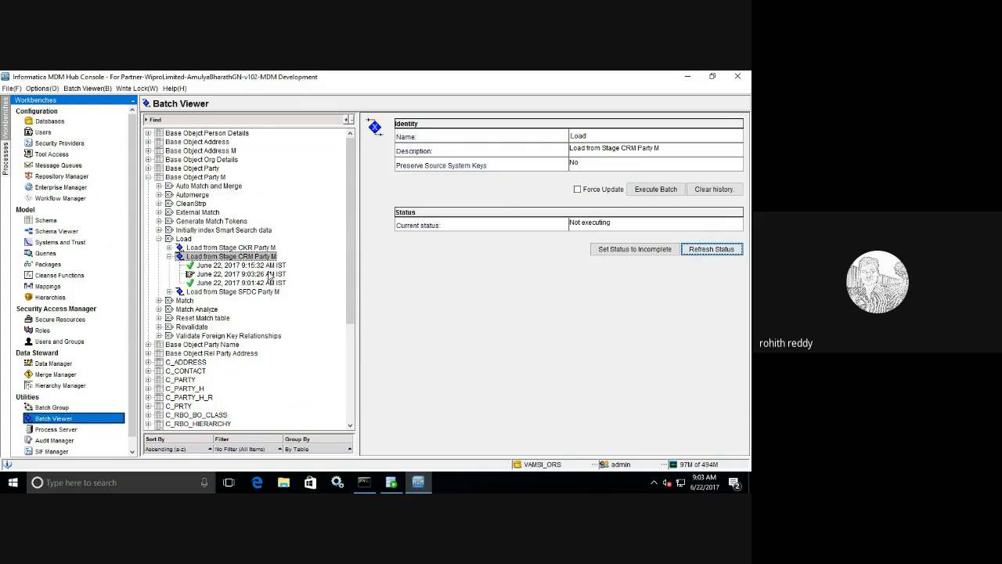
{"action": "left_click", "coordinate": [714, 250]}
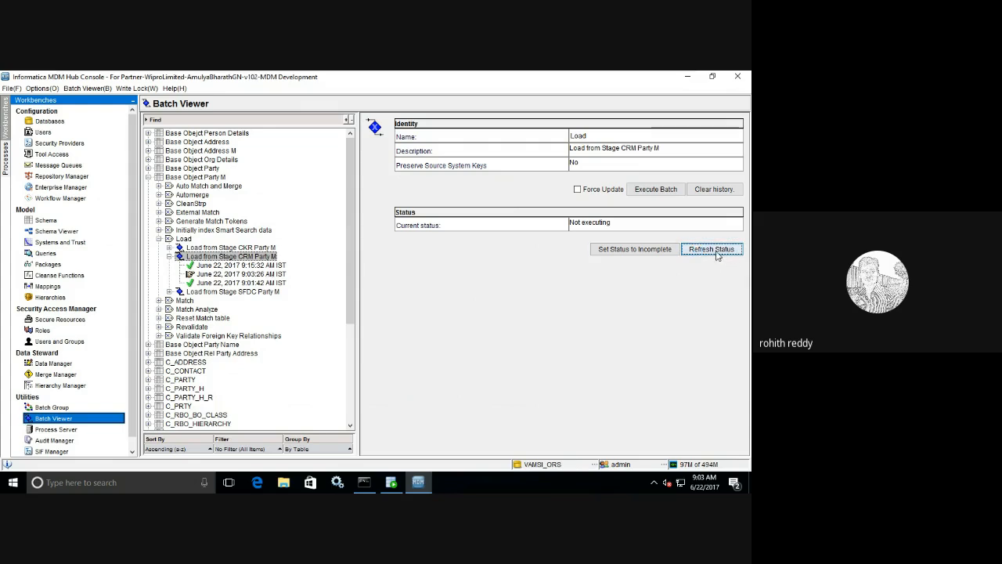
{"action": "left_click", "coordinate": [264, 275]}
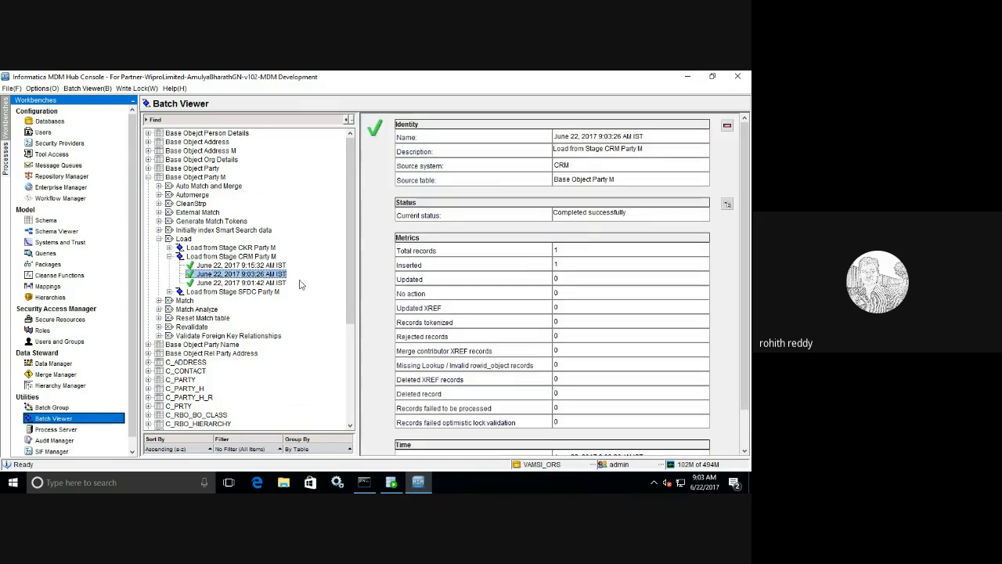
- Collapse the Party M load jobs and select the Map Stage CRM Party M stage batch
{"action": "left_click", "coordinate": [160, 239]}
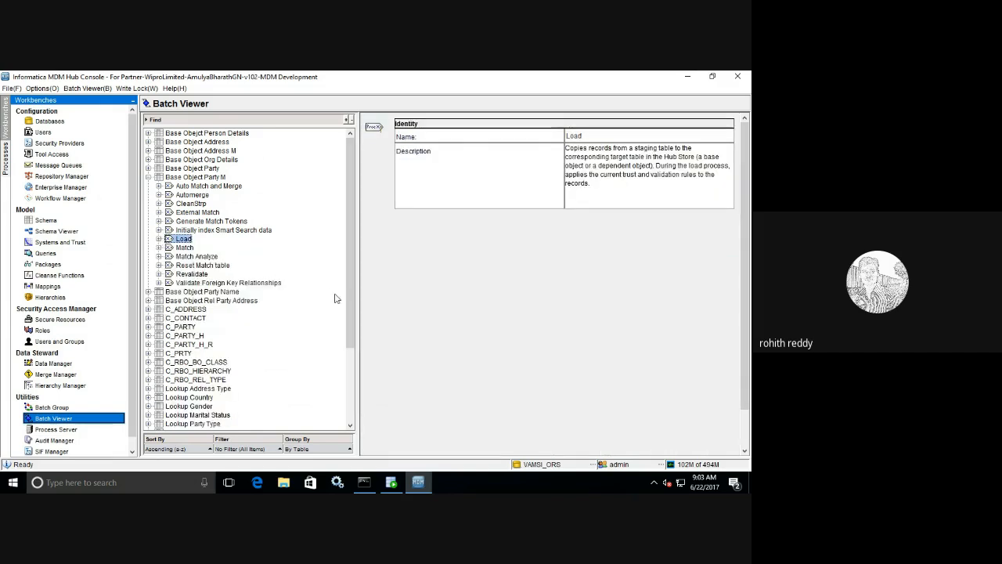
{"action": "left_click_drag", "start_coordinate": [347, 298], "coordinate": [349, 382]}
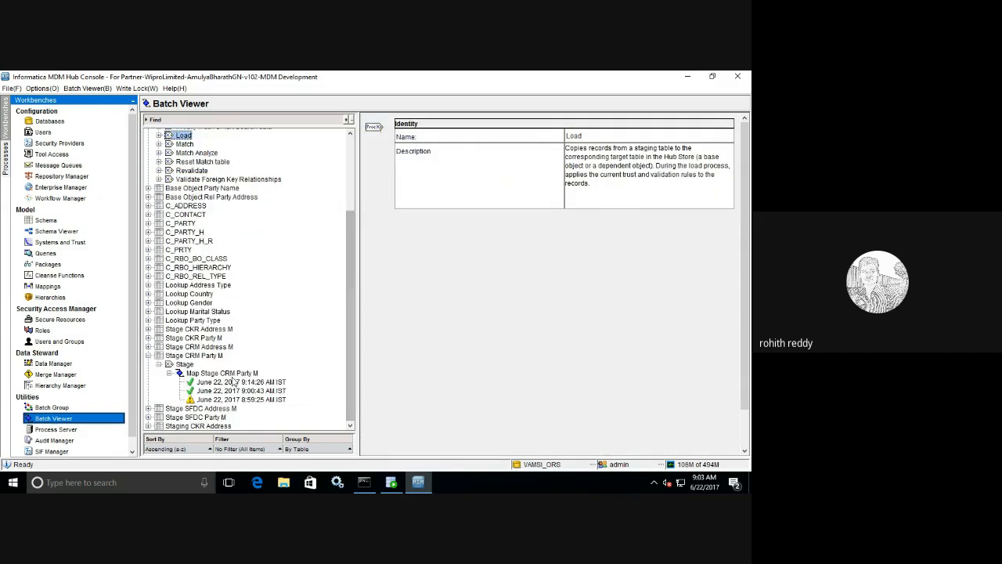
{"action": "left_click", "coordinate": [232, 375]}
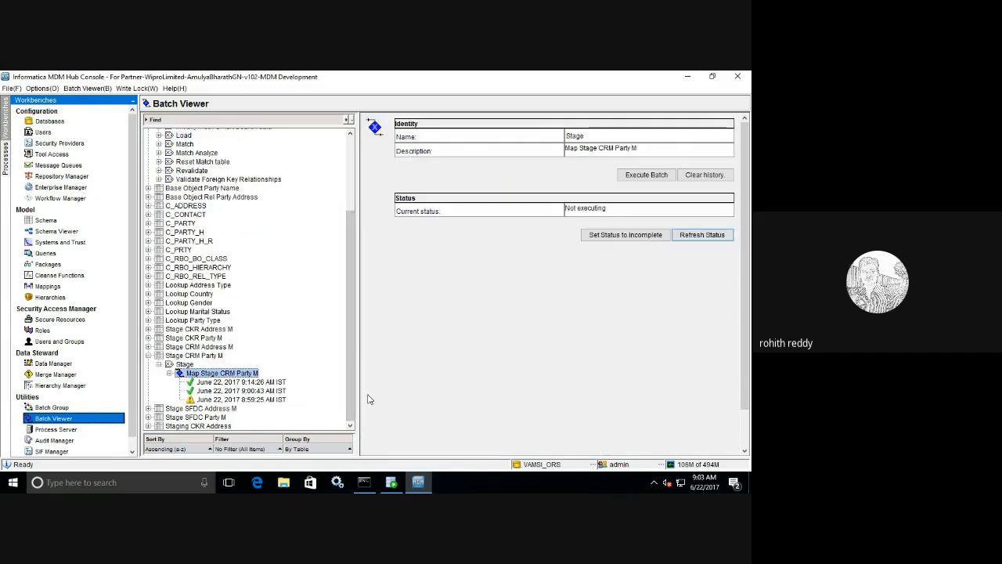
- Execute the stage batch and compare its 9:03:43 run (2 of 3 rejected) with the 8:59:25 run
{"action": "left_click", "coordinate": [631, 181]}
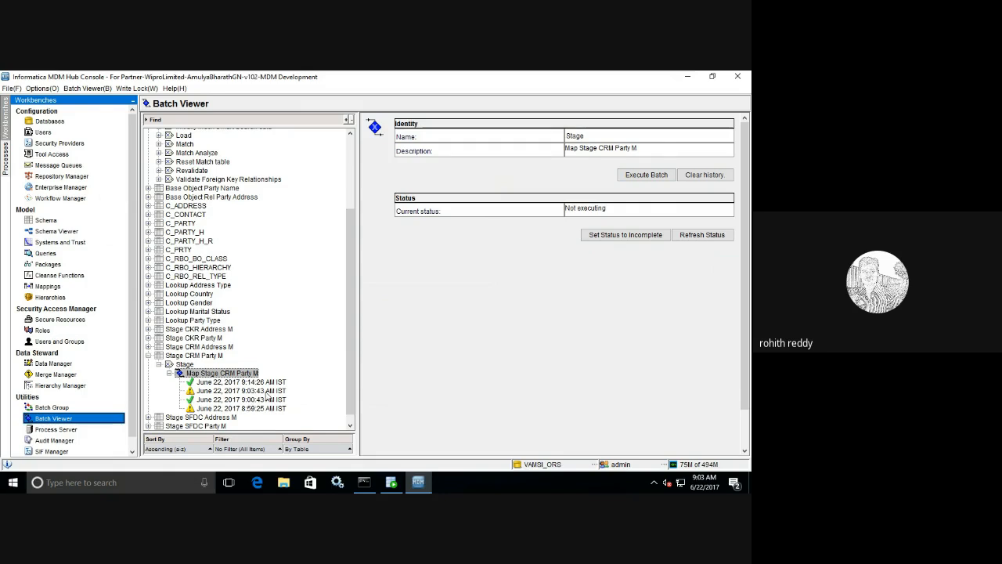
{"action": "left_click", "coordinate": [266, 391]}
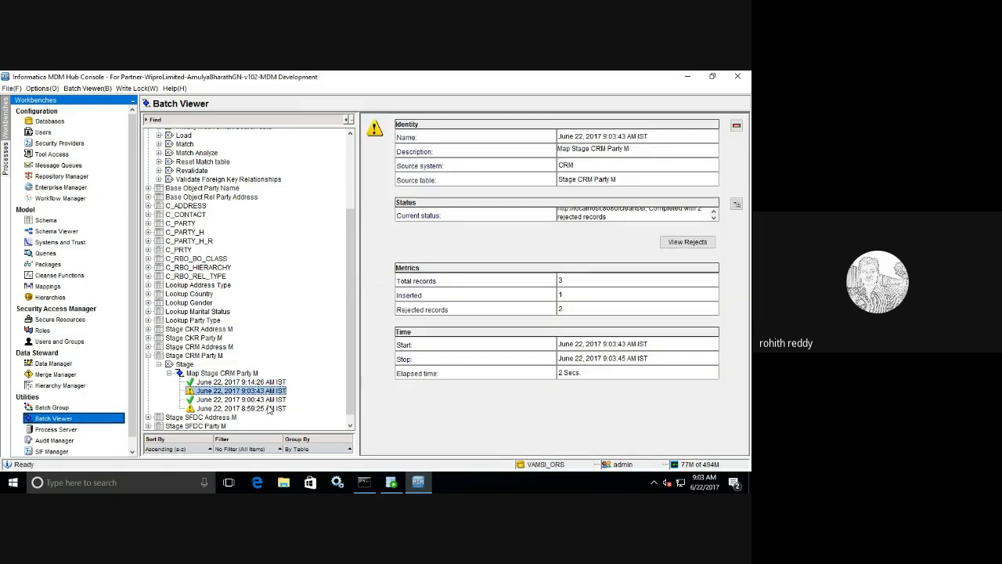
{"action": "left_click", "coordinate": [269, 411]}
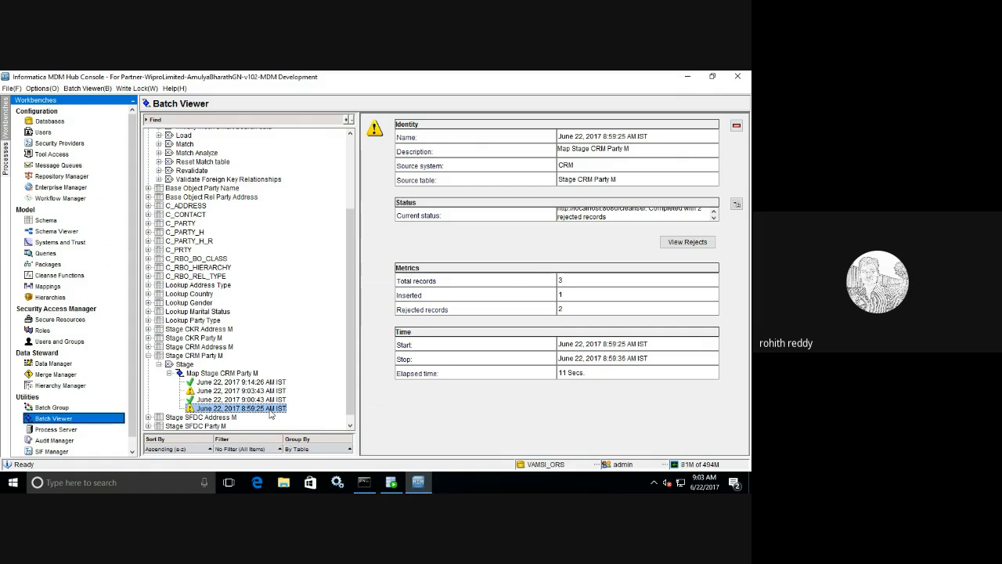
{"action": "left_click", "coordinate": [268, 392]}
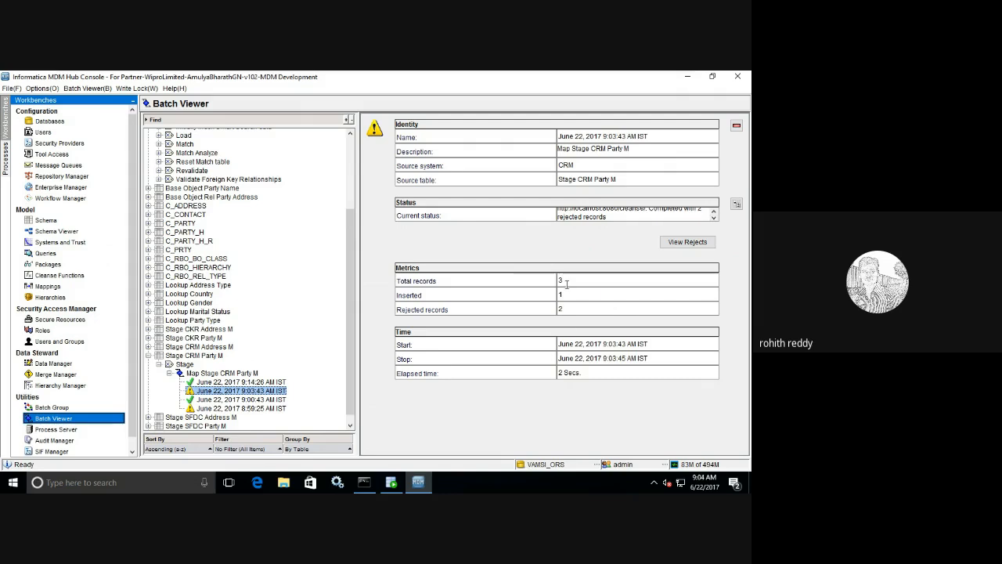
{"action": "left_click", "coordinate": [395, 483]}
- View the C_L_PARTY_M Data grid in SQL Developer, then switch back to the Hub Console's Batch Viewer
{"action": "left_click", "coordinate": [358, 126]}
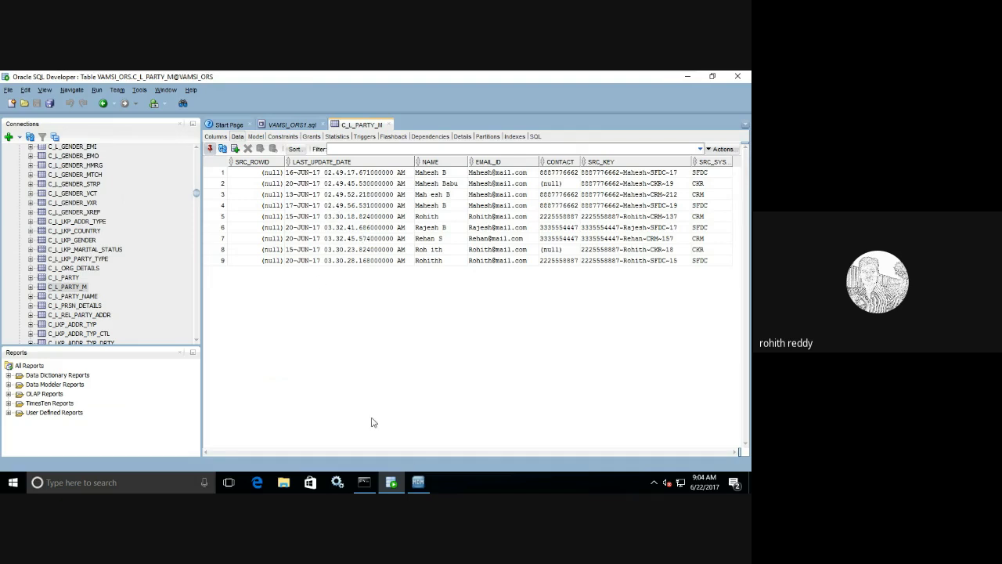
{"action": "left_click", "coordinate": [419, 481]}
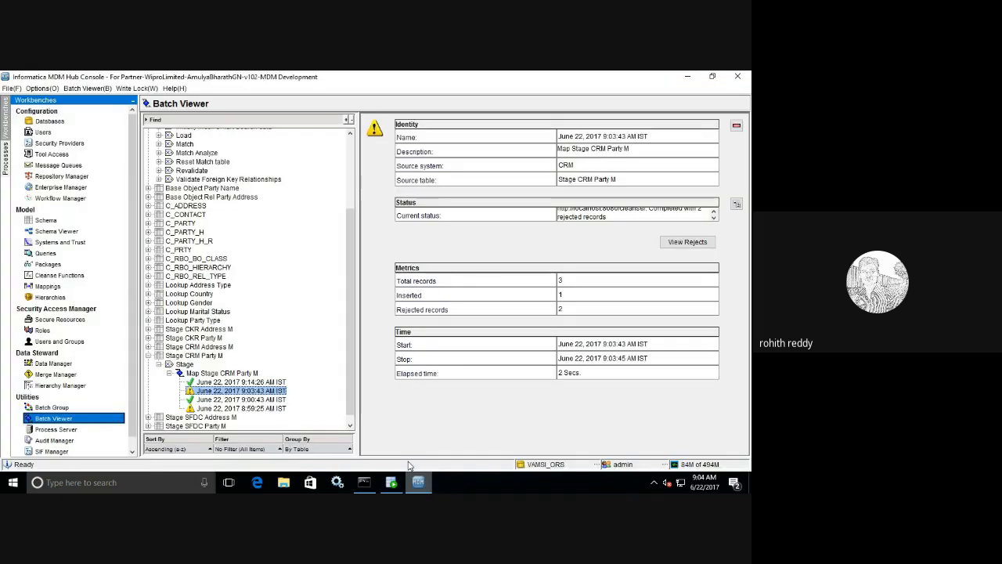
- Delete the Now function from the Map Stage CRM Party M diagram, reposition Landing Party M, and save
{"action": "left_click", "coordinate": [47, 286]}
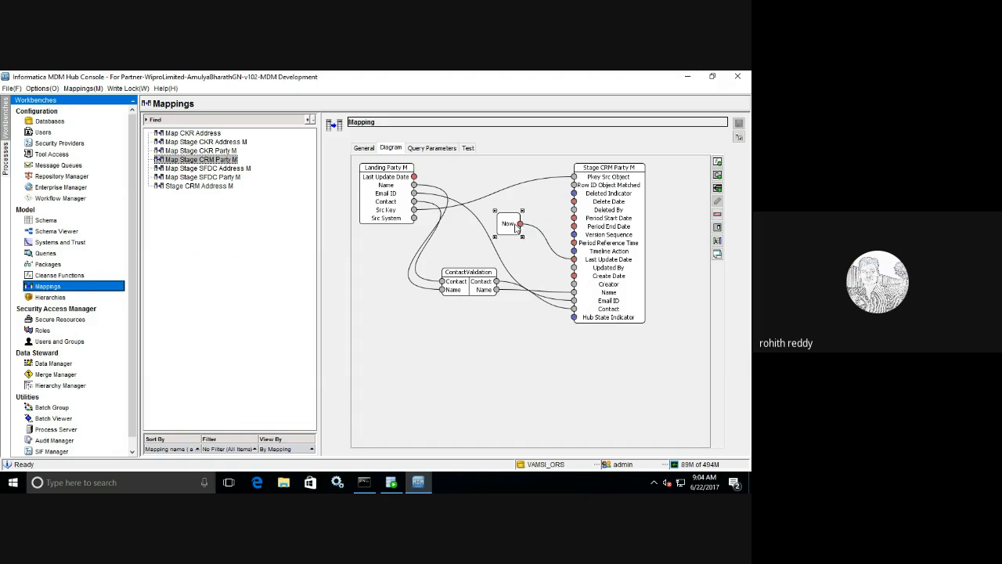
{"action": "key", "text": "Delete"}
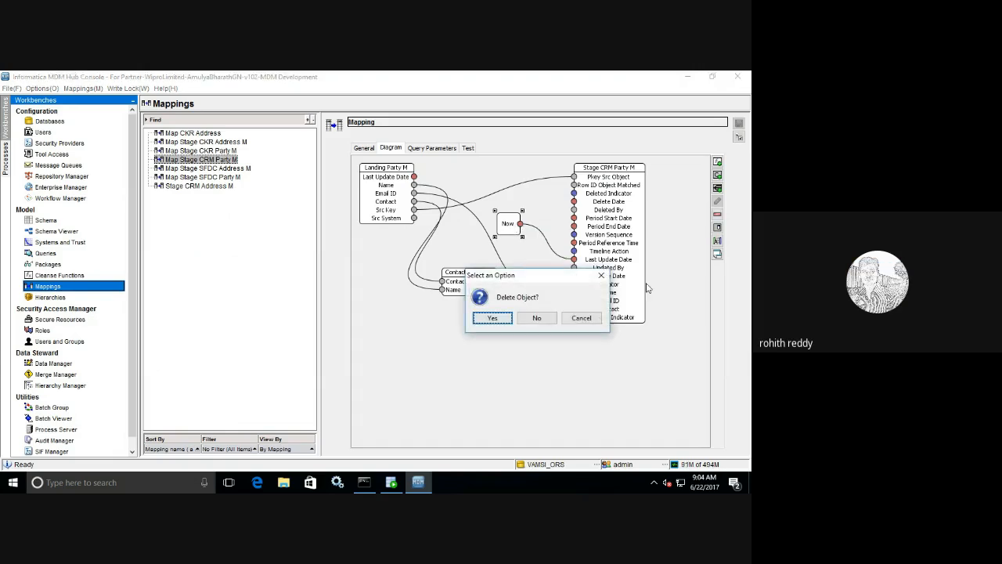
{"action": "left_click", "coordinate": [491, 319]}
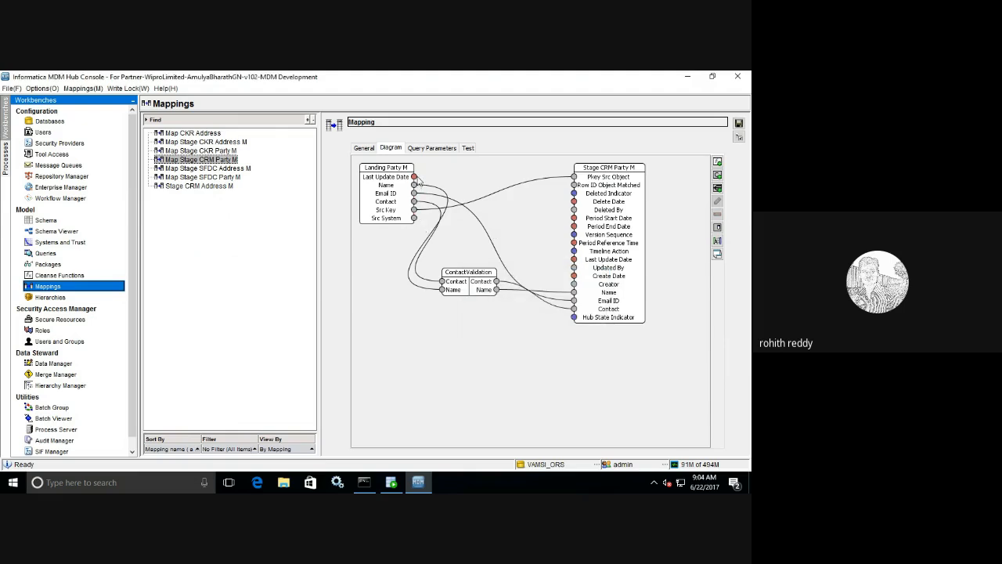
{"action": "left_click_drag", "start_coordinate": [417, 180], "coordinate": [574, 259]}
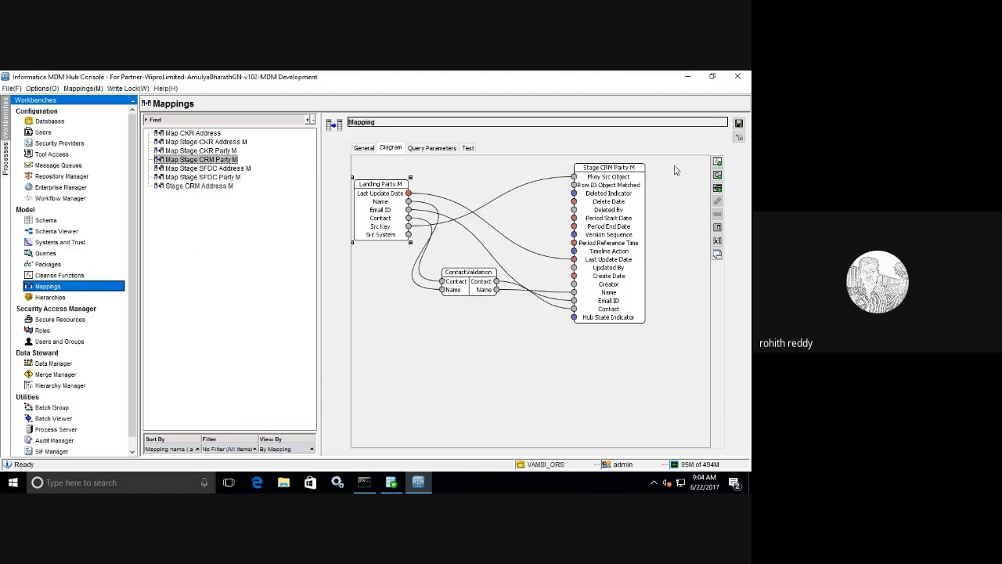
{"action": "left_click", "coordinate": [739, 123]}
{"action": "left_click", "coordinate": [44, 221]}
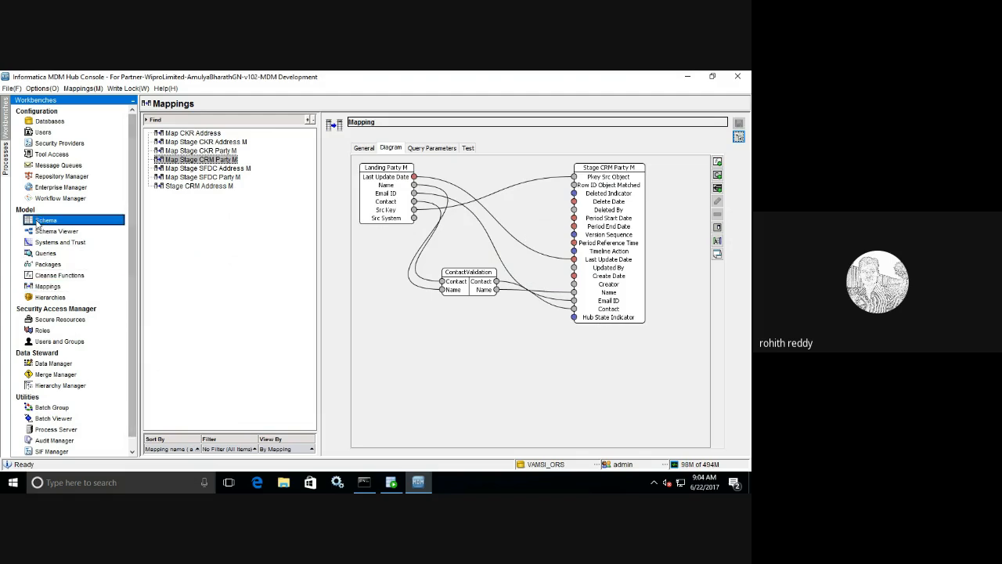
- Execute the Map Stage CRM Party M batch and open its 9:05:03 run: 1 inserted, 2 rejected
{"action": "left_click", "coordinate": [64, 420]}
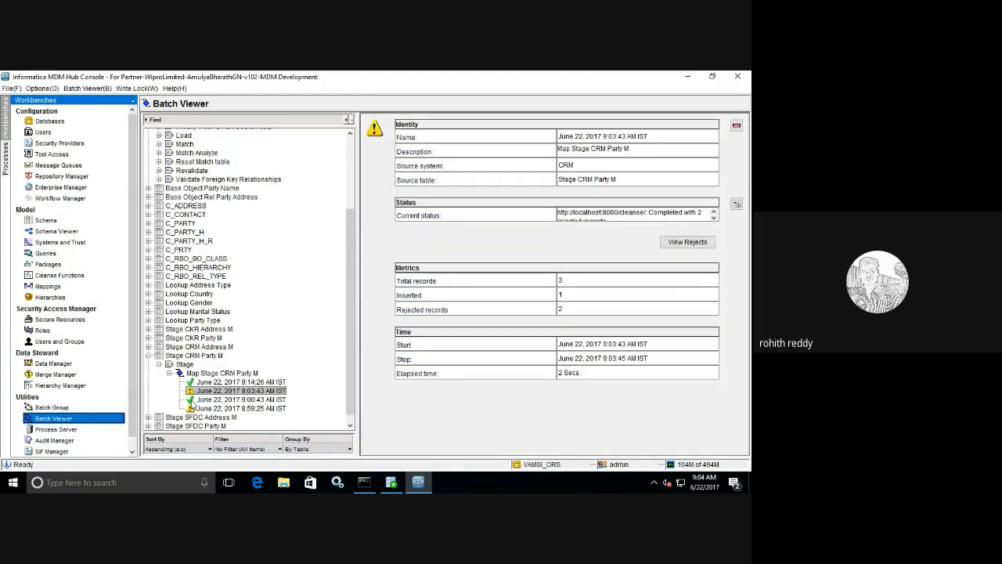
{"action": "left_click", "coordinate": [222, 372]}
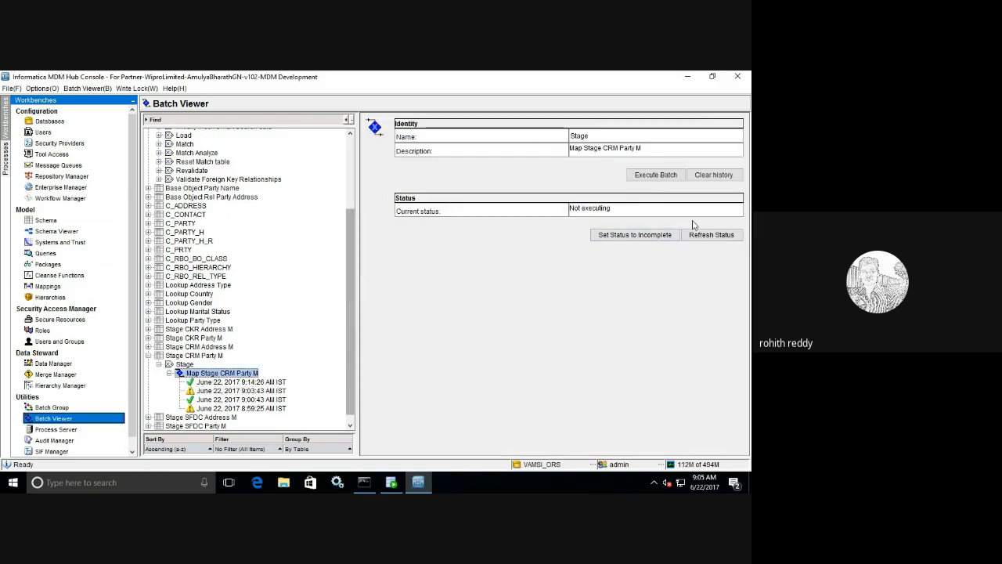
{"action": "left_click", "coordinate": [655, 175]}
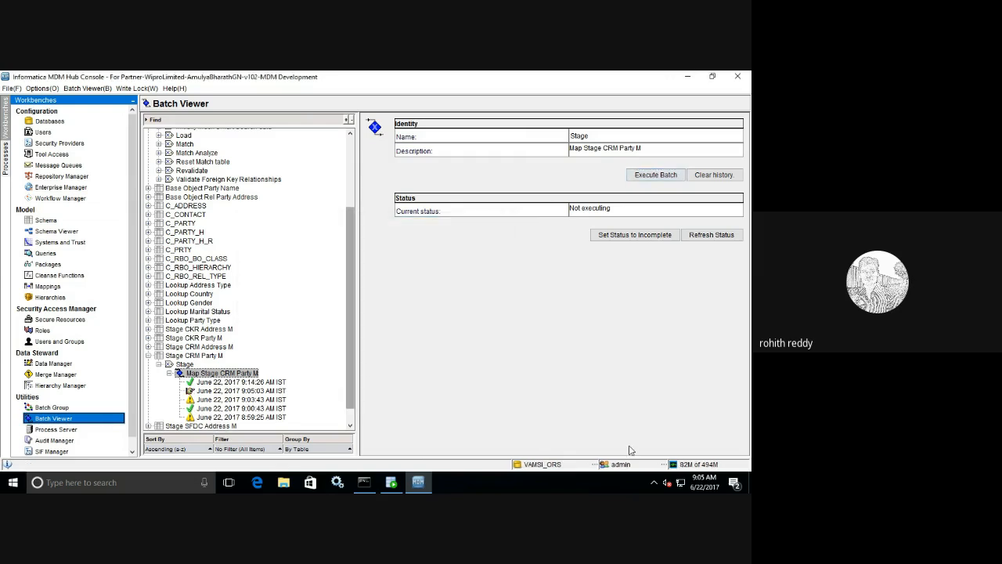
{"action": "left_click", "coordinate": [705, 236]}
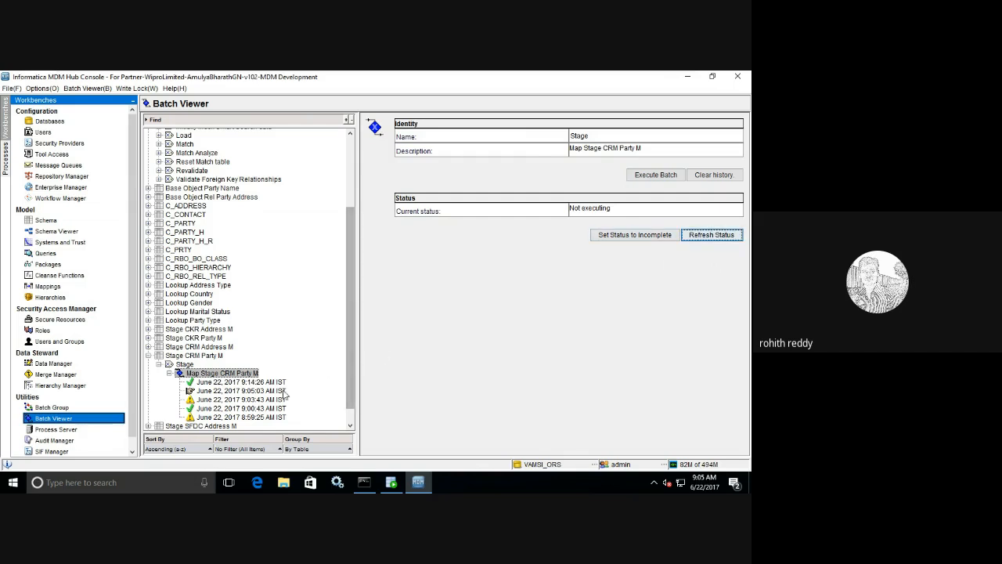
{"action": "left_click", "coordinate": [696, 236]}
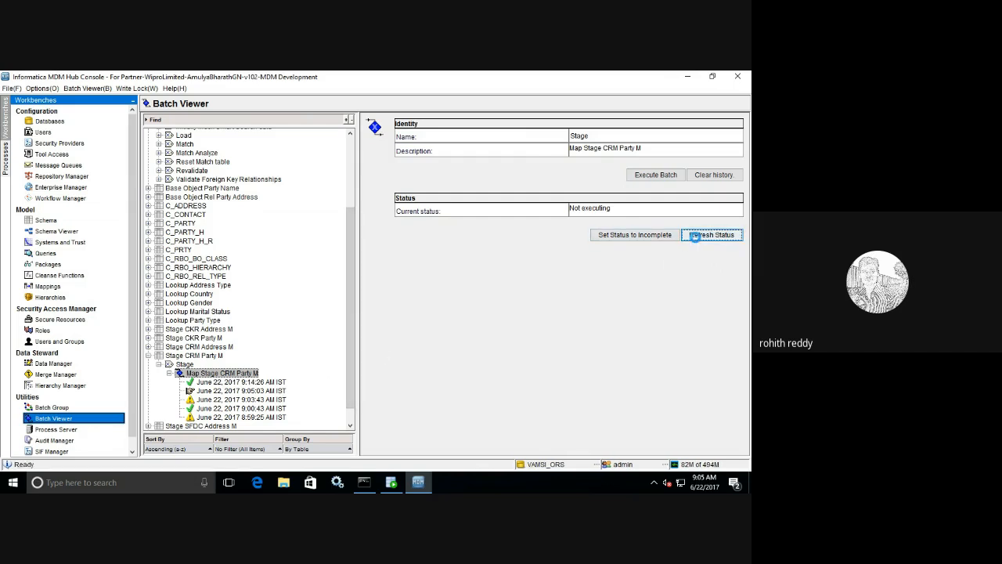
{"action": "left_click", "coordinate": [276, 392]}
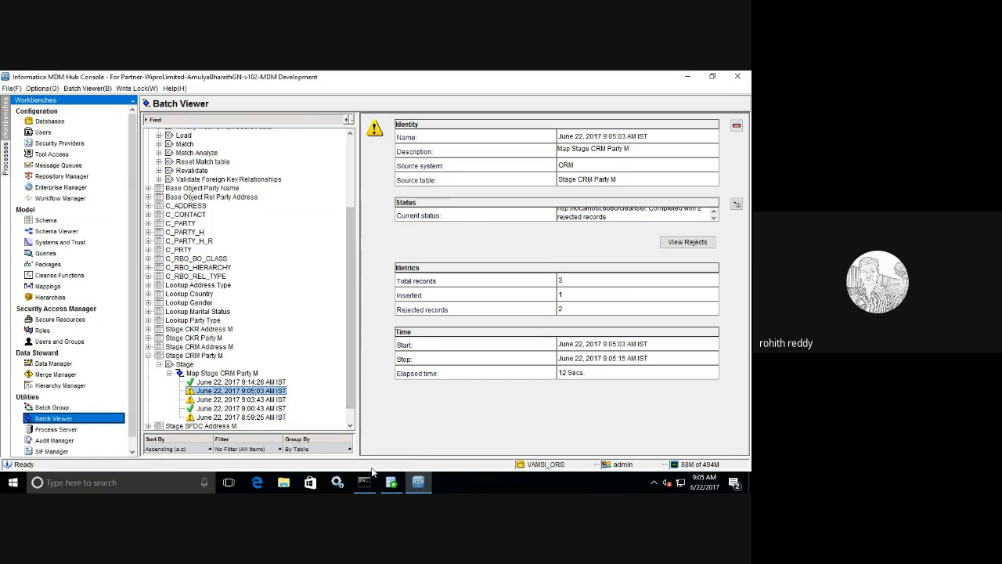
{"action": "left_click", "coordinate": [398, 483]}
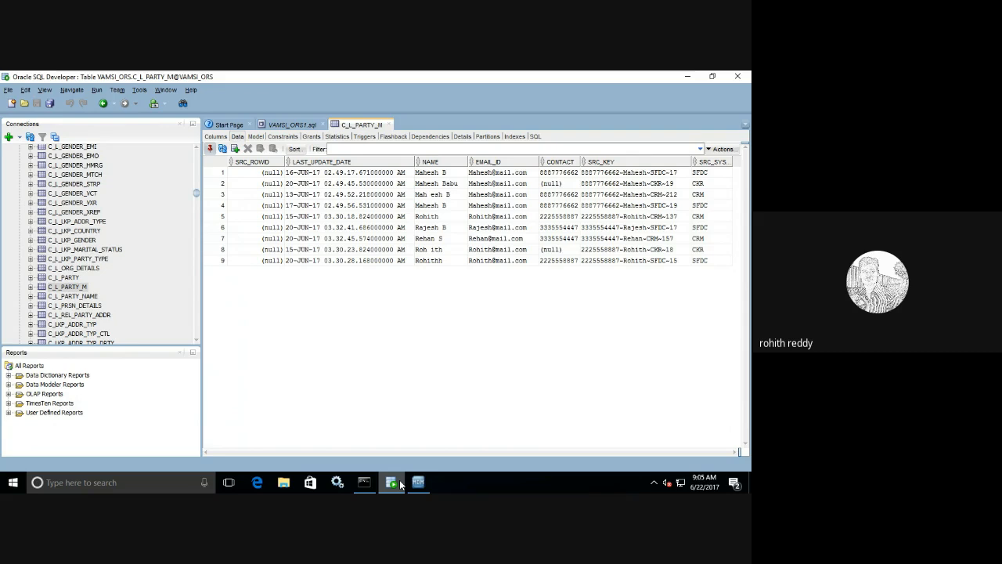
- Review C_L_PARTY_M's nine landing rows, then return to the 9:05:03 stage run results in Hub Console
{"action": "left_click", "coordinate": [399, 480]}
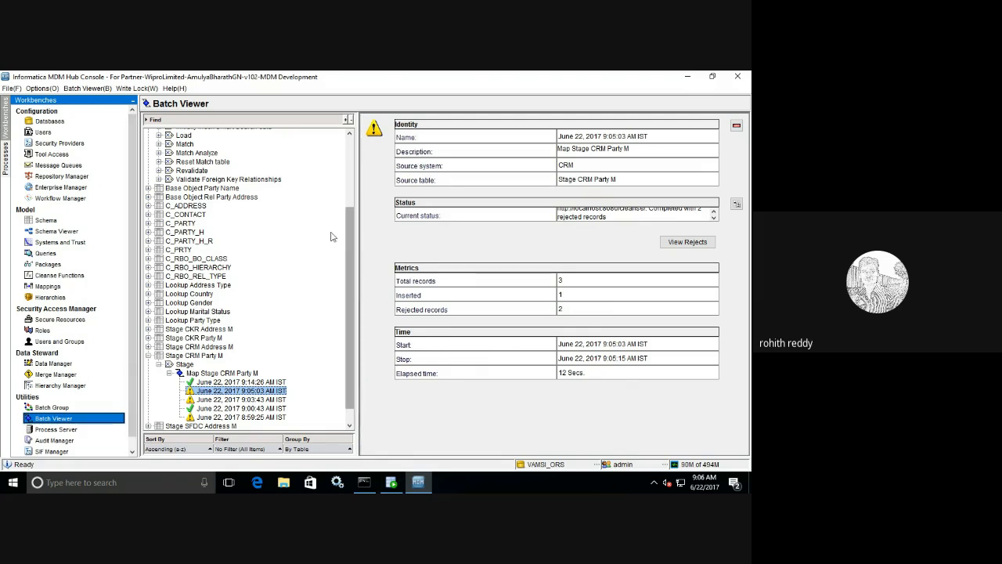
- Execute Load from Stage CRM Party M and review the 9:06:23 run: 1 record, no action
{"action": "left_click_drag", "start_coordinate": [351, 228], "coordinate": [354, 187]}
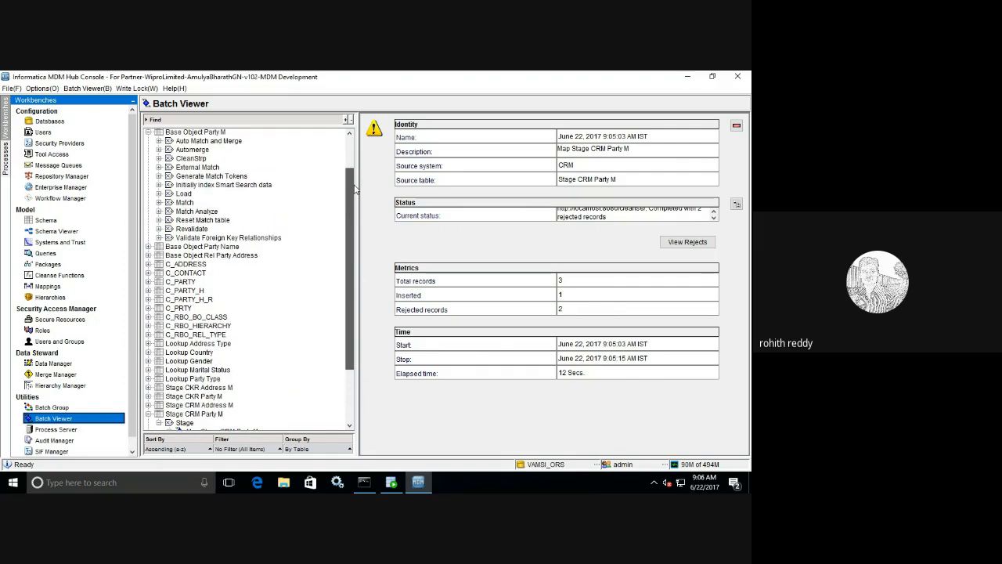
{"action": "left_click", "coordinate": [158, 193]}
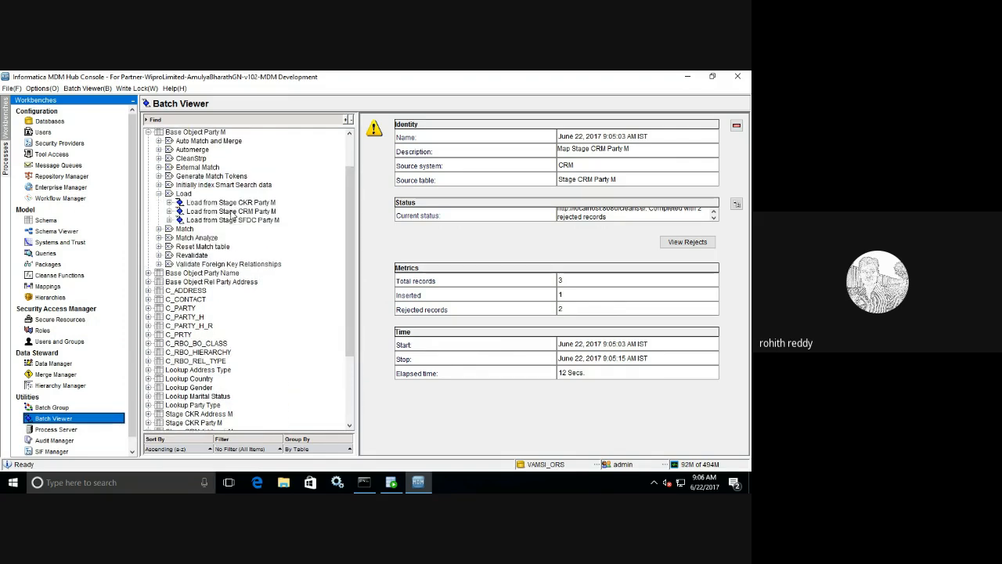
{"action": "left_click", "coordinate": [231, 213]}
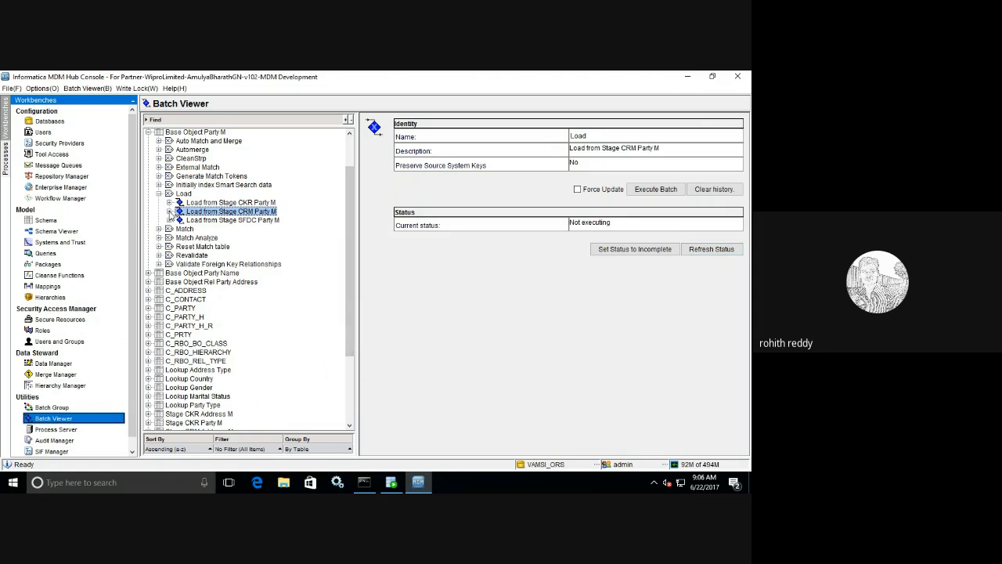
{"action": "left_click", "coordinate": [170, 212]}
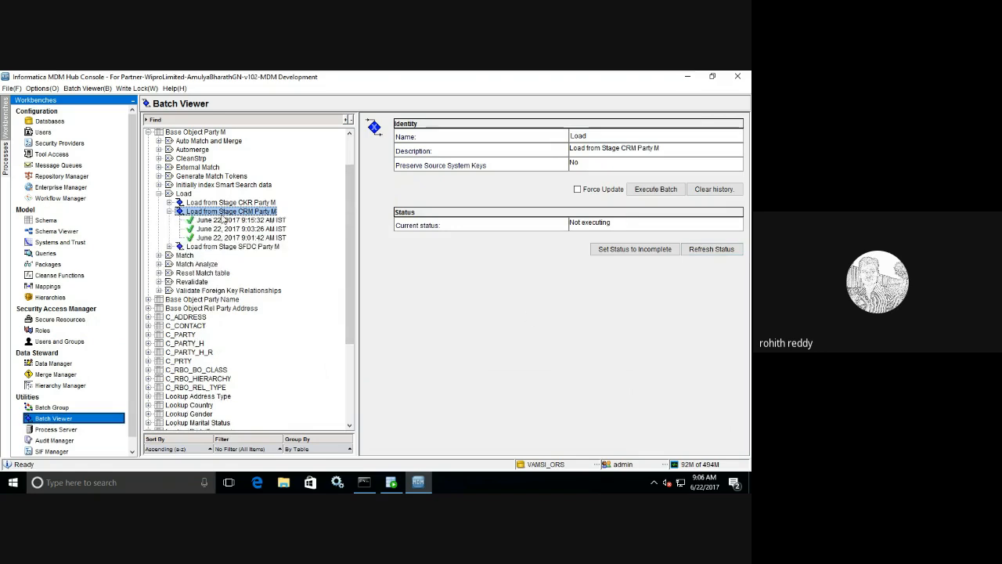
{"action": "left_click", "coordinate": [658, 193]}
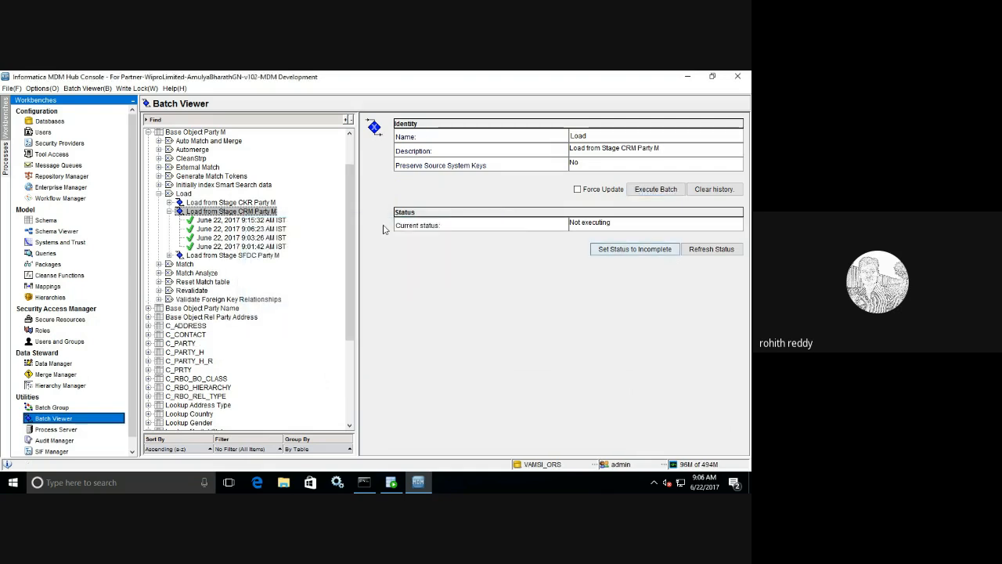
{"action": "left_click", "coordinate": [280, 229]}
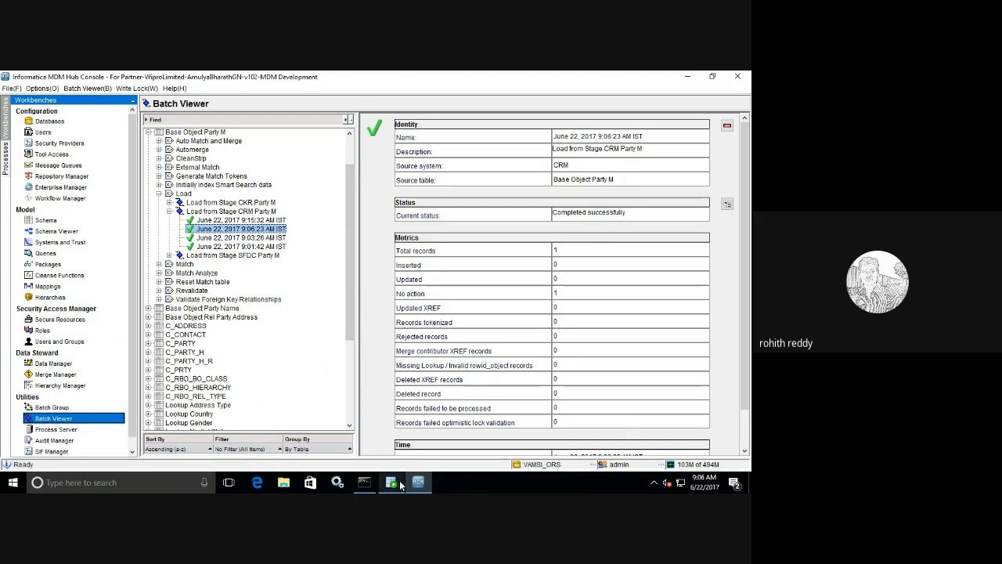
{"action": "left_click", "coordinate": [48, 286]}
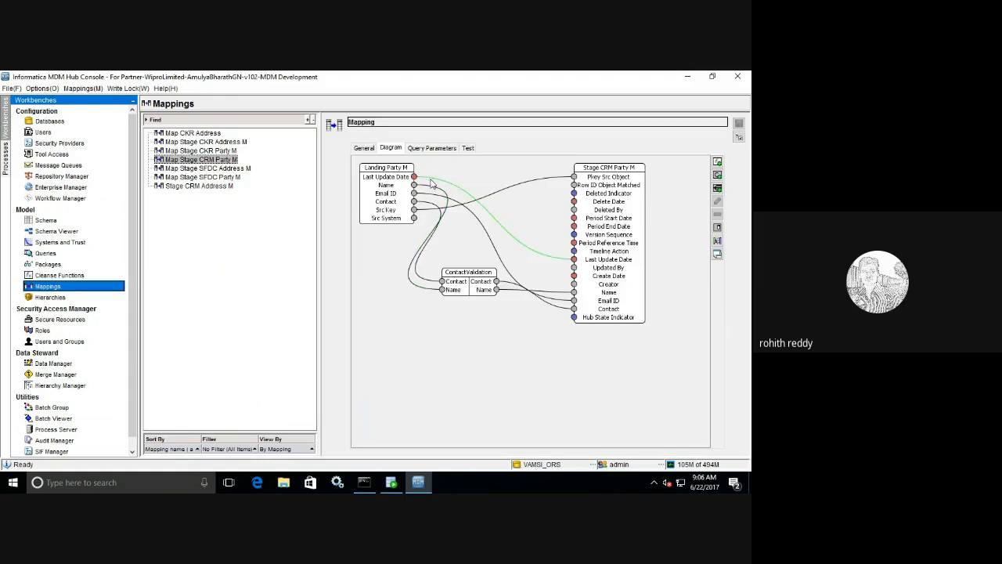
- Swap the Last Update Date link for a Misc Functions Now function feeding stage Last Update Date, then save
{"action": "left_click", "coordinate": [430, 182]}
{"action": "key", "text": "Delete"}
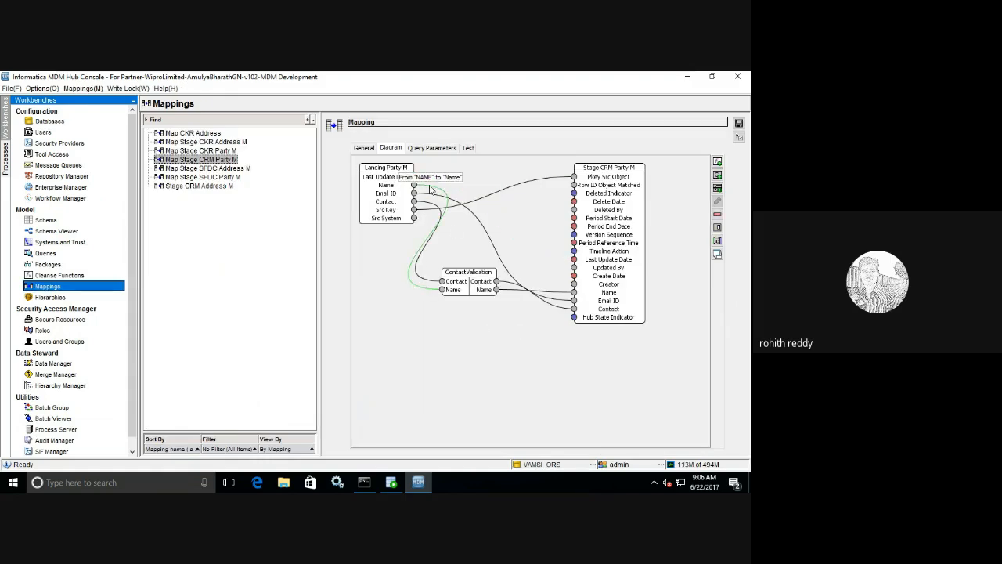
{"action": "left_click", "coordinate": [717, 162]}
{"action": "left_click", "coordinate": [310, 299]}
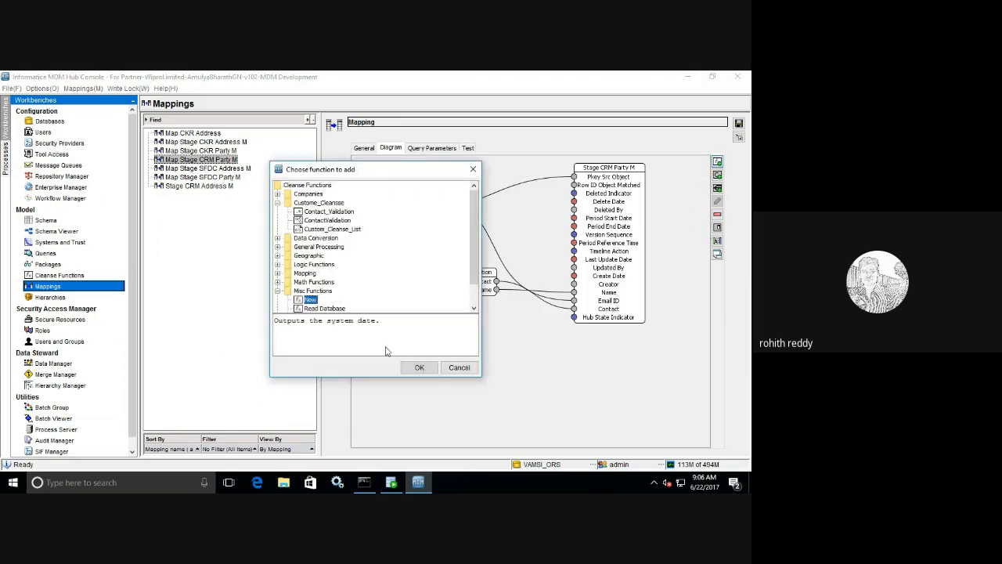
{"action": "left_click", "coordinate": [419, 367]}
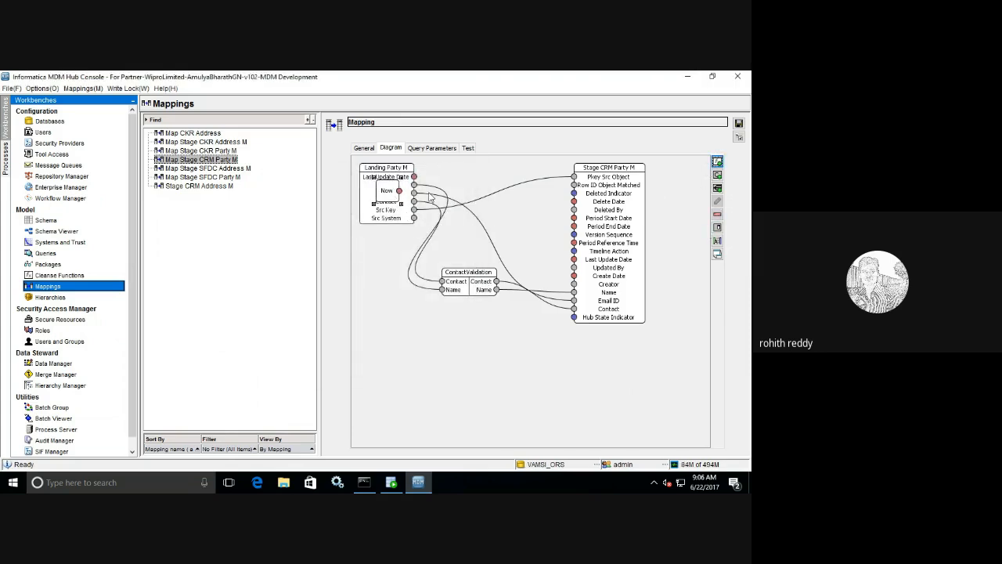
{"action": "left_click_drag", "start_coordinate": [387, 190], "coordinate": [574, 259]}
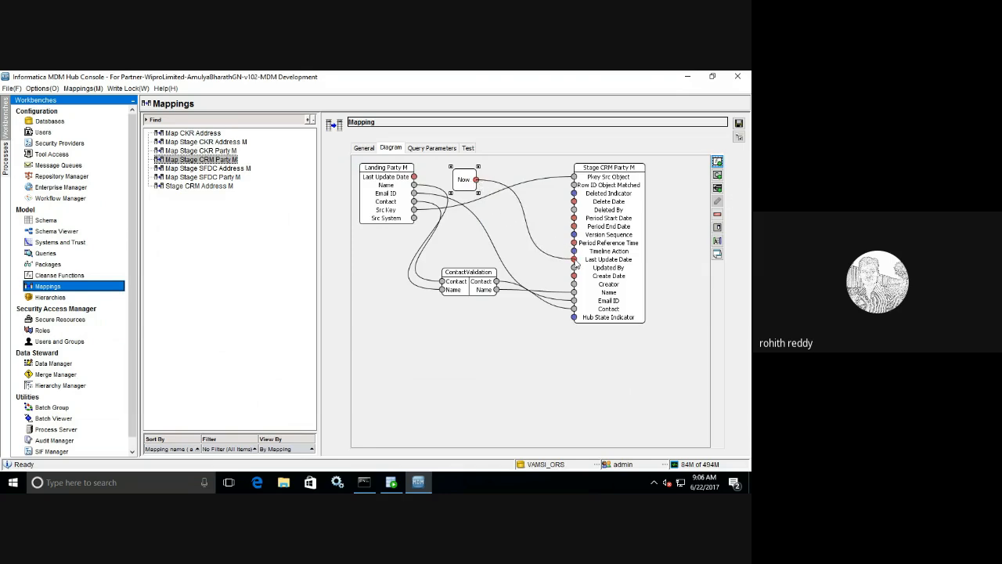
{"action": "left_click", "coordinate": [738, 124]}
- Rerun the Map Stage CRM Party M batch and open its 9:07:03 AM run results
{"action": "left_click", "coordinate": [55, 418]}
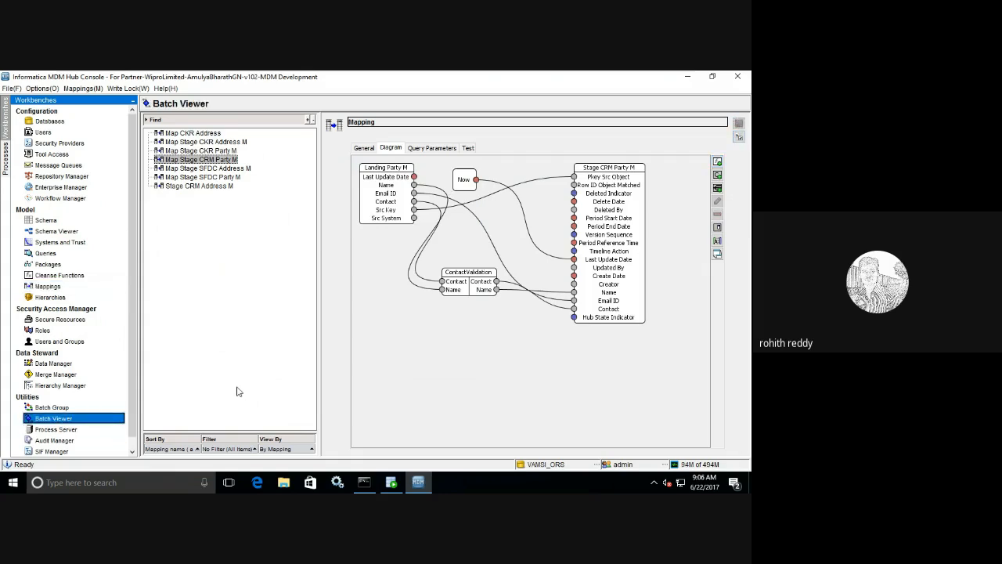
{"action": "left_click_drag", "start_coordinate": [350, 310], "coordinate": [352, 390]}
{"action": "left_click", "coordinate": [221, 355]}
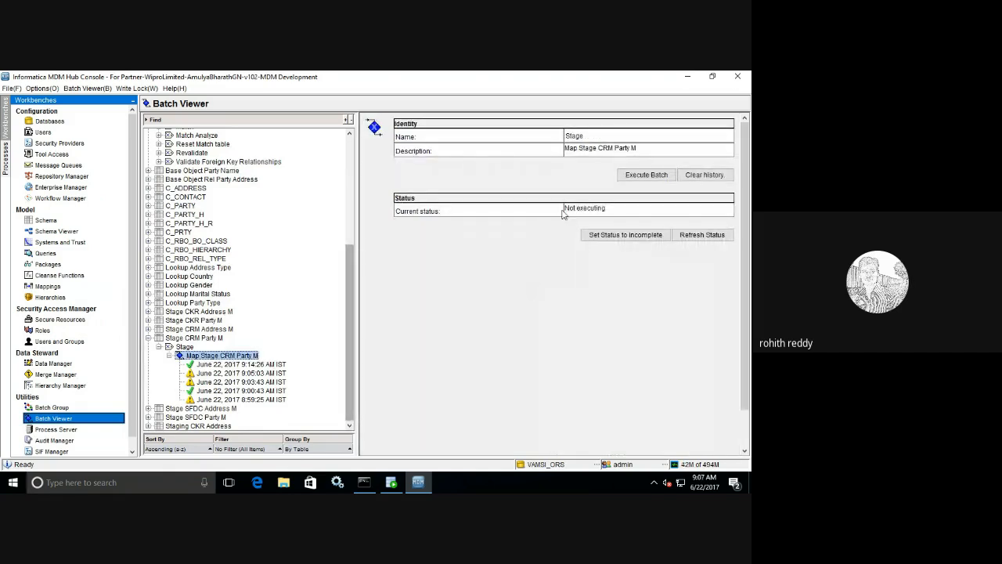
{"action": "left_click", "coordinate": [646, 175]}
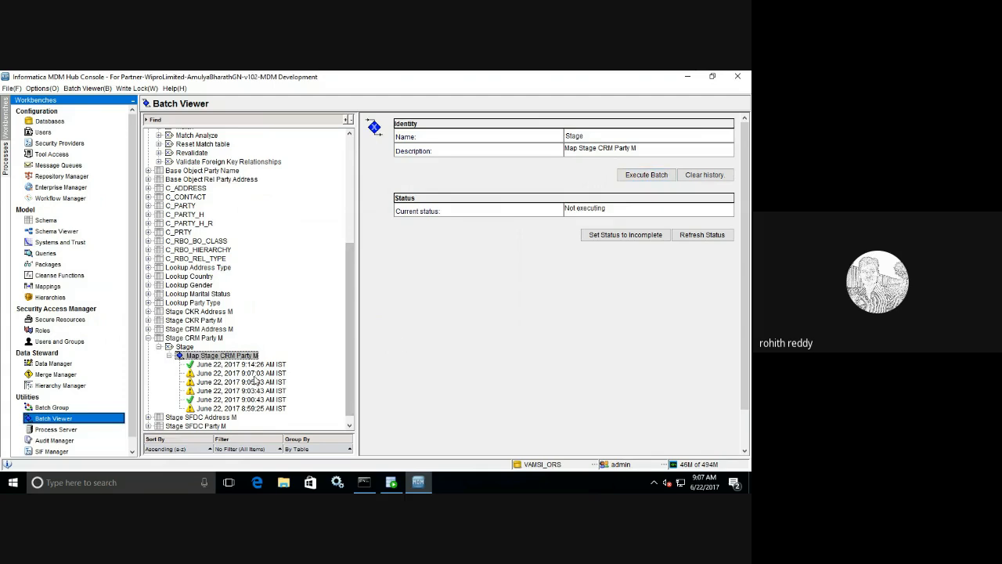
{"action": "left_click", "coordinate": [241, 373]}
- Rerun Load from Stage CRM Party M, check the 9:07:13 AM Updated XREF count against the 9:06:23 run
{"action": "scroll", "coordinate": [340, 313], "scroll_direction": "up", "scroll_amount": 7}
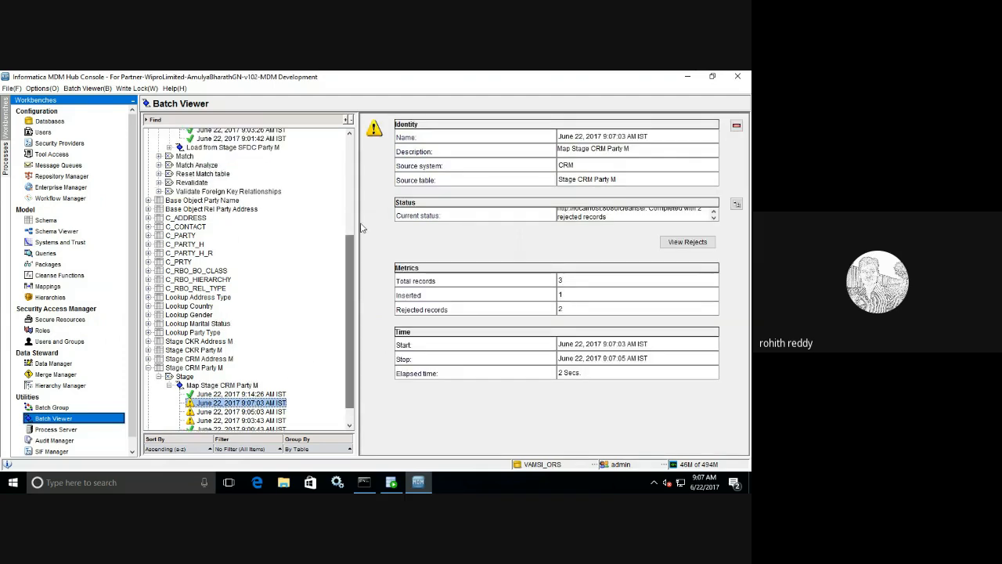
{"action": "left_click", "coordinate": [235, 256]}
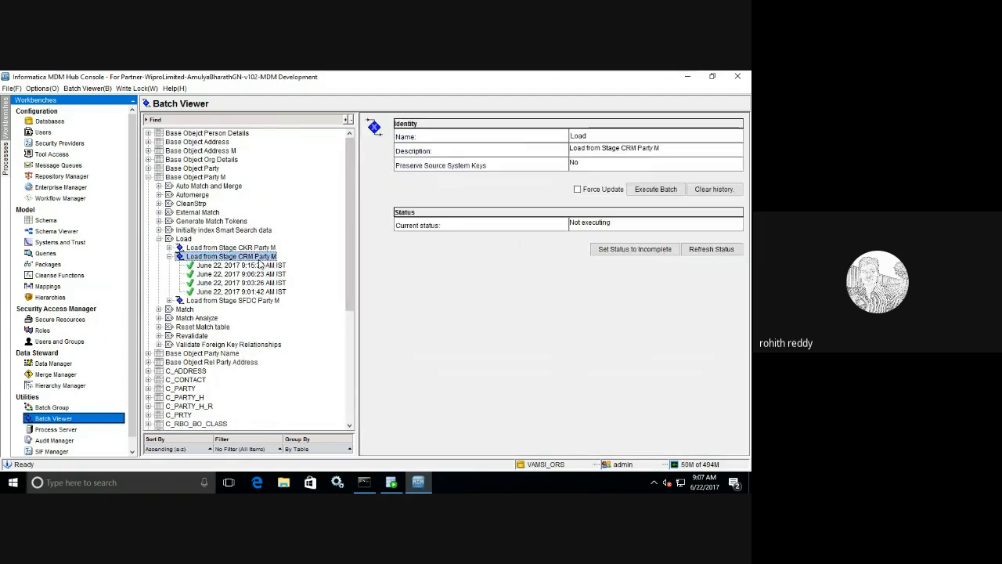
{"action": "left_click", "coordinate": [651, 192]}
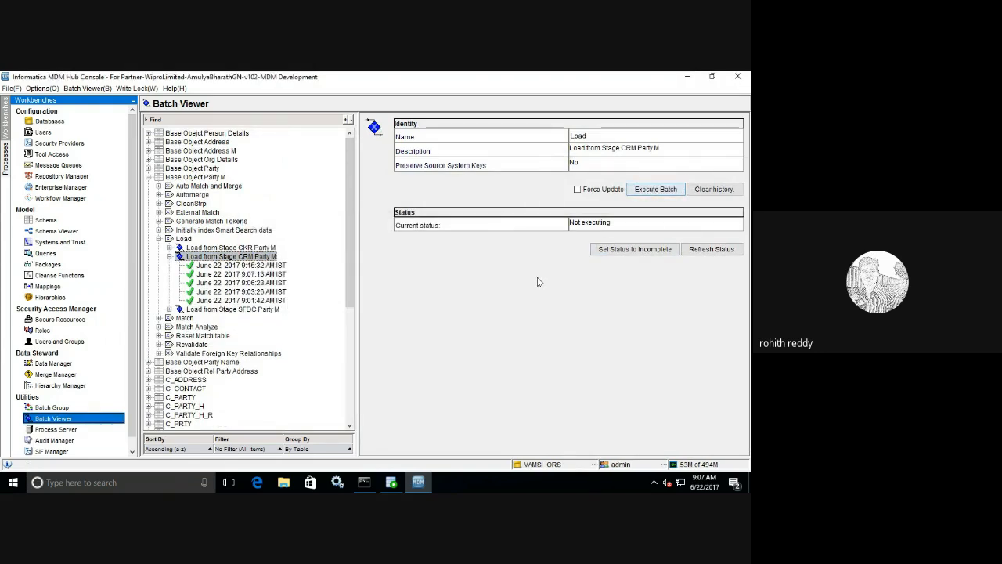
{"action": "left_click", "coordinate": [280, 274]}
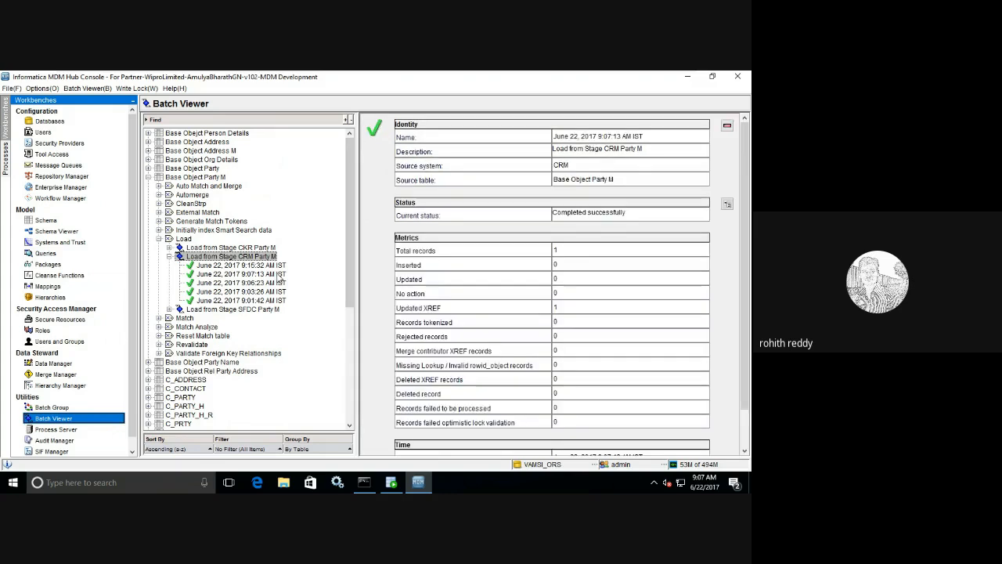
{"action": "double_click", "coordinate": [559, 308]}
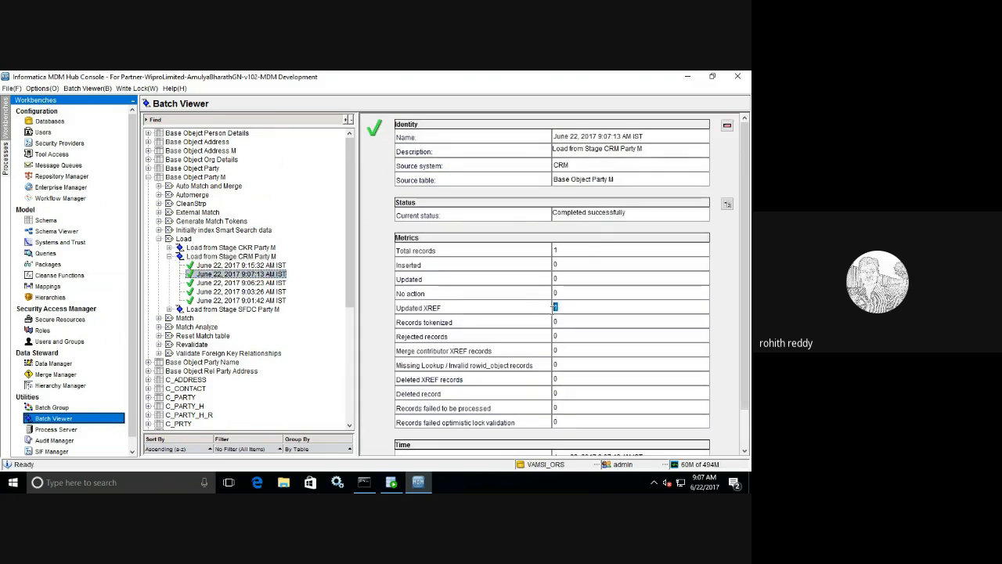
{"action": "left_click", "coordinate": [267, 283]}
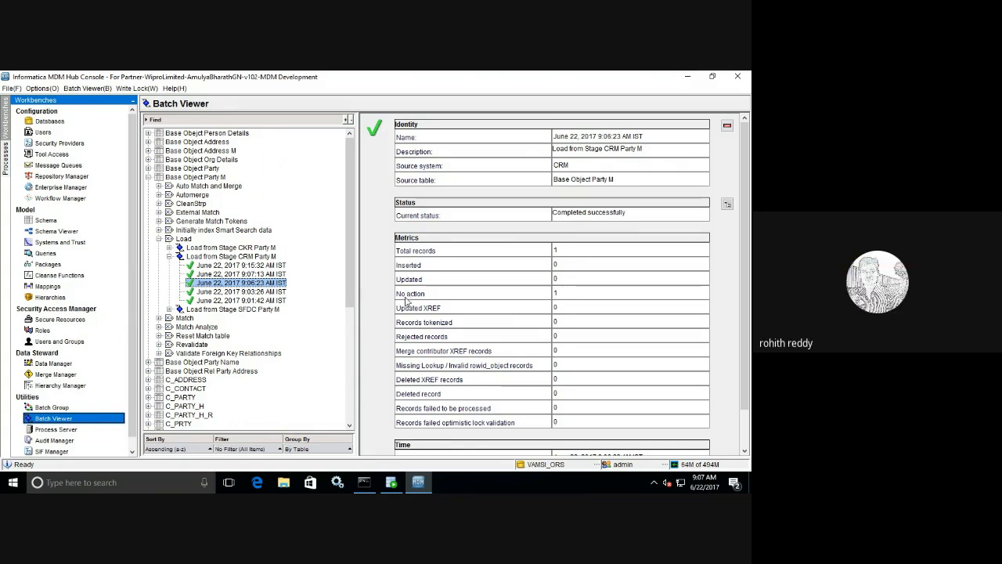
- Return to the mappings workbench, then switch to PowerPoint's Cleanse List slide 41
{"action": "left_click", "coordinate": [58, 286]}
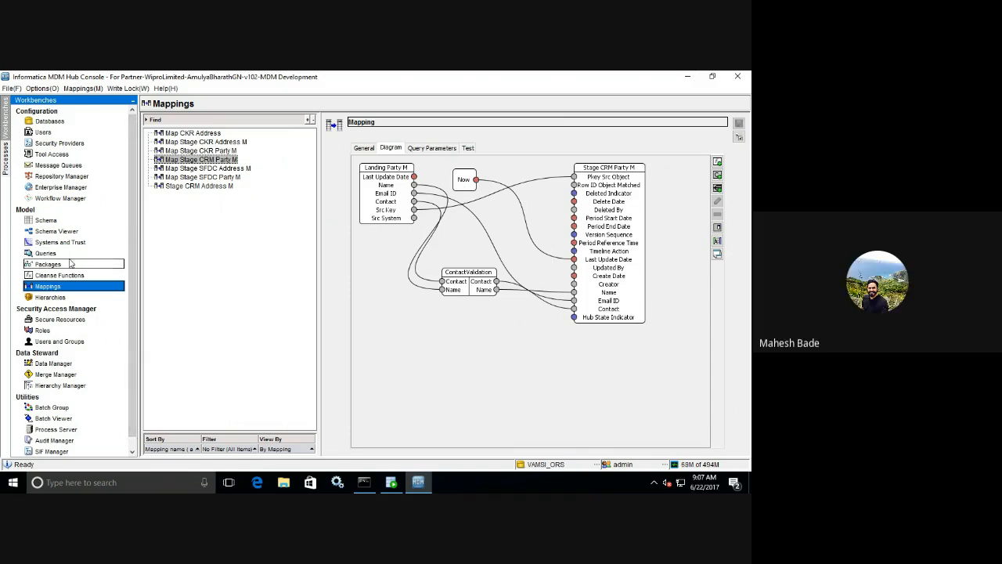
{"action": "mouse_move", "coordinate": [612, 72]}
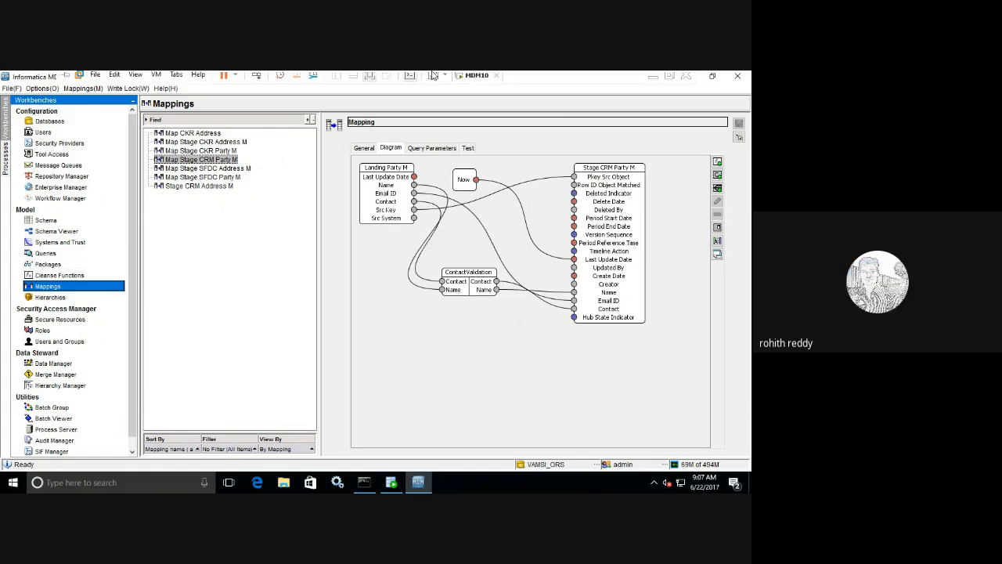
{"action": "left_click", "coordinate": [651, 79]}
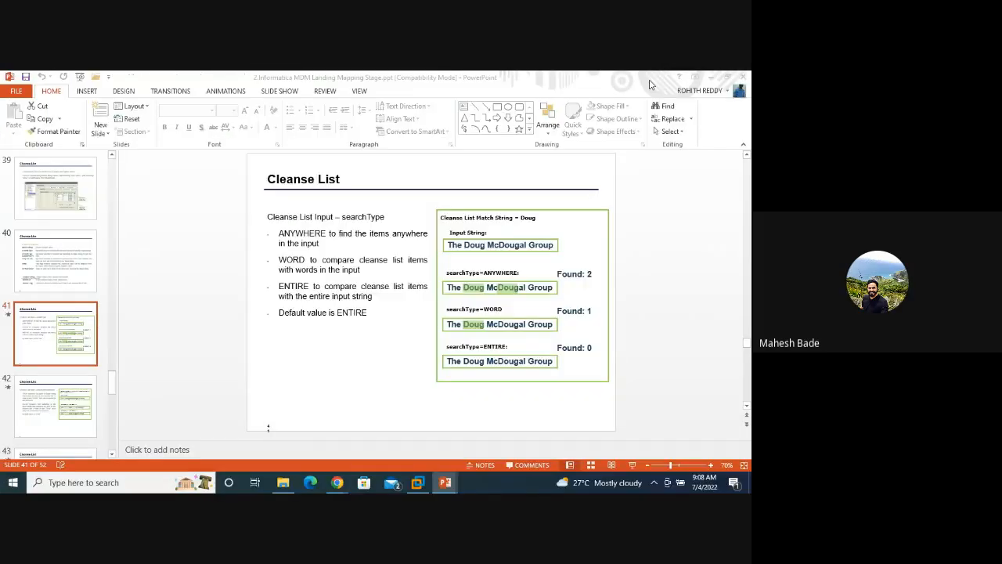